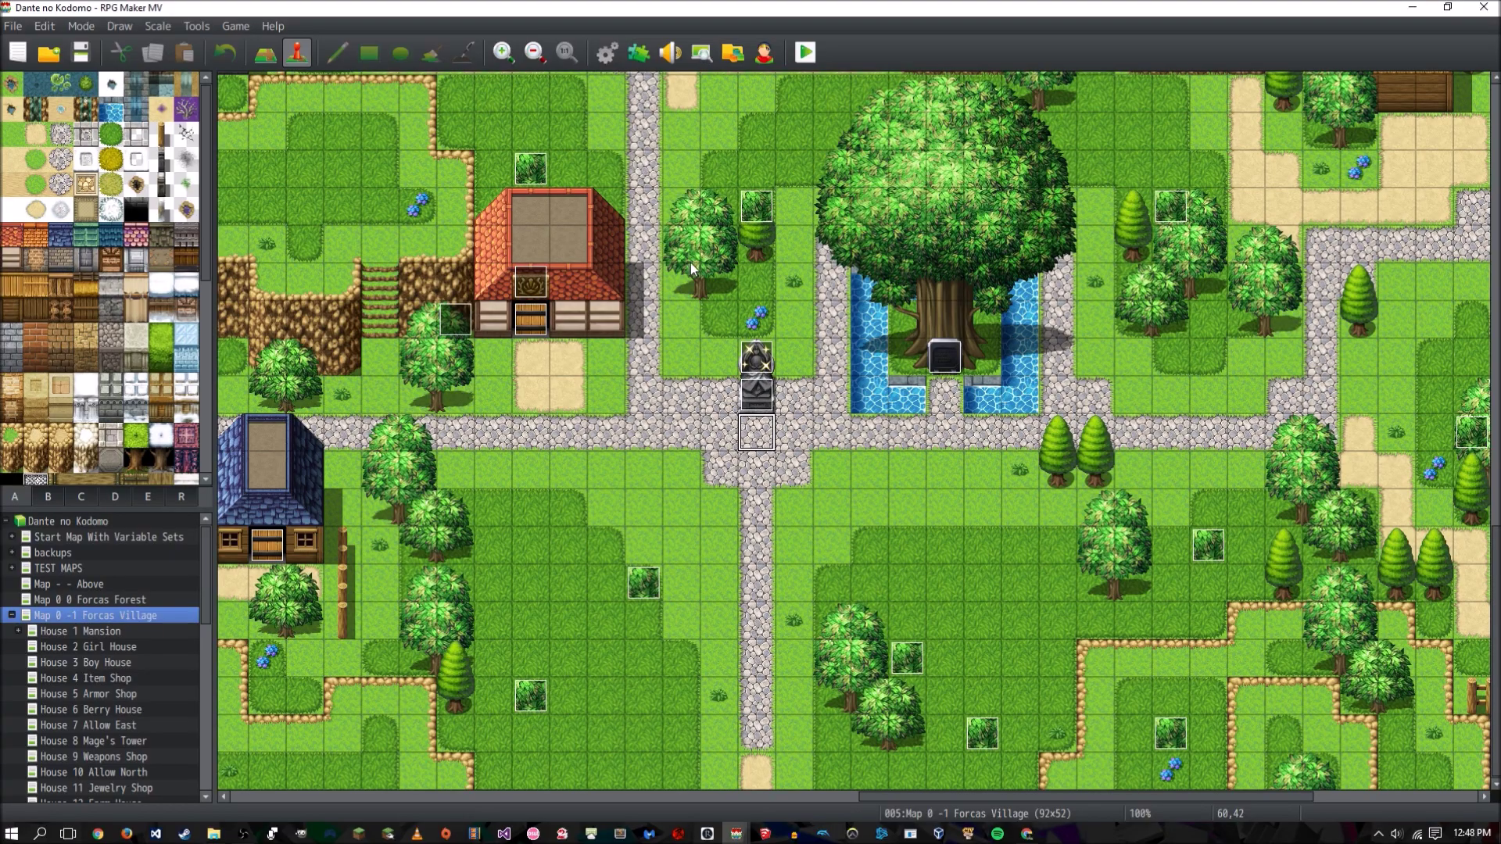
- Playtest Dante no Kodomo and browse the choices on its title menu
key(ctrl+r)
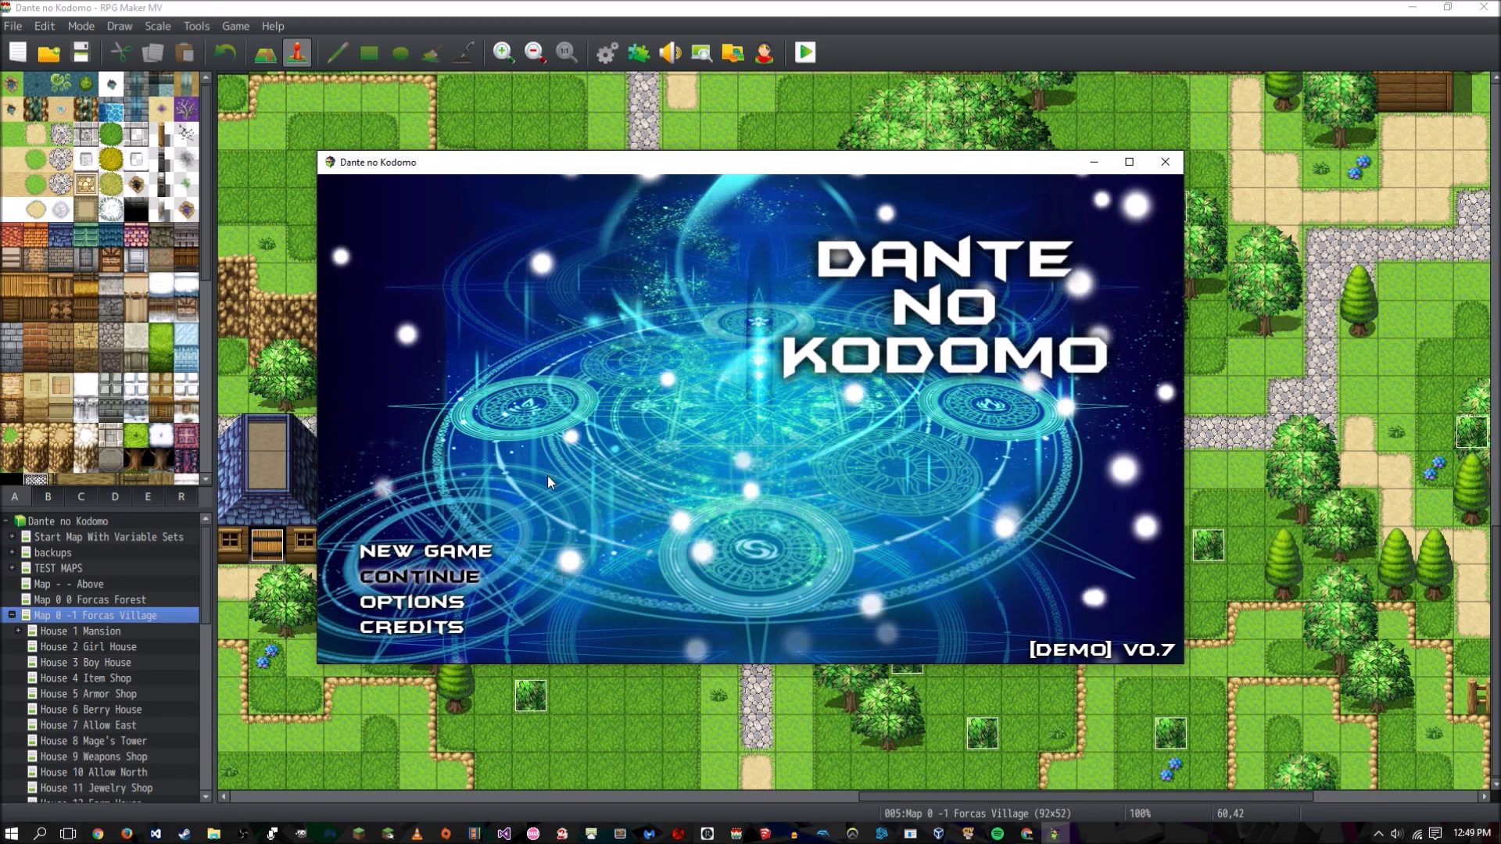
key(Up)
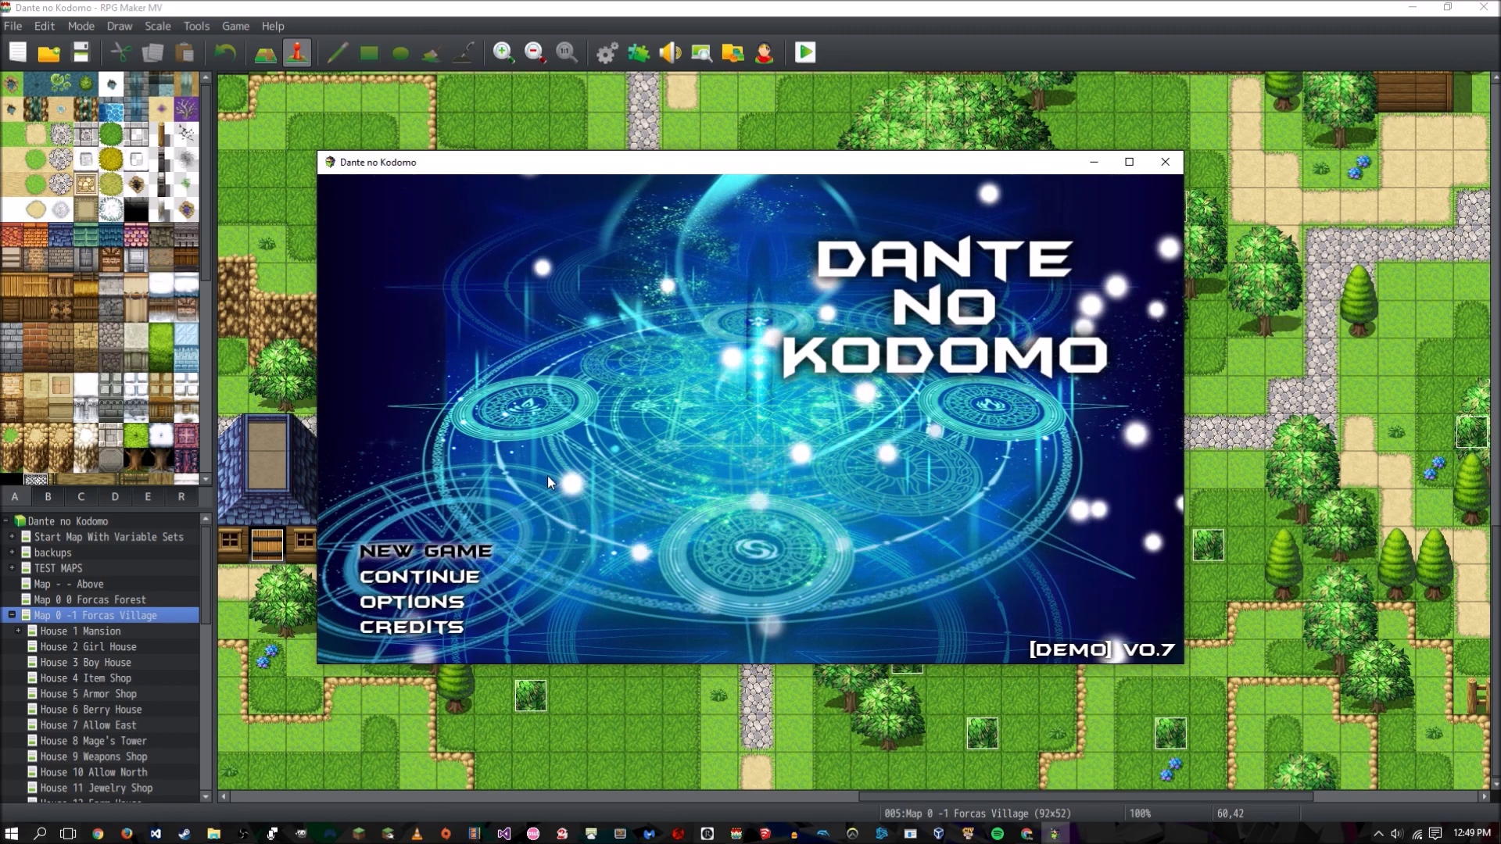
key(Down)
key(Down)
key(Up)
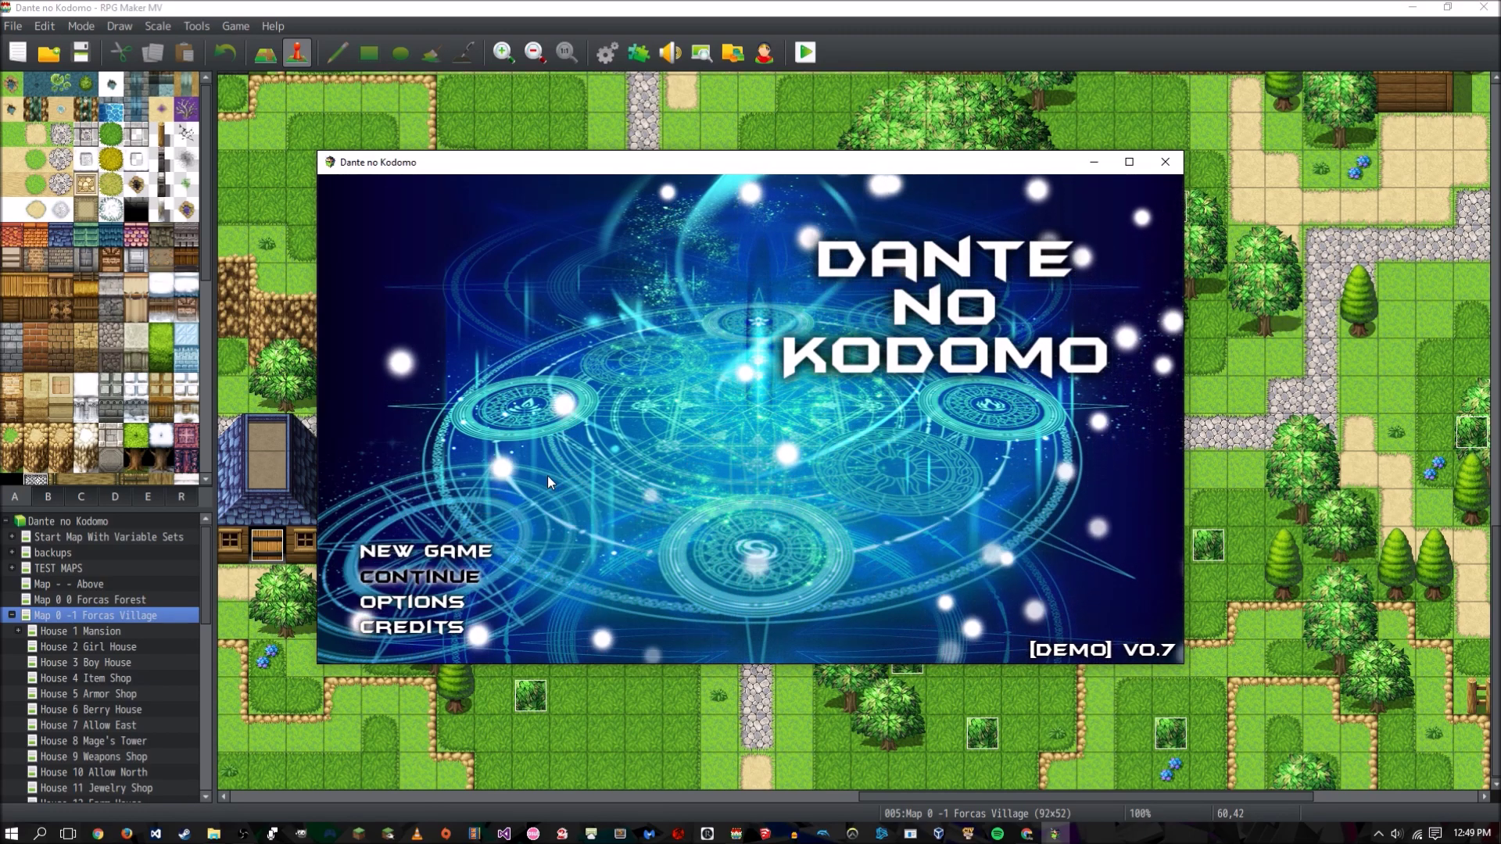
key(Up)
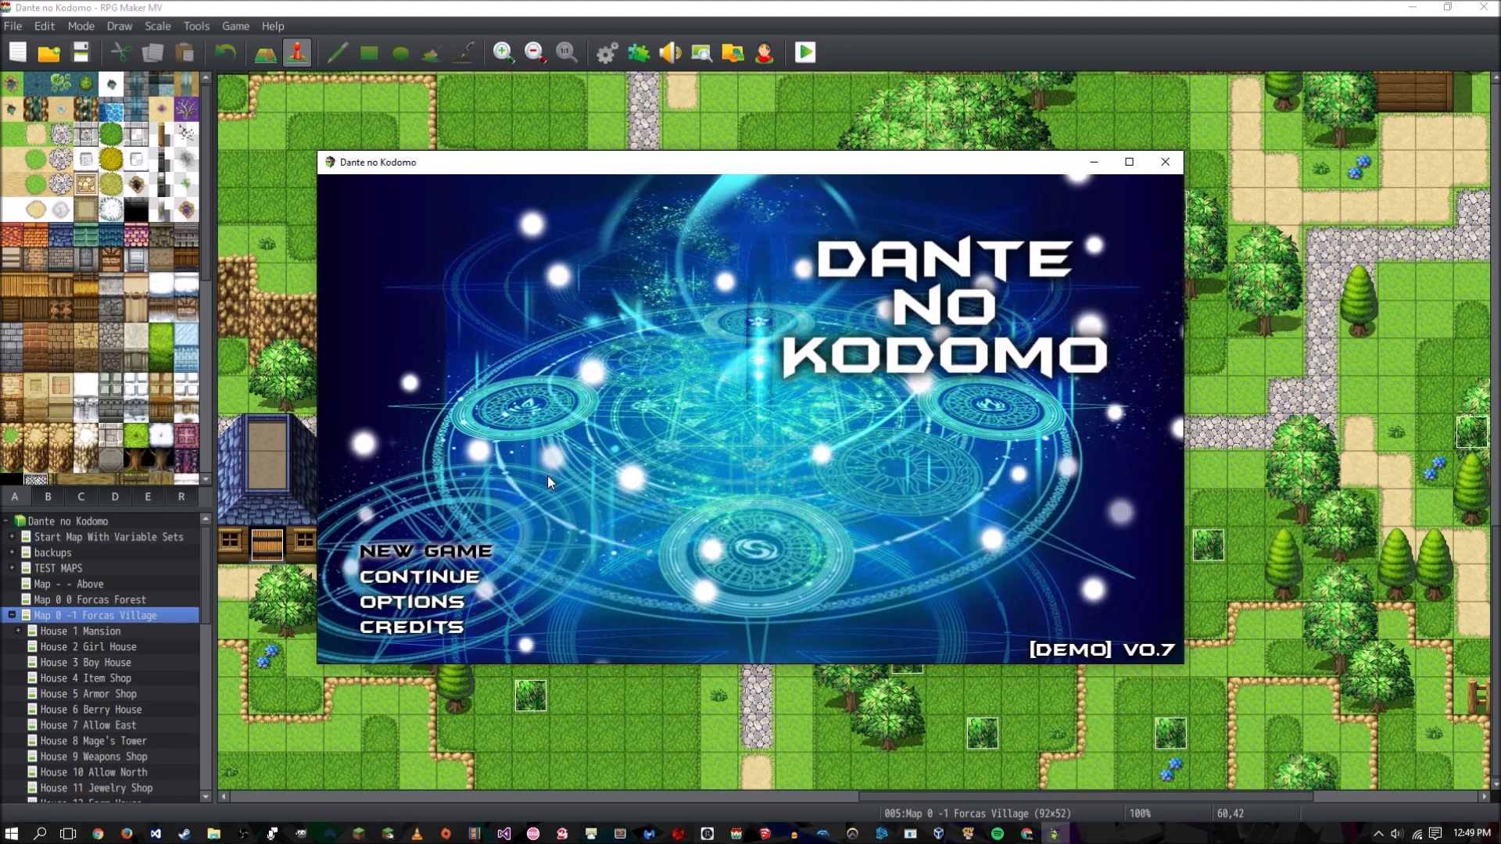
key(Down)
key(Up)
key(Down)
key(Up)
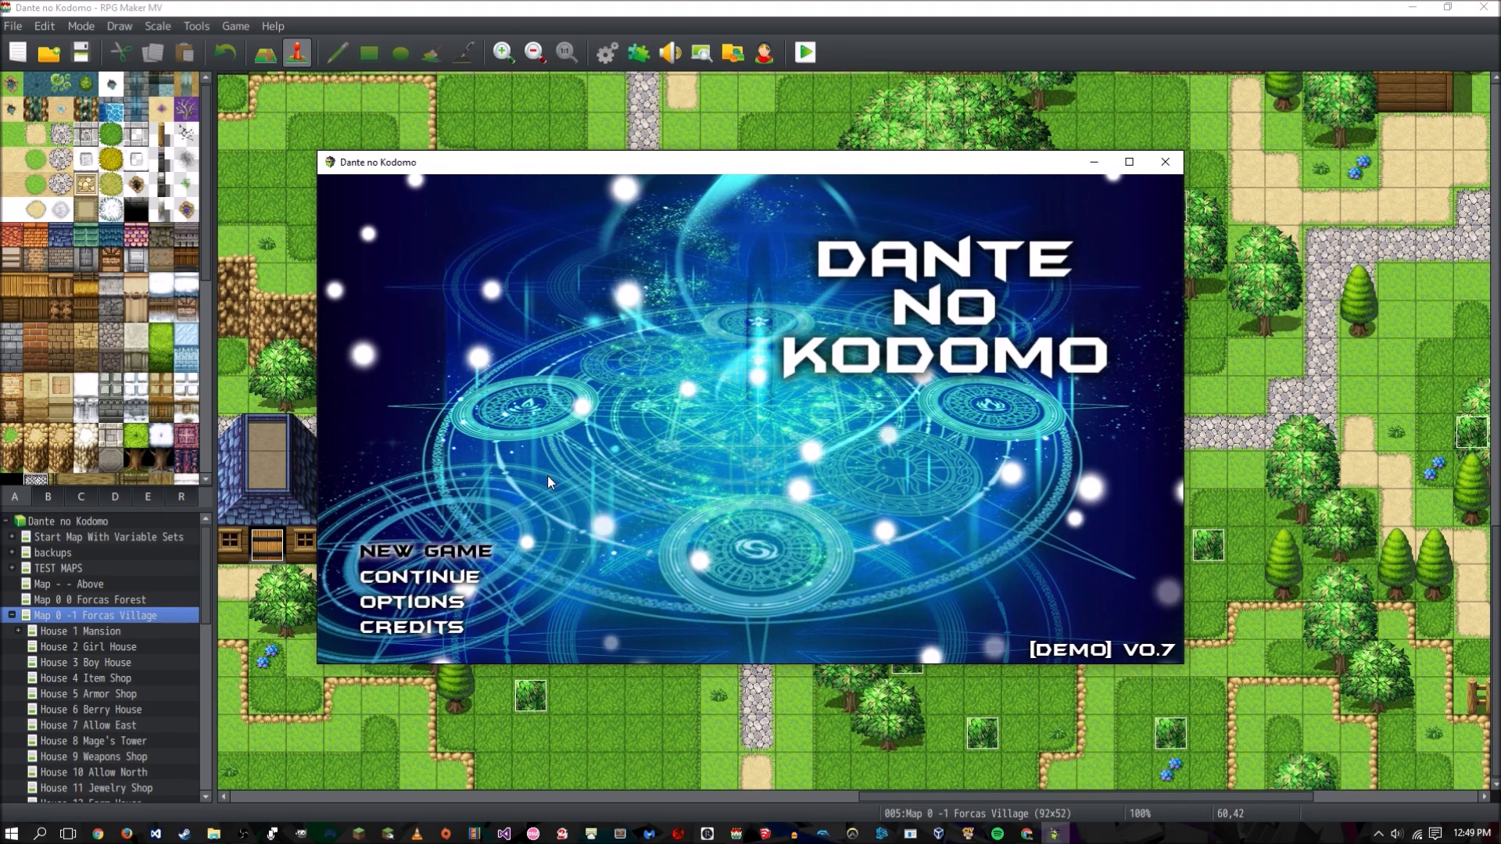
- Select CREDITS on the title menu, watch the plugin credits scene, then end it
key(Down)
key(Down)
key(Down)
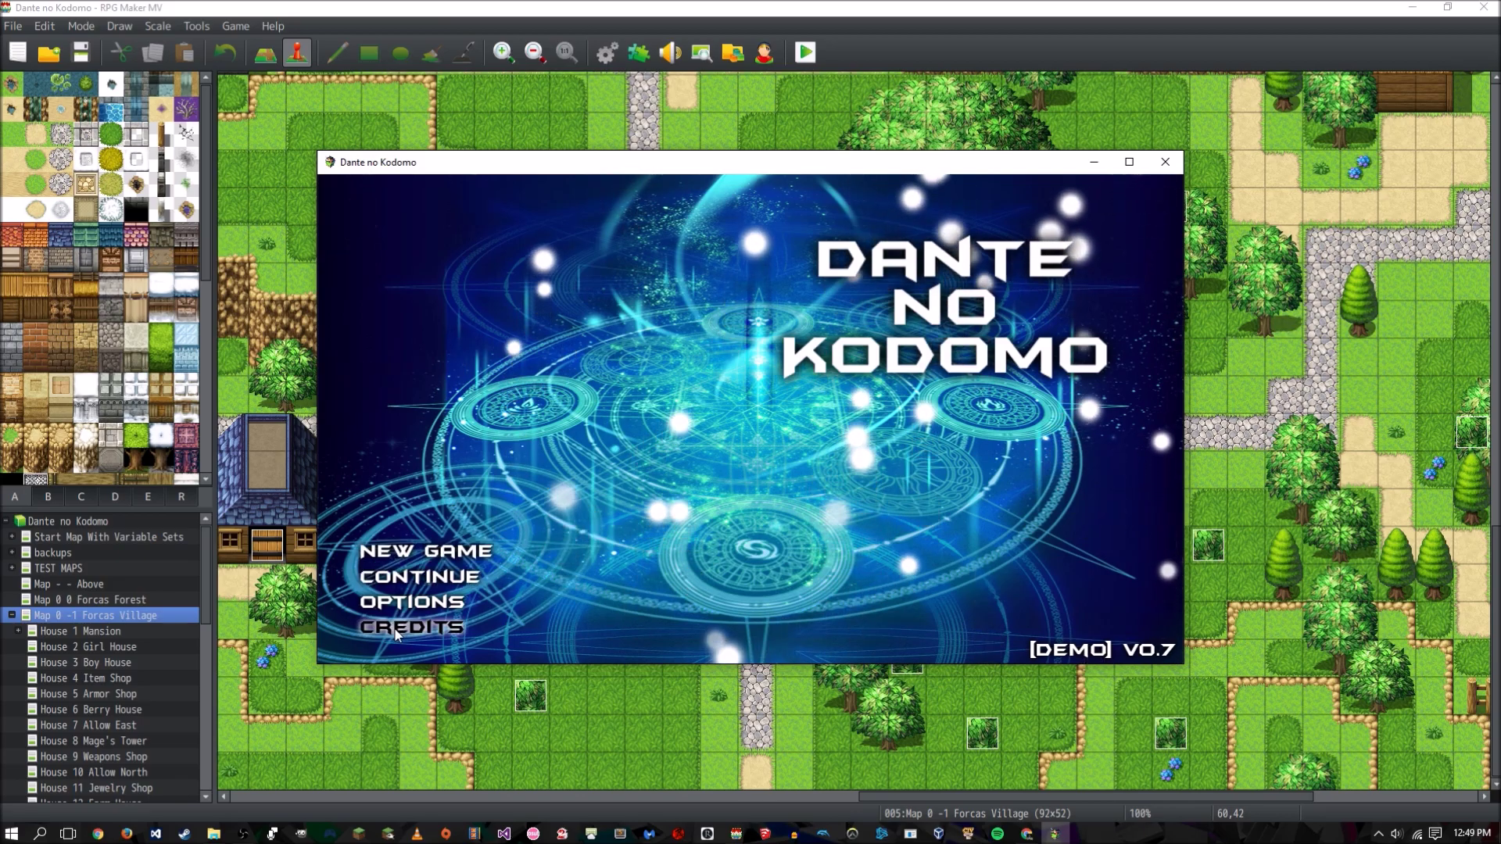
key(Return)
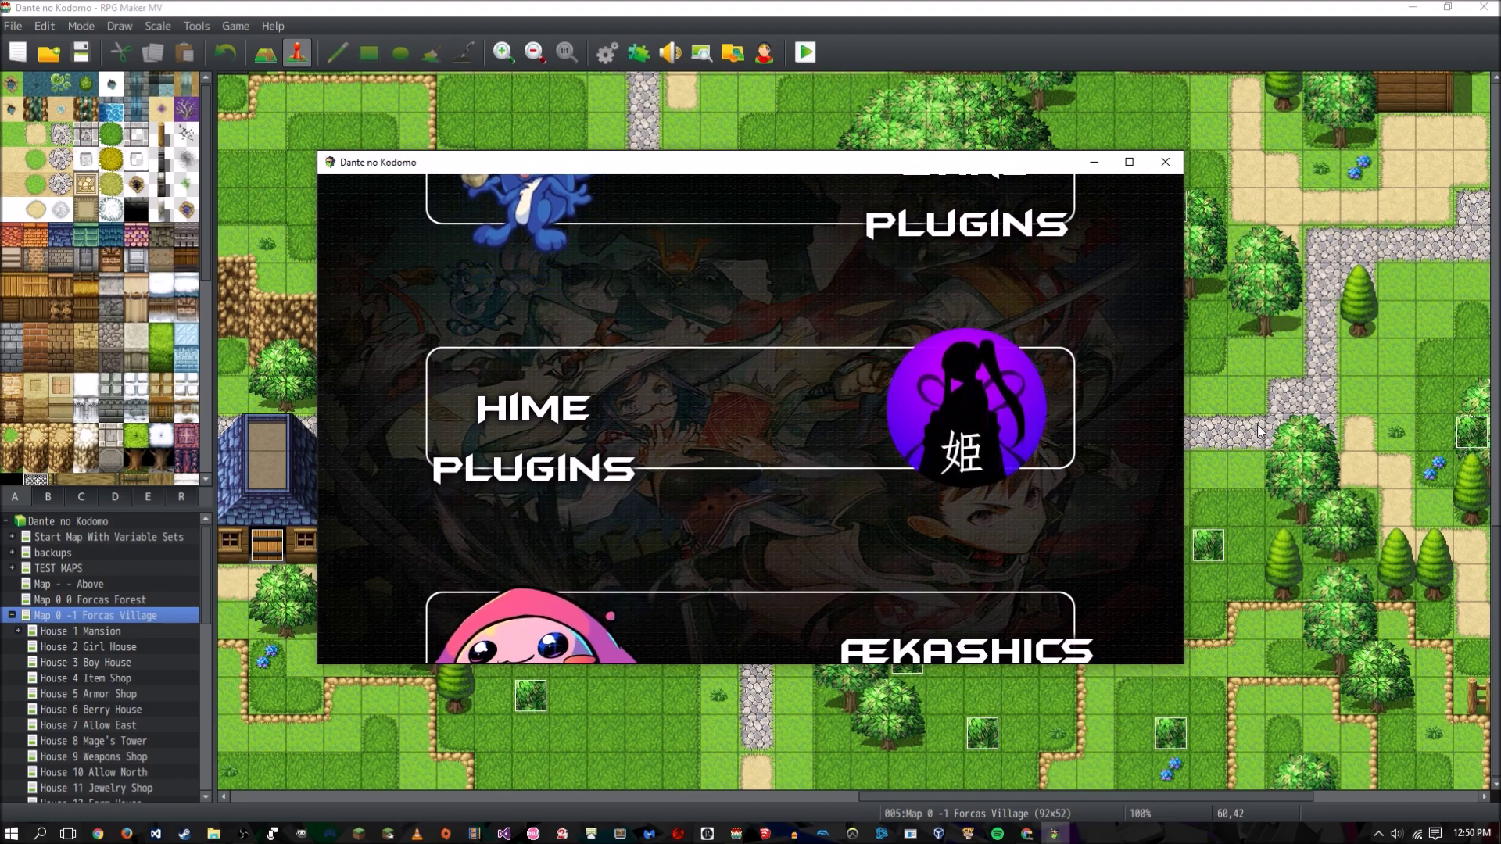
click(1101, 356)
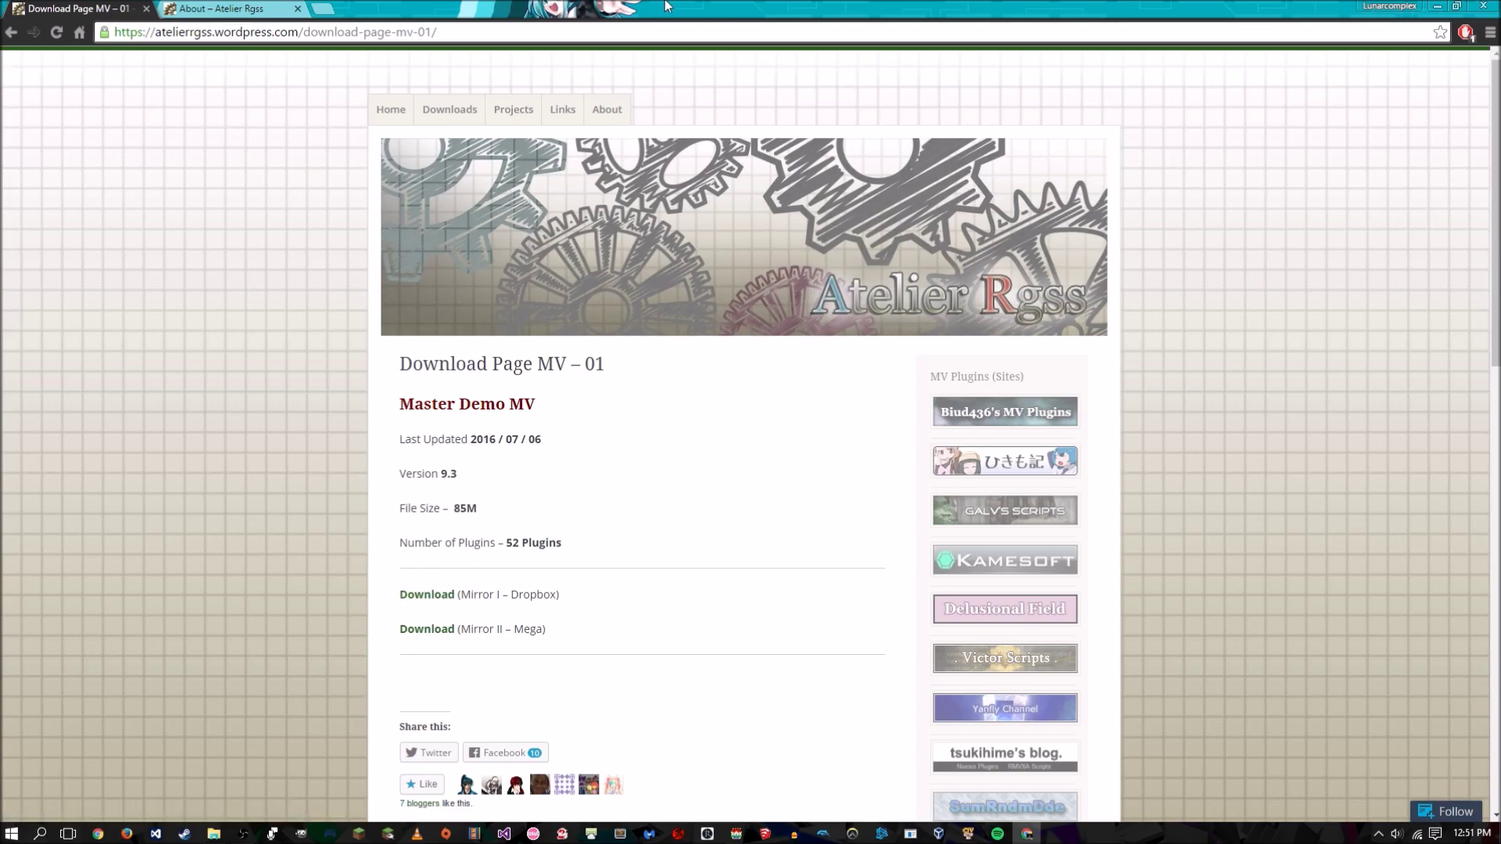
- Minimize Chrome after reviewing the Master Demo MV 9.3 download page
click(1437, 6)
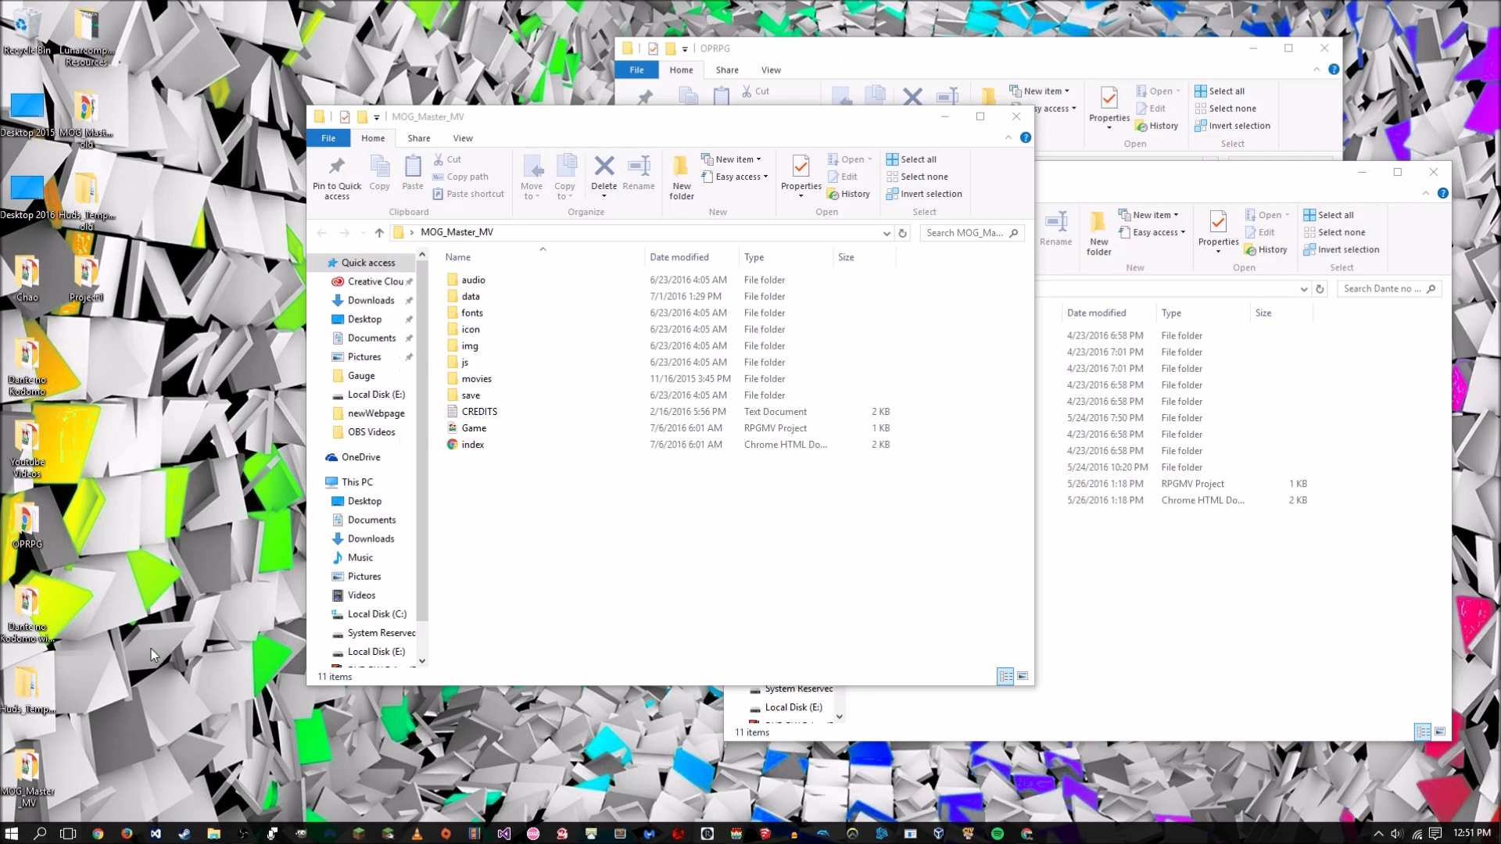
- Open the Master Demo 9.3 Game project from MOG_Master_MV and playtest its title screen
drag(93, 810, 4, 665)
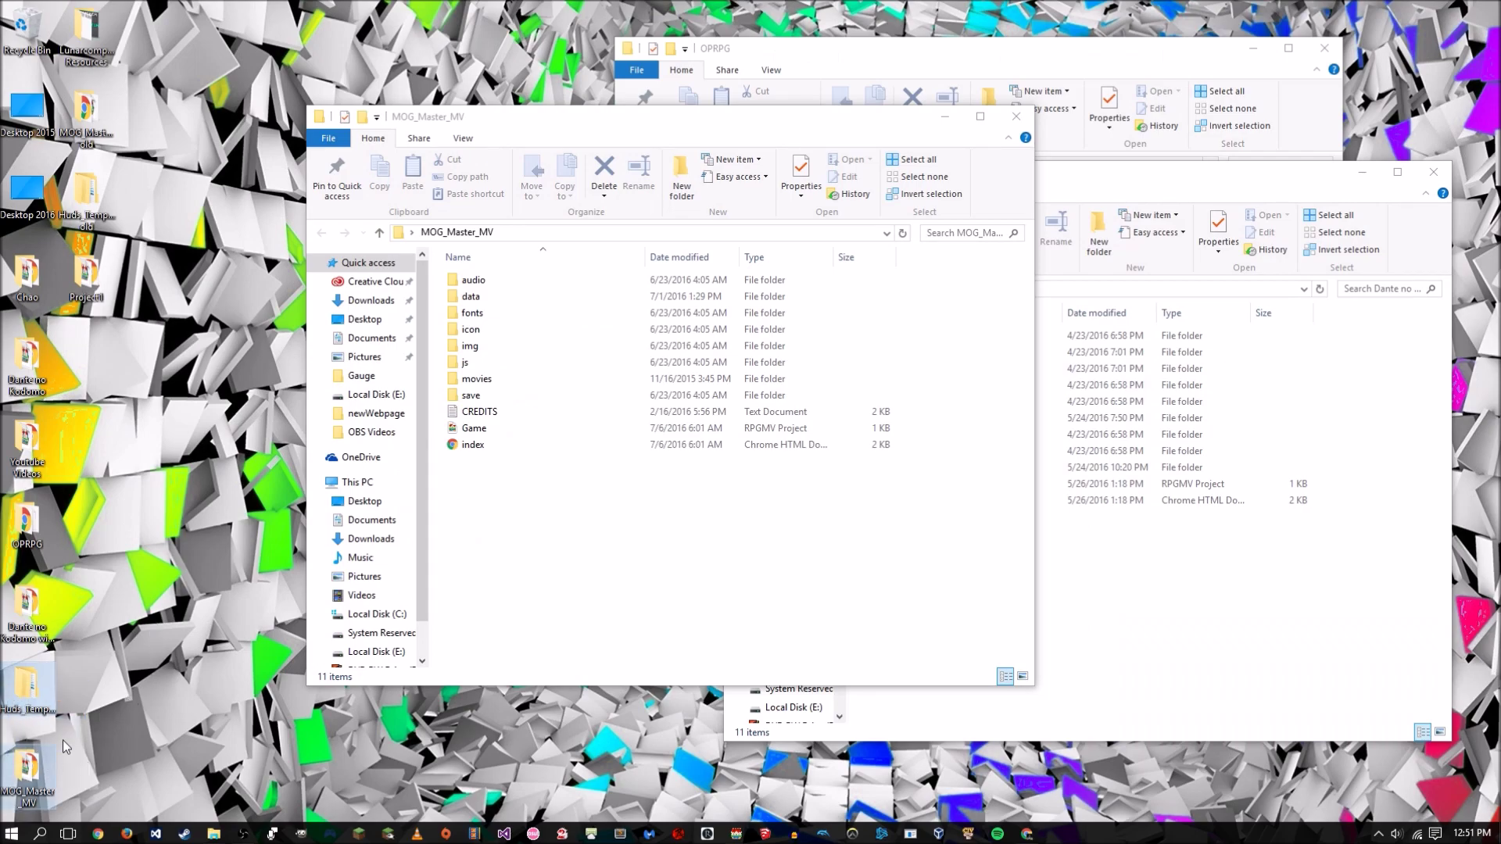
key(alt+Tab)
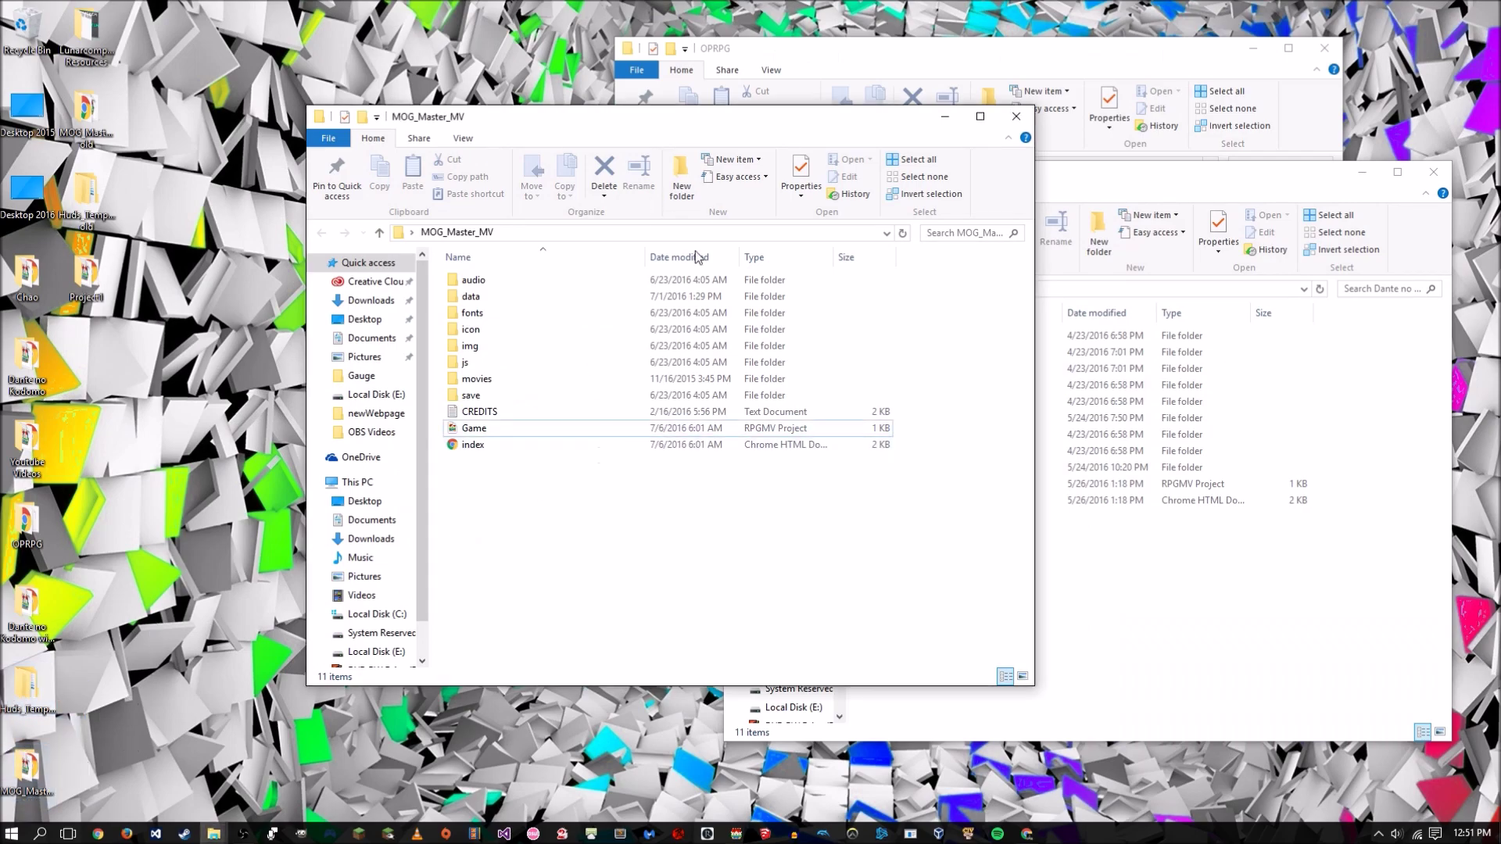
double_click(563, 427)
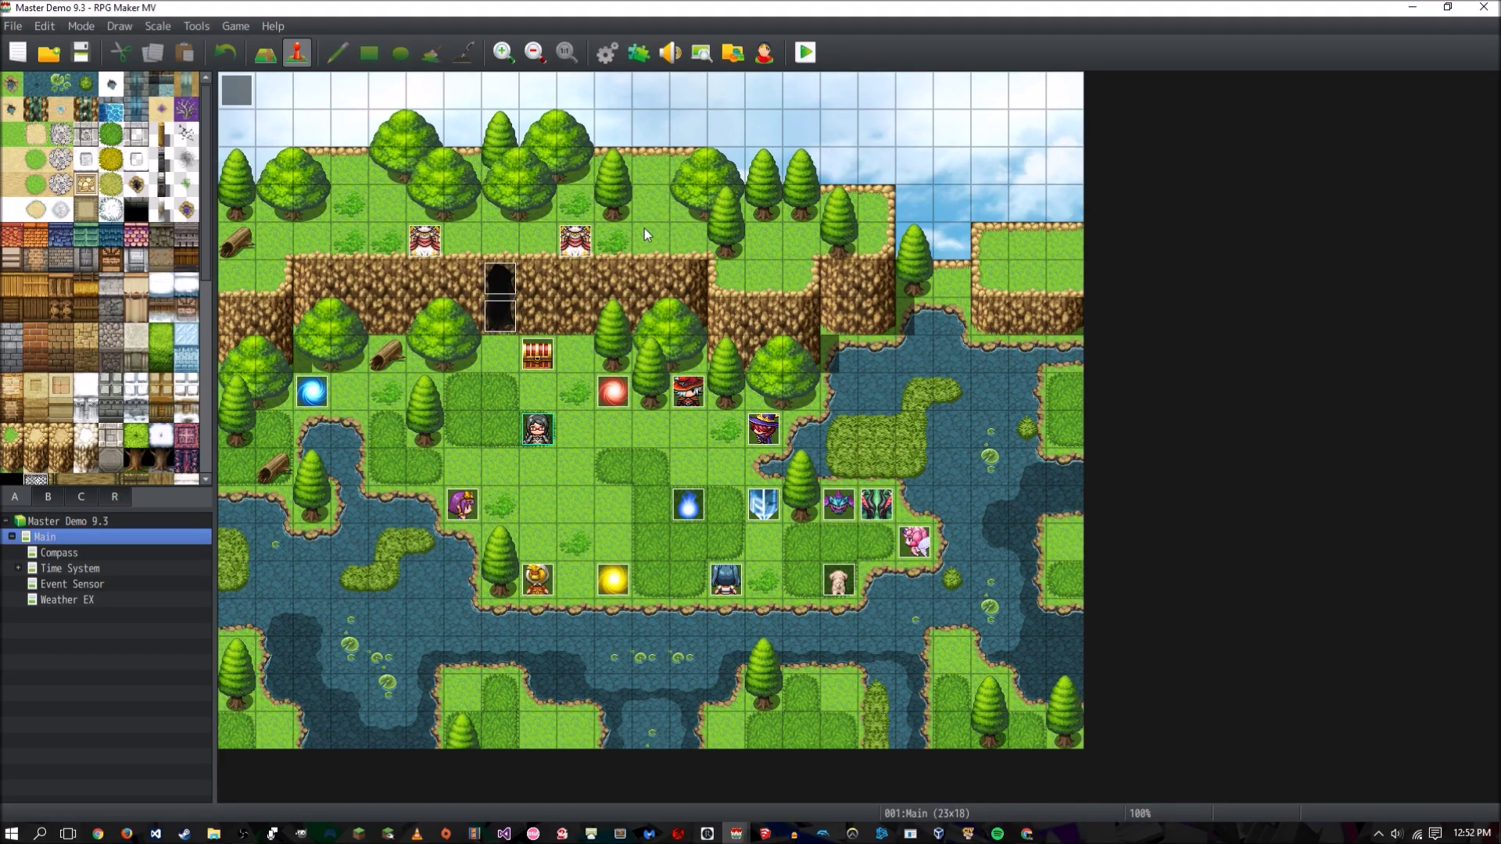
click(804, 55)
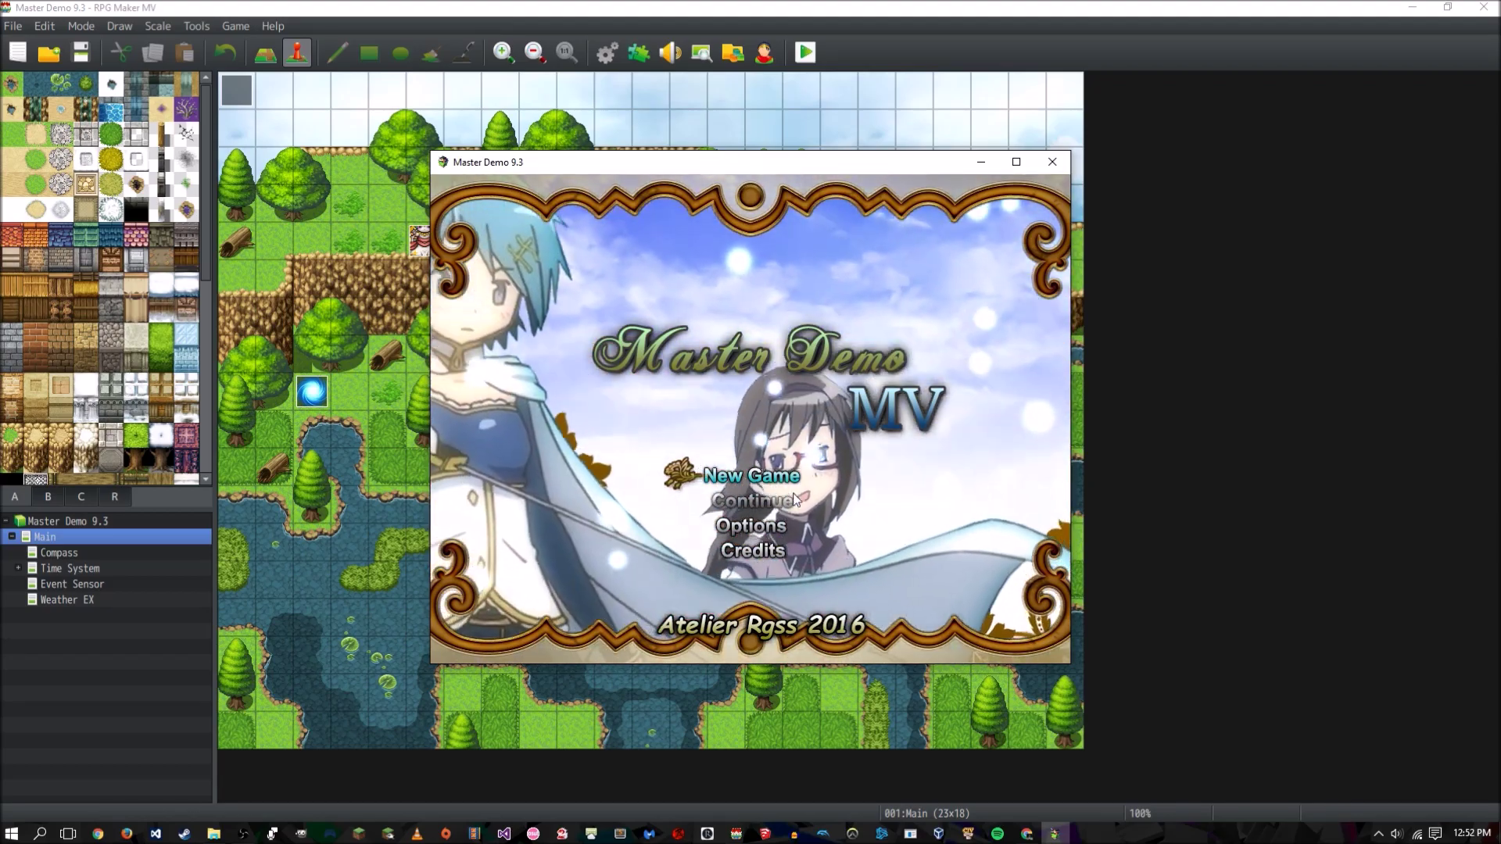
key(Down)
key(Down)
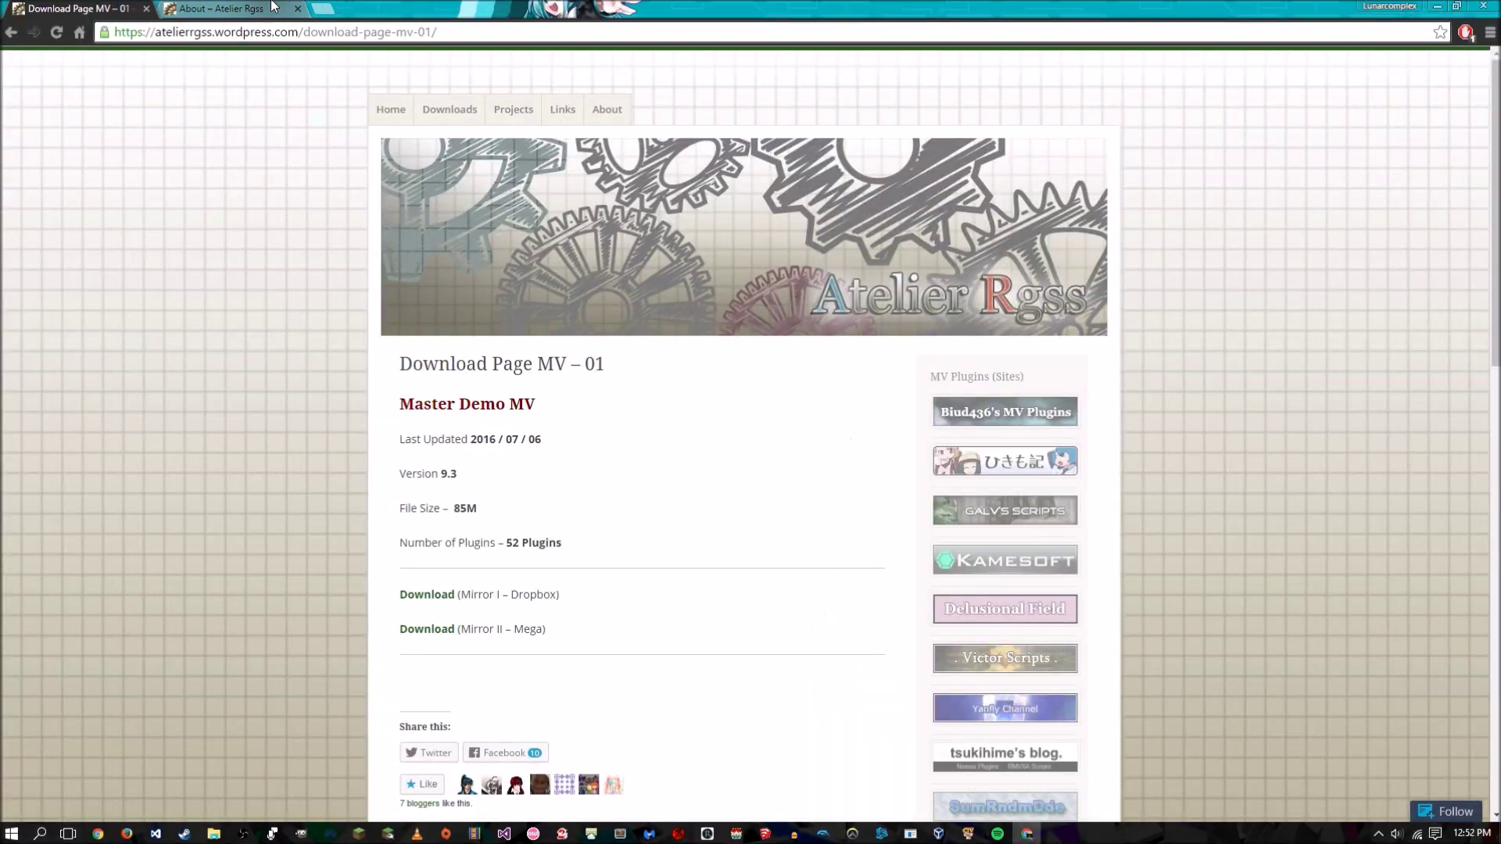
- Read the Atelier Rgss terms of use, highlighting the English terms and the author's contact line
click(272, 8)
scroll(419, 516, down, 2)
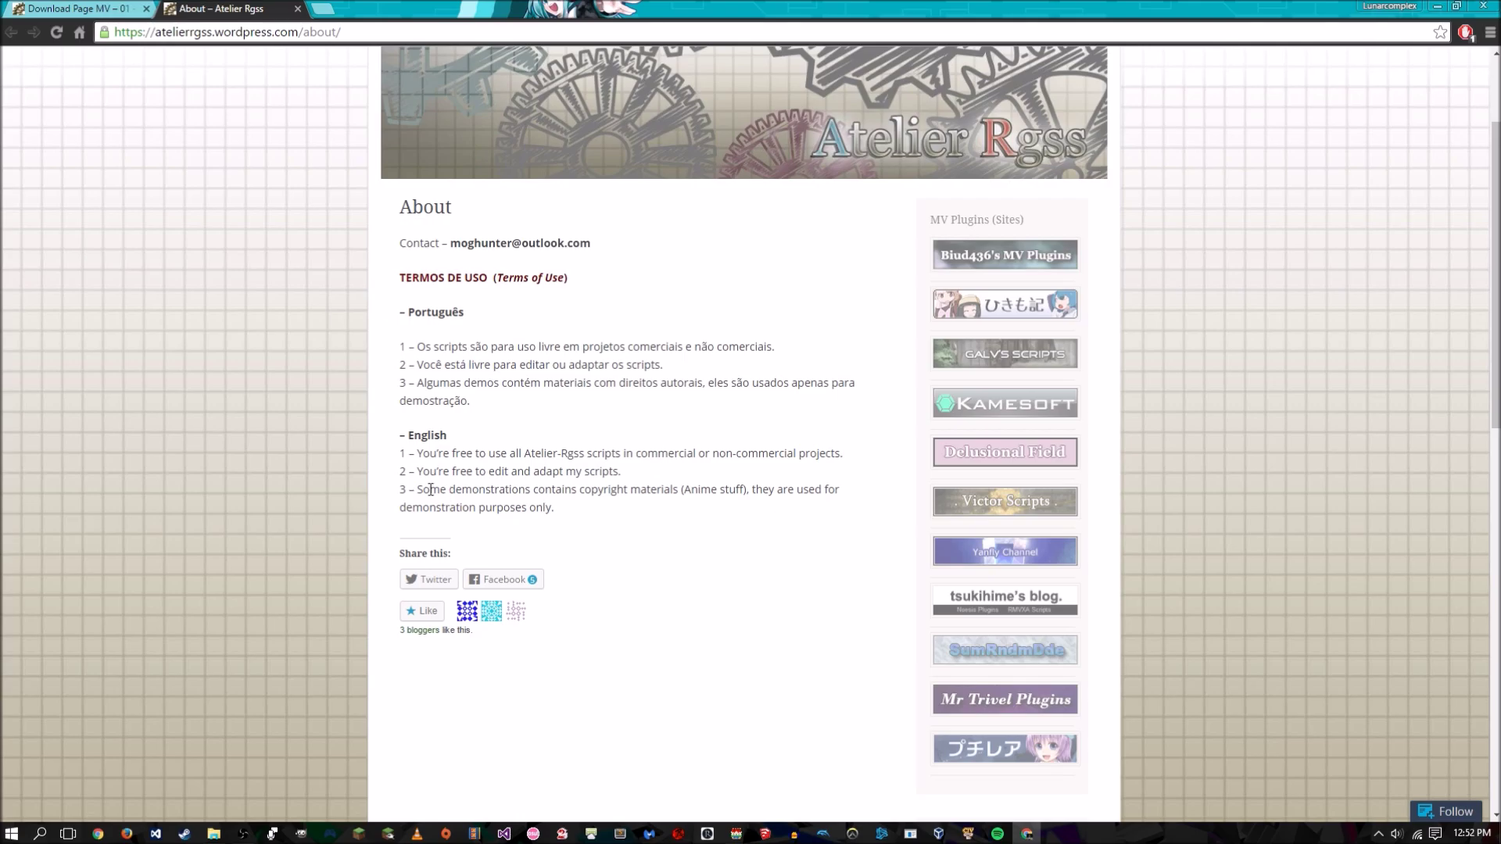
drag(463, 472, 552, 507)
click(610, 472)
scroll(678, 515, up, 1)
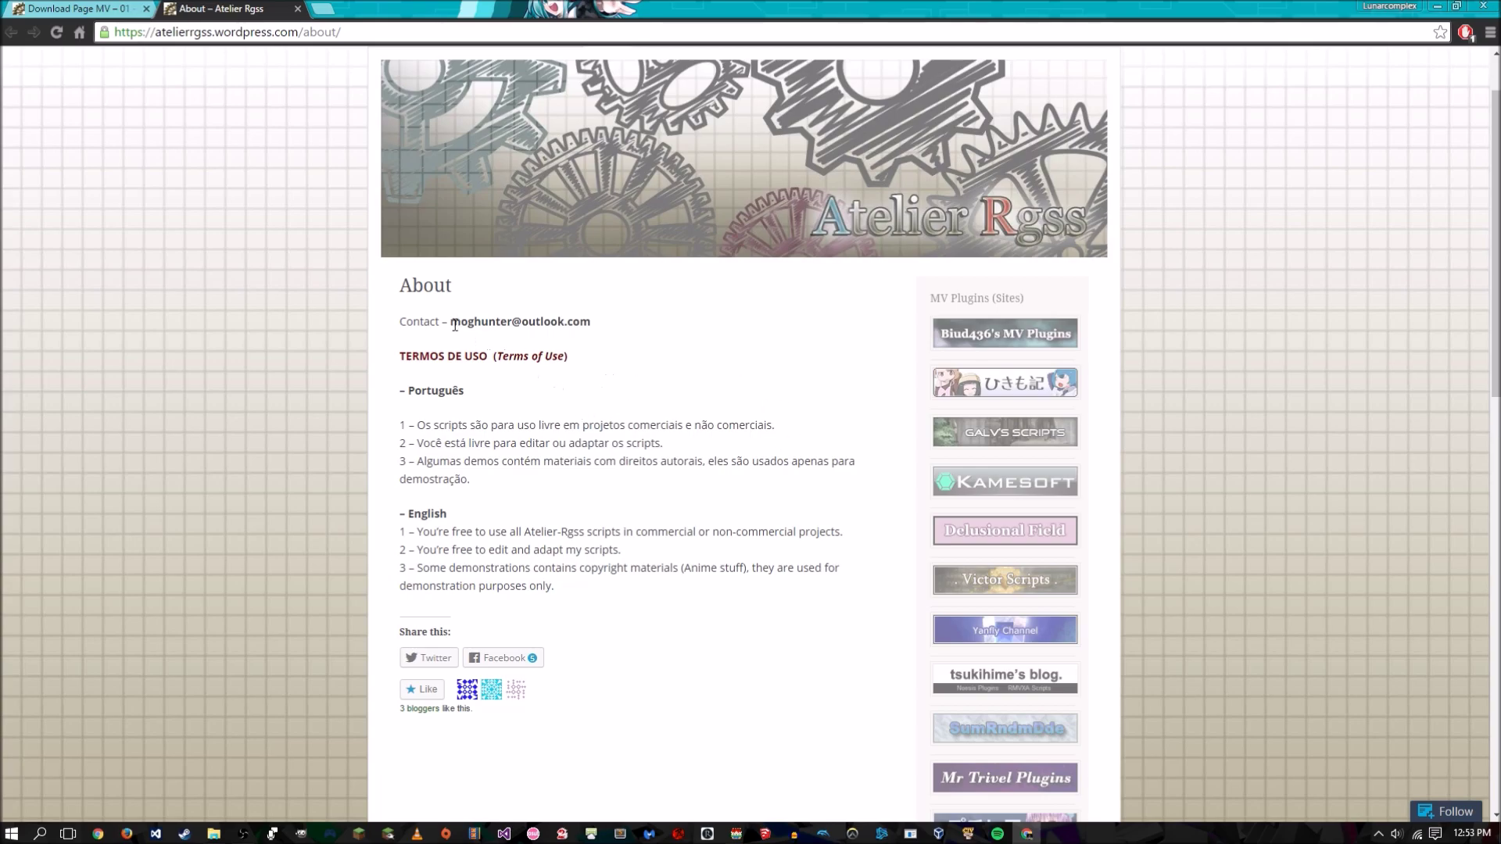
drag(453, 322, 651, 351)
click(571, 323)
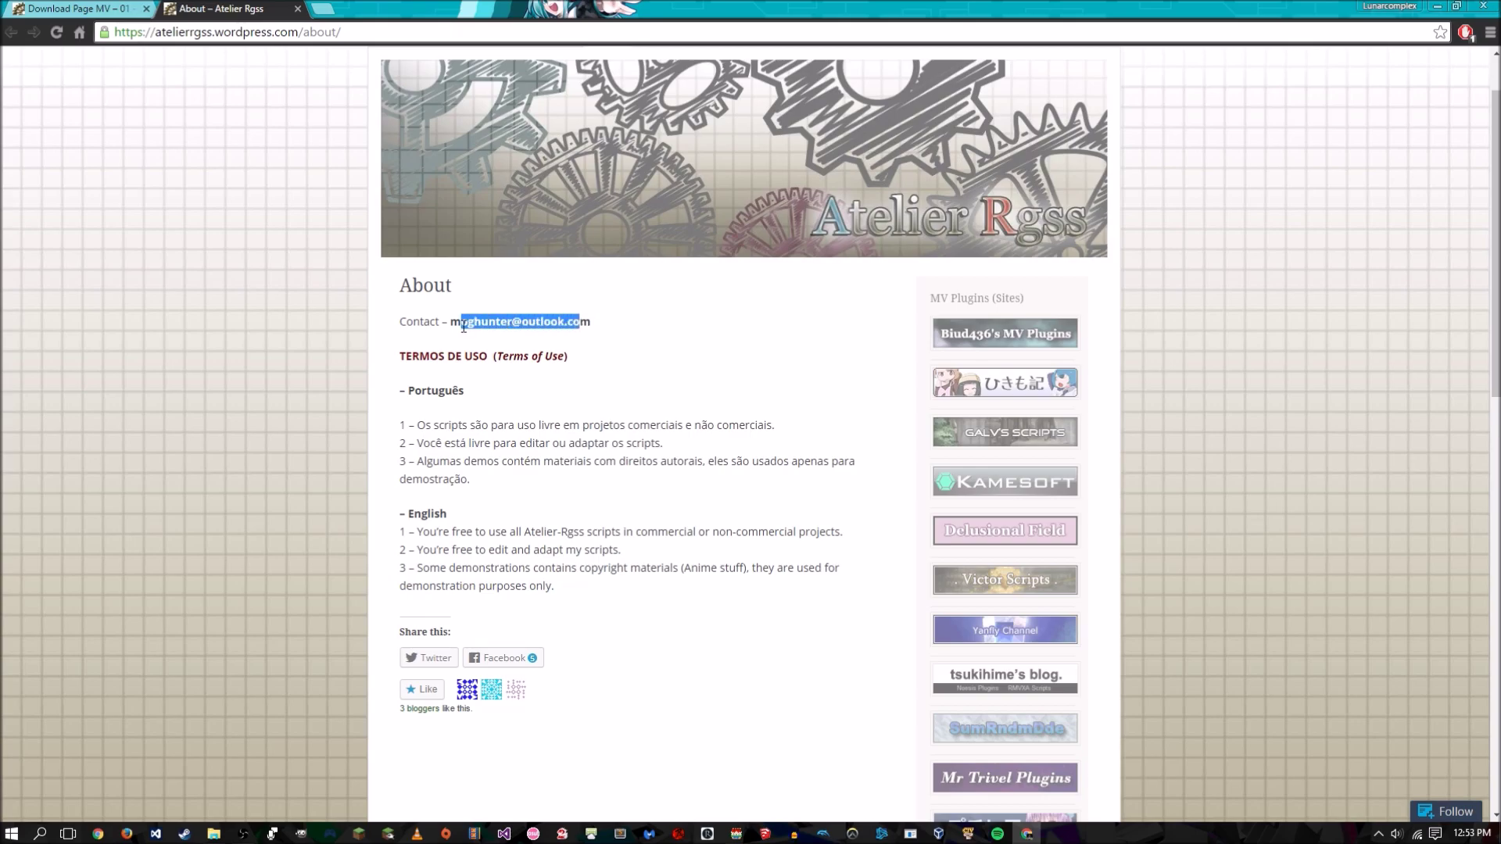
click(564, 312)
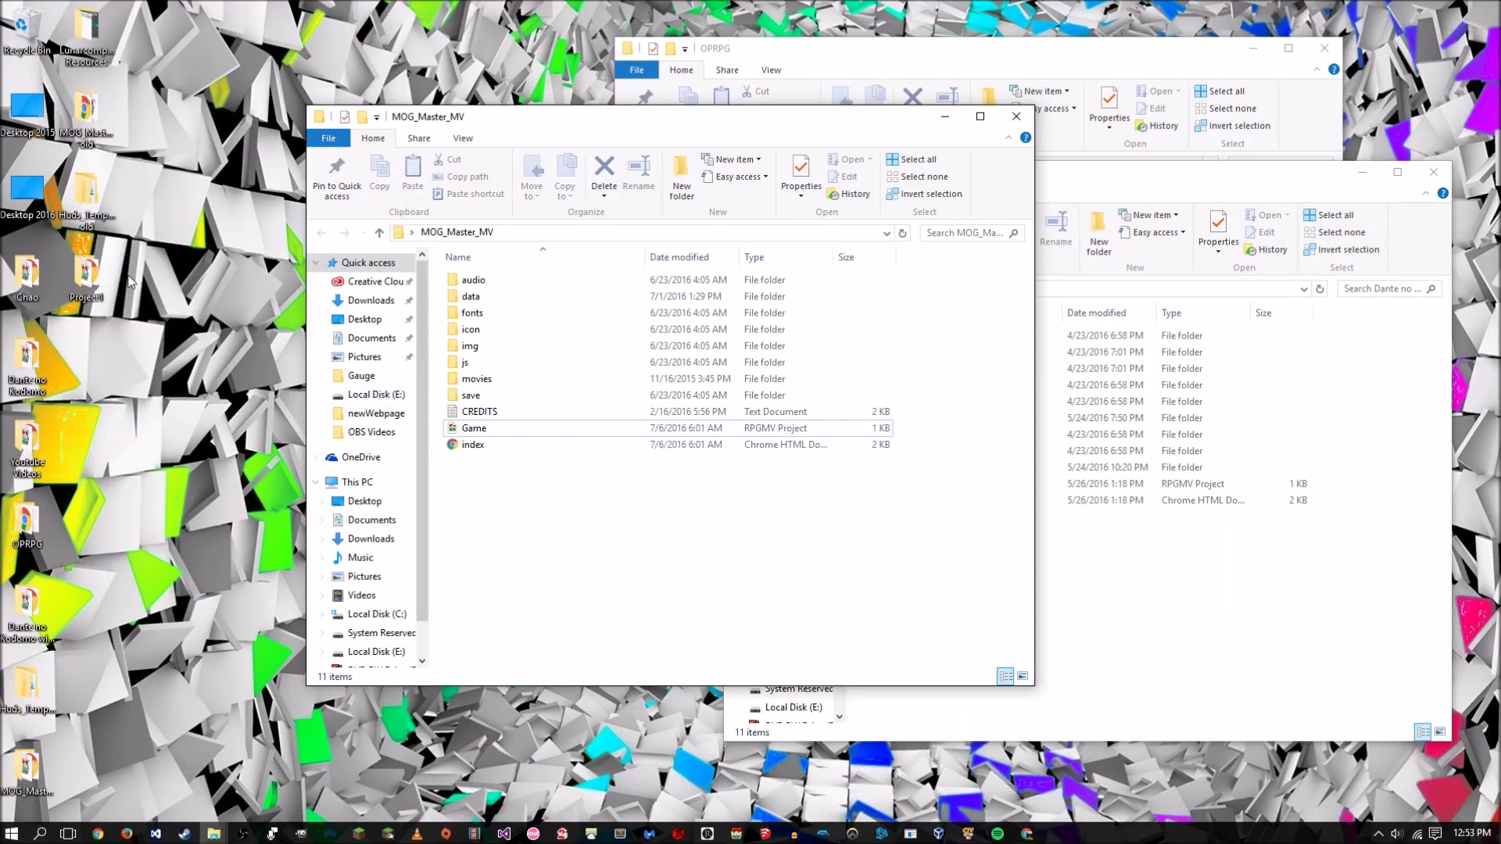
- Open the Project1 folder and load its Game project in RPG Maker MV
click(64, 288)
double_click(78, 274)
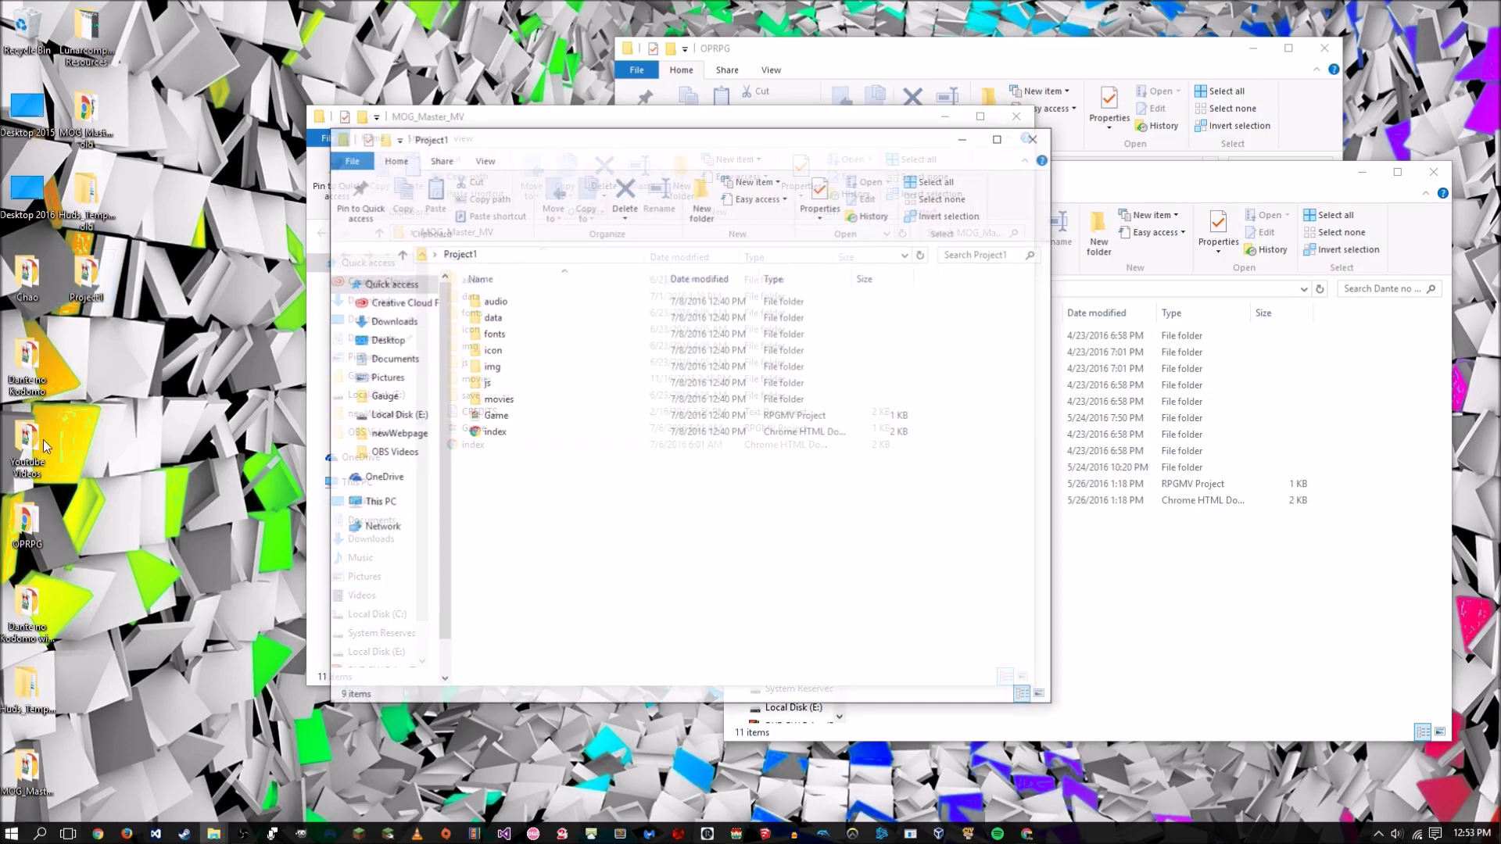
drag(646, 150, 925, 189)
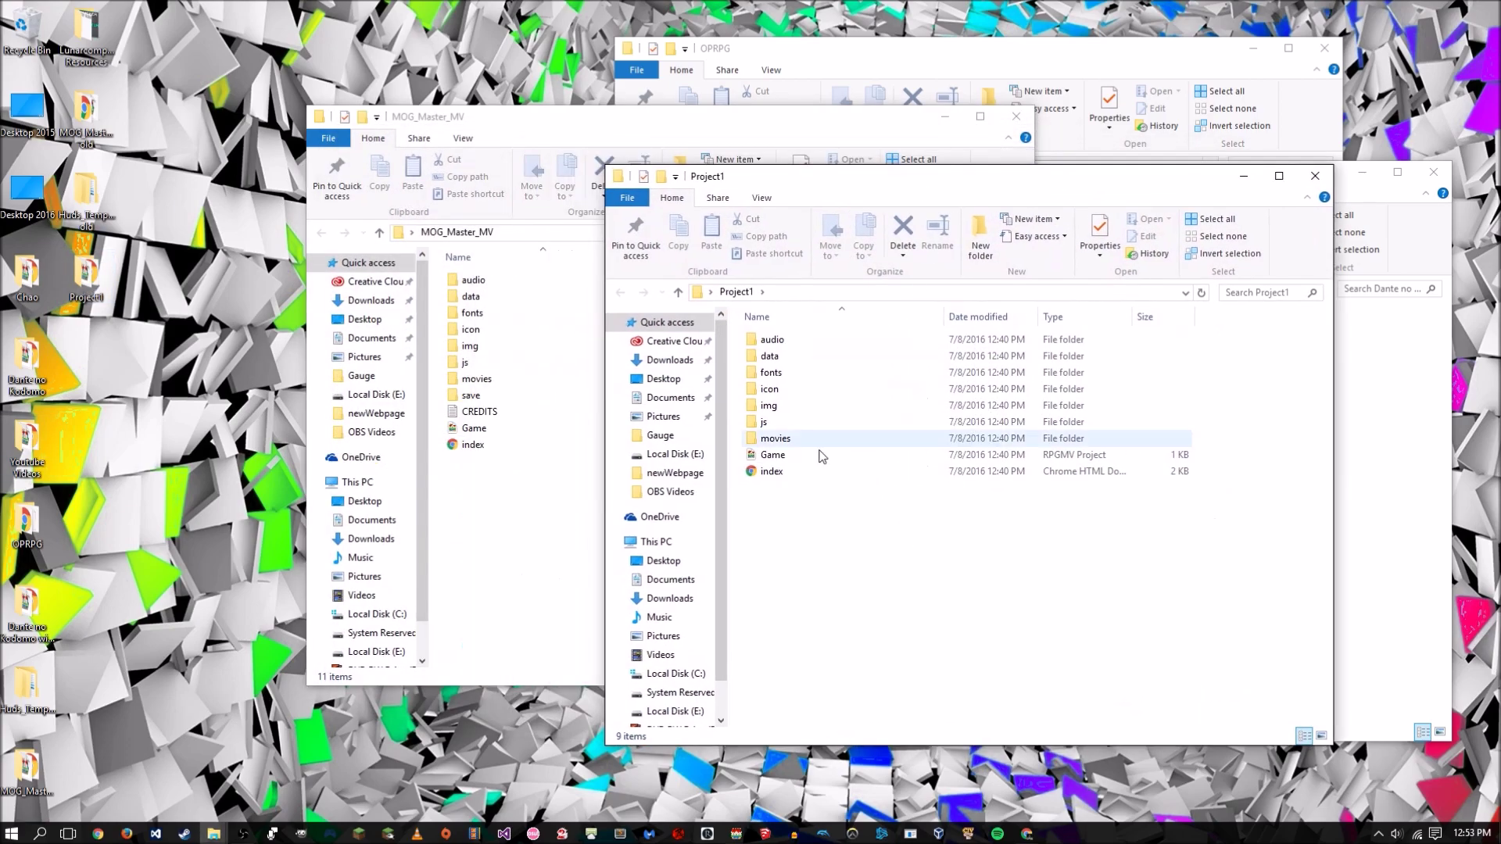
double_click(797, 452)
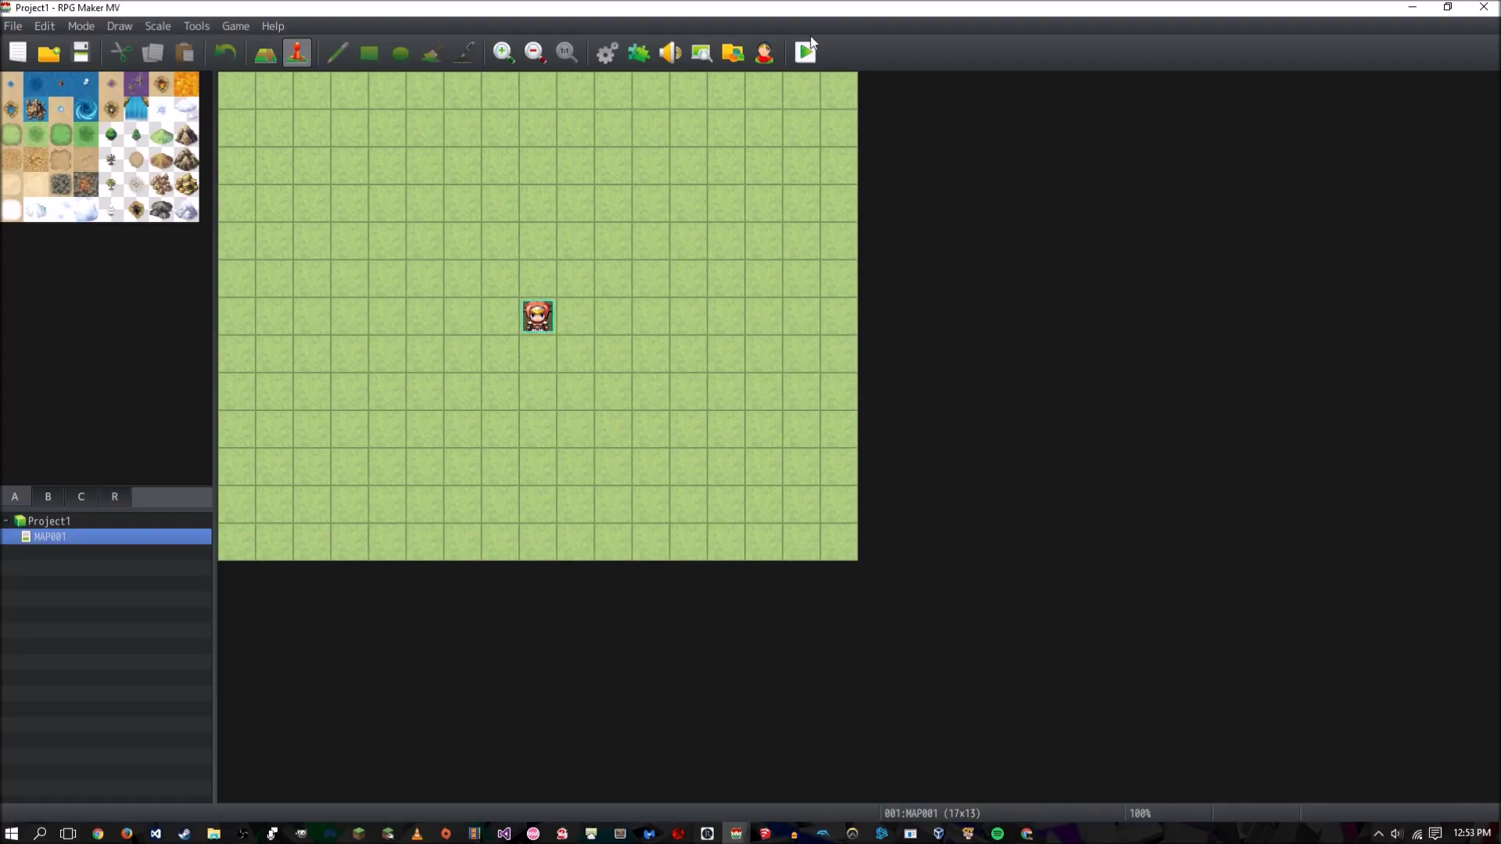
- Playtest Project1, view Options from the default title menu, then close the game window
click(806, 51)
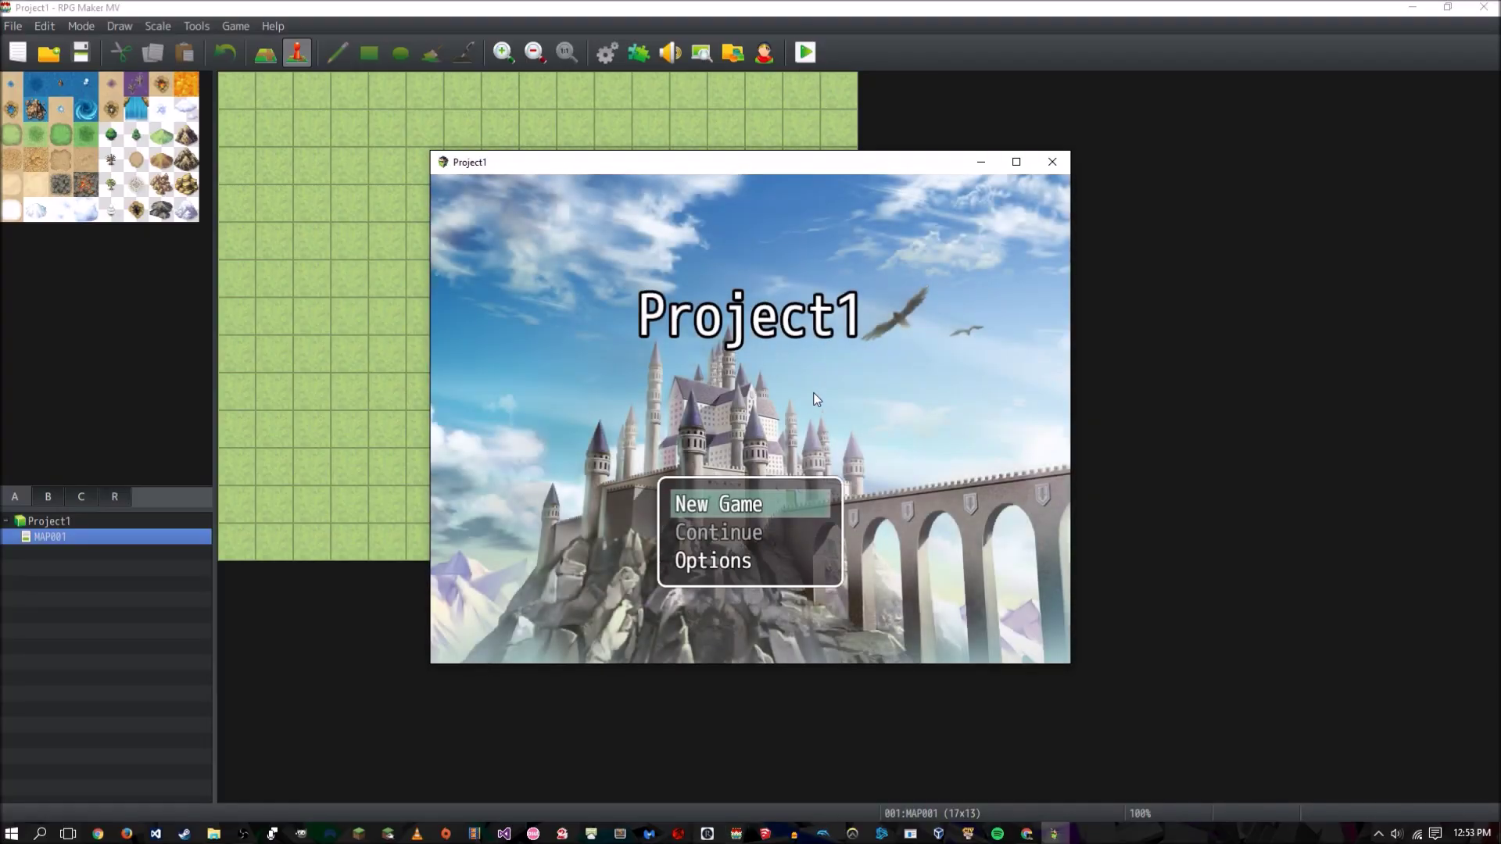
key(Up)
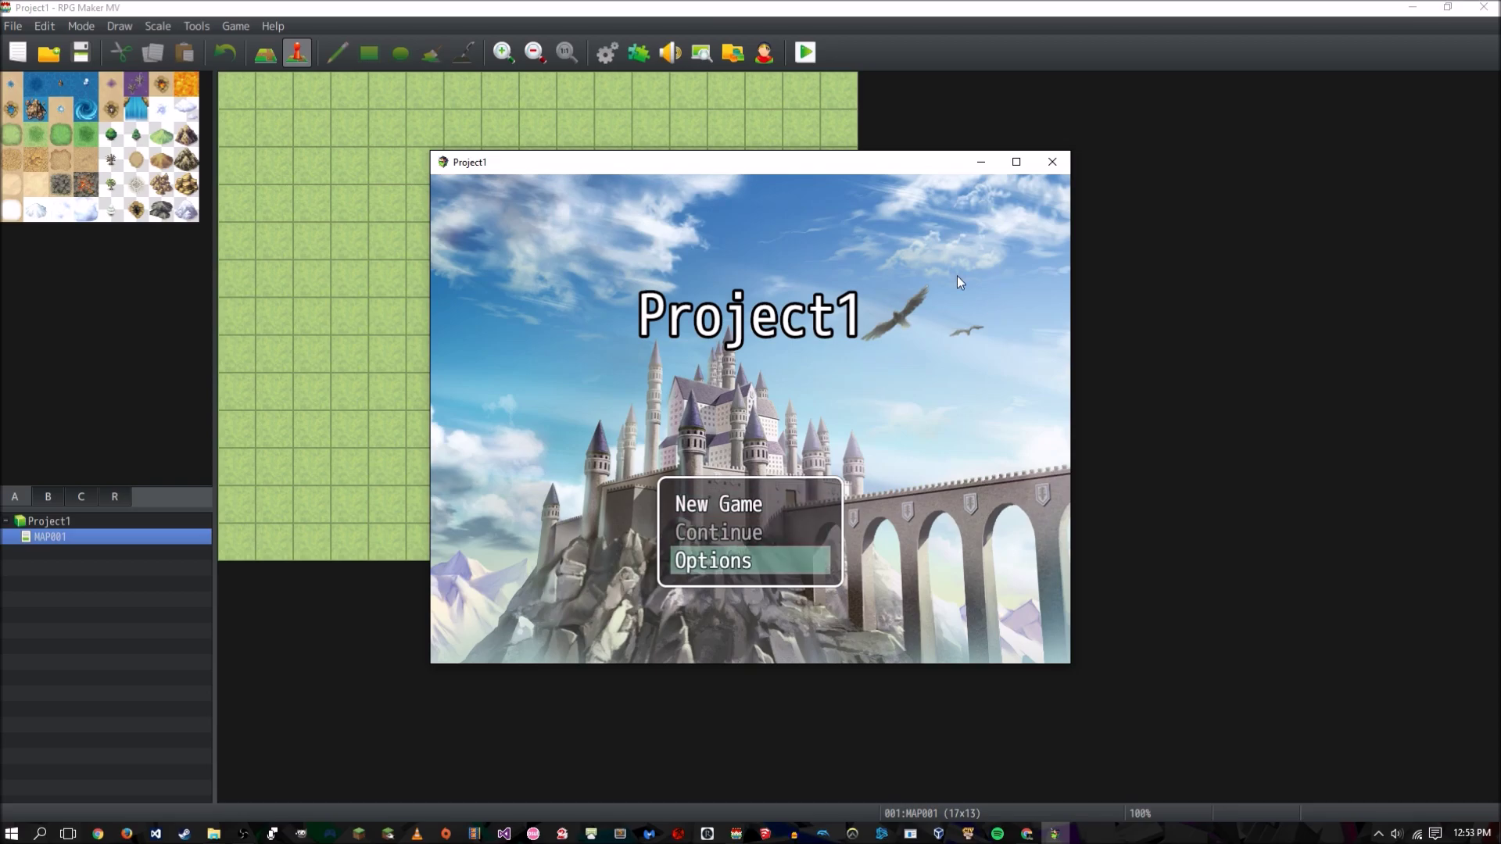
key(Up)
key(Down)
key(Return)
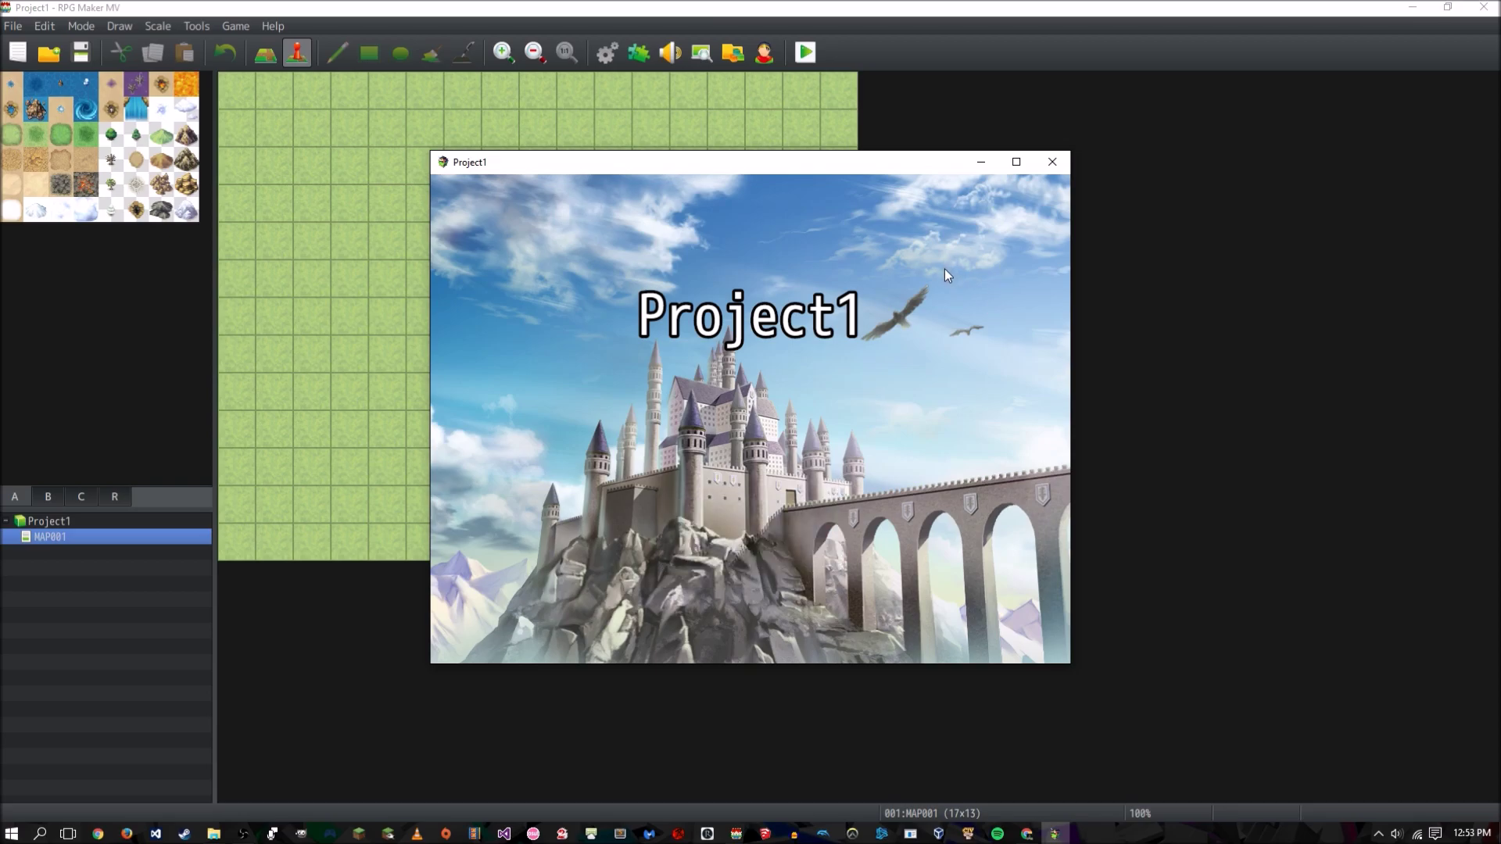
key(Escape)
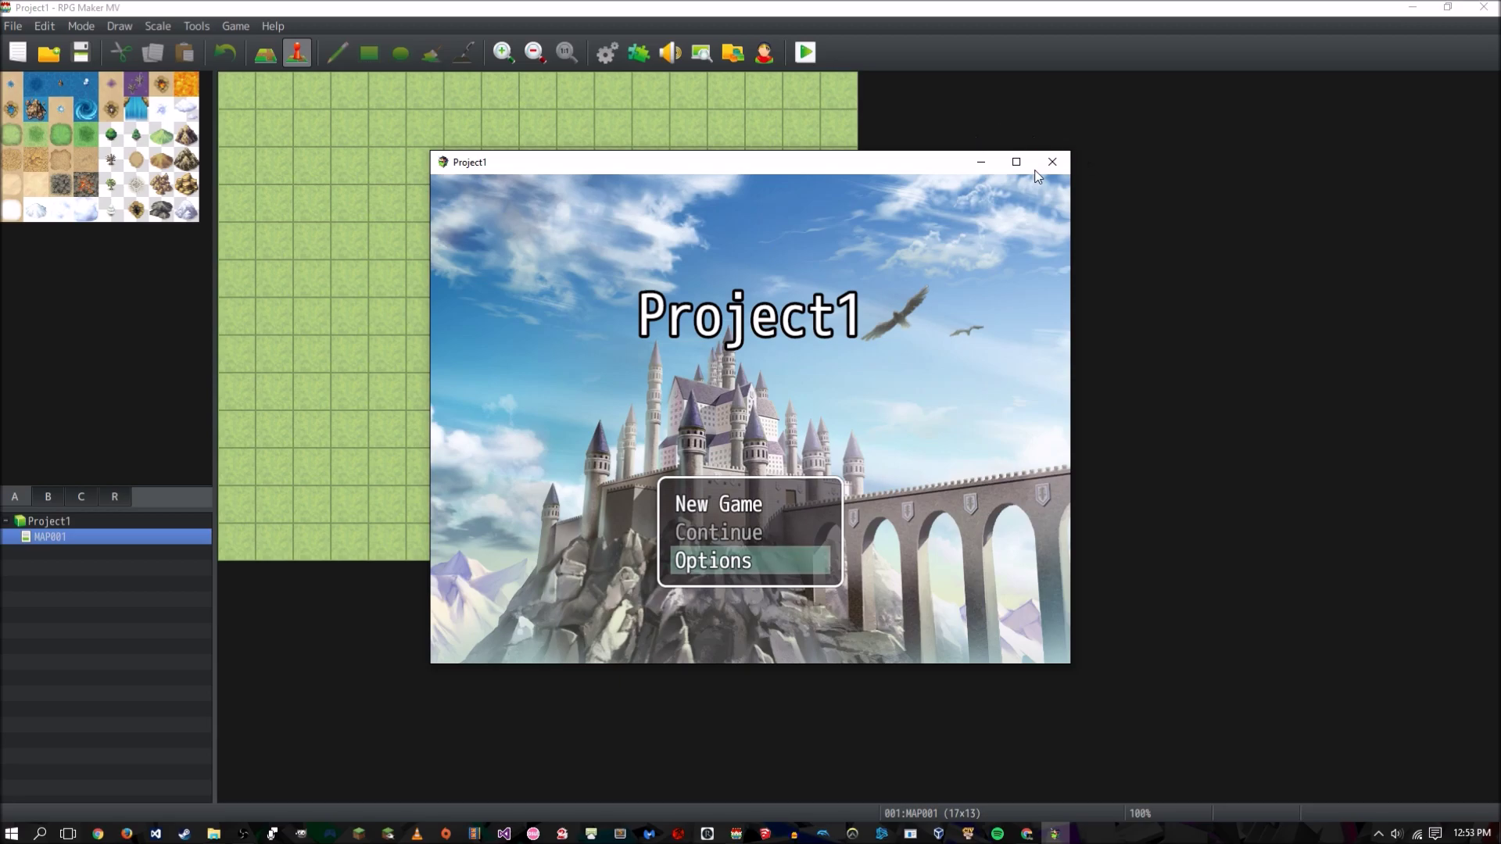
click(1051, 161)
click(735, 314)
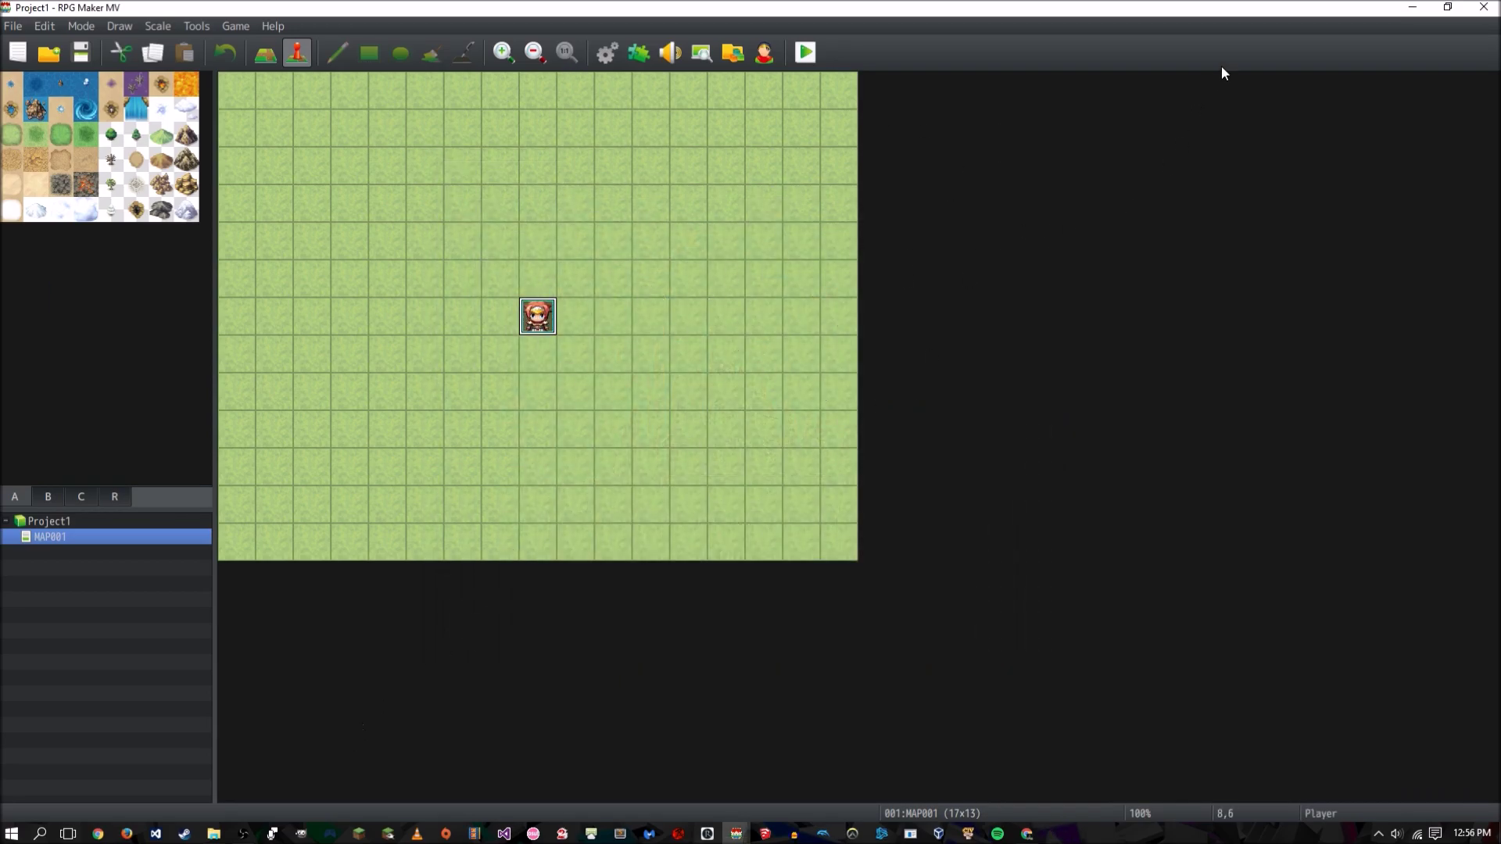
- Place the MOG_Master_MV and Project1 windows side by side, both showing js\plugins
click(1412, 8)
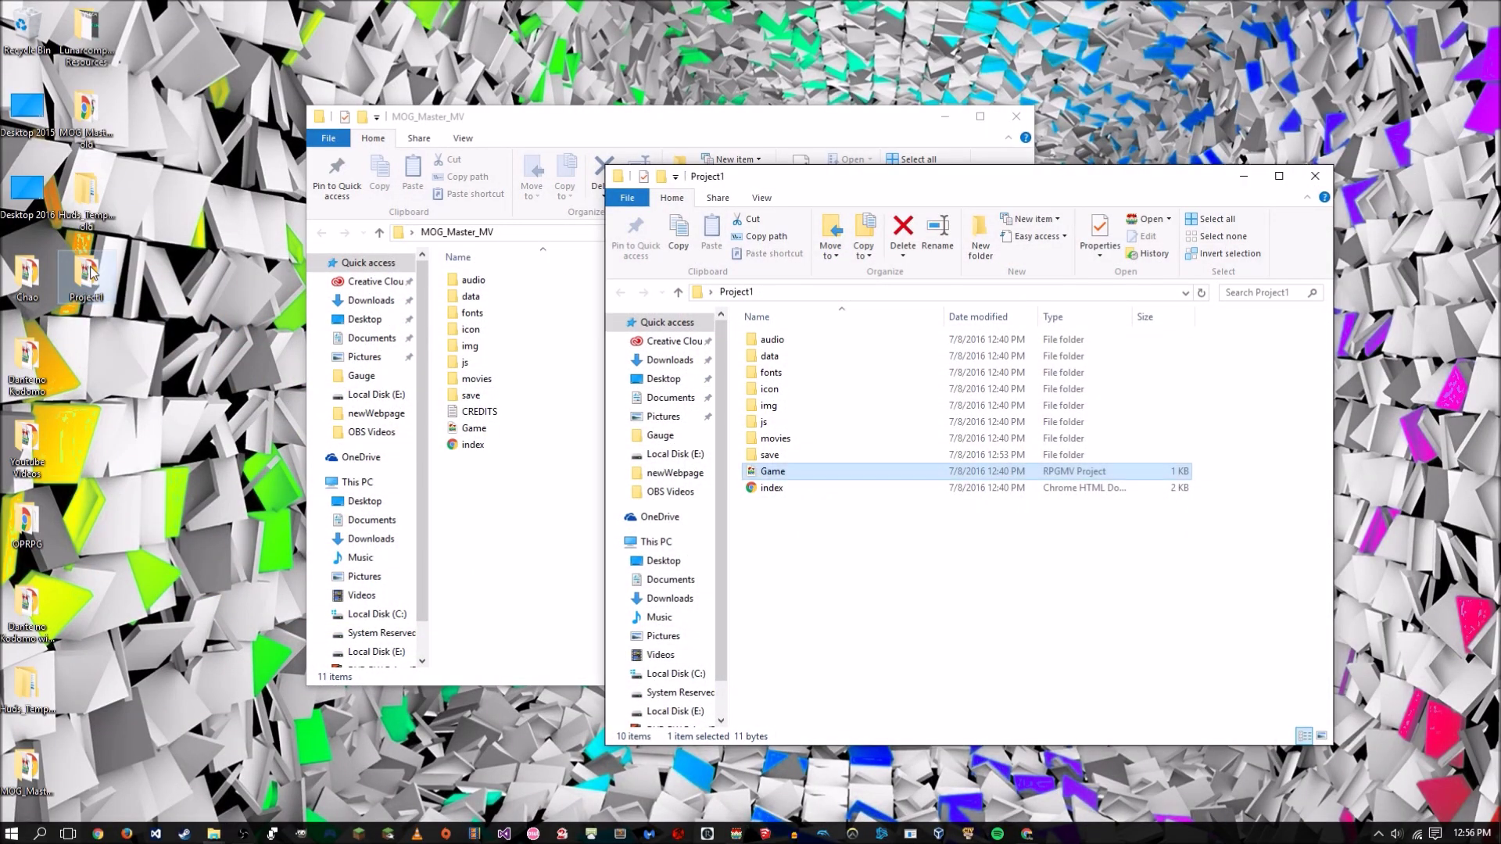
drag(969, 169, 1037, 169)
drag(630, 121, 381, 135)
drag(1023, 183, 1064, 148)
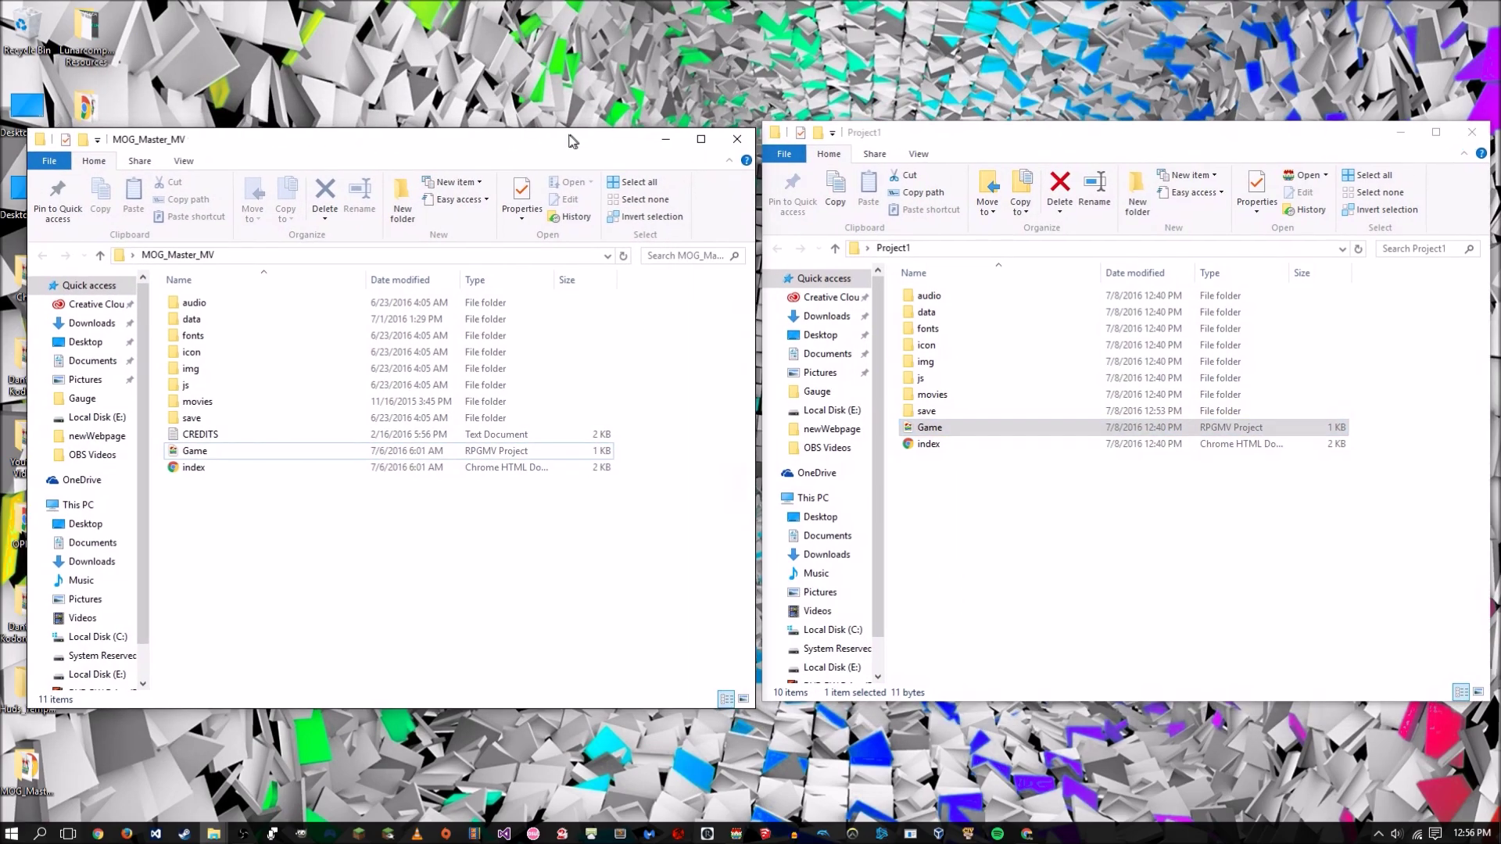
drag(569, 140, 560, 134)
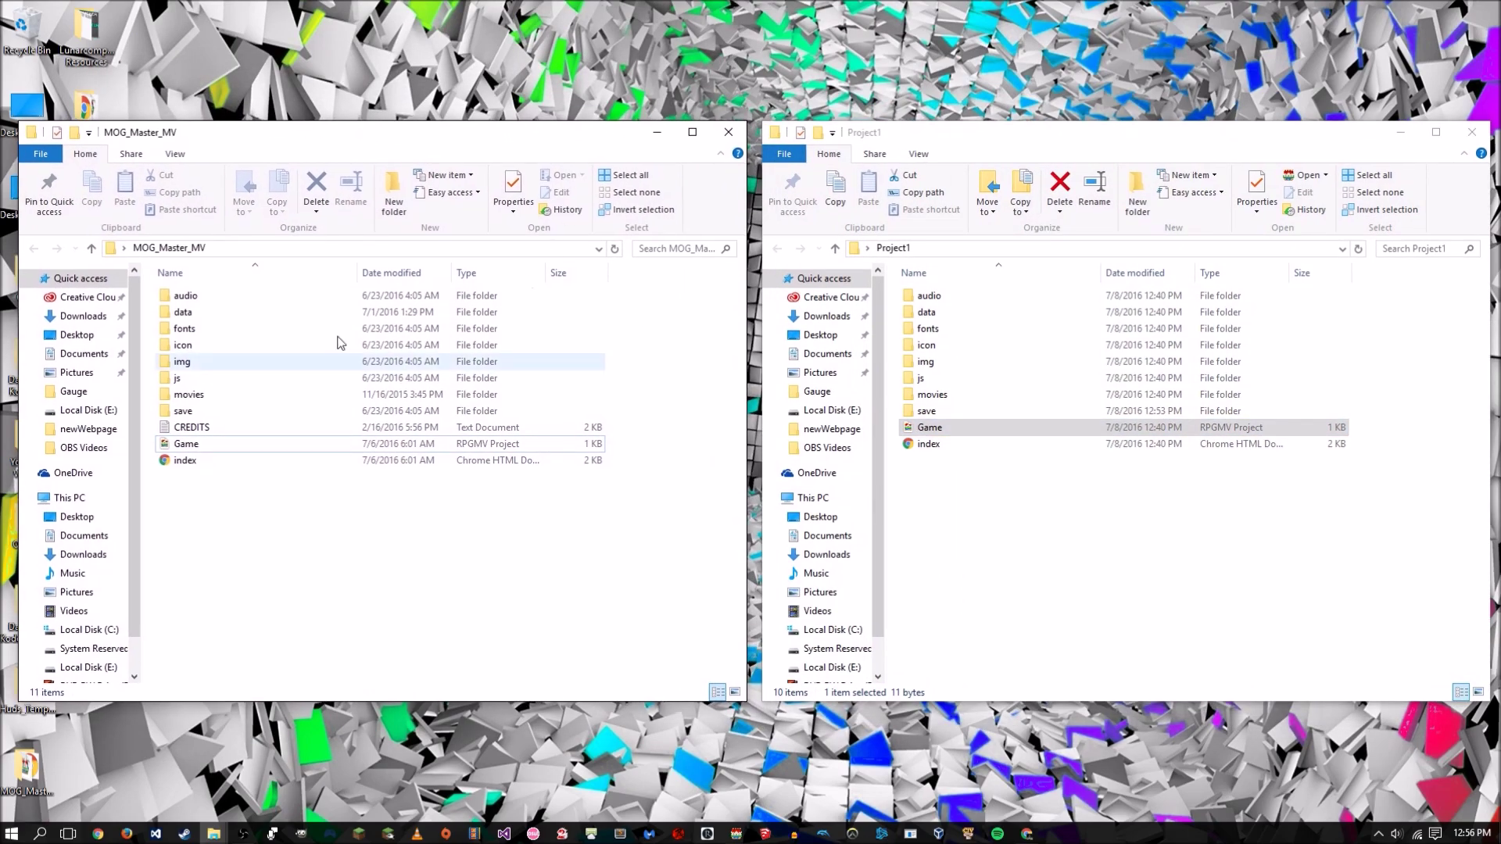
double_click(218, 377)
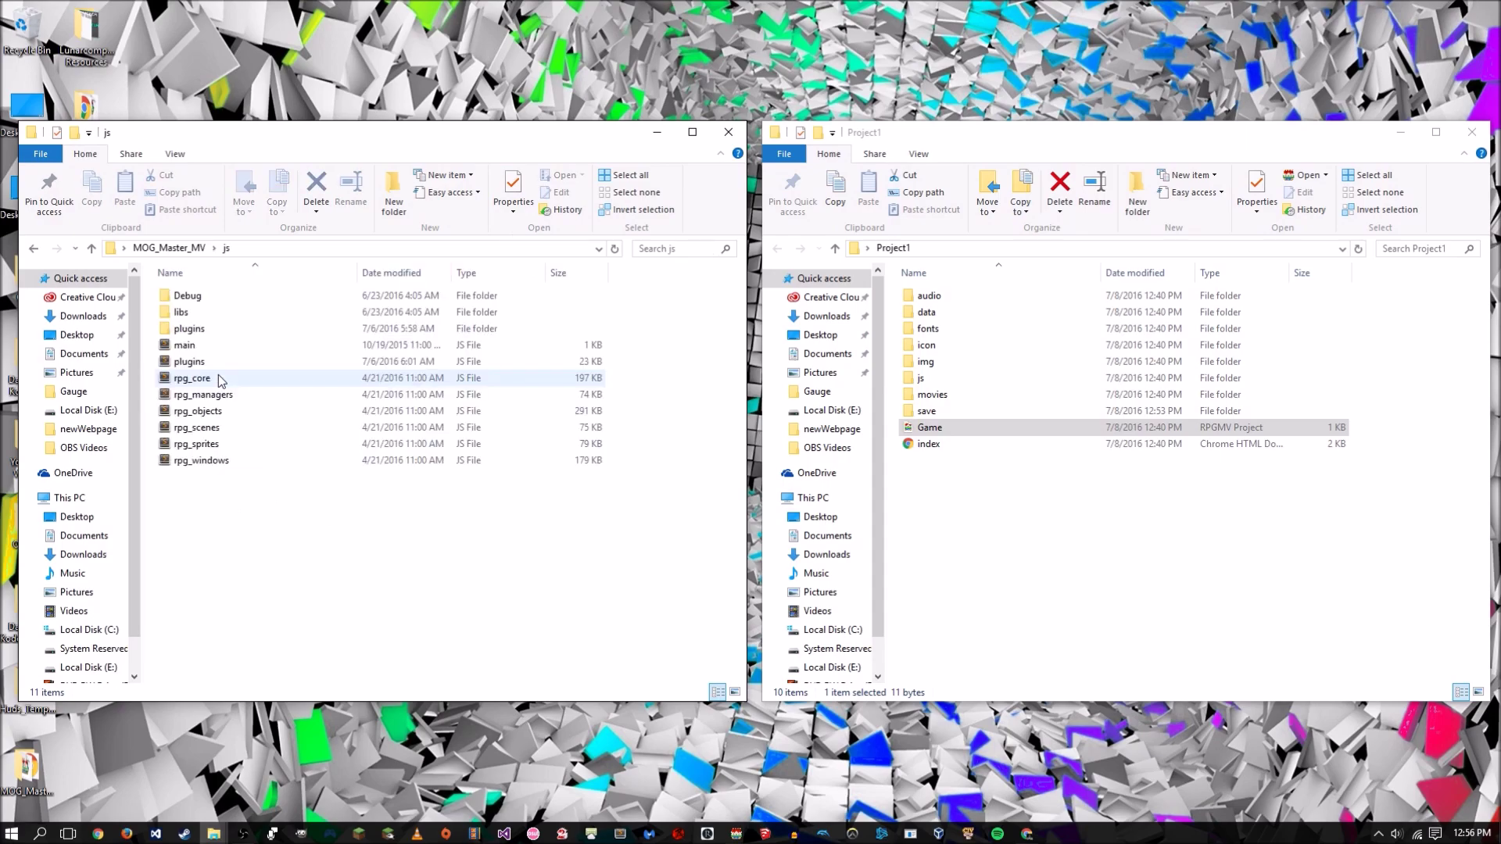
double_click(223, 327)
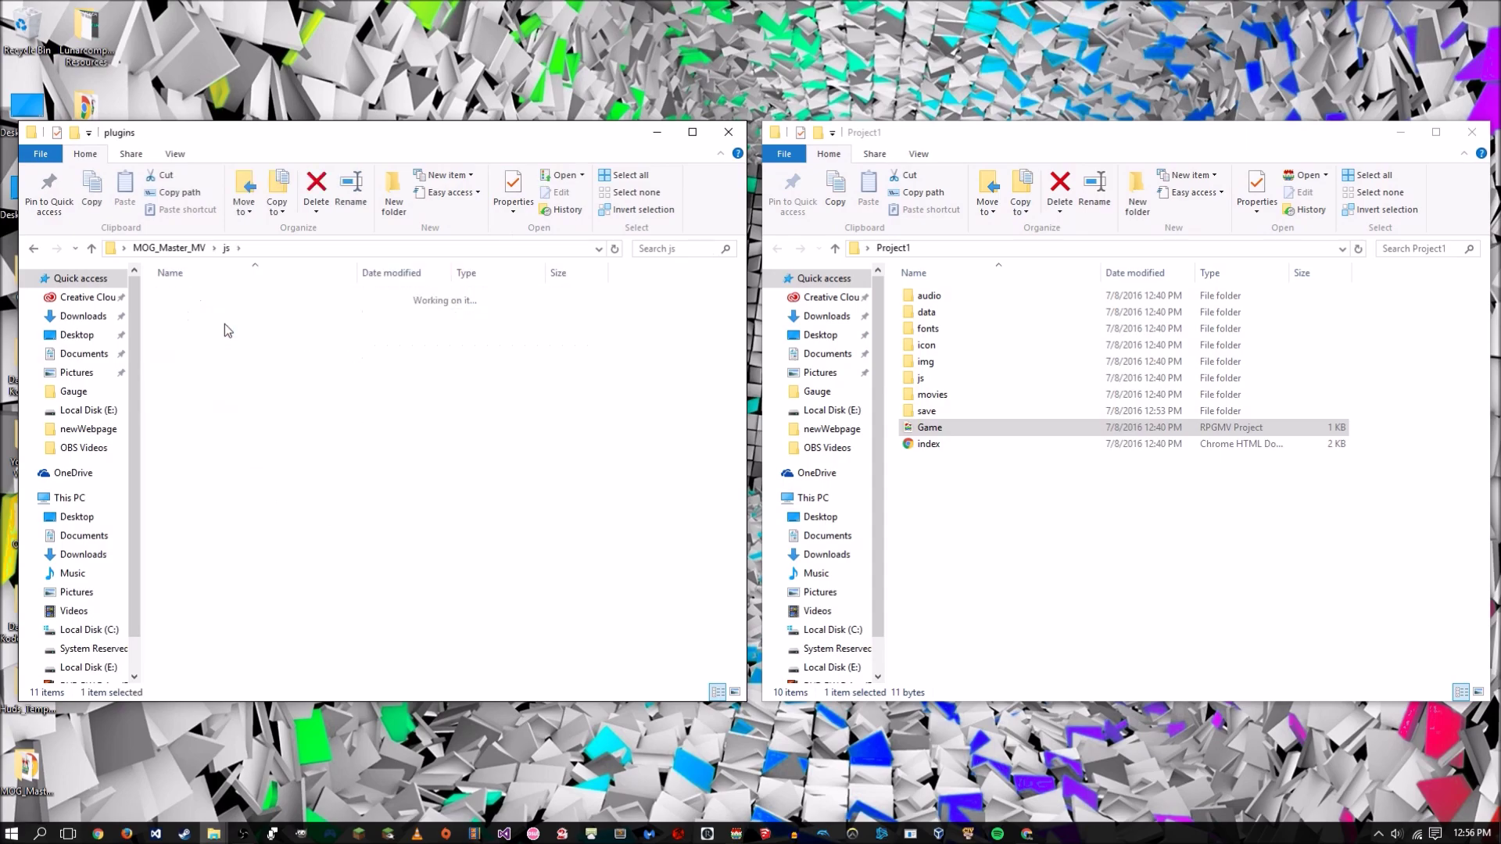
double_click(952, 379)
double_click(956, 313)
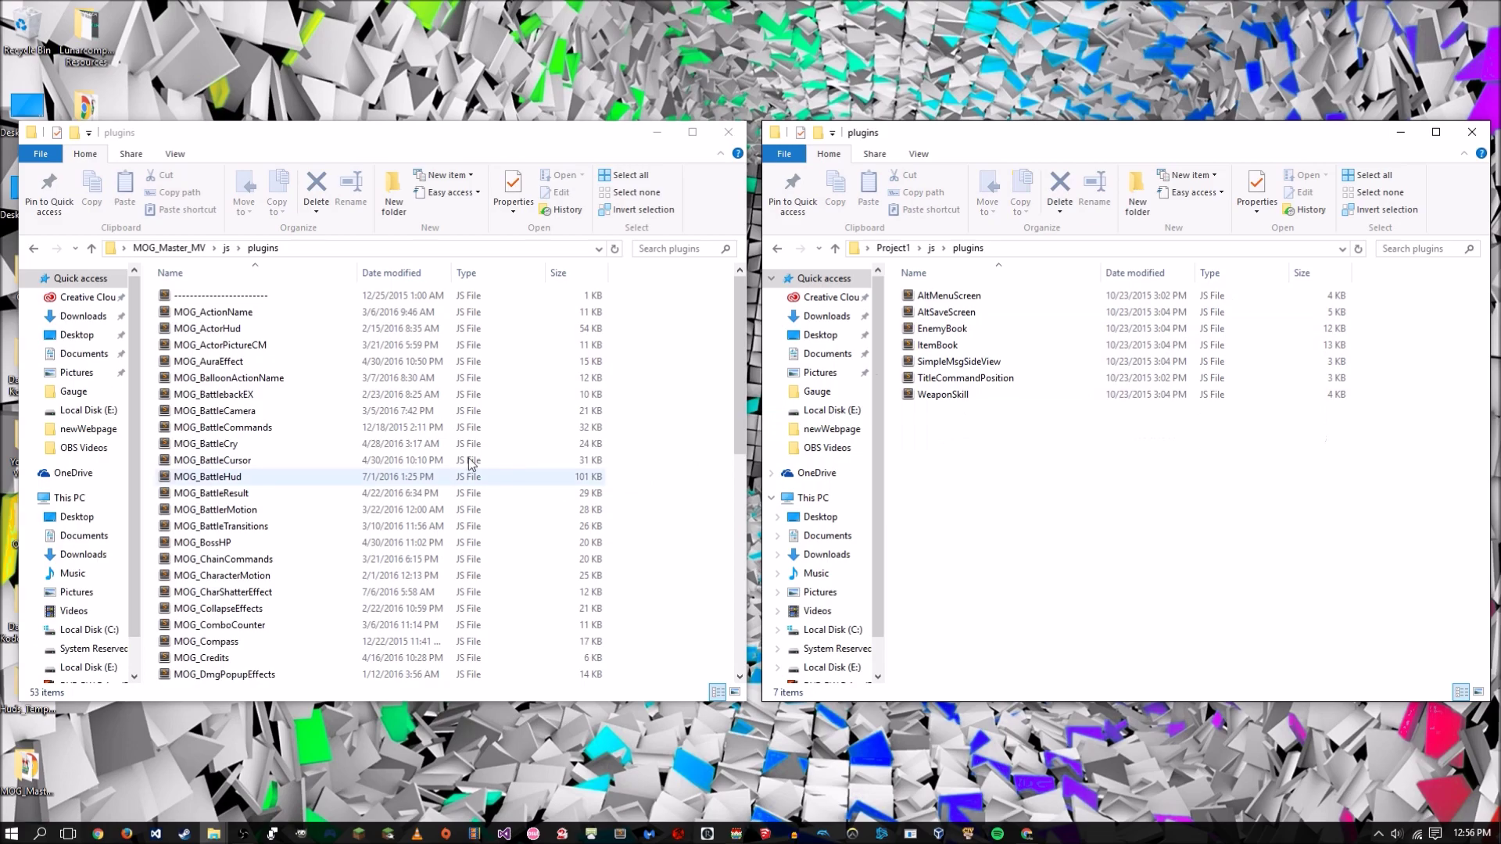
- Copy MOG_Credits and the five MOG_Title plugins into Project1's plugins folder
click(372, 428)
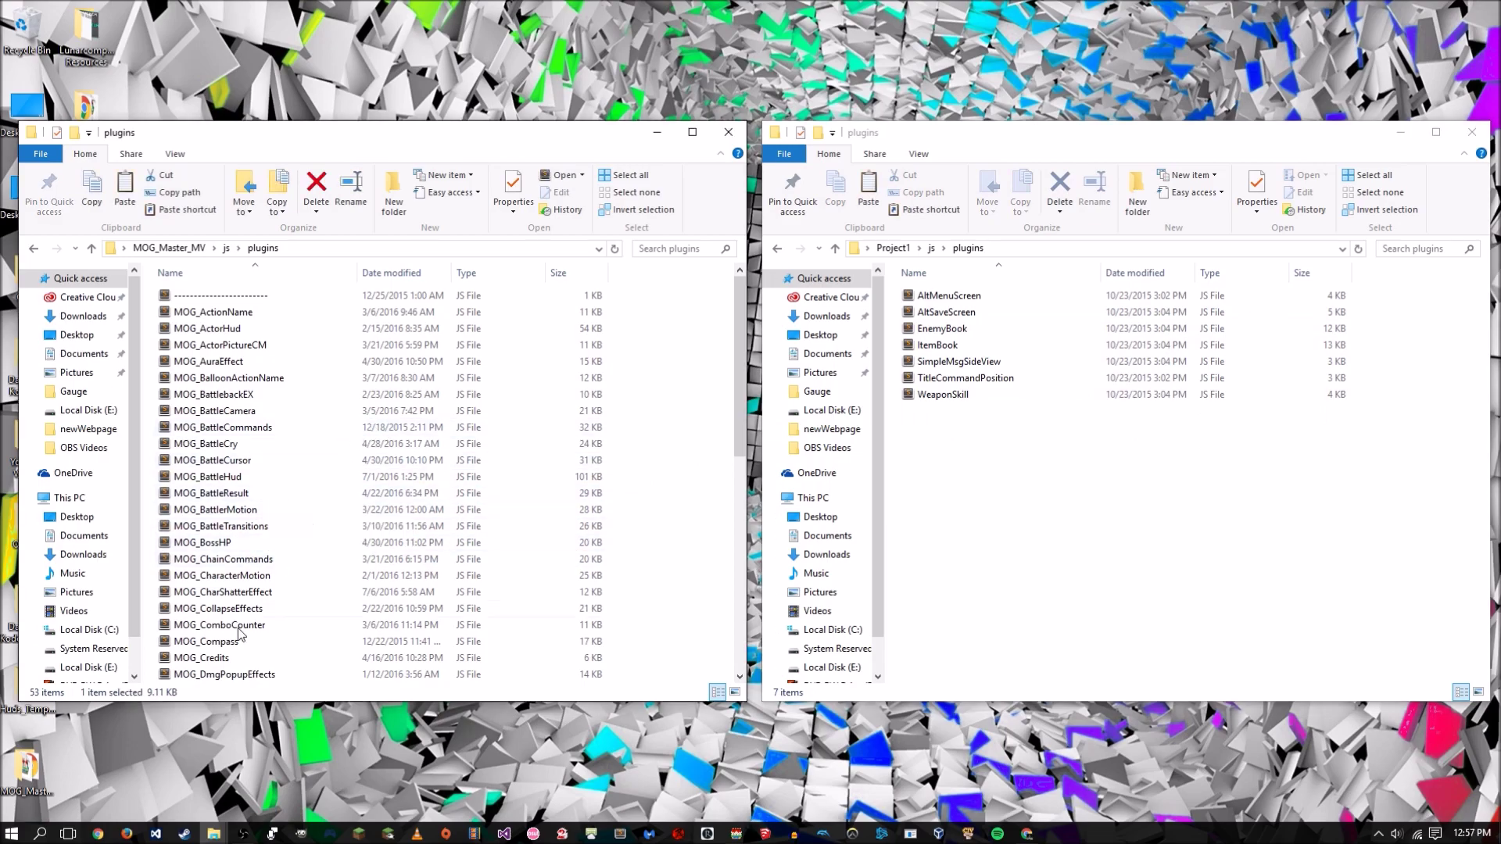
click(226, 658)
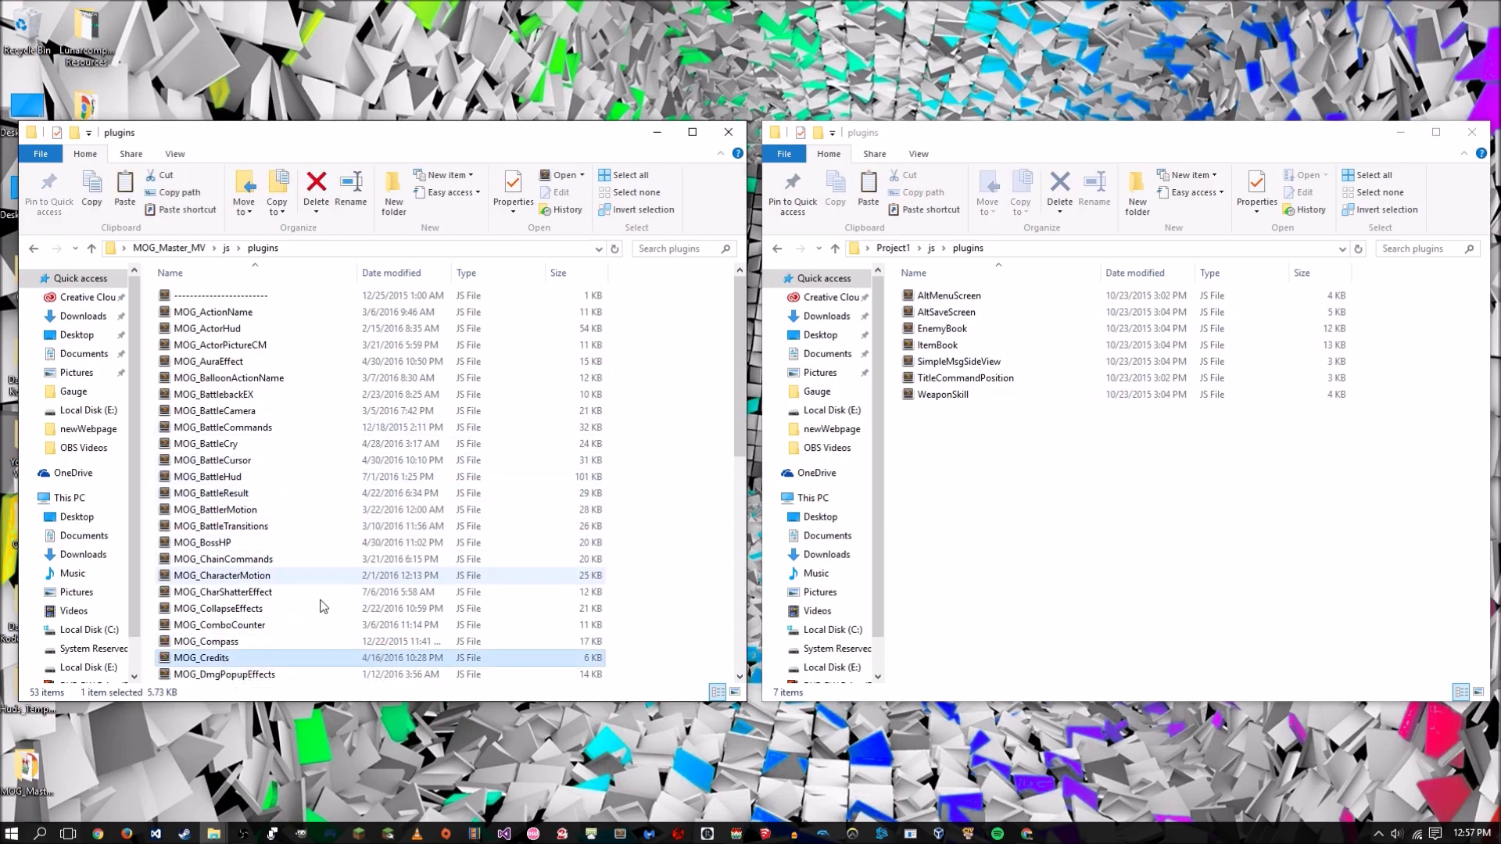
drag(226, 658, 1016, 500)
click(298, 509)
scroll(282, 594, down, 10)
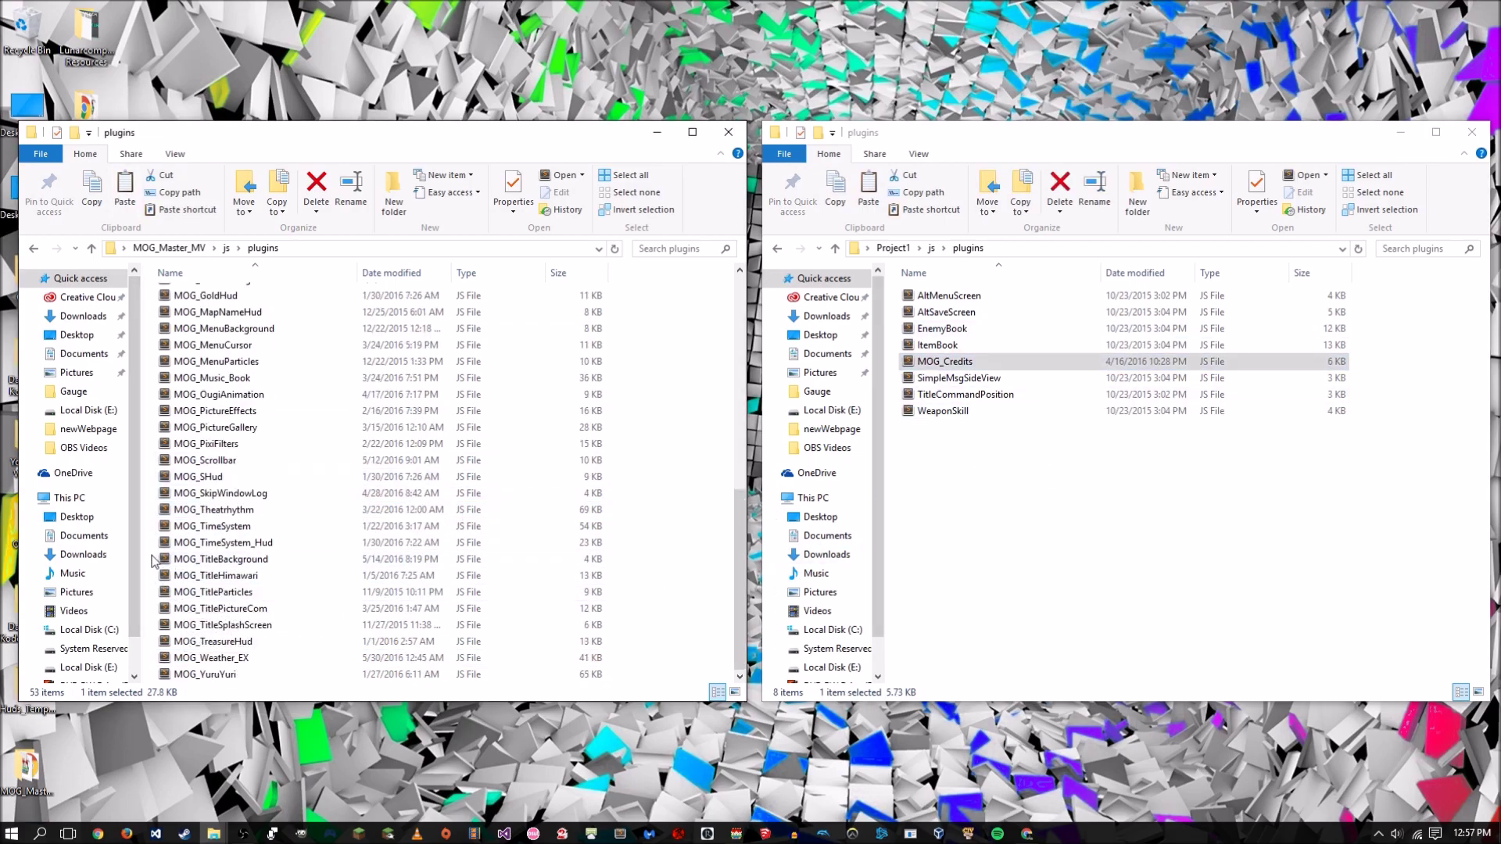
drag(154, 561, 270, 627)
click(989, 529)
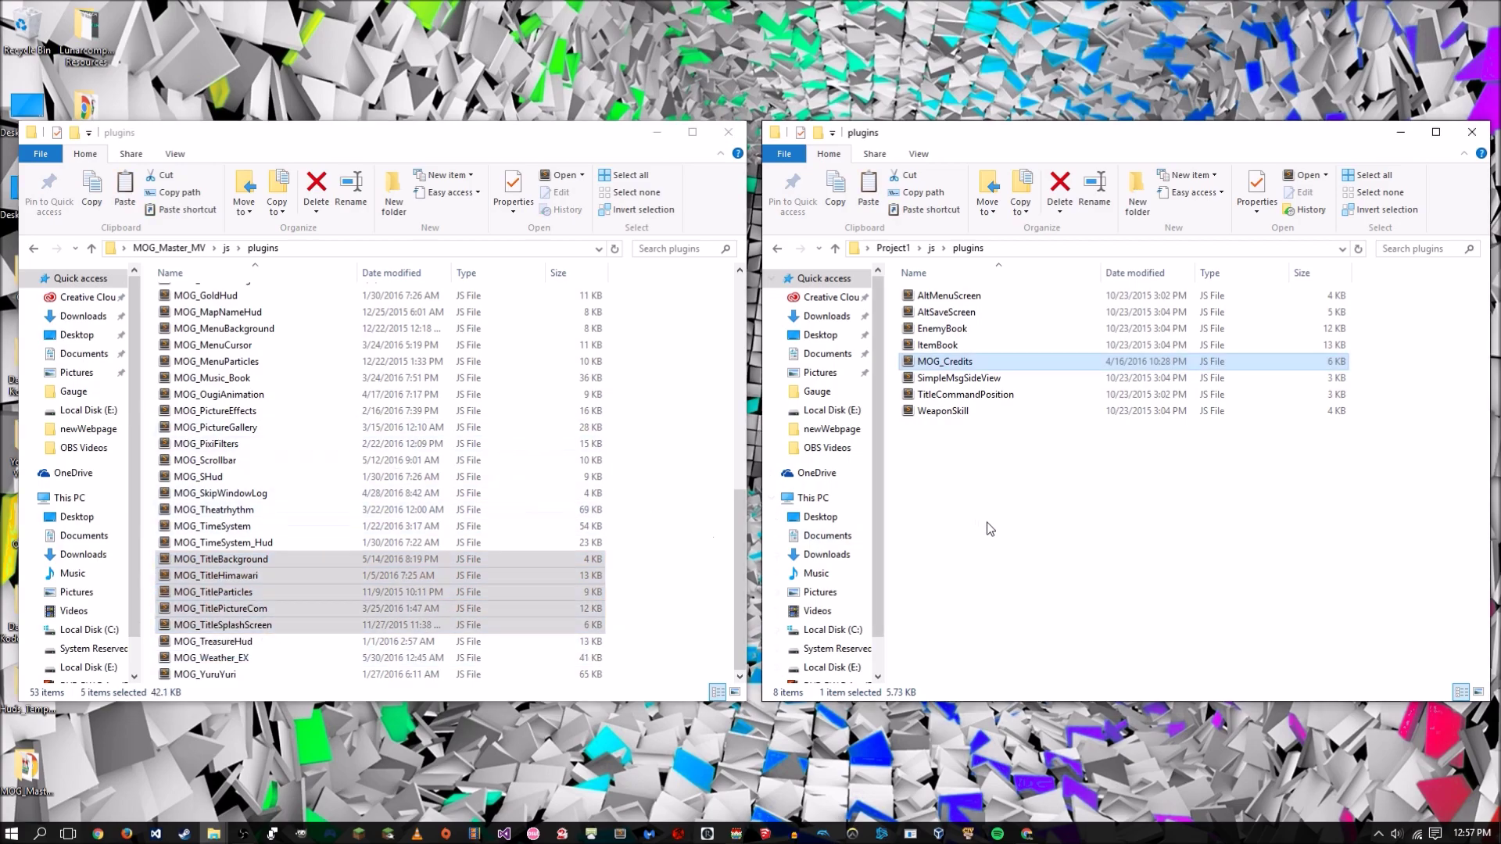
key(ctrl+v)
click(1032, 523)
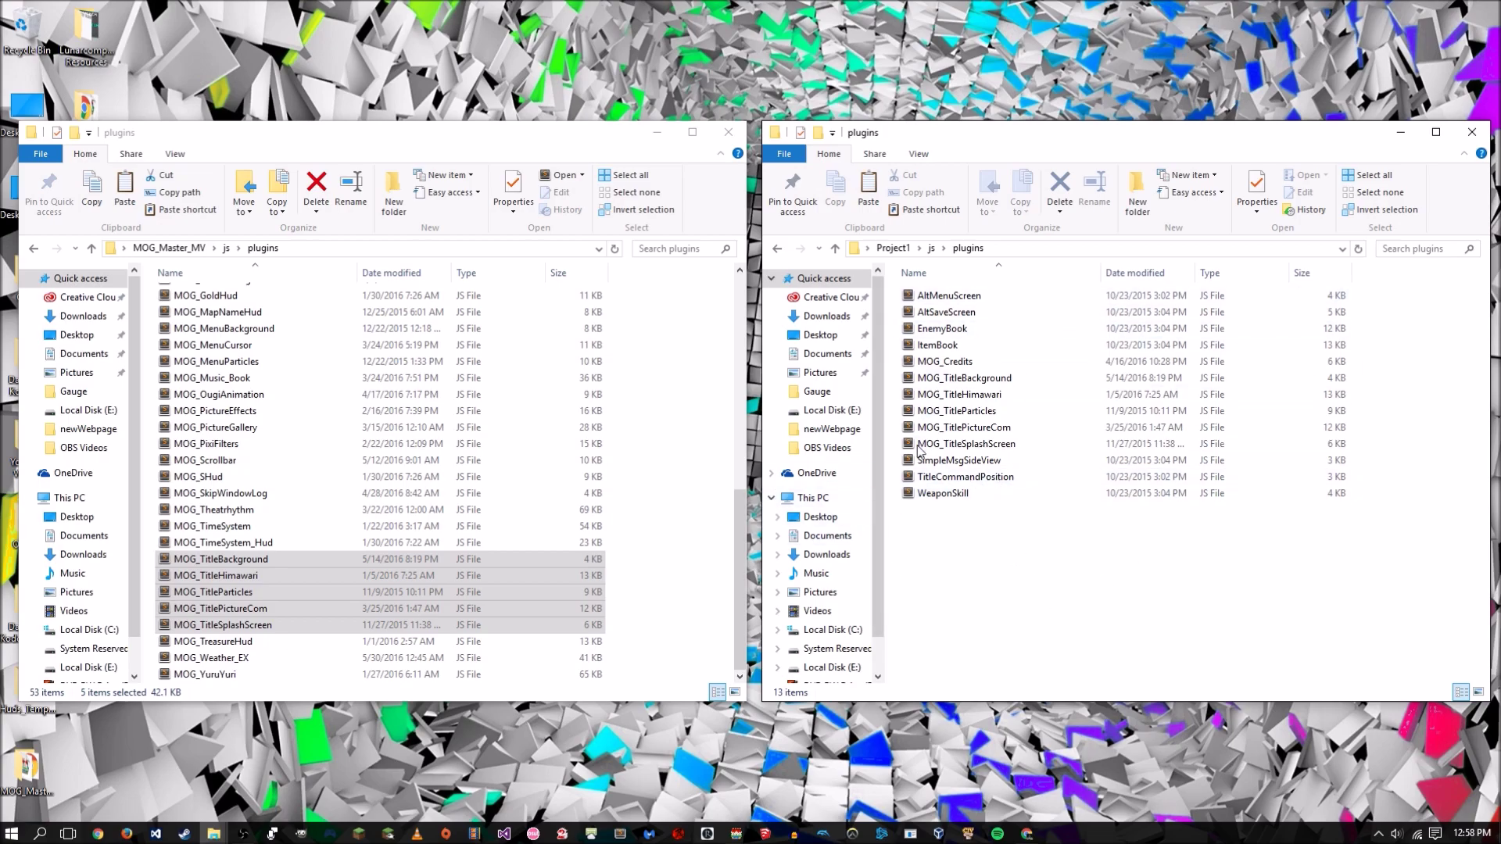
- Go up to each project's root and open both img folders
key(alt+Left)
key(alt+Tab)
key(alt+Left)
key(alt+Up)
key(alt+Tab)
key(alt+Up)
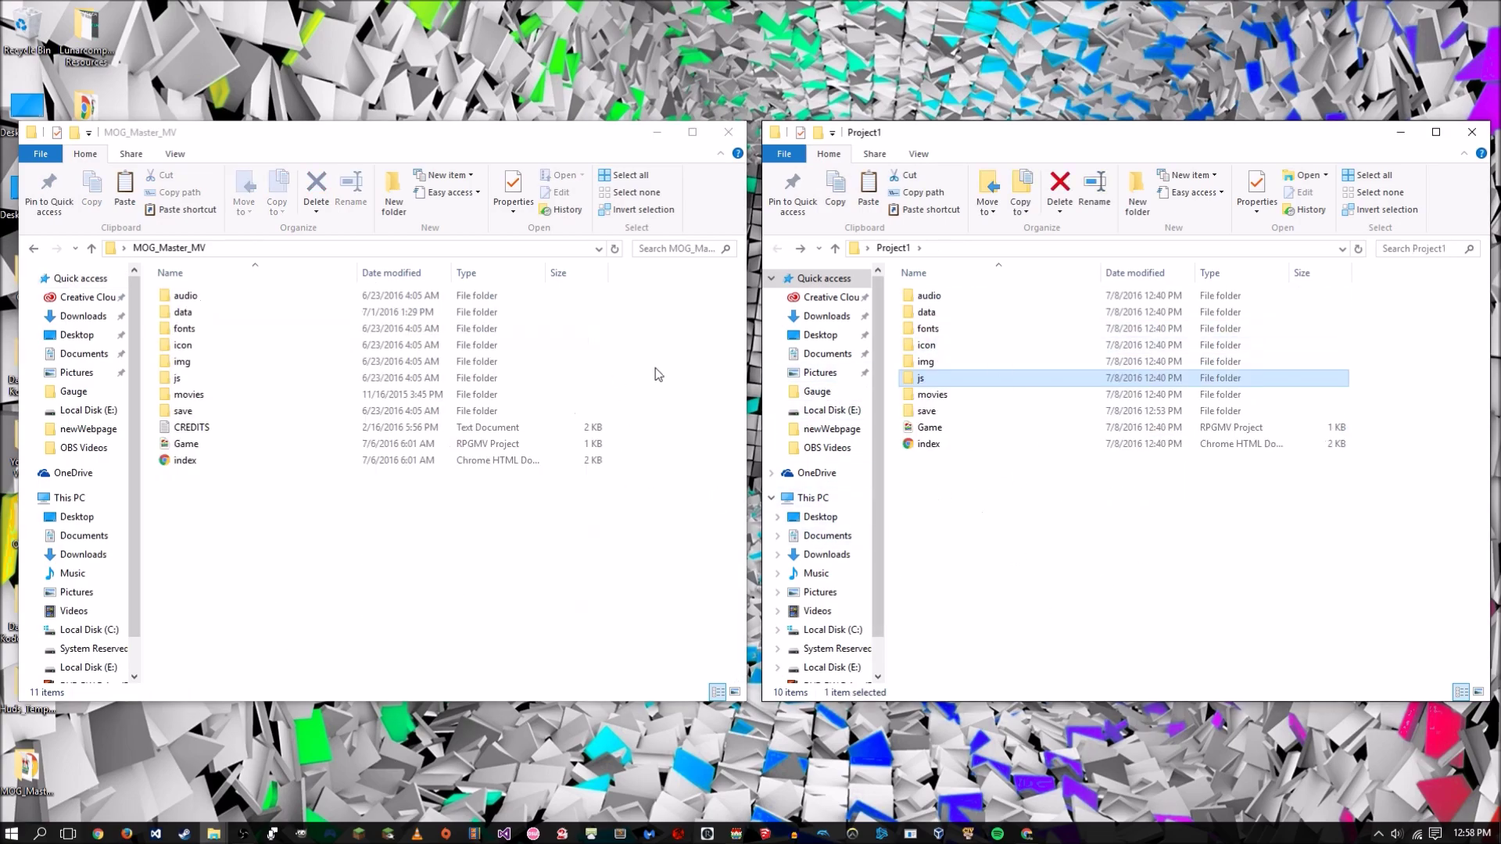
double_click(245, 361)
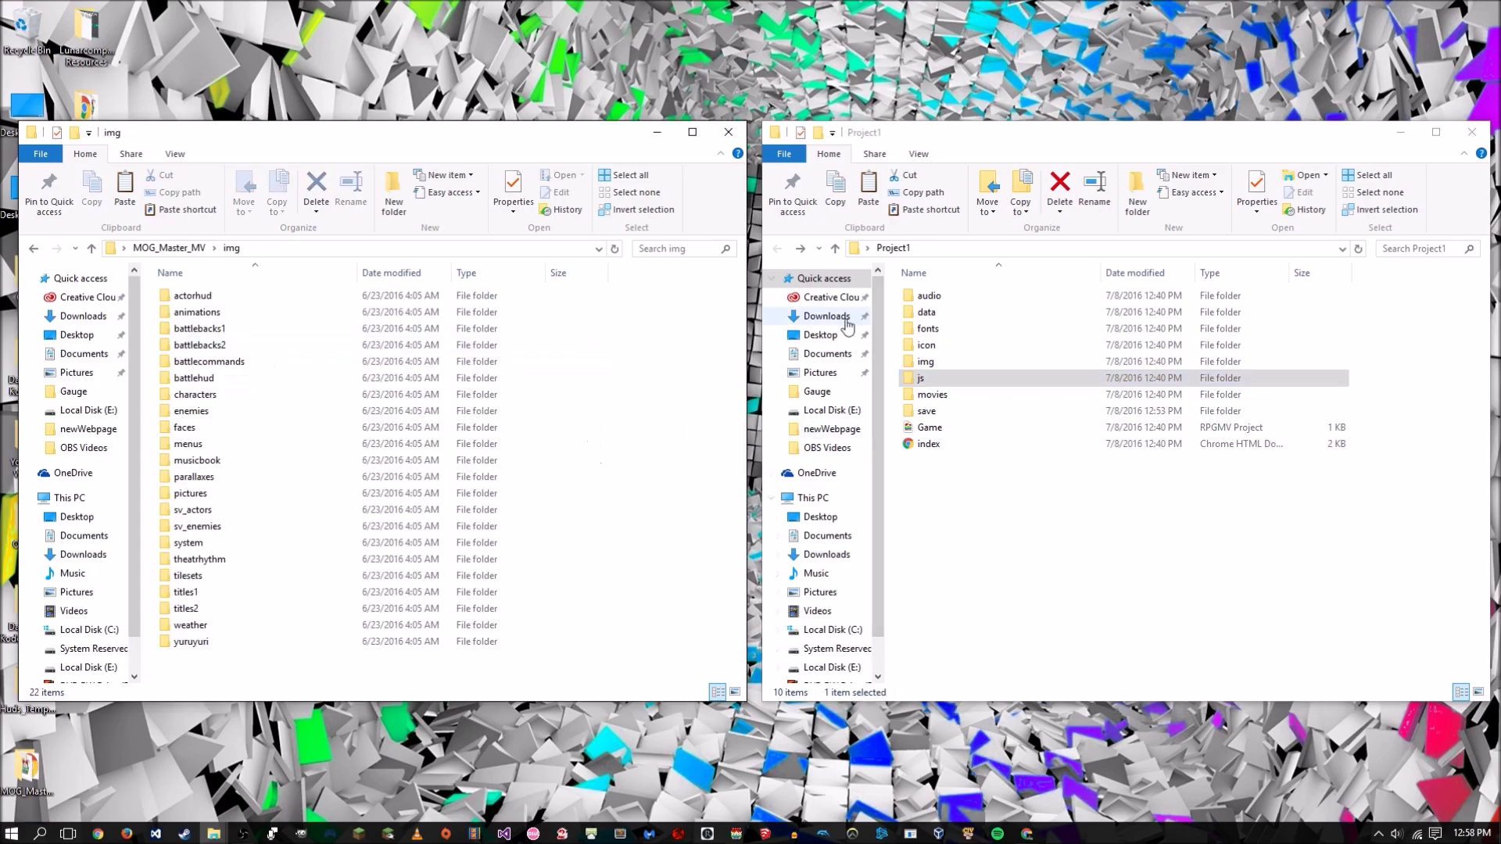
key(alt+Tab)
key(Up)
key(Return)
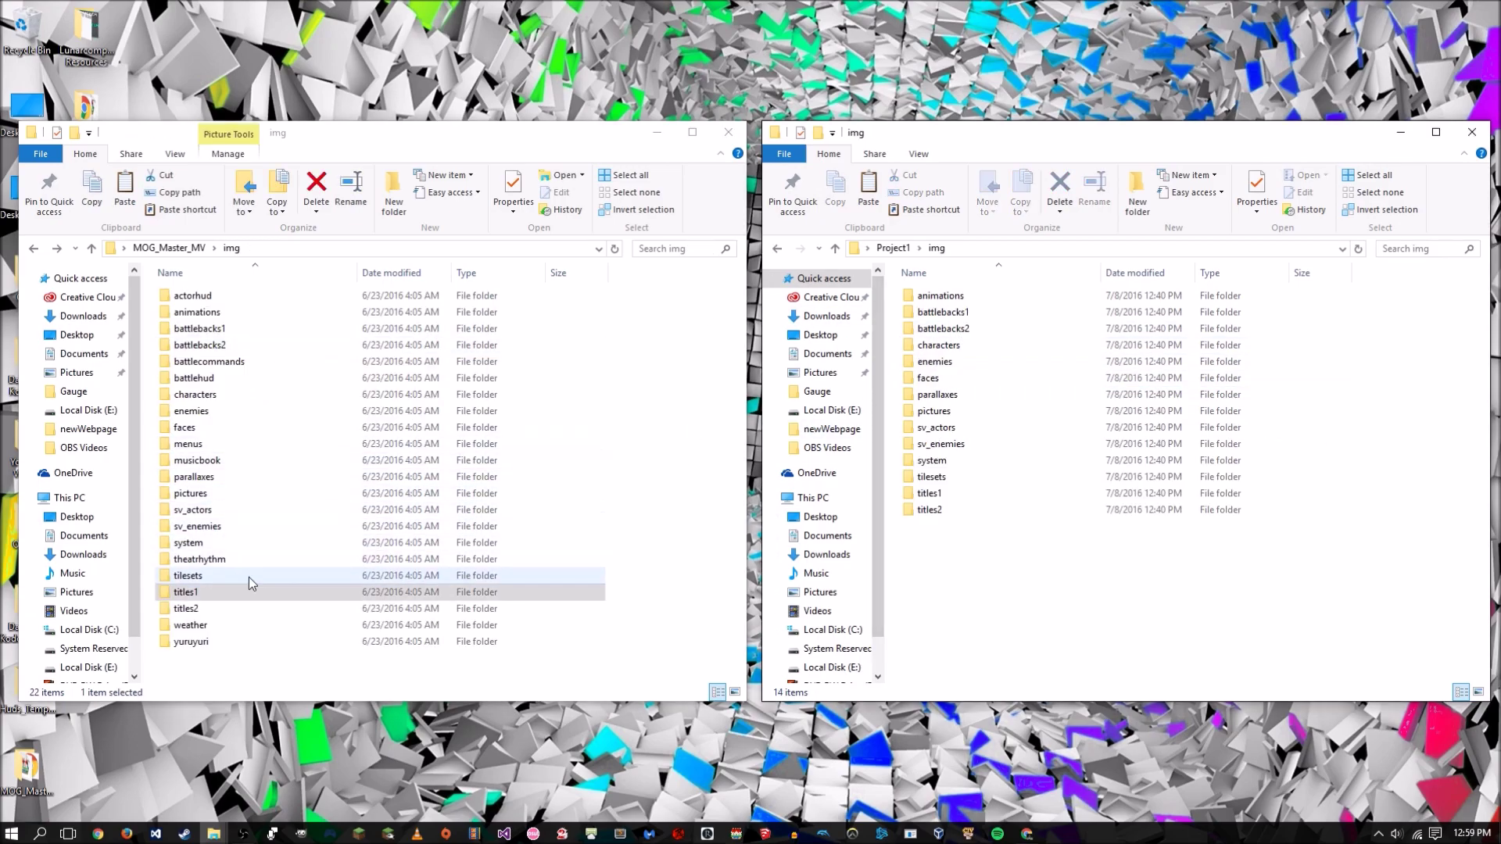
- Open img\system in both windows and paste CreditsA and CreditsB into Project1's system folder
double_click(216, 544)
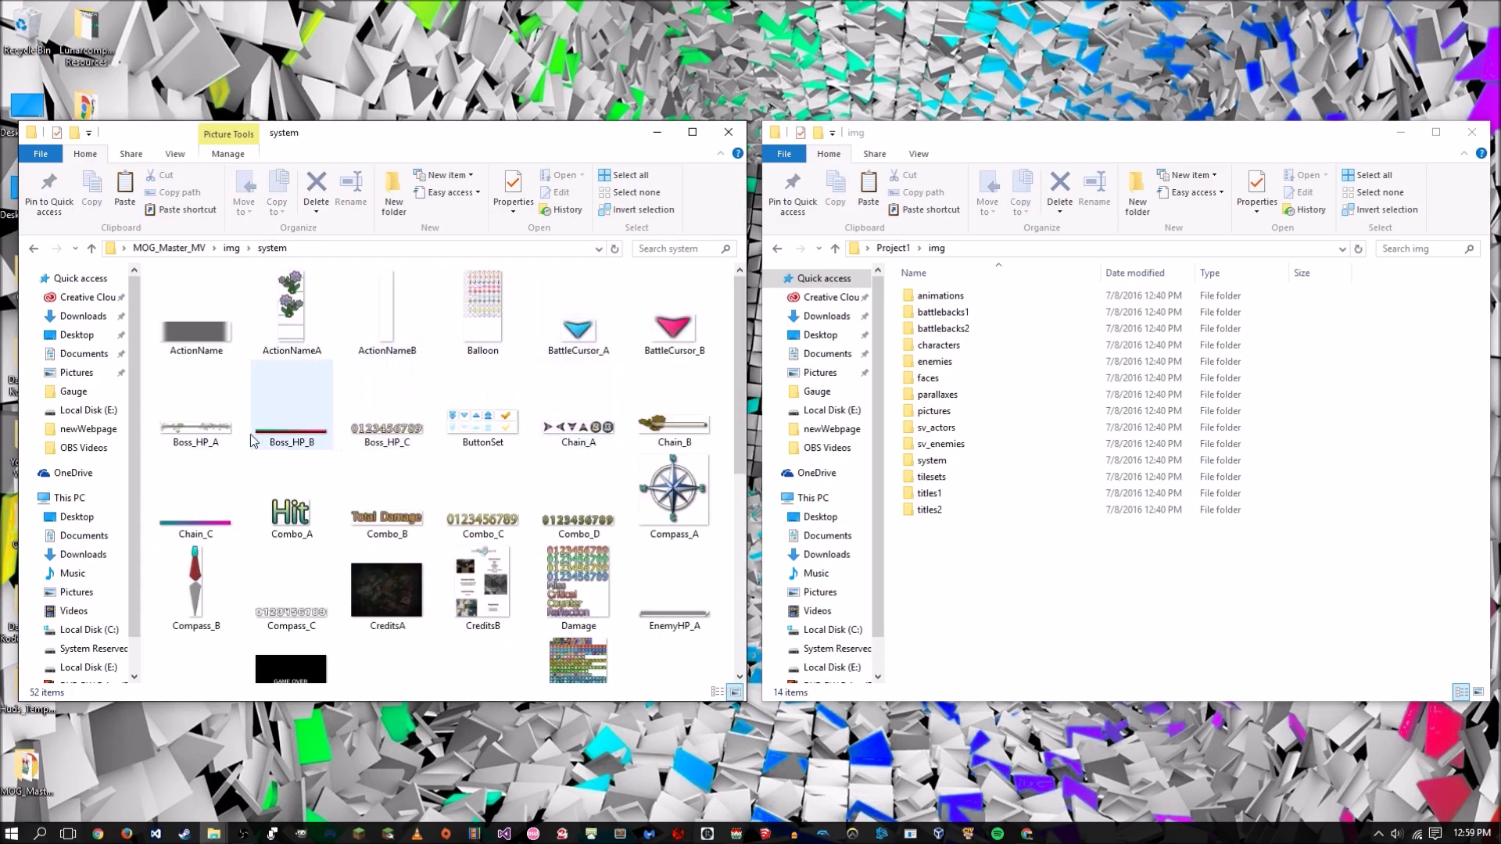
scroll(249, 522, down, 3)
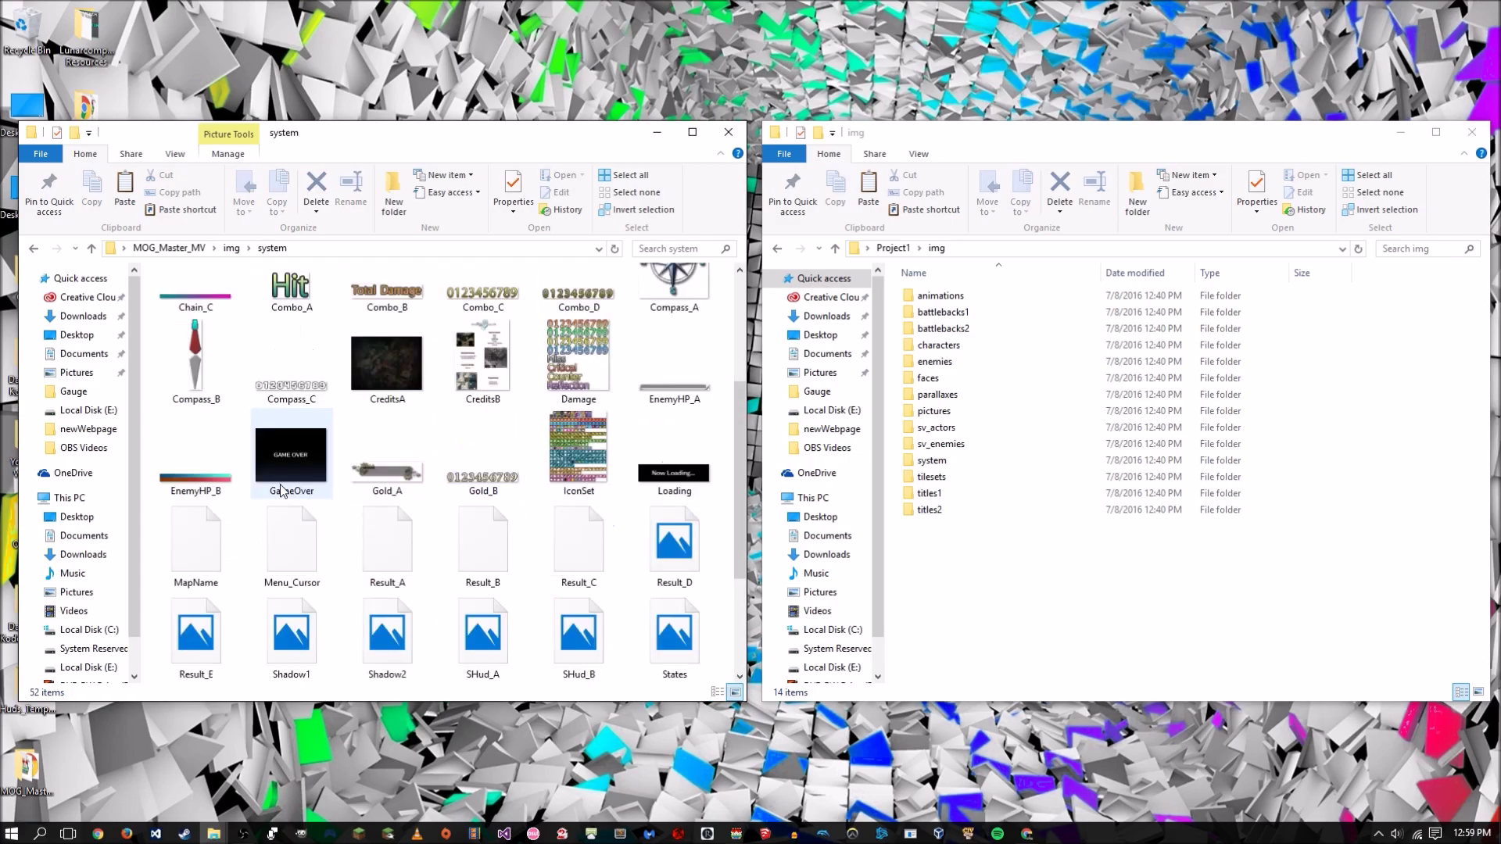
scroll(248, 521, up, 2)
click(387, 539)
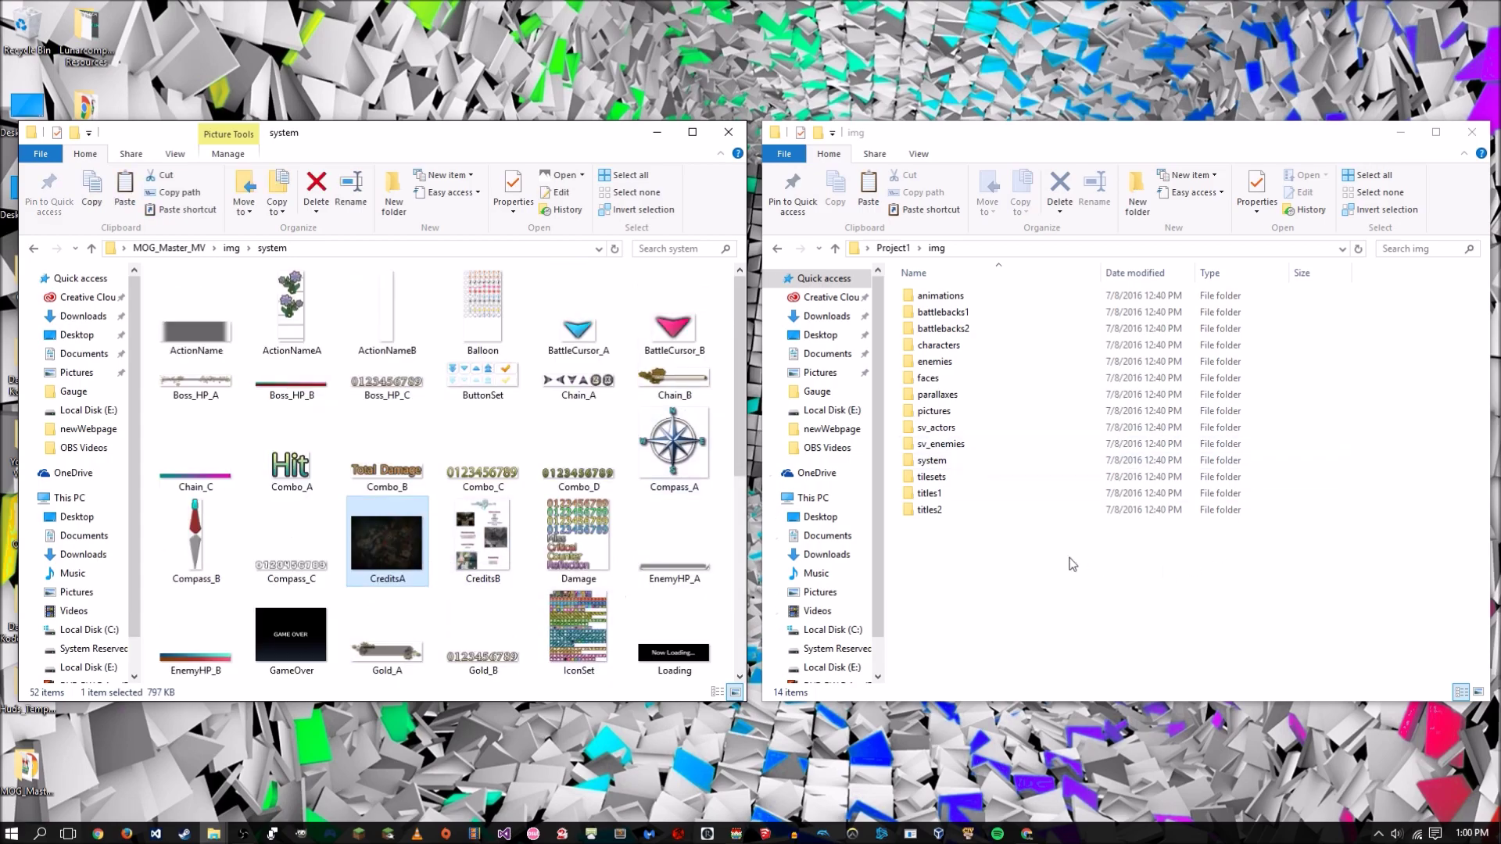
double_click(971, 464)
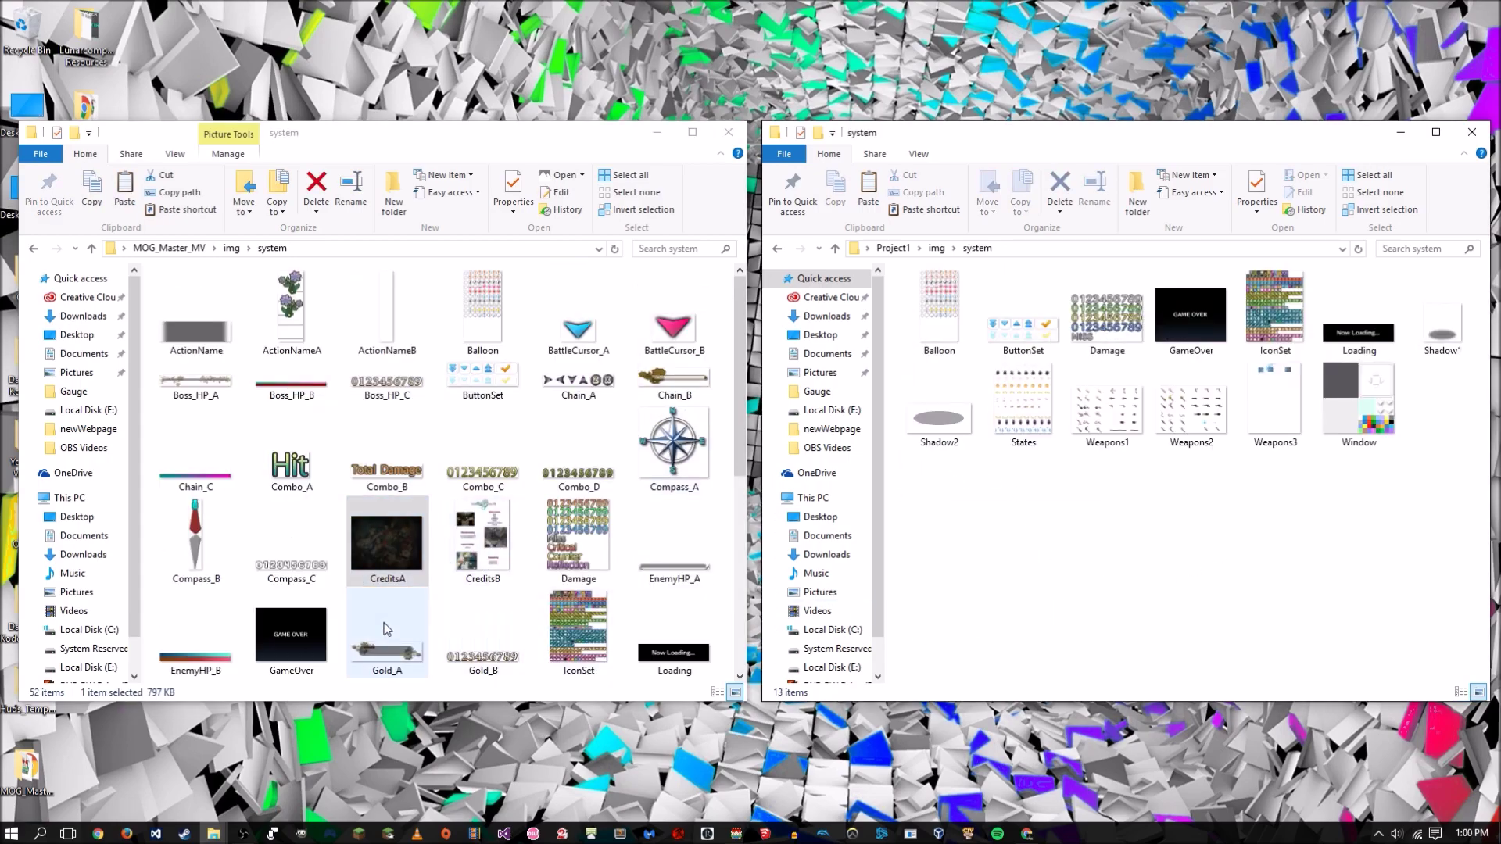
click(393, 572)
click(1087, 564)
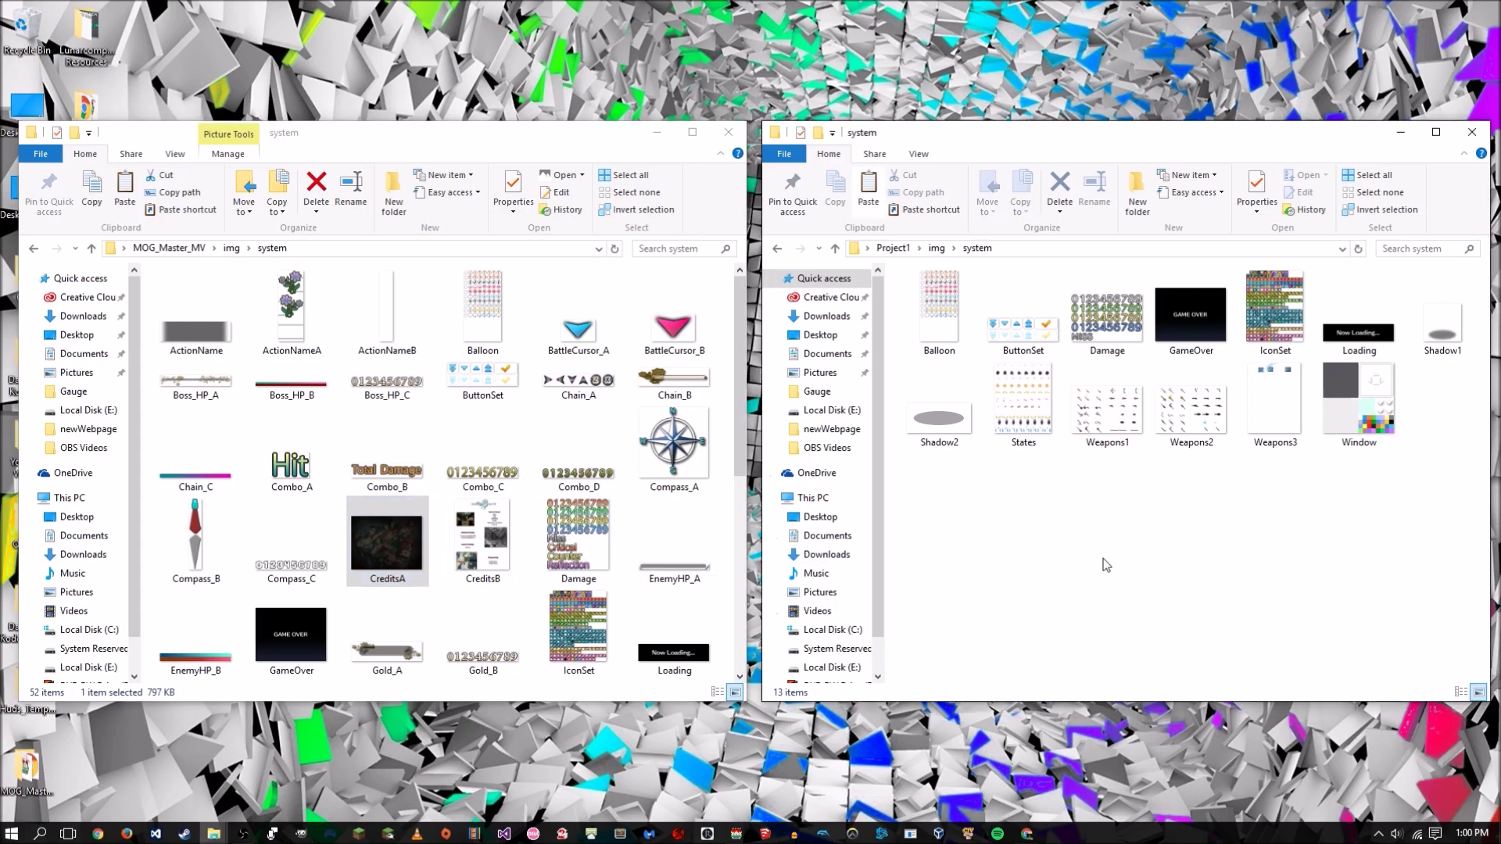
key(ctrl+v)
key(ctrl+v)
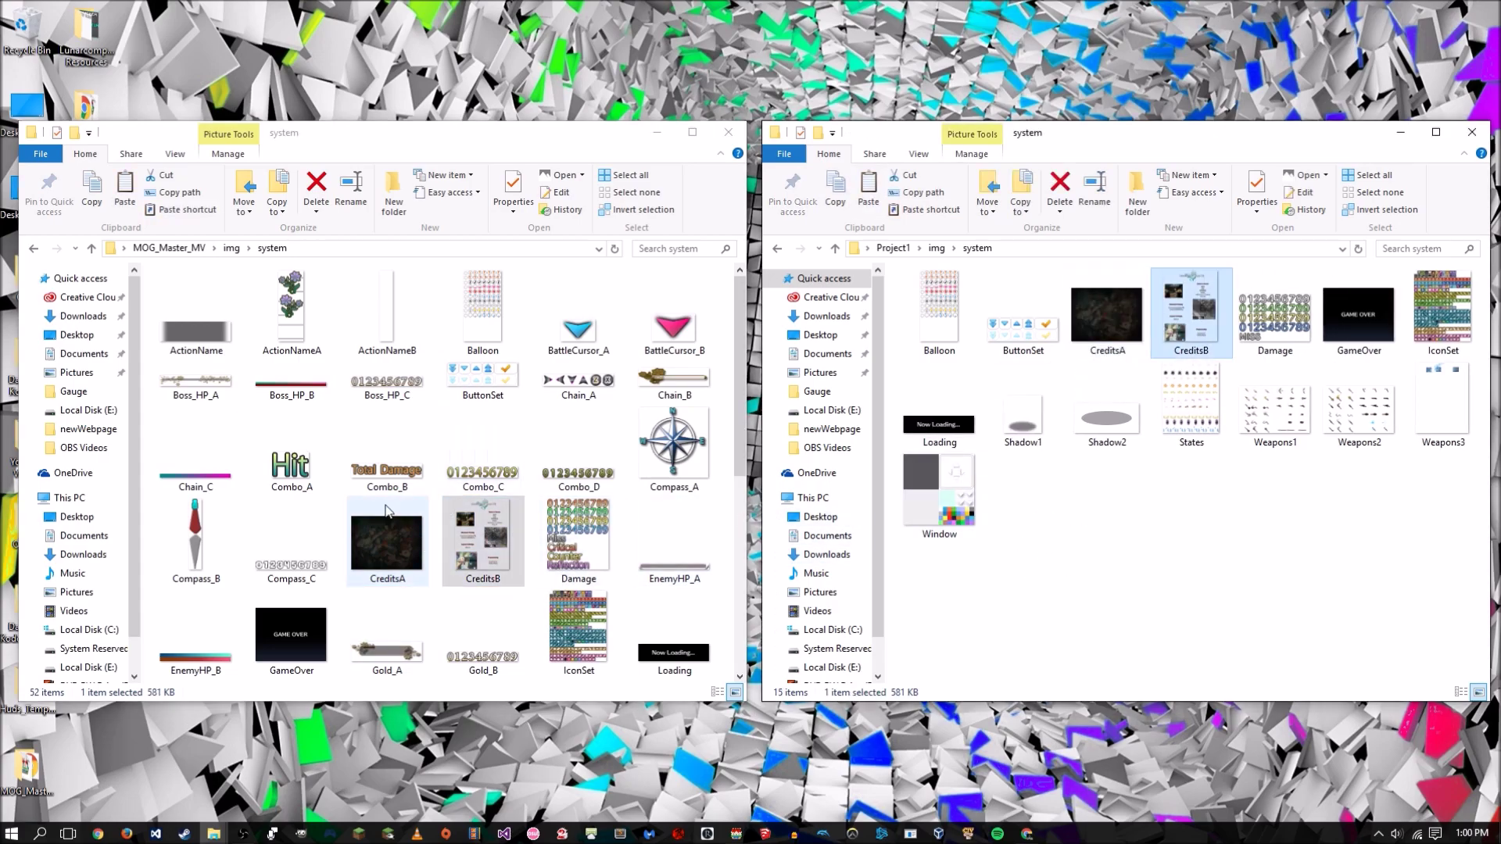
- Check the copied CreditsB image in Project1 and return the left window to img
click(1149, 370)
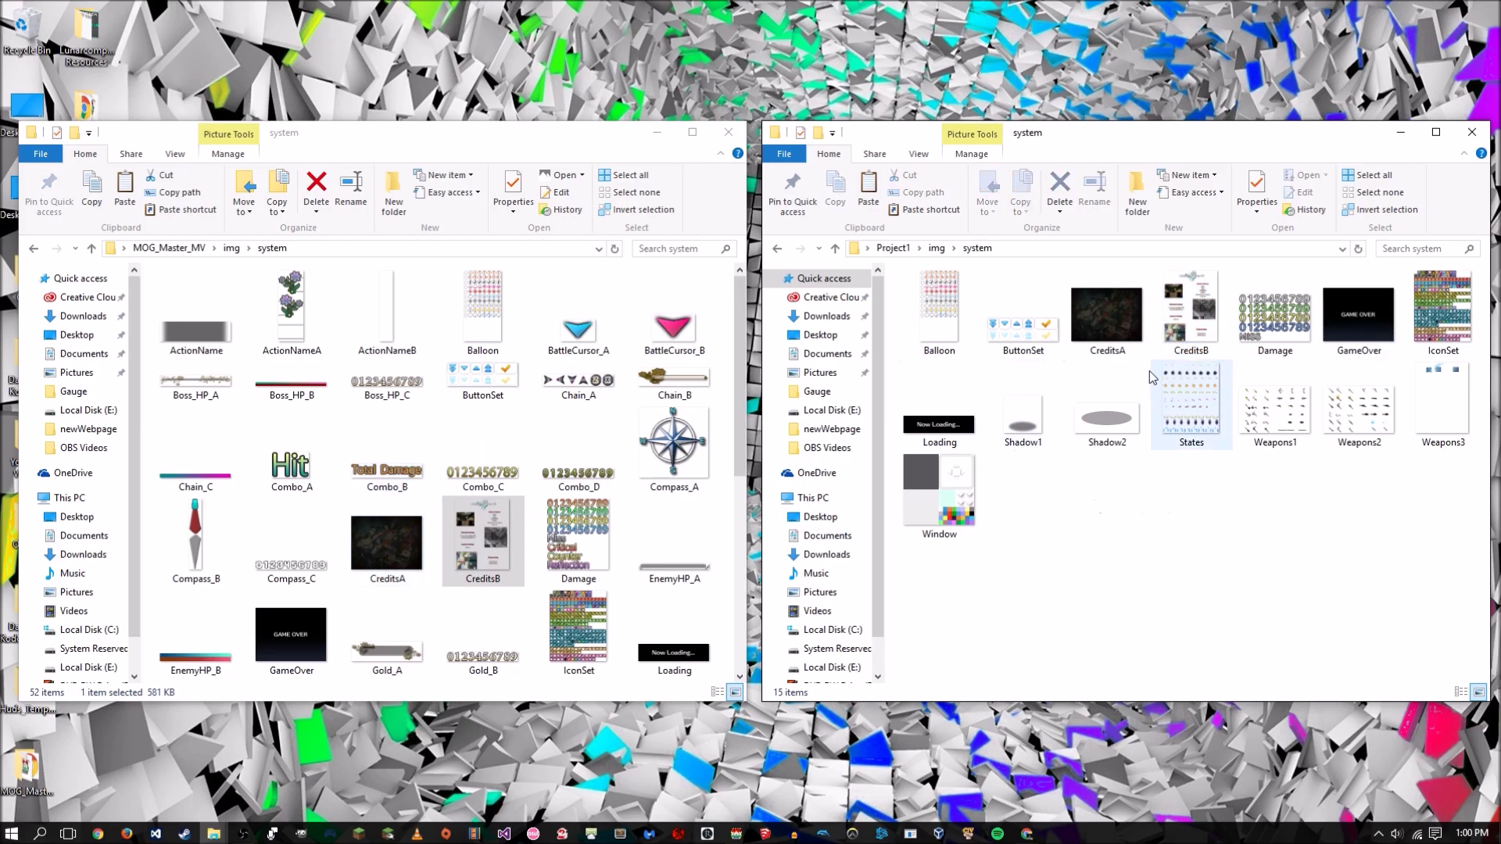
click(1188, 313)
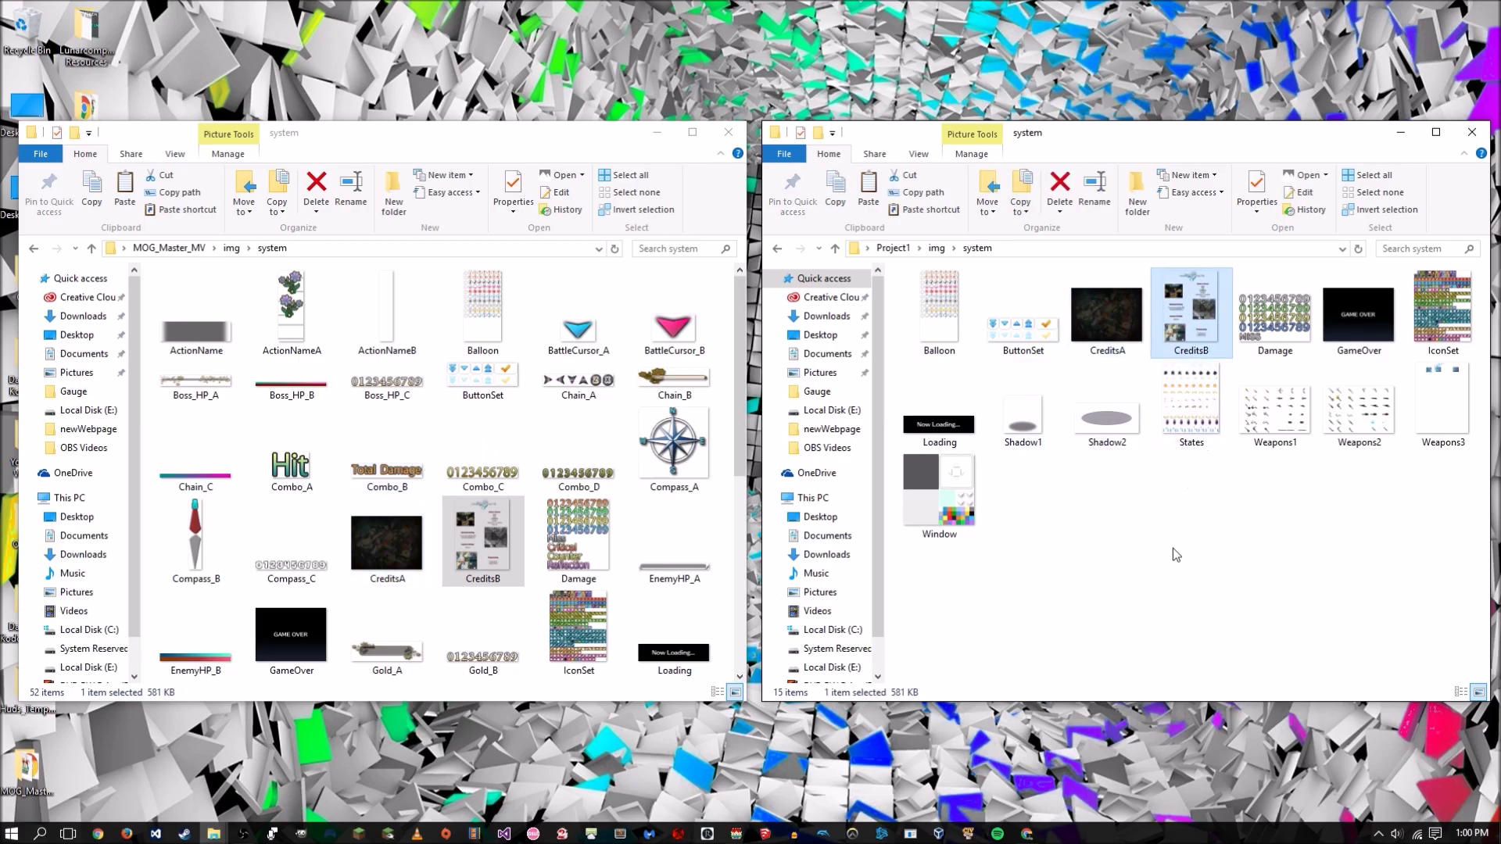
click(1171, 549)
key(alt+Left)
click(1113, 305)
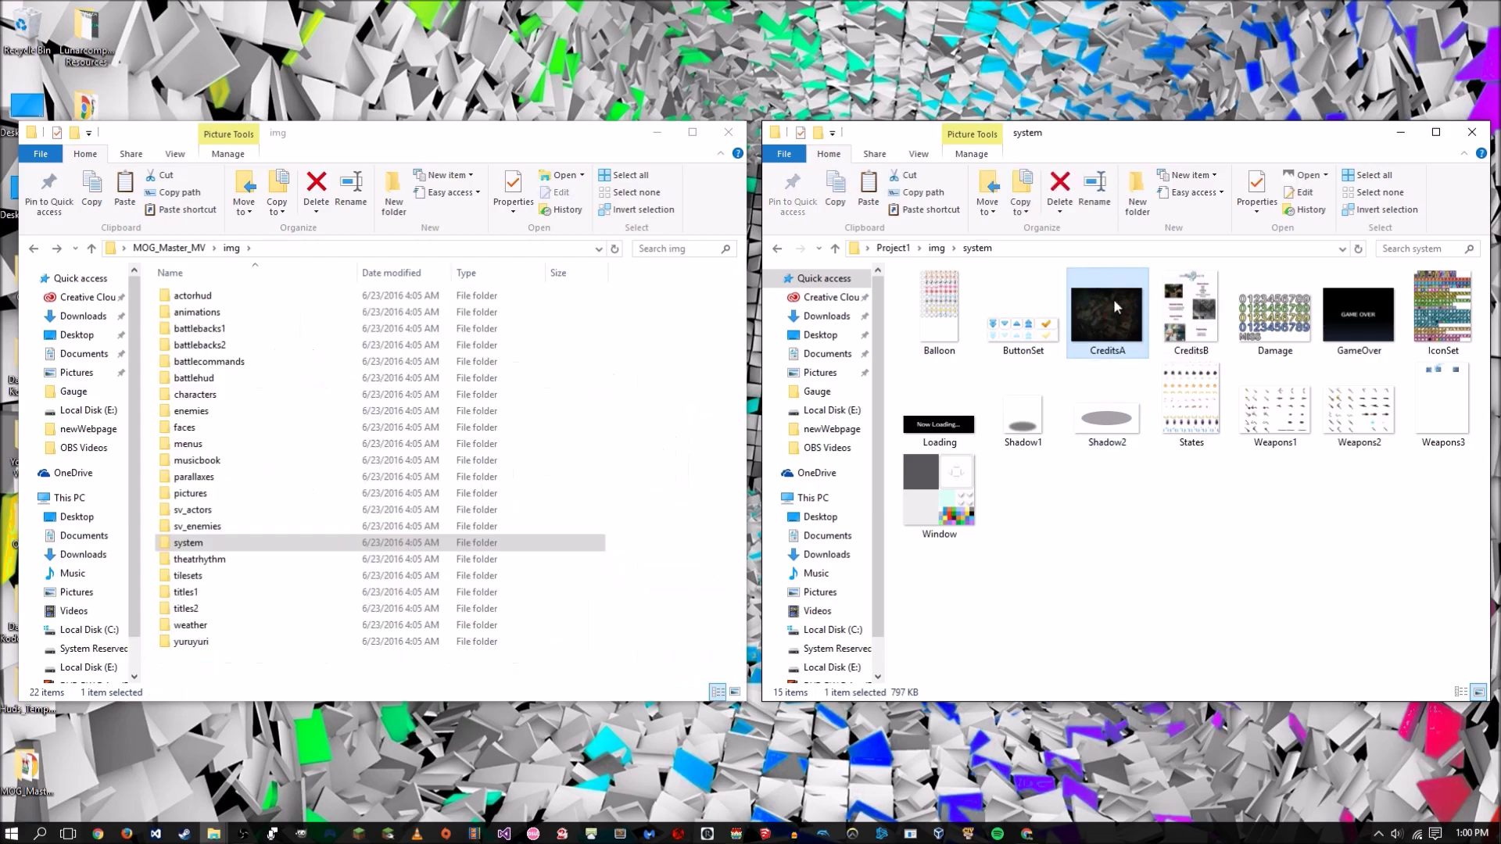
click(1189, 309)
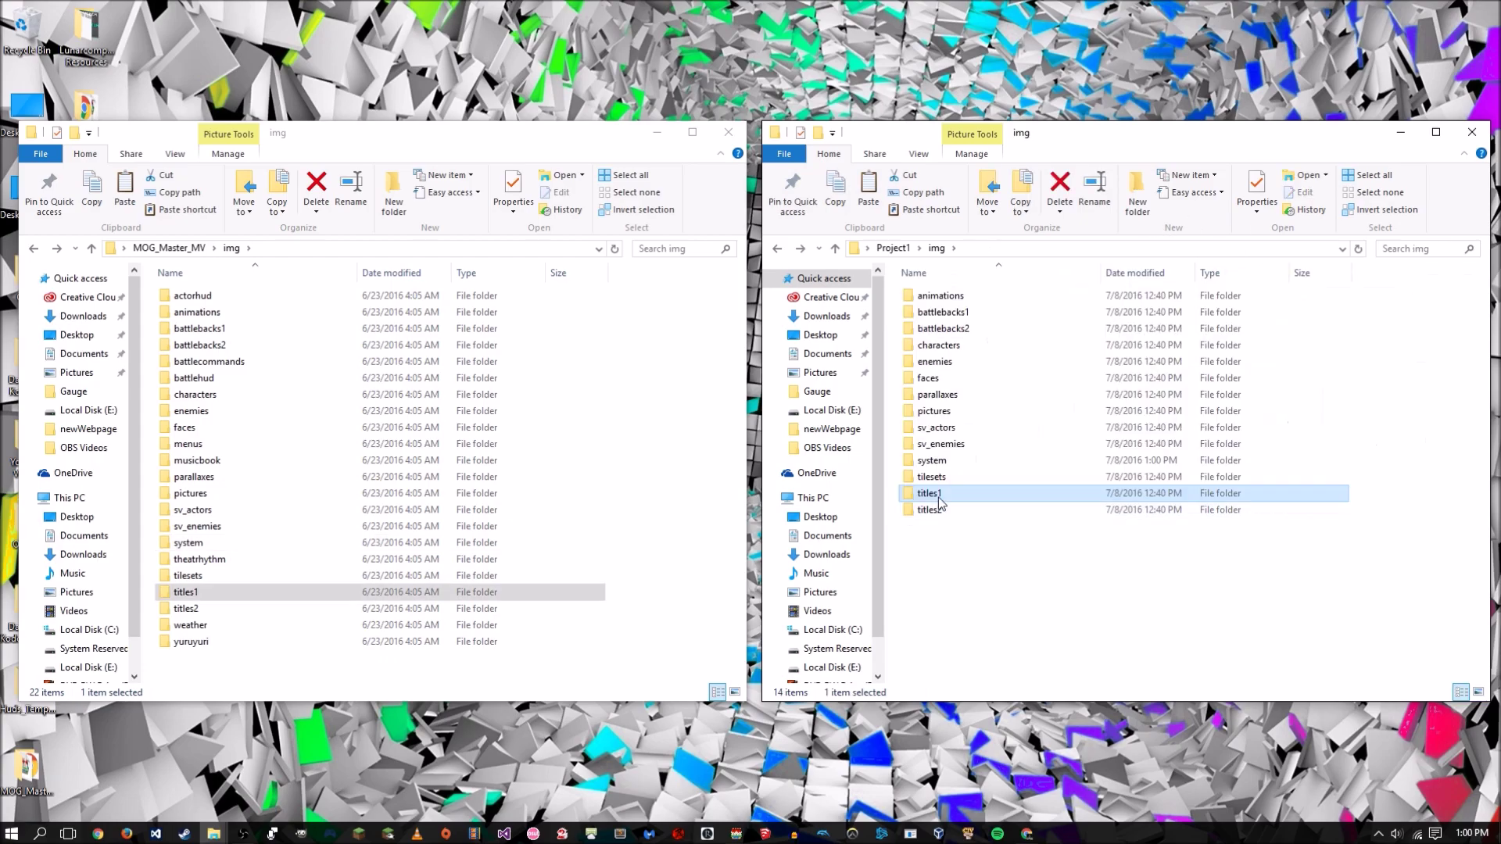
- Copy the demo's titles1 images, except WorldMap, into Project1's titles1 folder
double_click(938, 498)
click(260, 593)
double_click(260, 593)
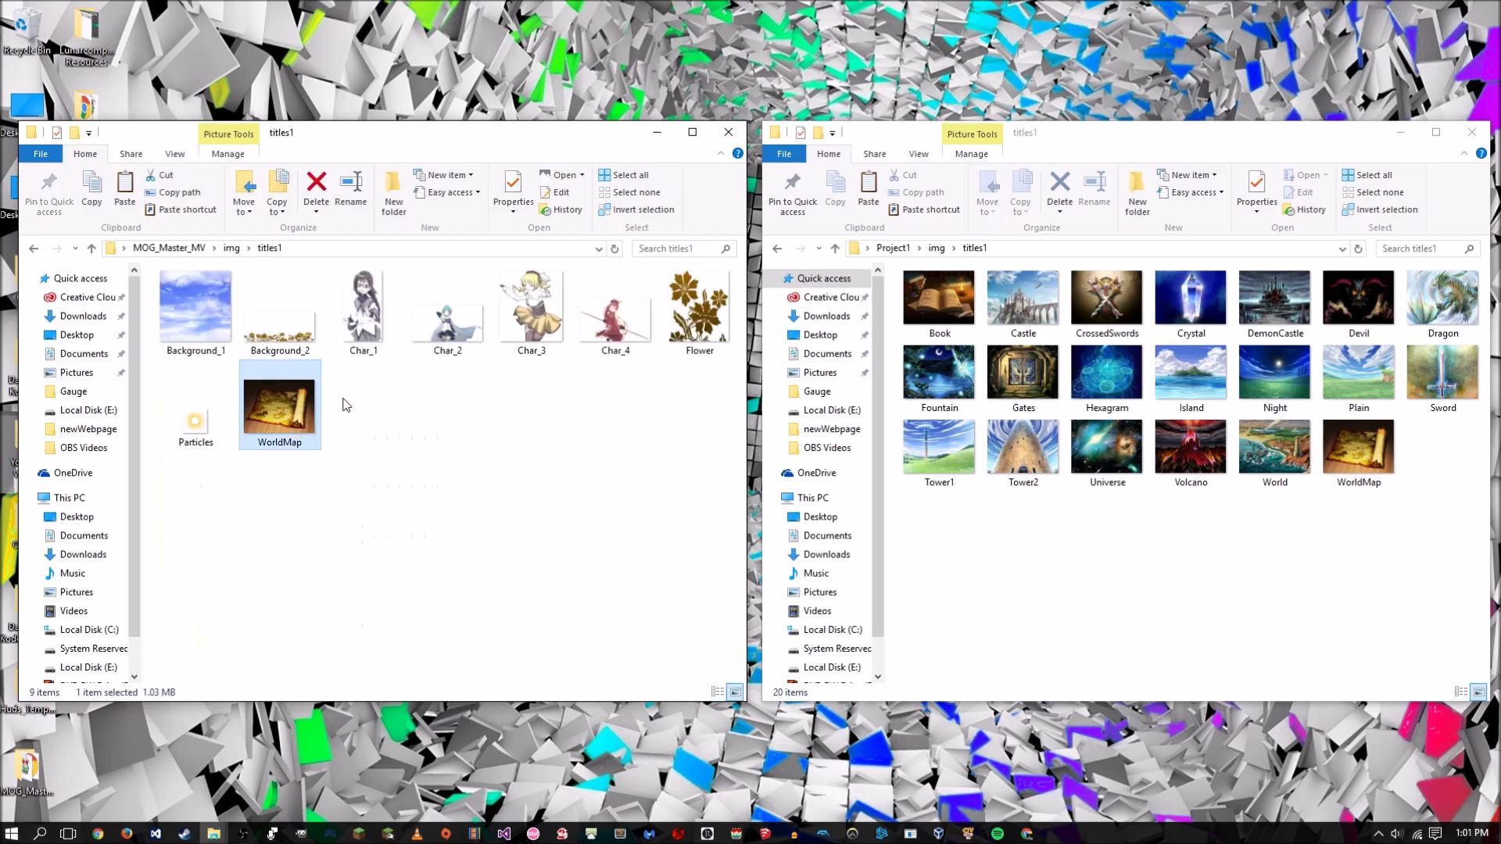
click(1358, 450)
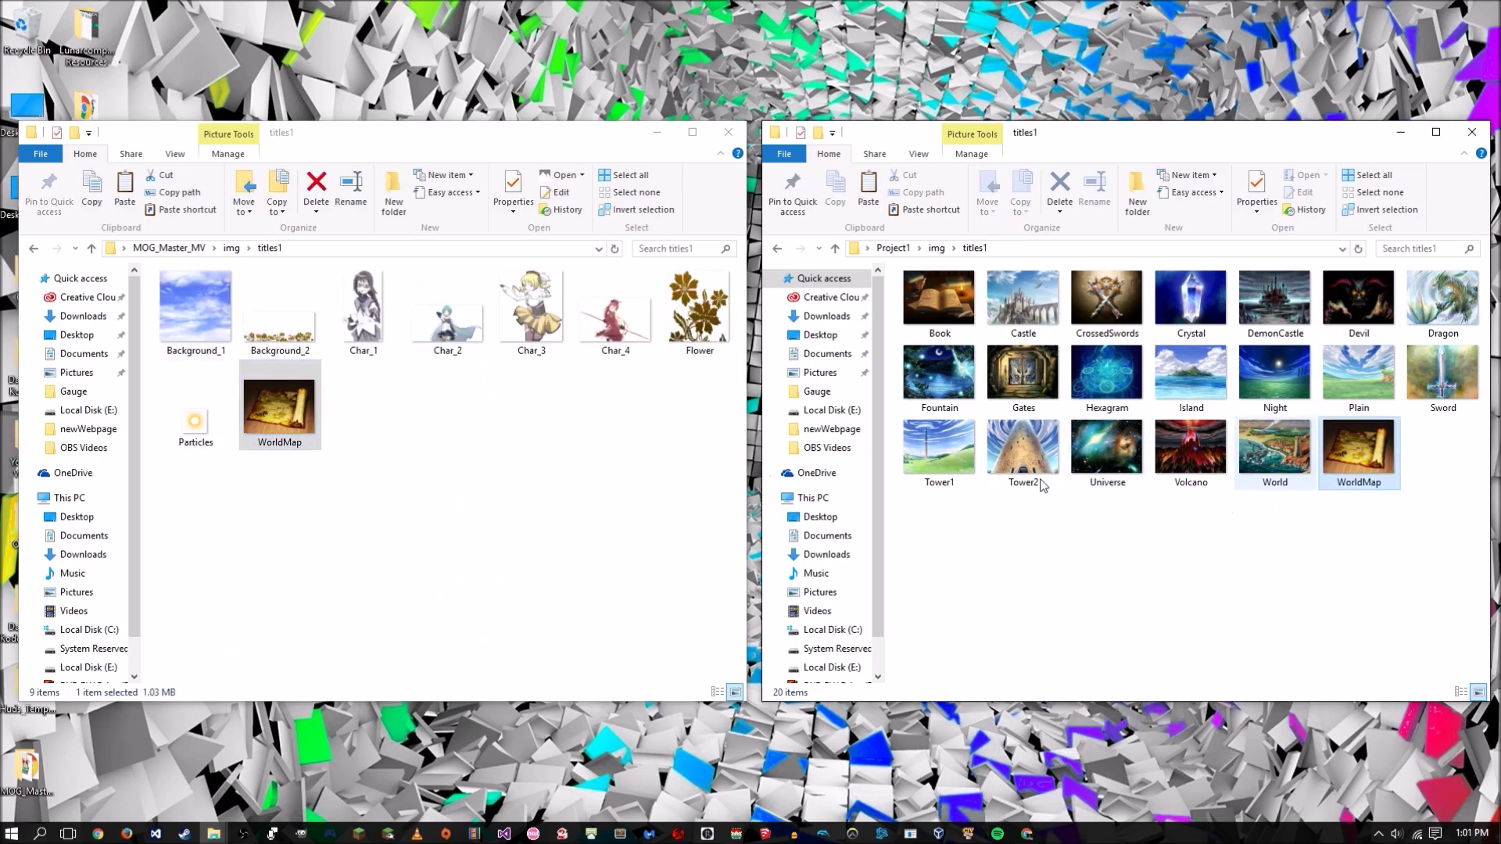
click(478, 437)
key(ctrl+a)
ctrl+click(282, 438)
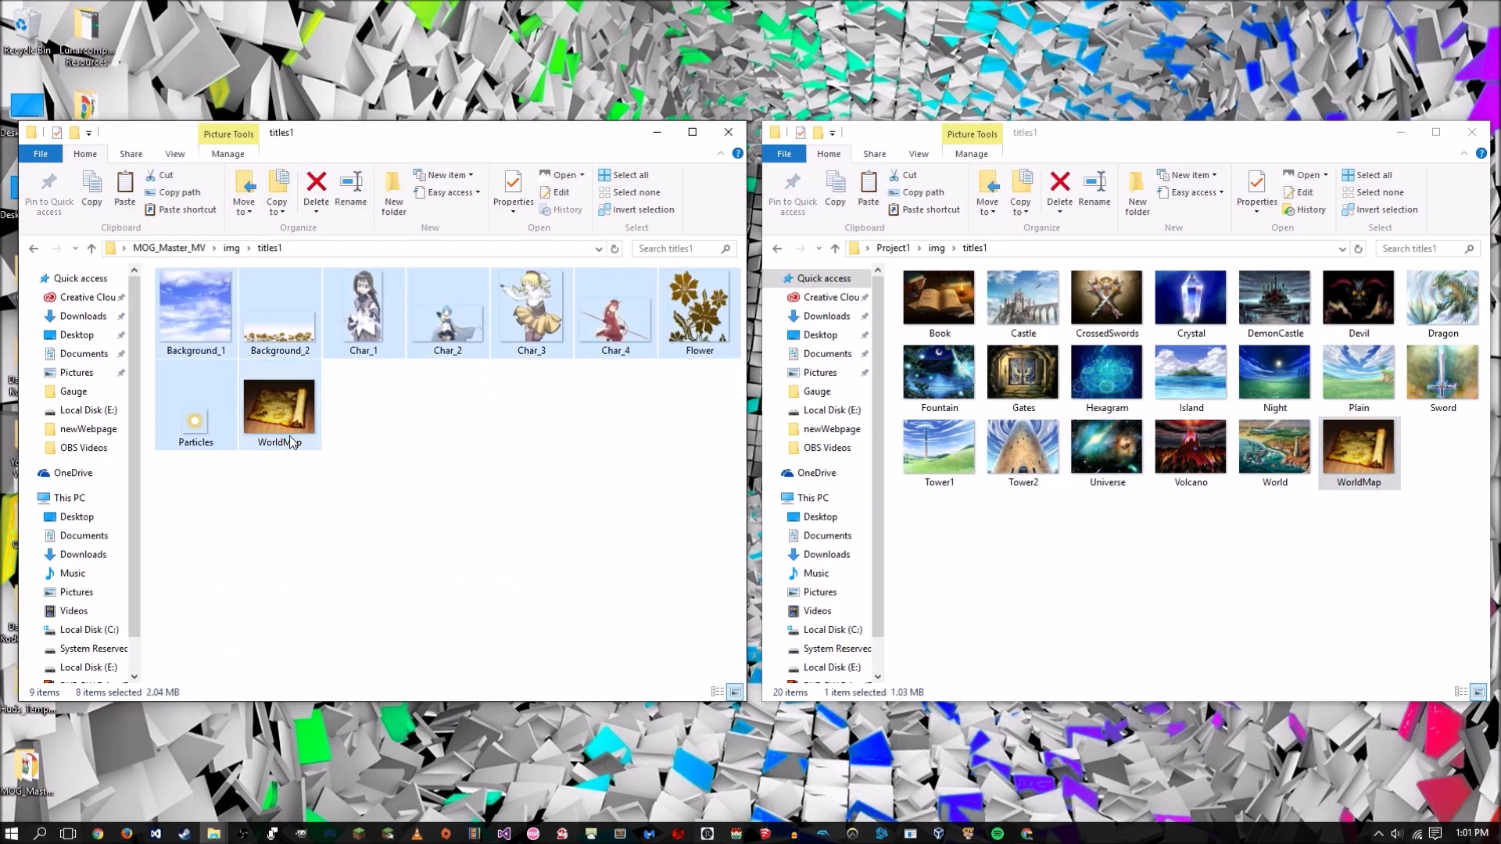
click(1032, 603)
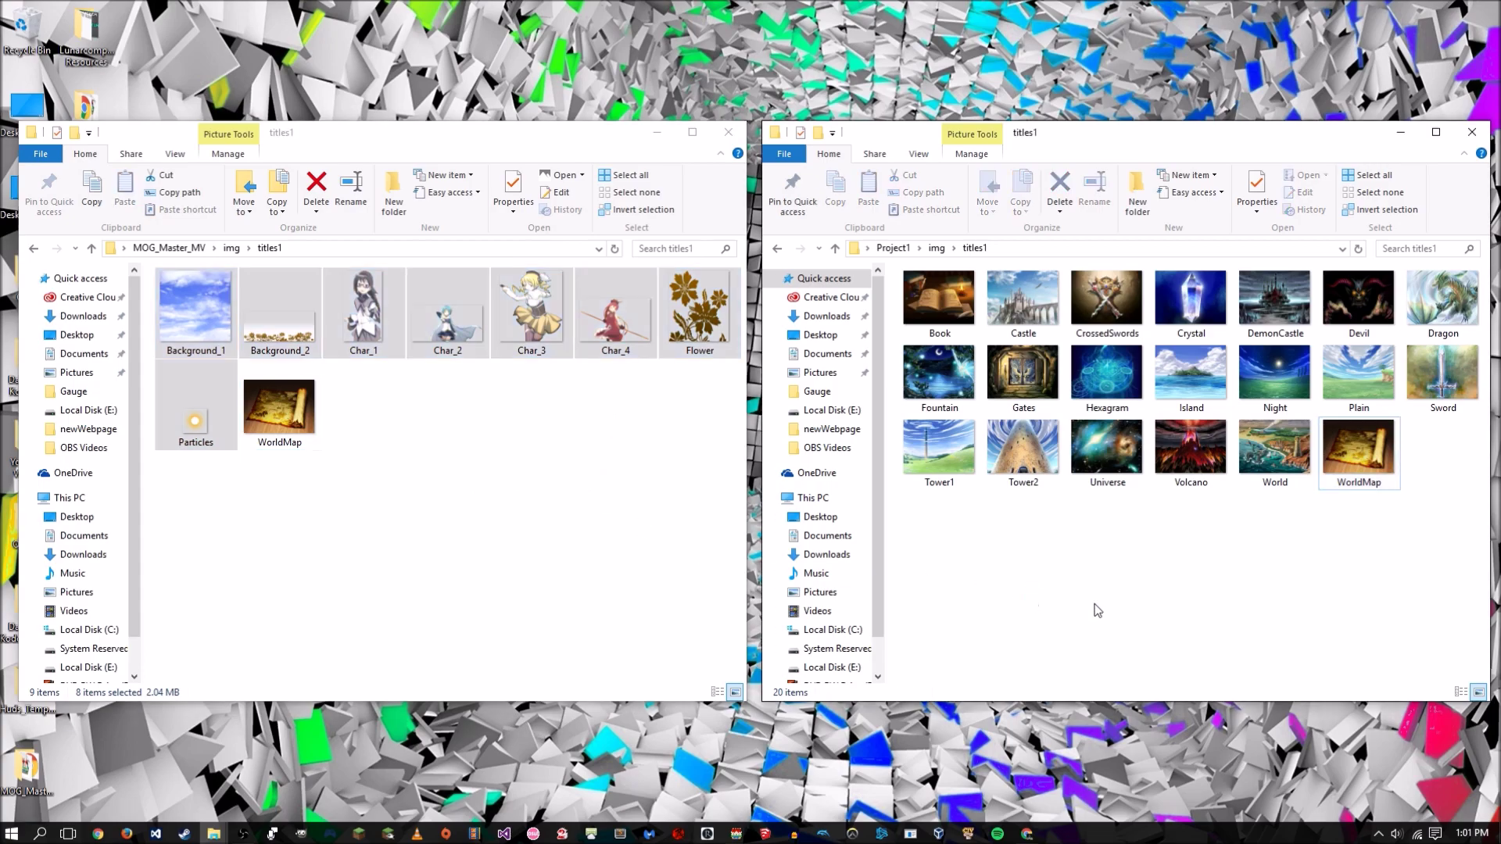
key(ctrl+v)
- Copy all eleven titles2 images from the demo into Project1's titles2 folder
key(BackSpace)
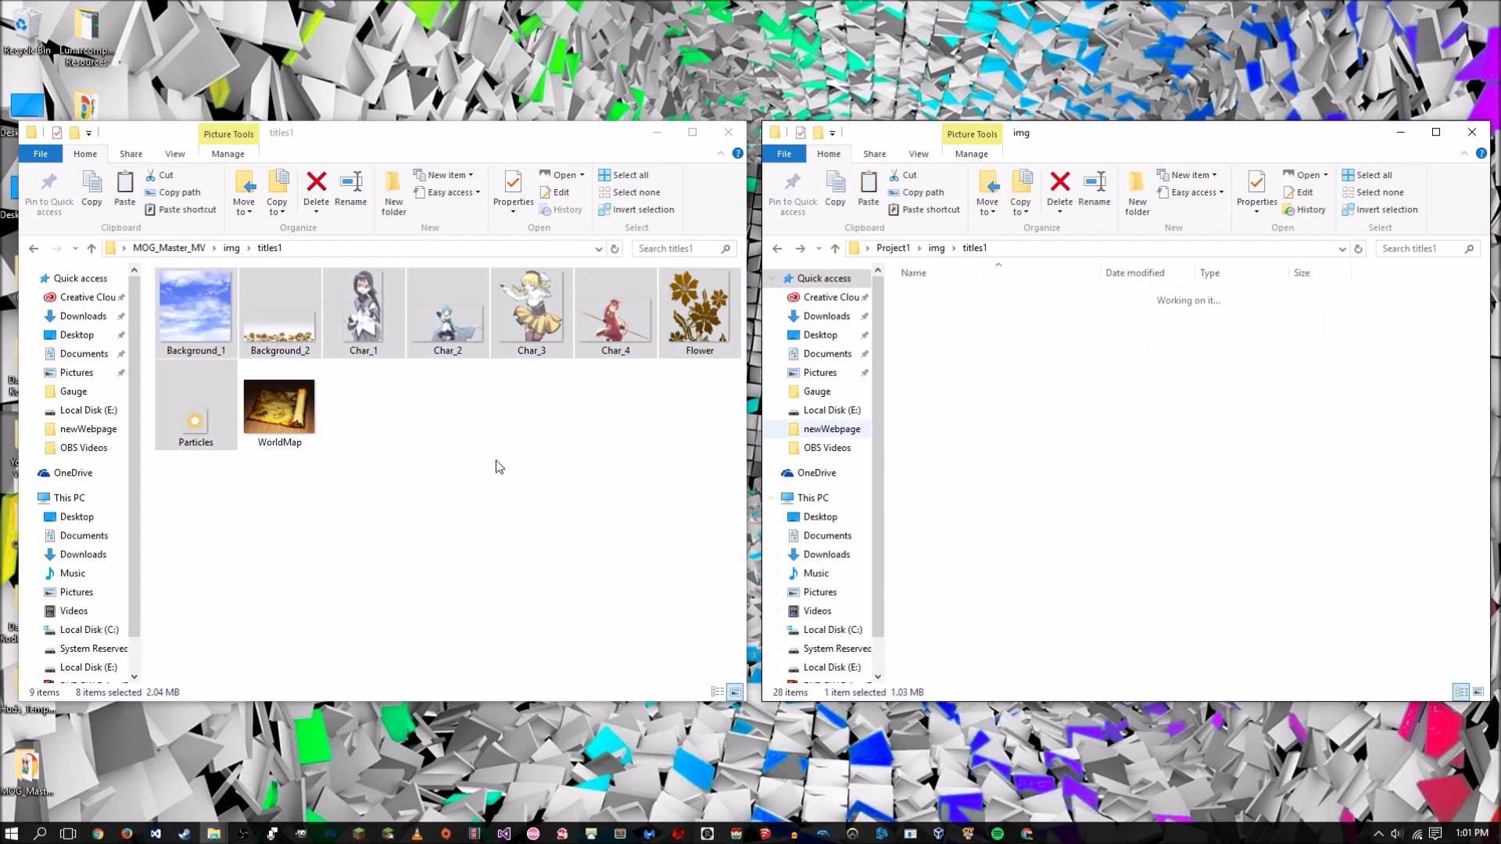
click(496, 466)
key(BackSpace)
click(944, 510)
double_click(943, 510)
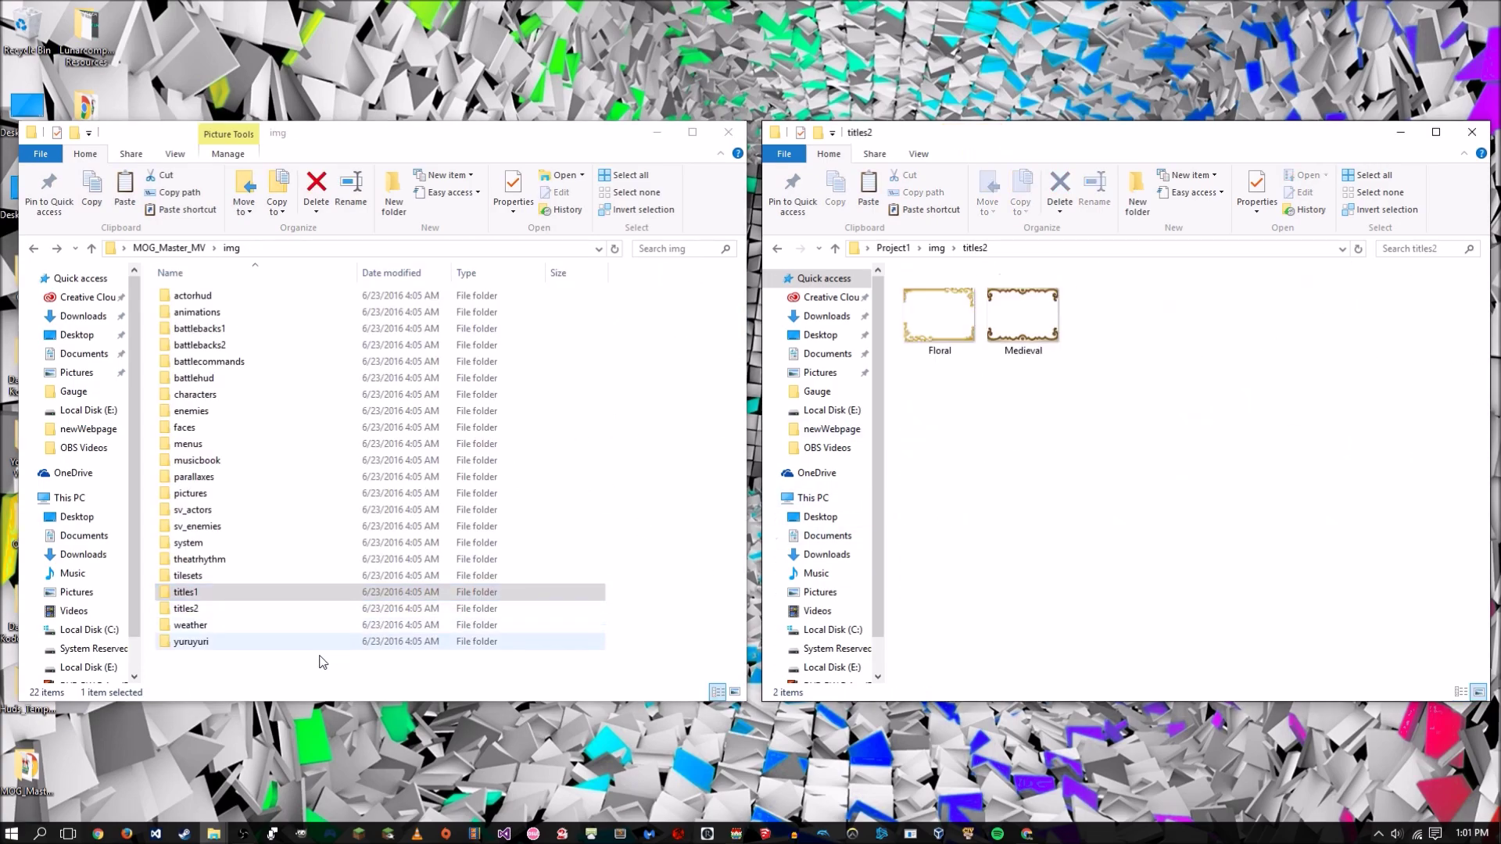
double_click(214, 612)
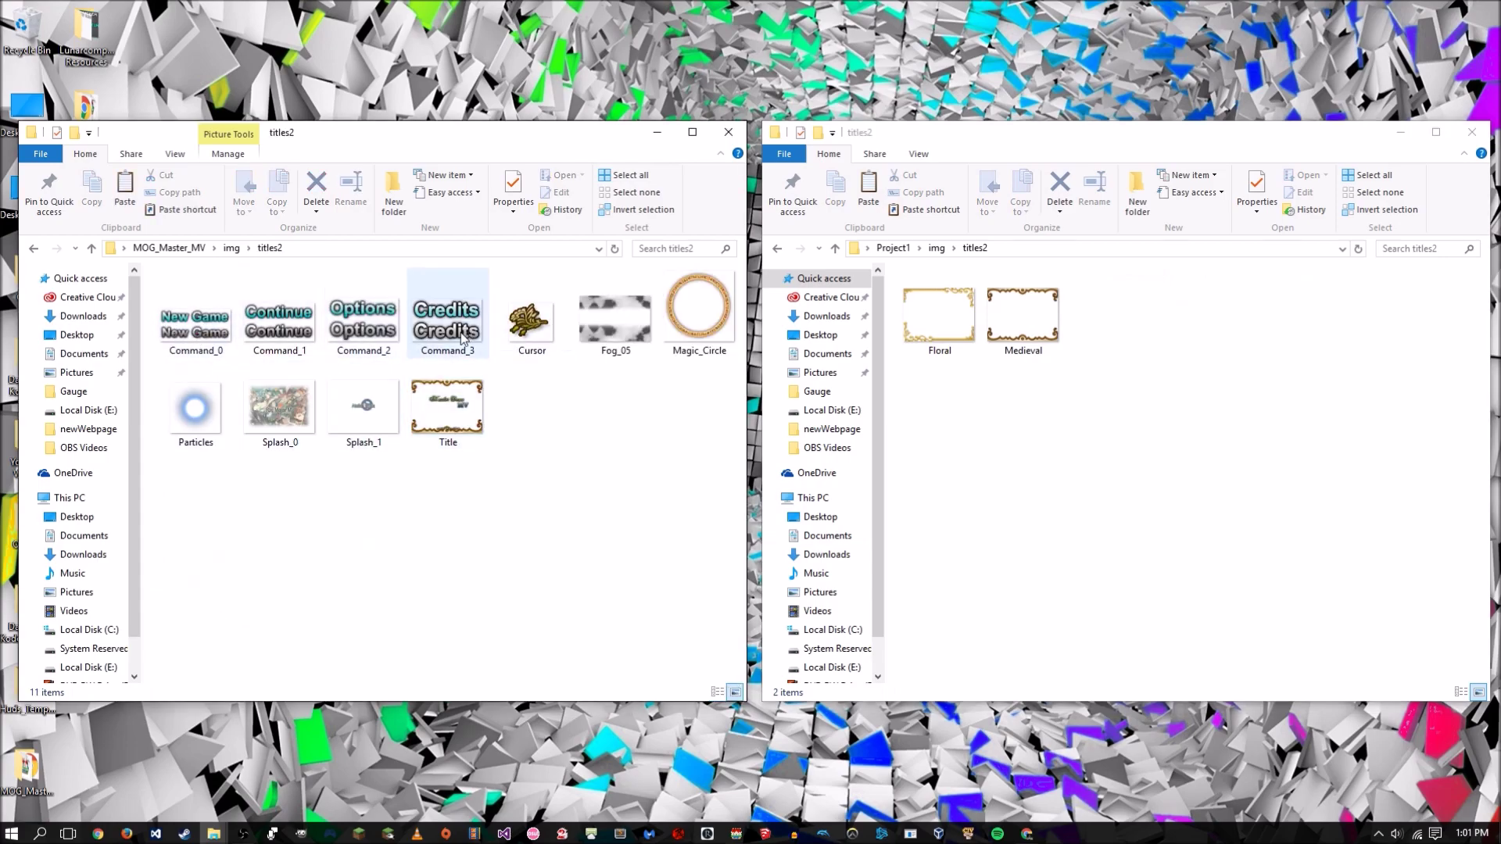
click(350, 420)
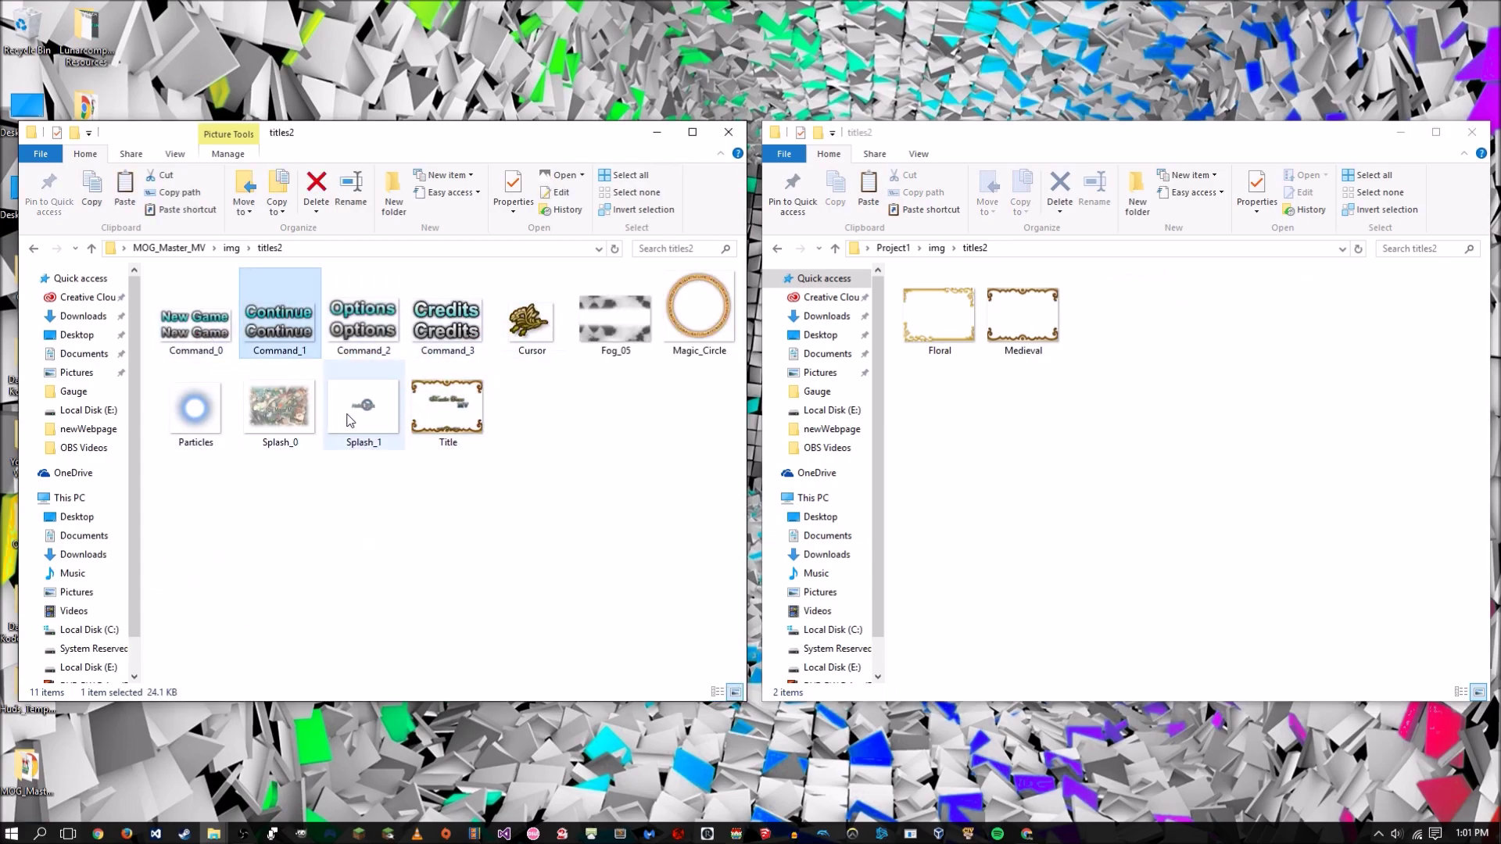
click(716, 339)
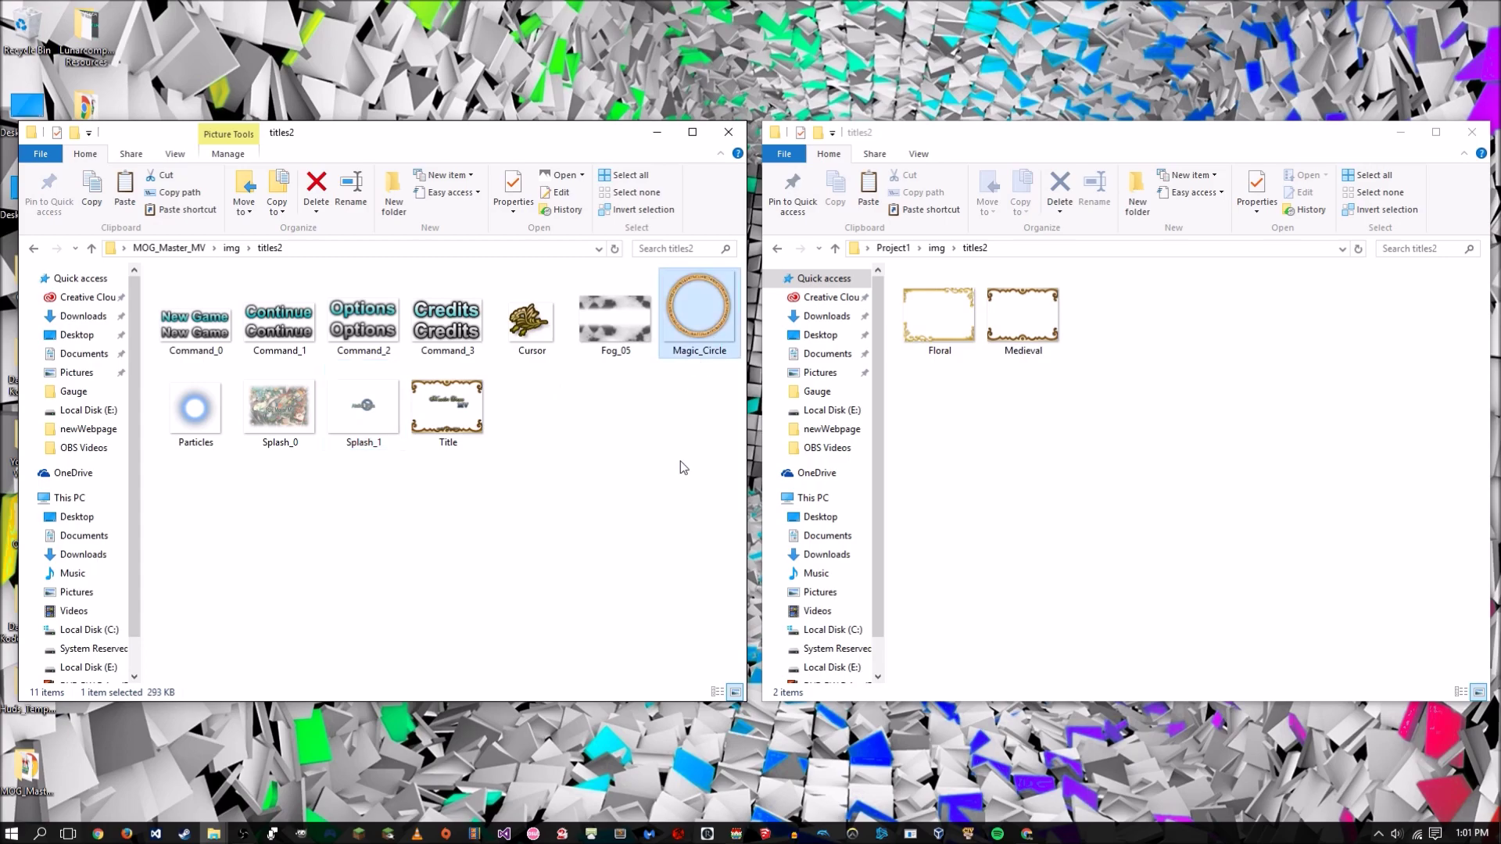
click(682, 493)
key(ctrl+a)
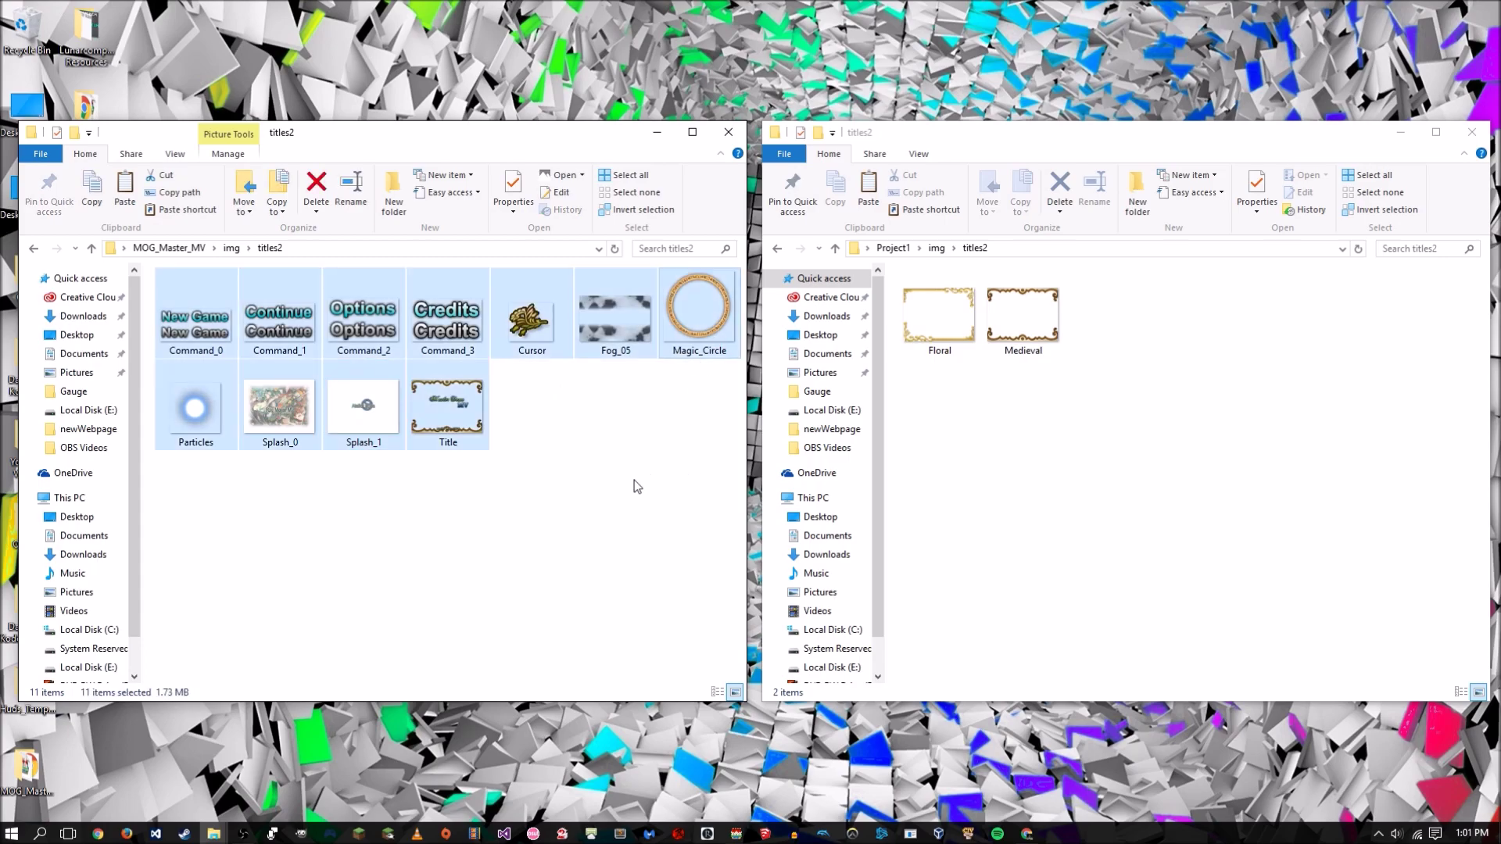
click(1086, 469)
key(ctrl+v)
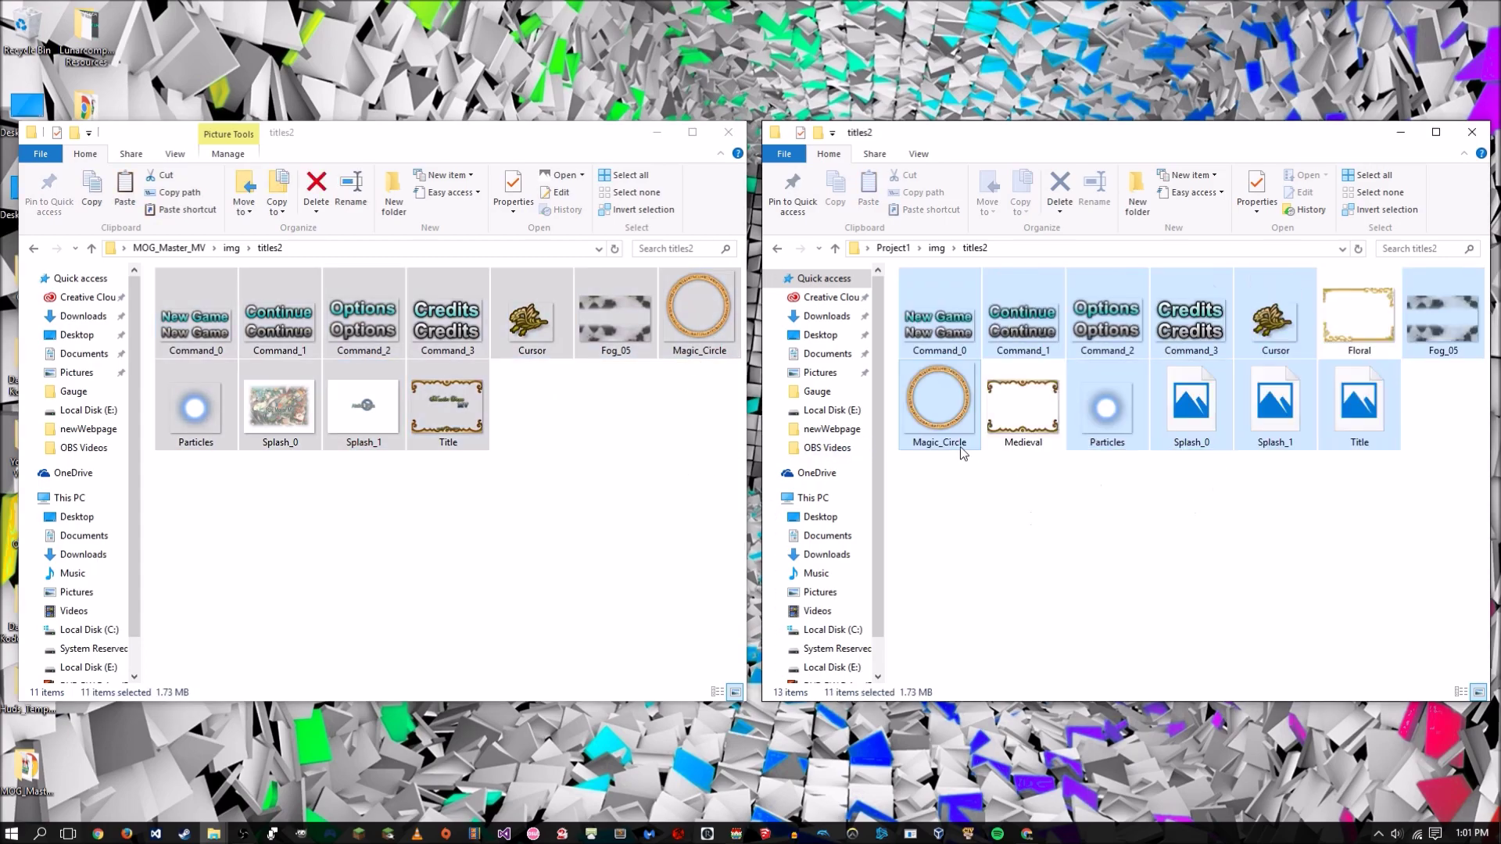
click(1037, 546)
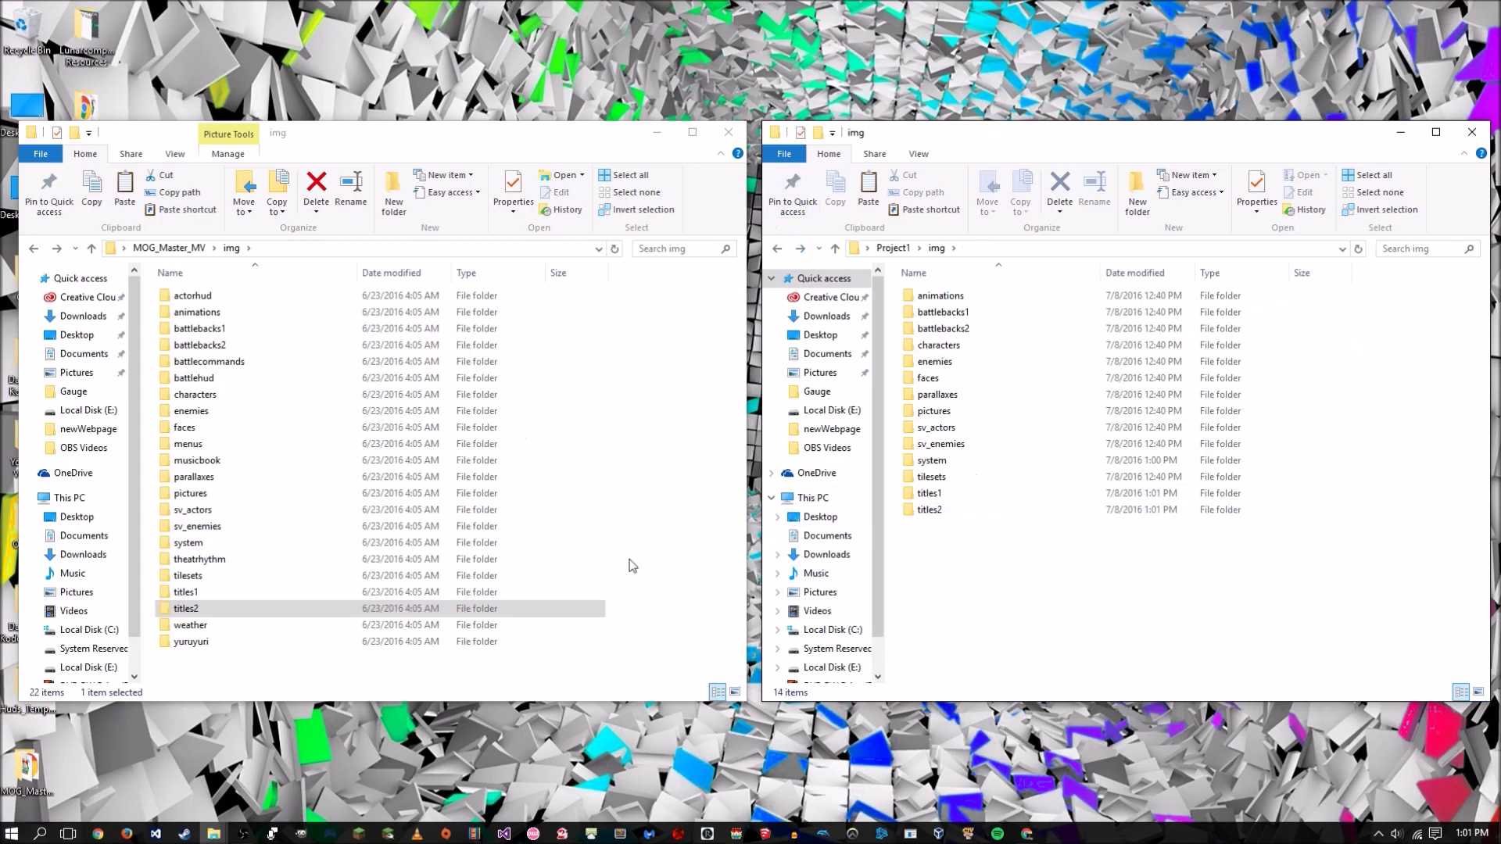
click(602, 496)
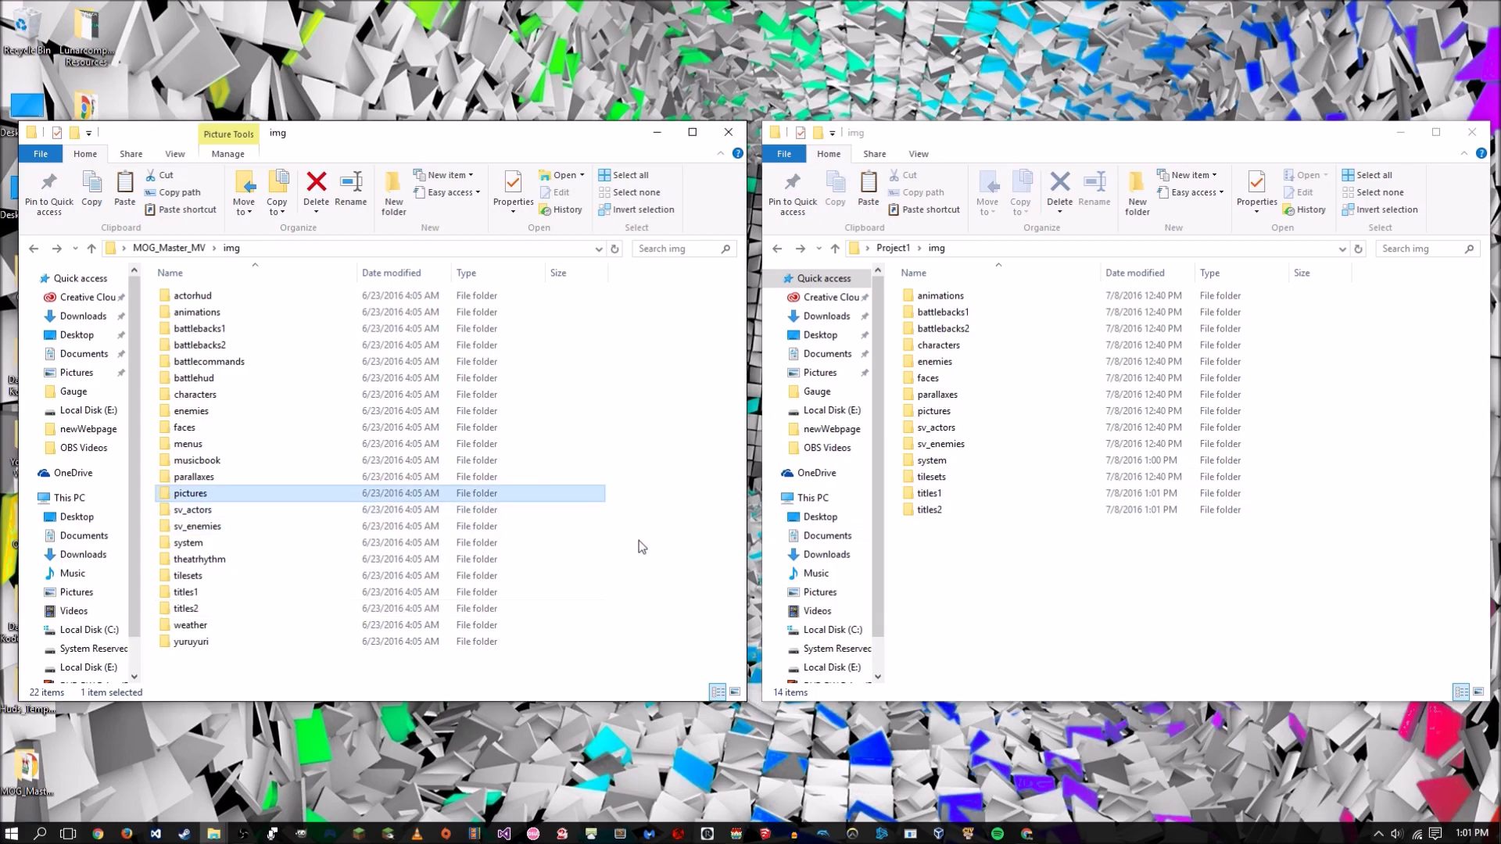
- Bring Project1's editor forward, close Plugin Manager without adding anything, and snap it right
mouse_move(733, 835)
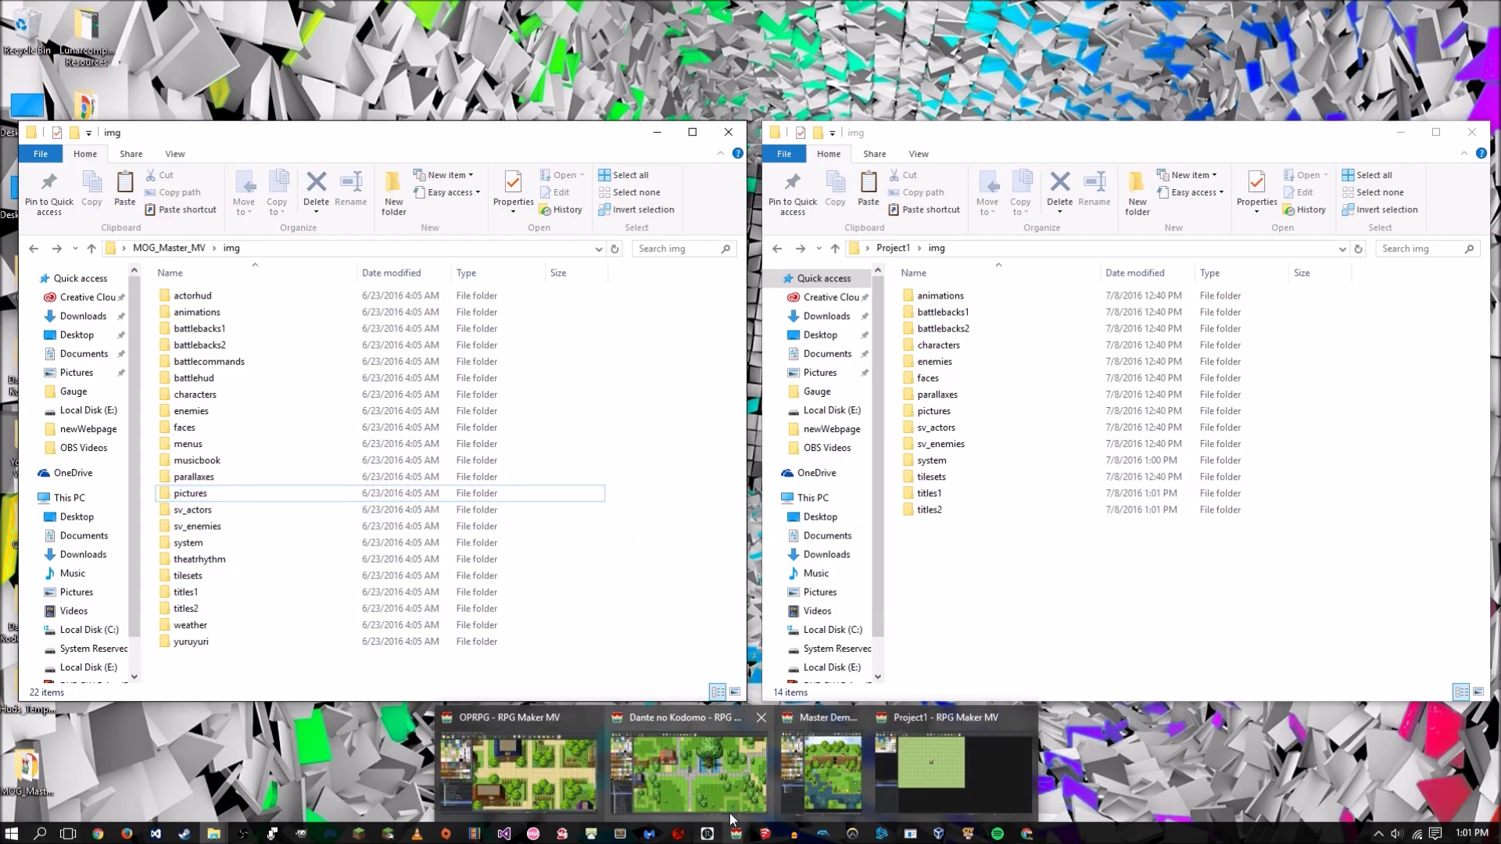
click(949, 762)
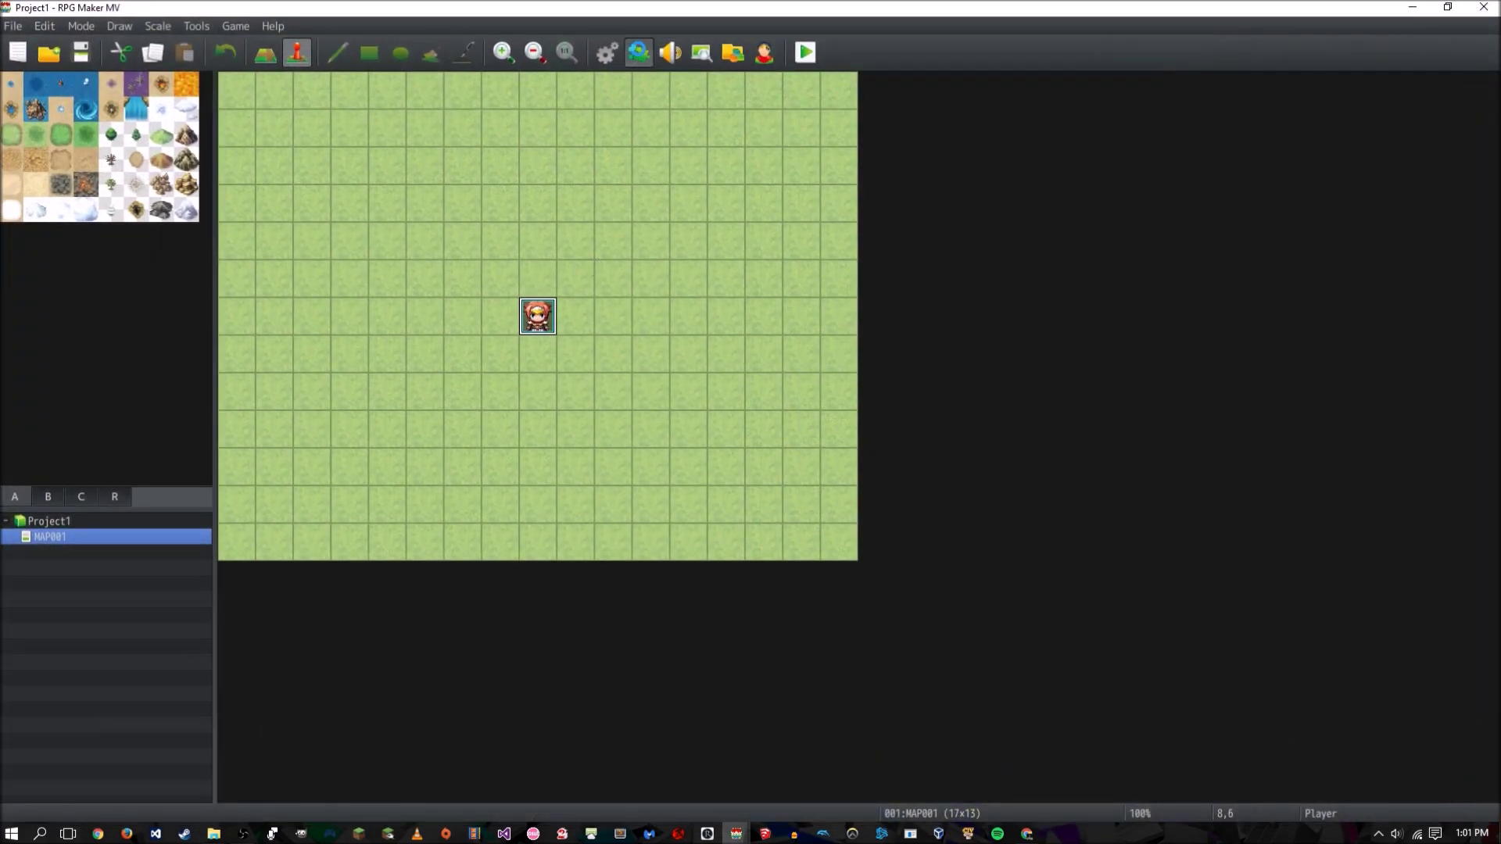
click(638, 52)
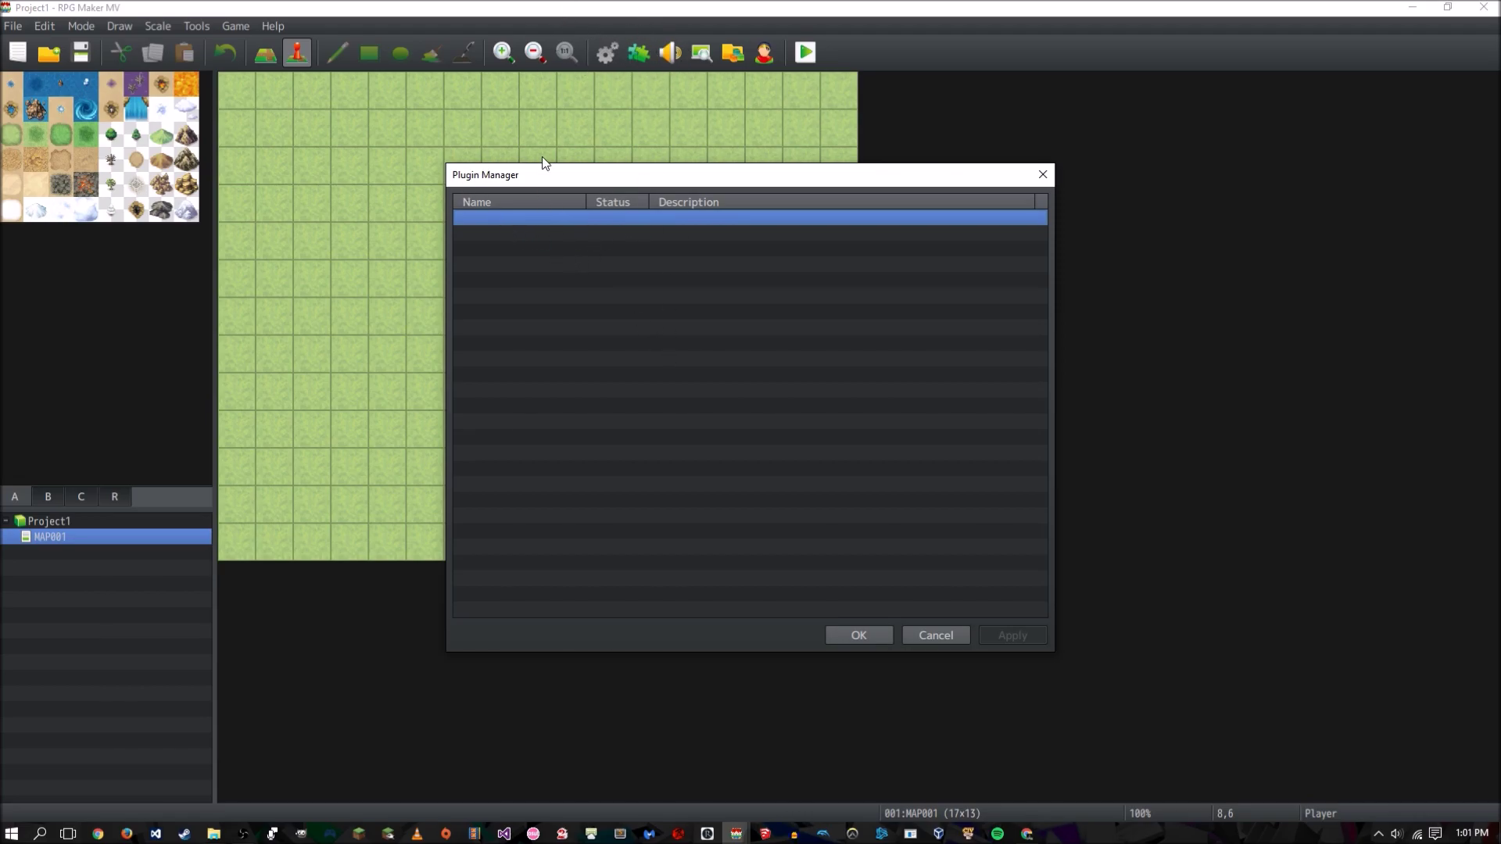
double_click(541, 212)
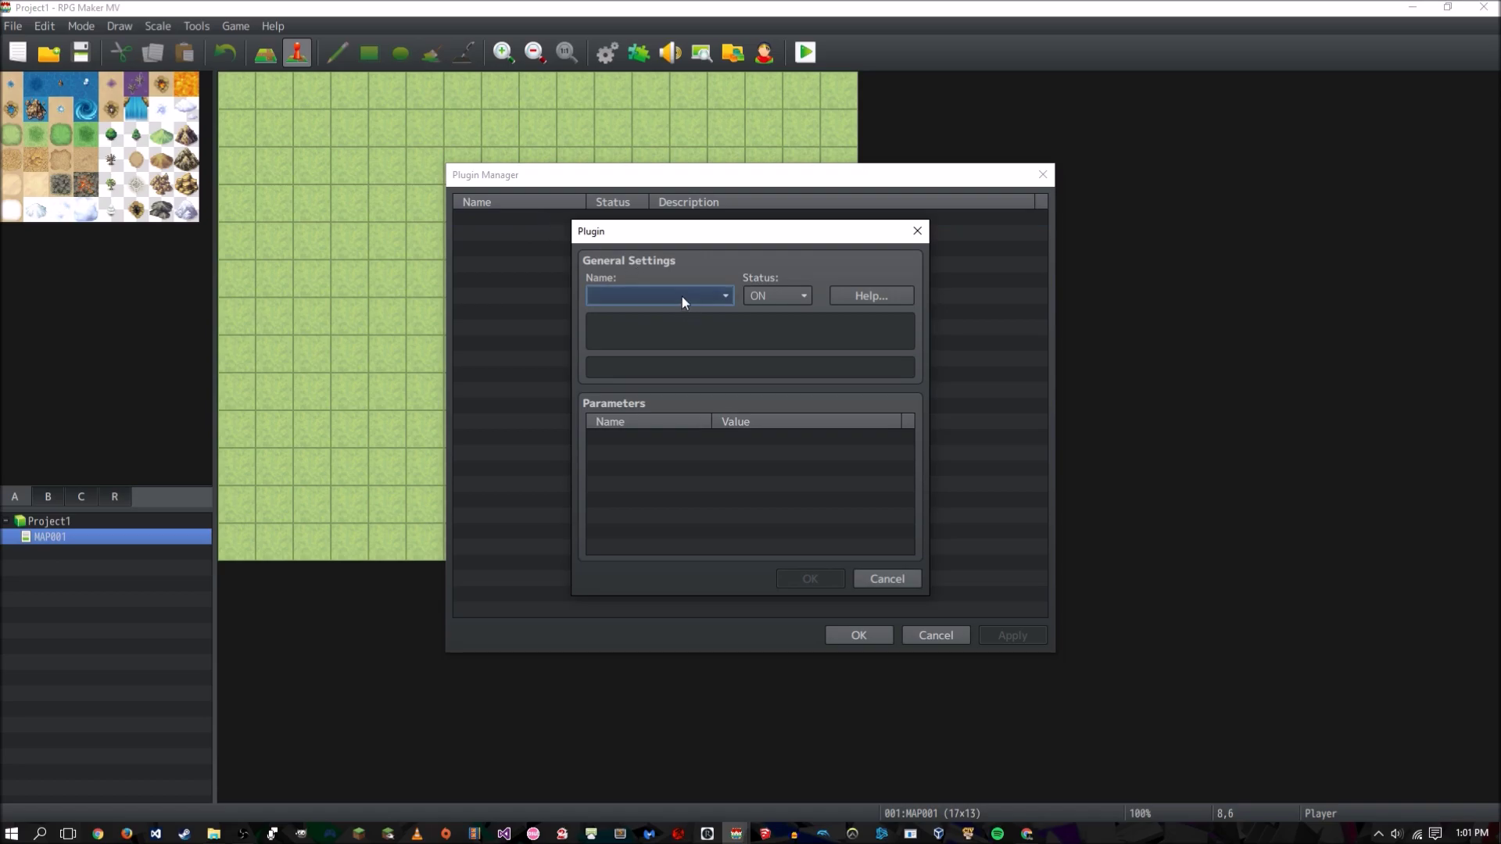
click(683, 297)
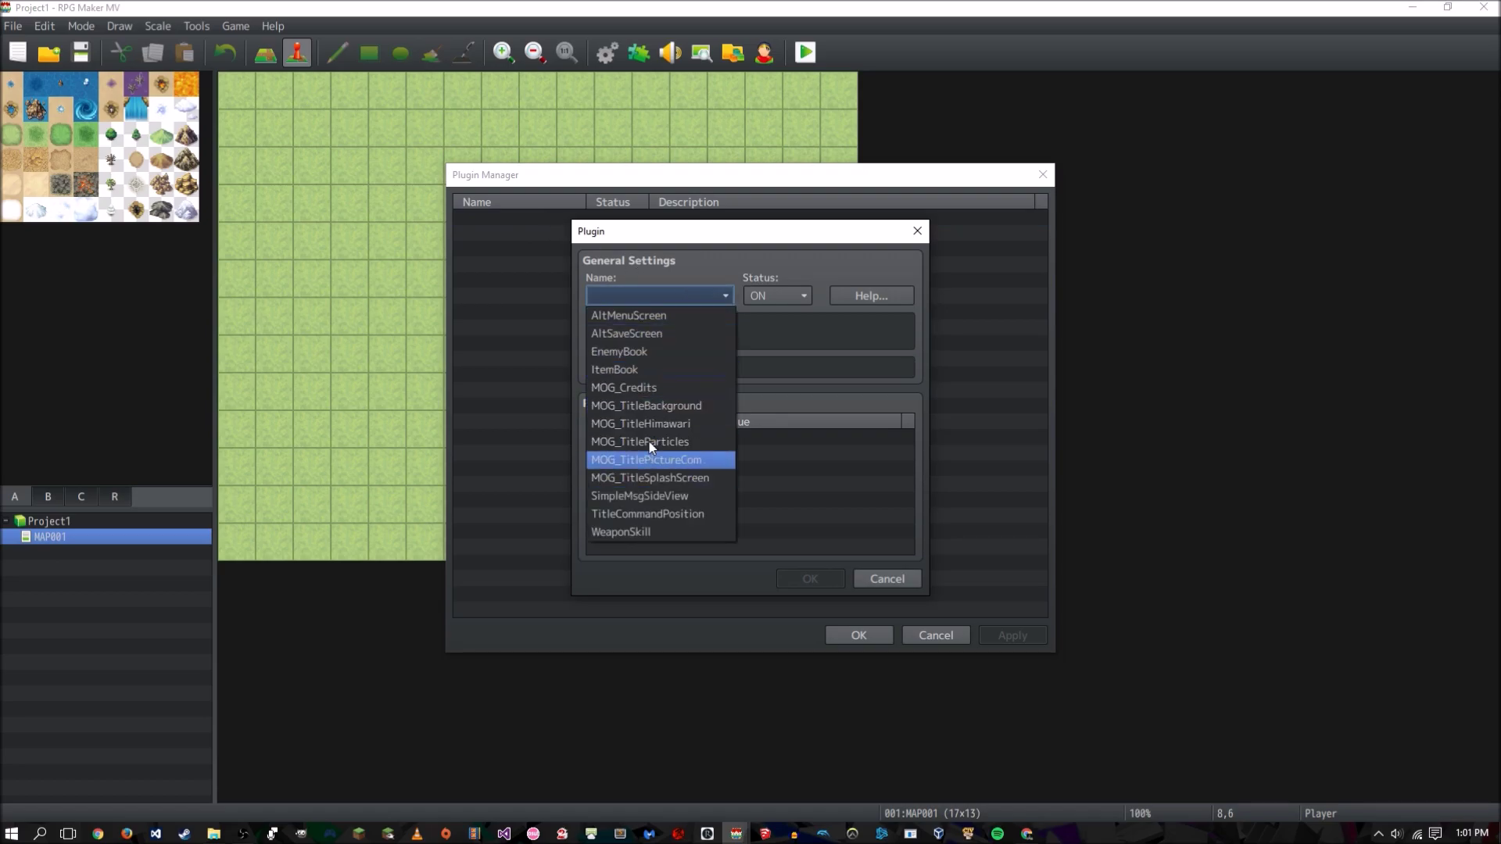
click(700, 282)
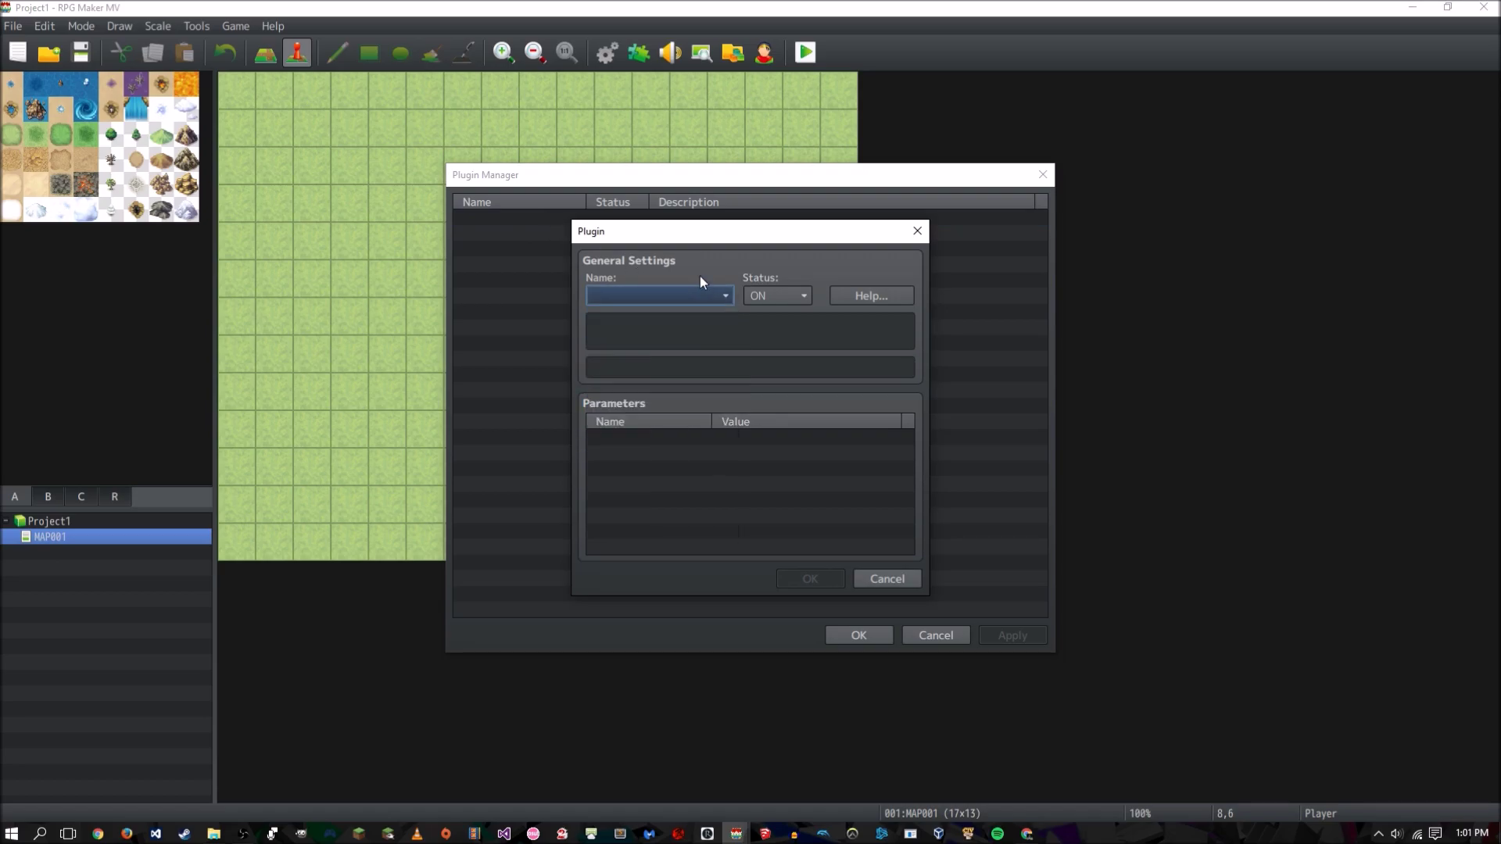
click(887, 578)
click(936, 634)
key(super+Right)
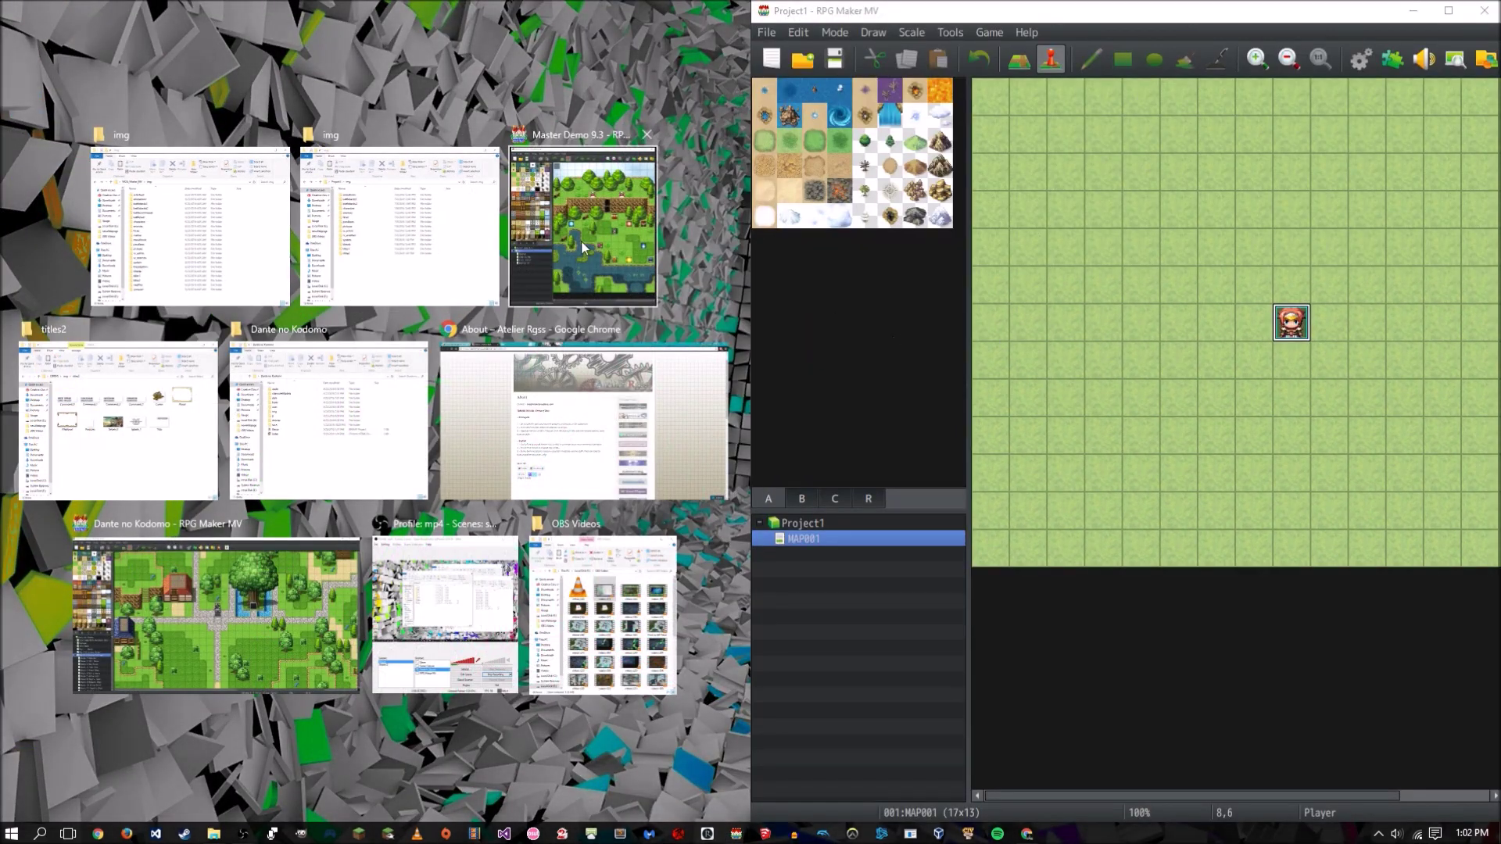
- Copy the five MOG_Title plugin rows from Master Demo 9.3 into Project1's Plugin Manager
click(582, 248)
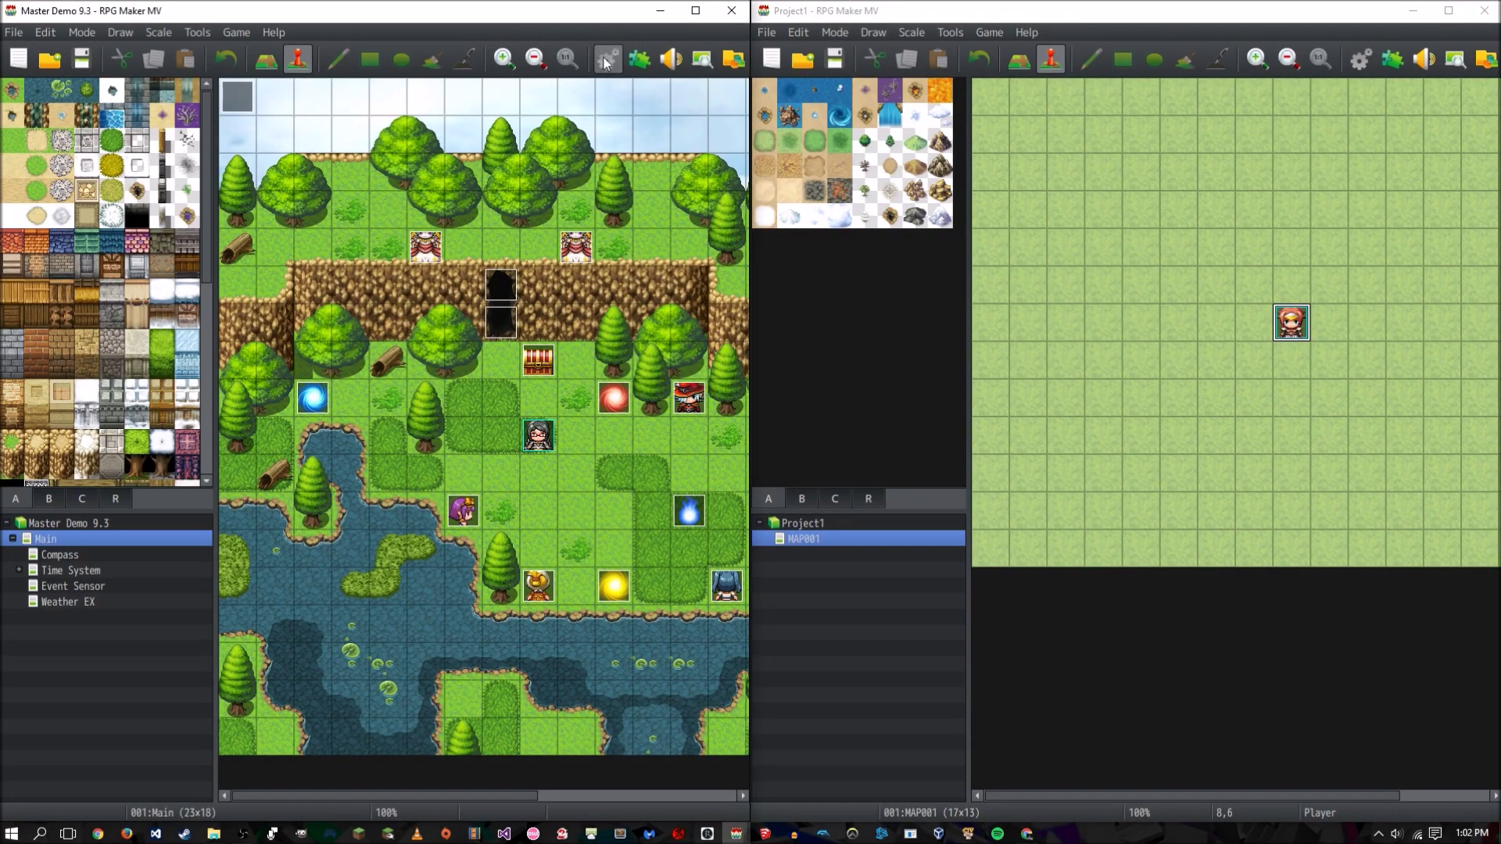
click(636, 64)
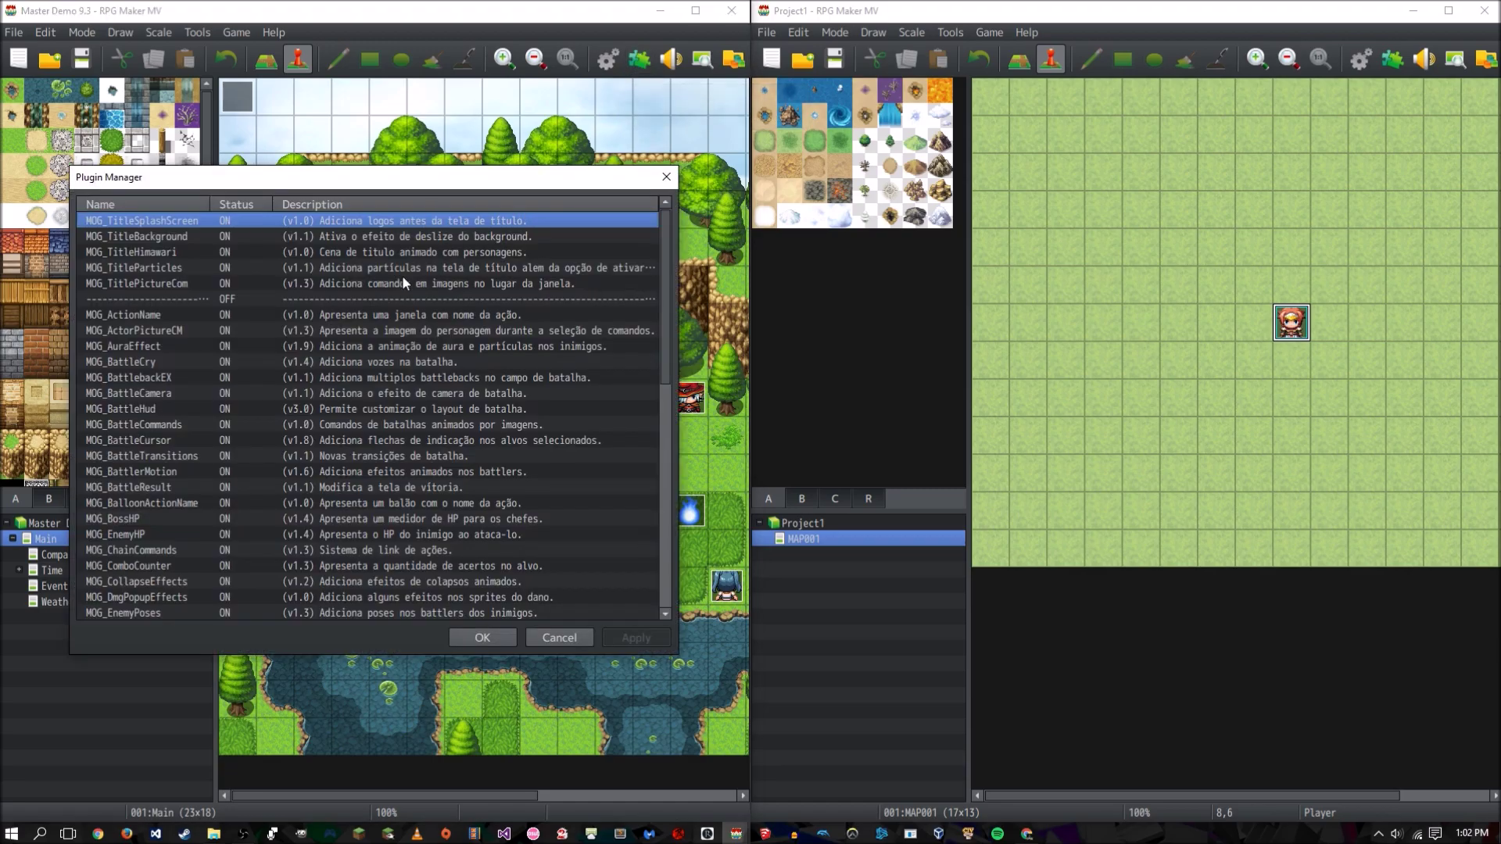
click(1392, 59)
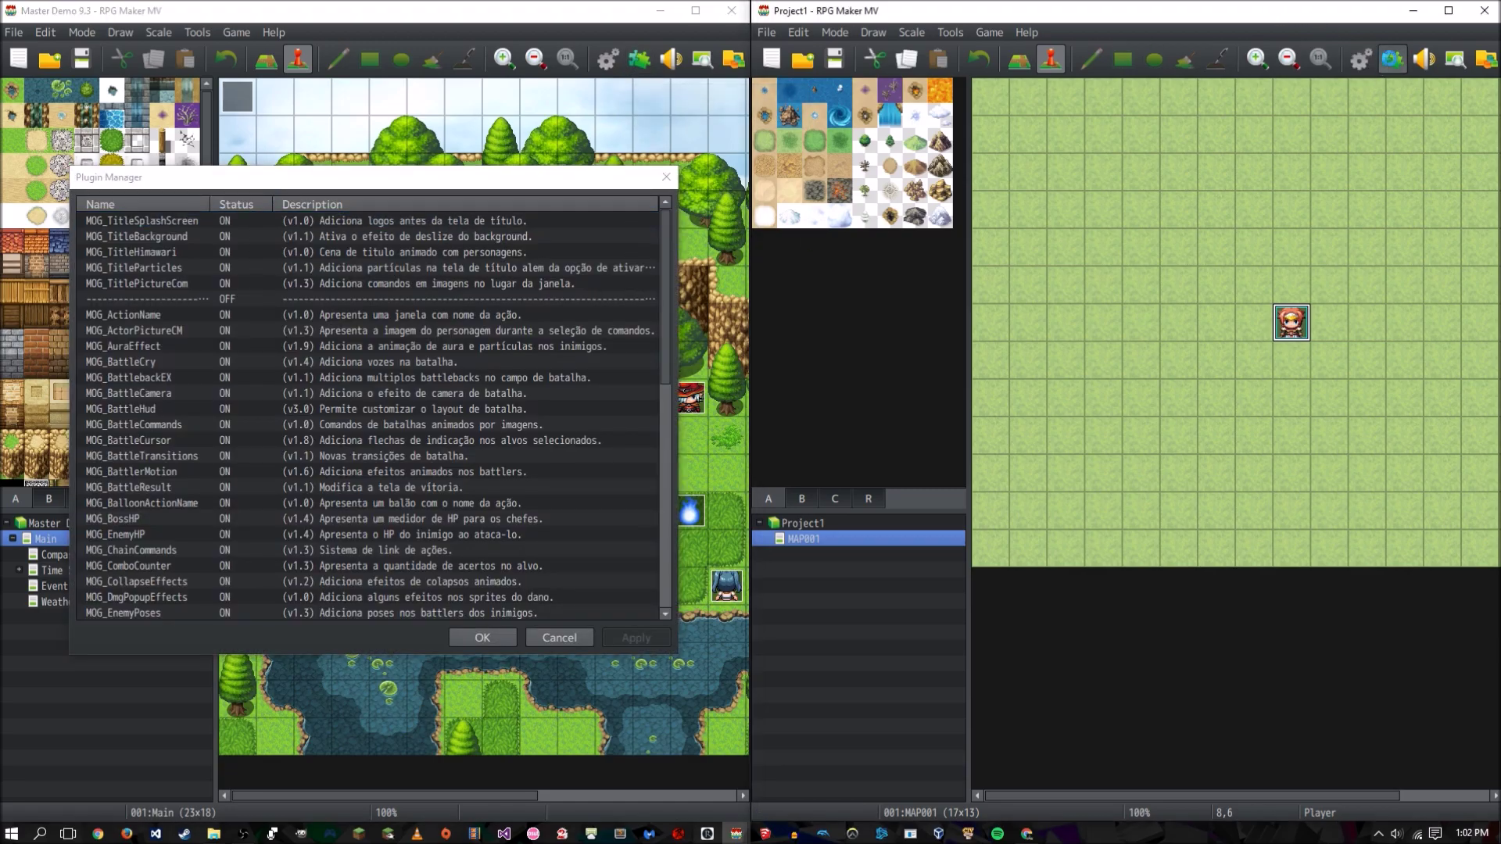
click(194, 222)
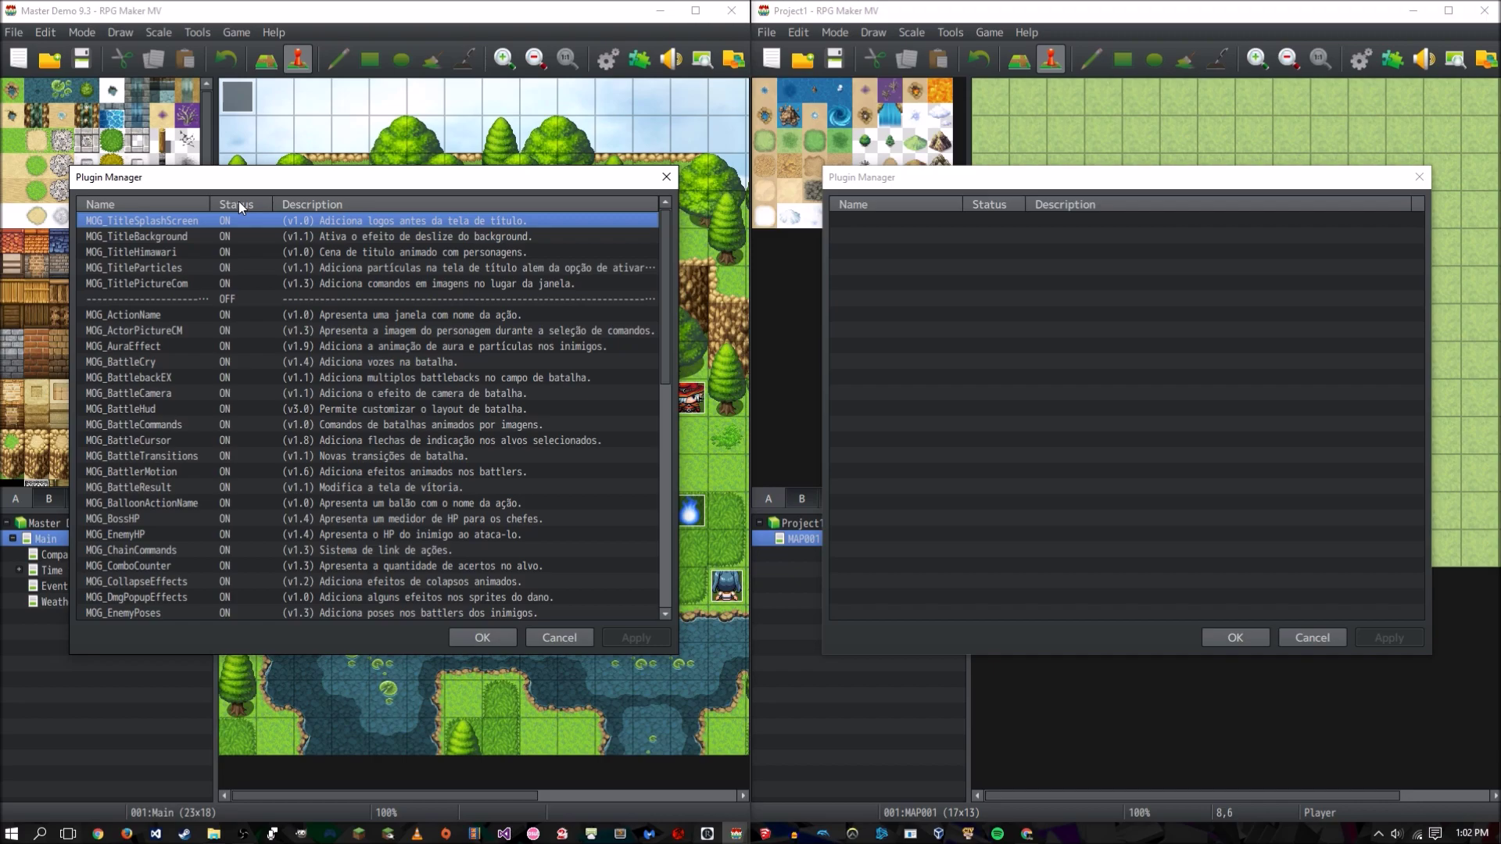
key(shift+Down)
key(shift+Down)
key(shift+Down)
key(shift+Down)
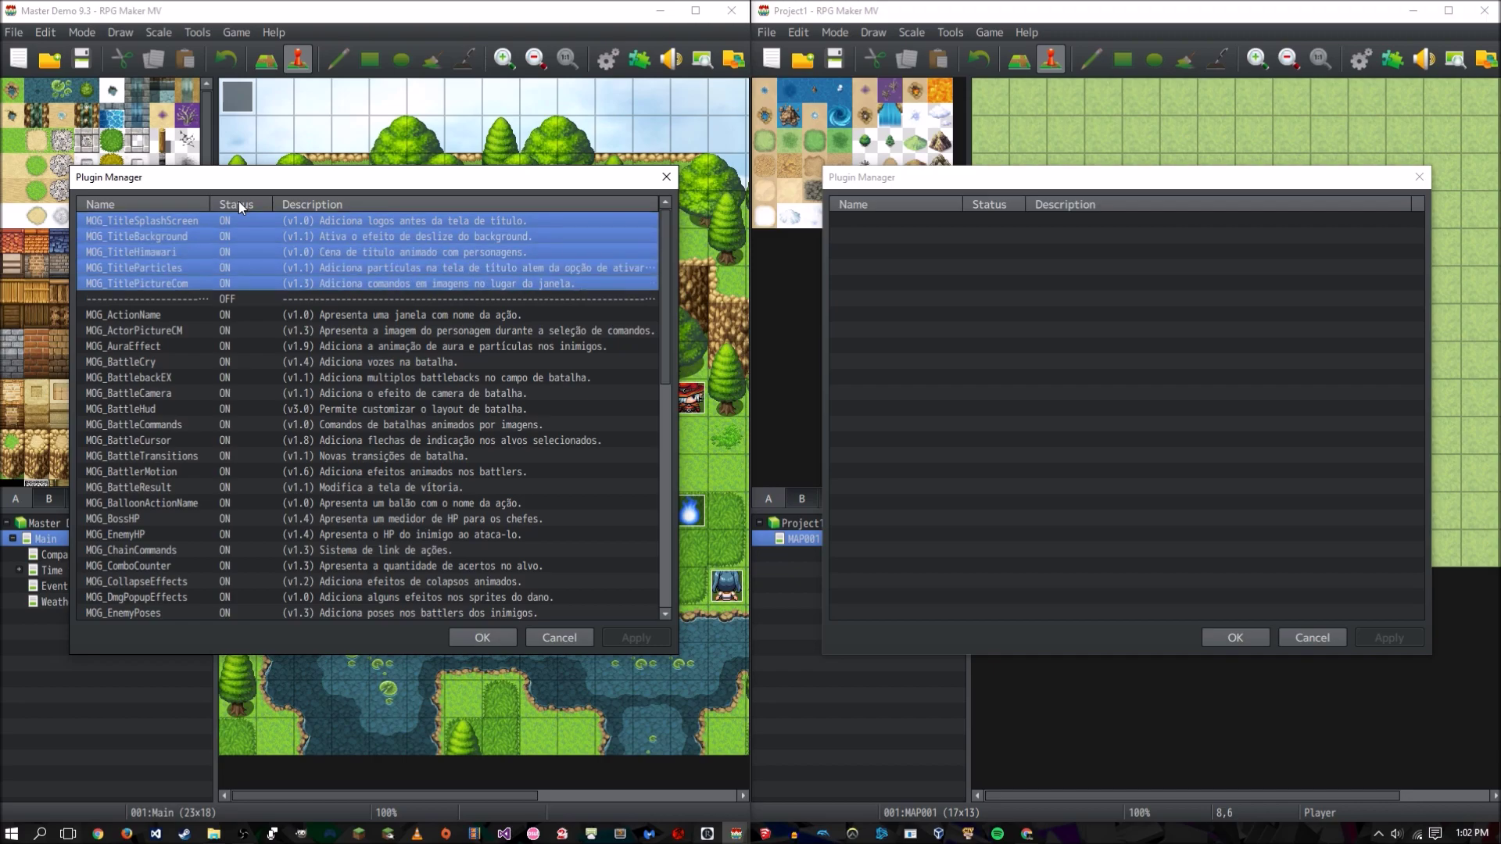
click(974, 216)
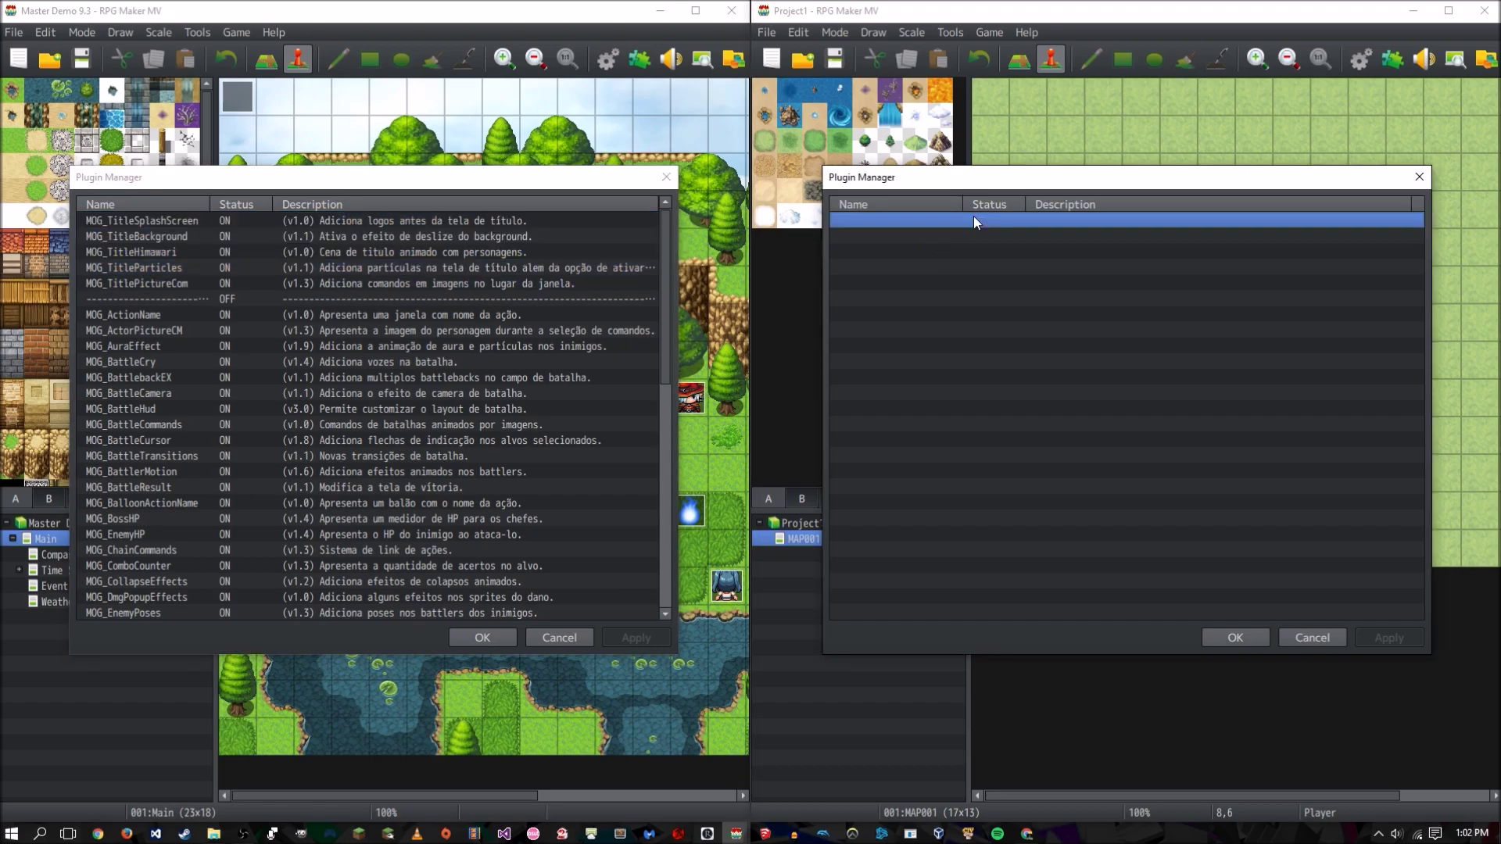
key(ctrl+v)
click(1003, 298)
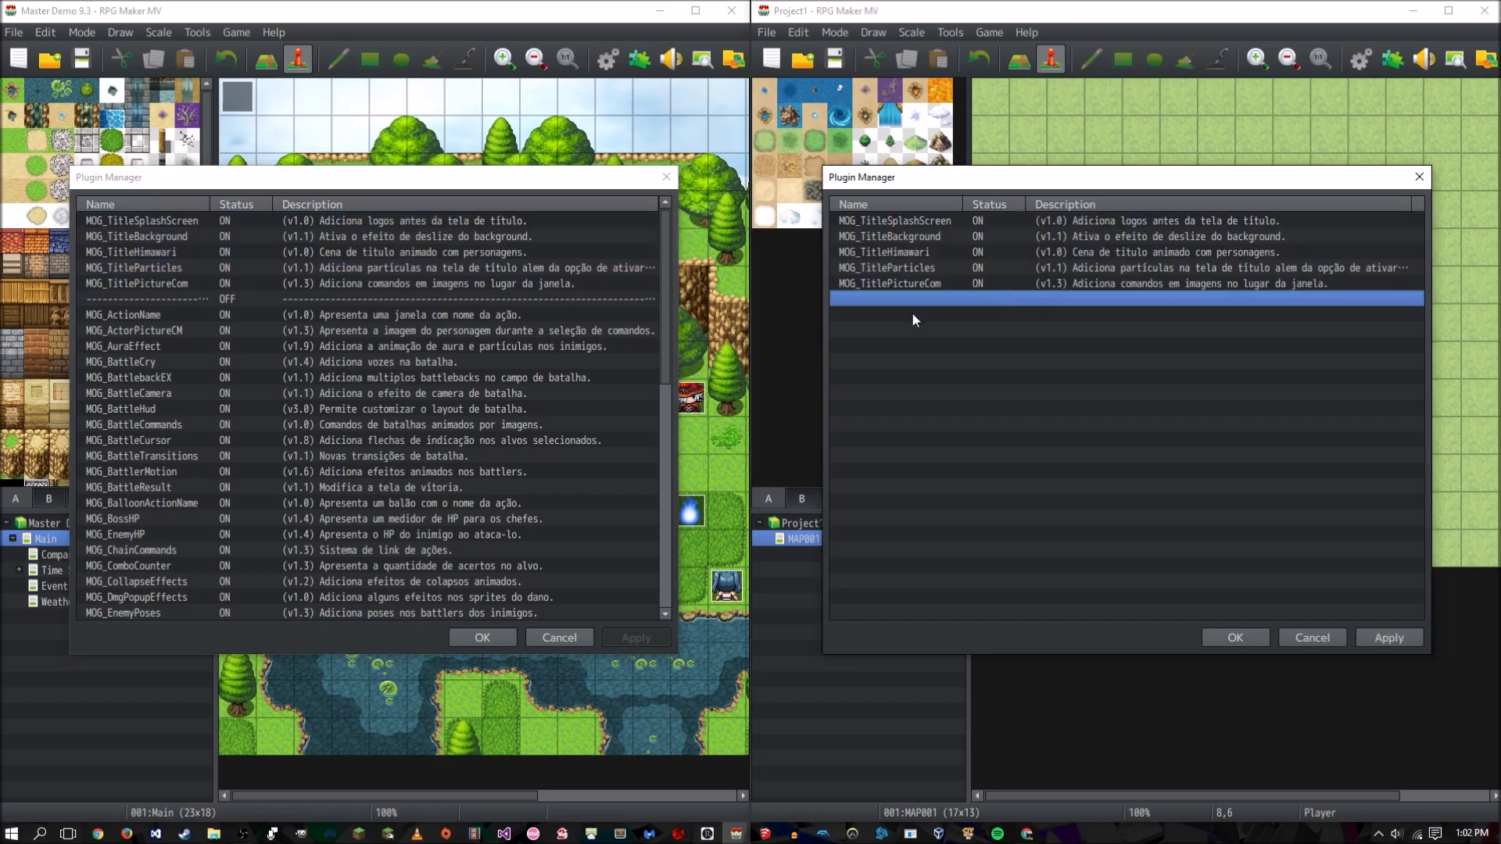
- Paste the OFF separator and MOG_Credits into Project1's plugin list and accept its settings
click(455, 313)
scroll(455, 406, down, 6)
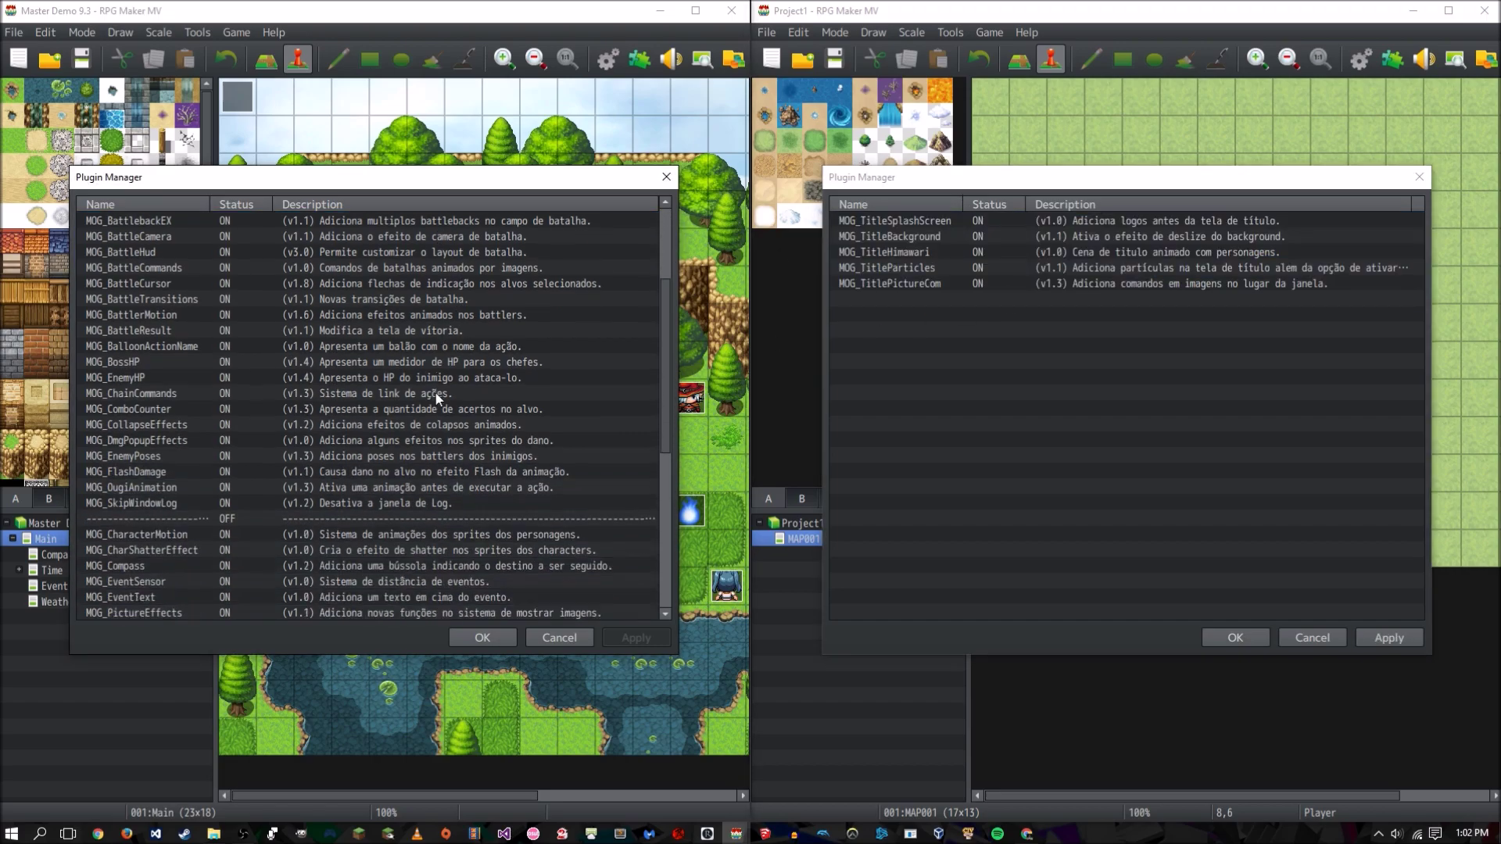
scroll(352, 432, down, 5)
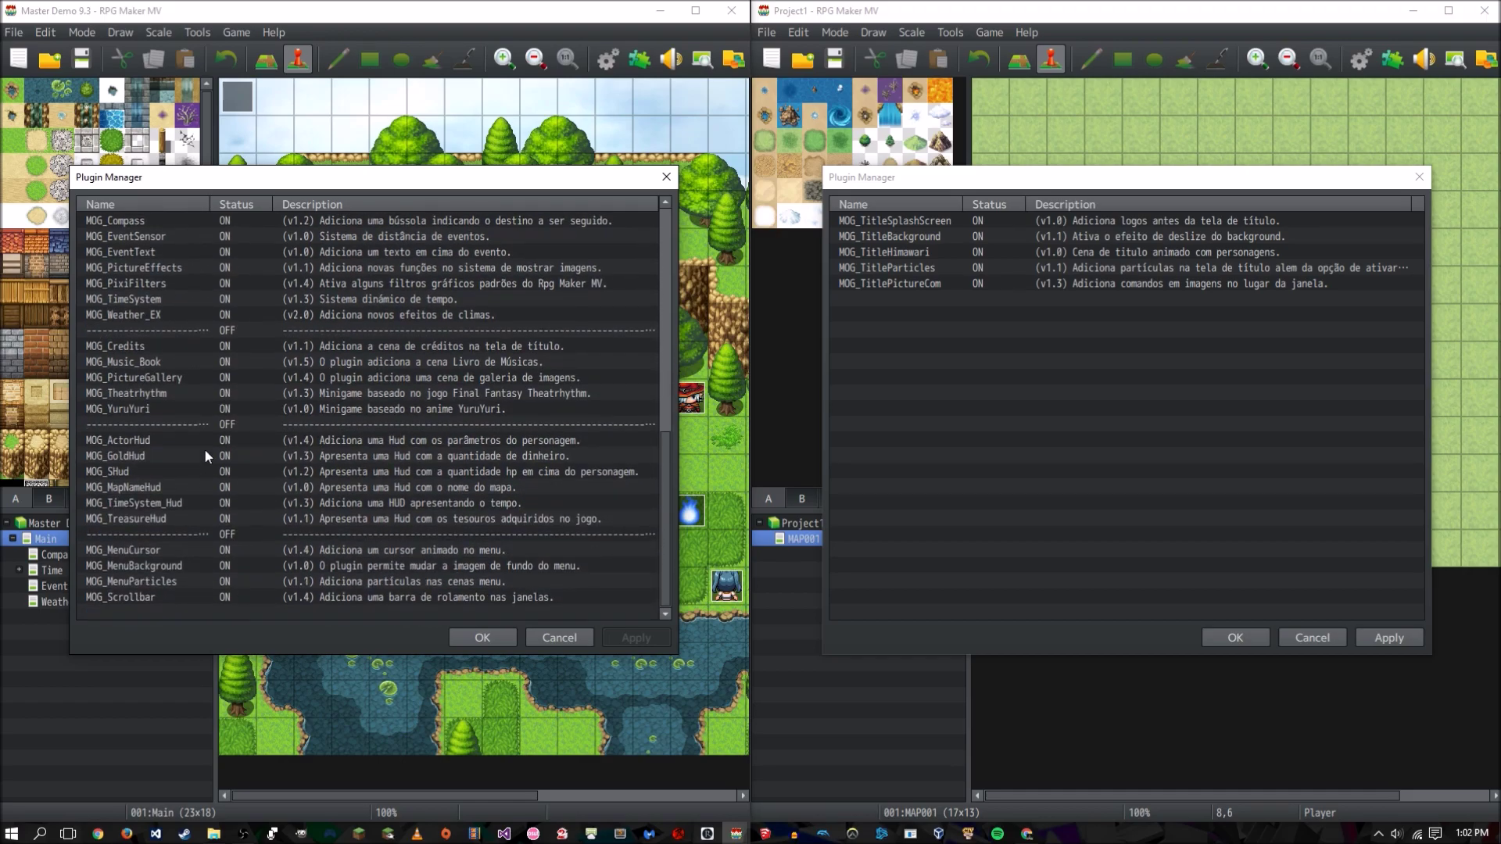
click(244, 332)
key(shift+Down)
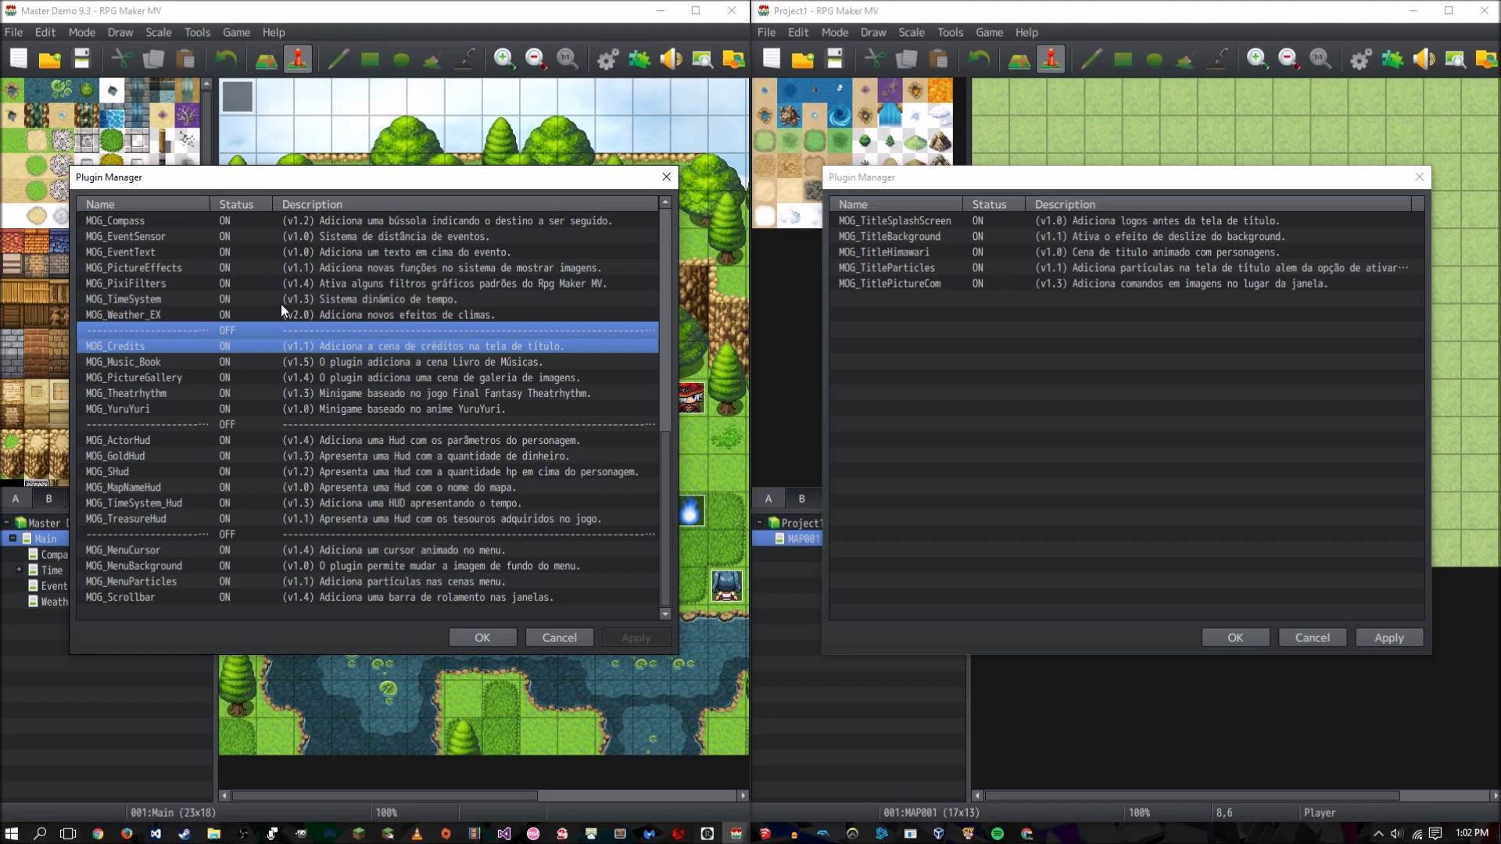
click(922, 292)
key(ctrl+v)
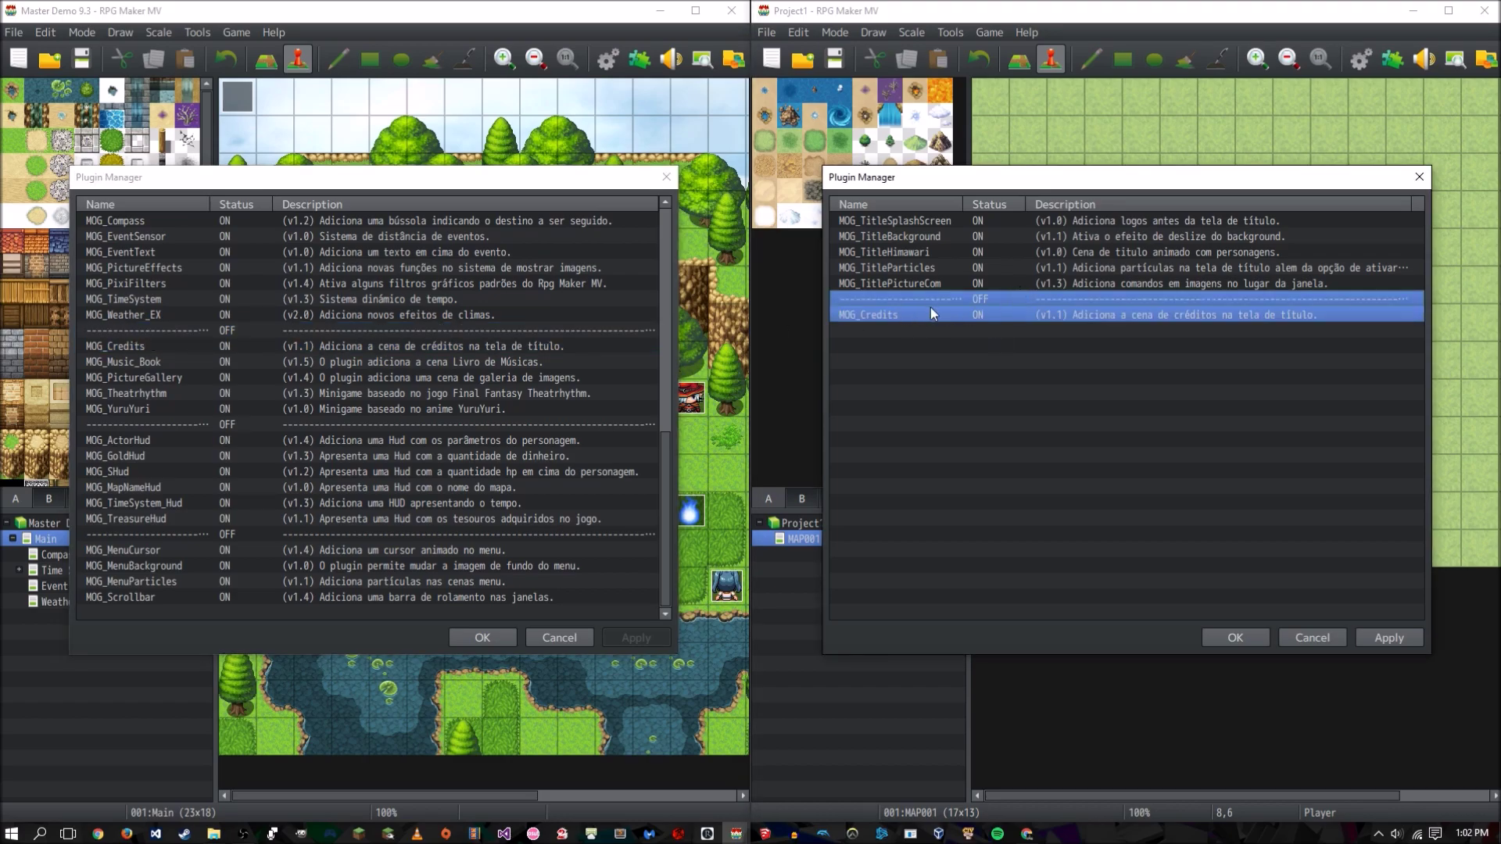
click(955, 313)
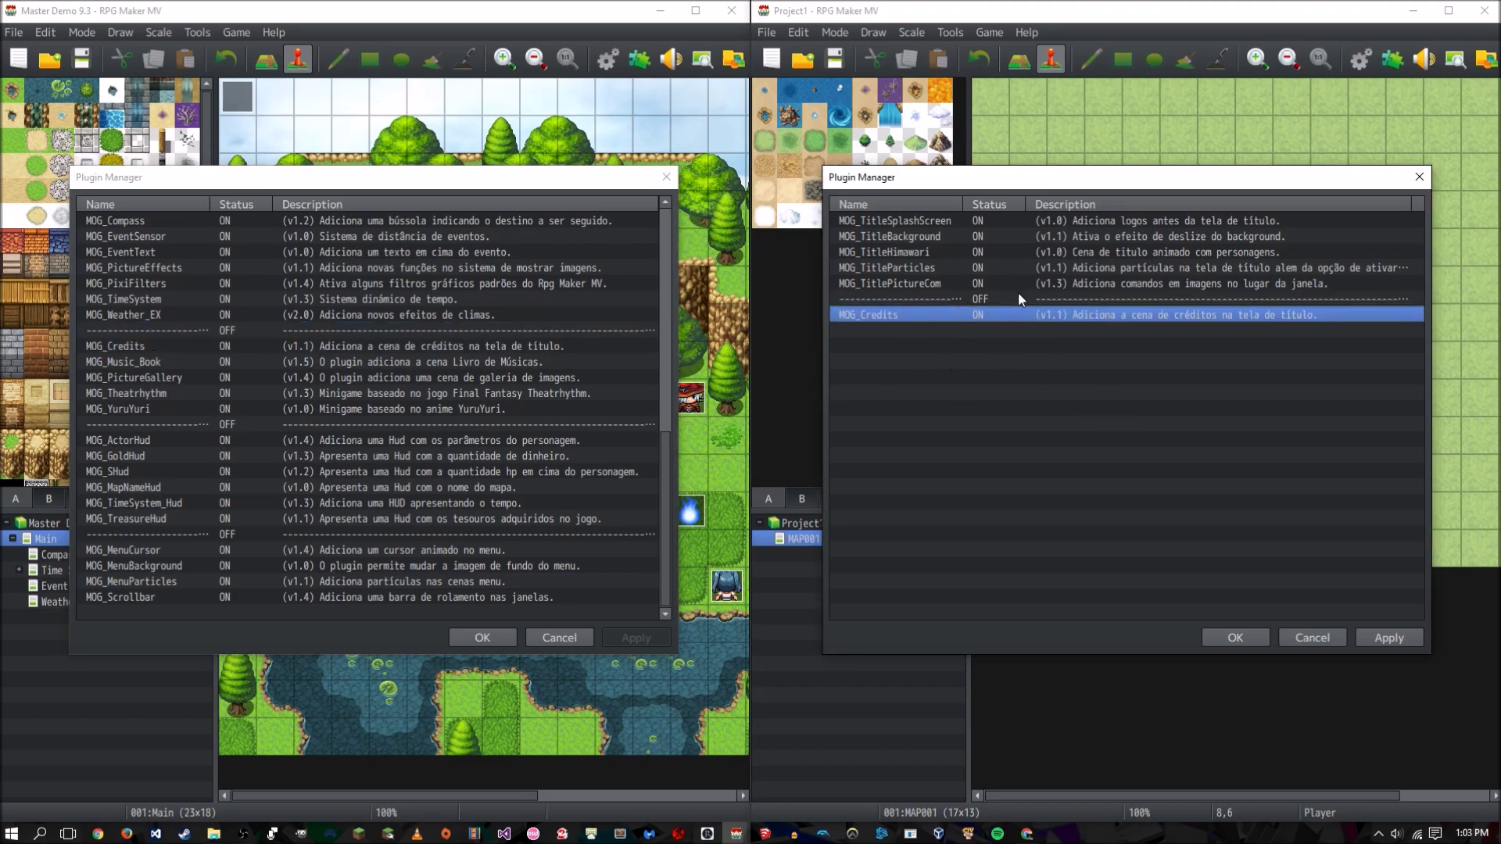
double_click(1066, 316)
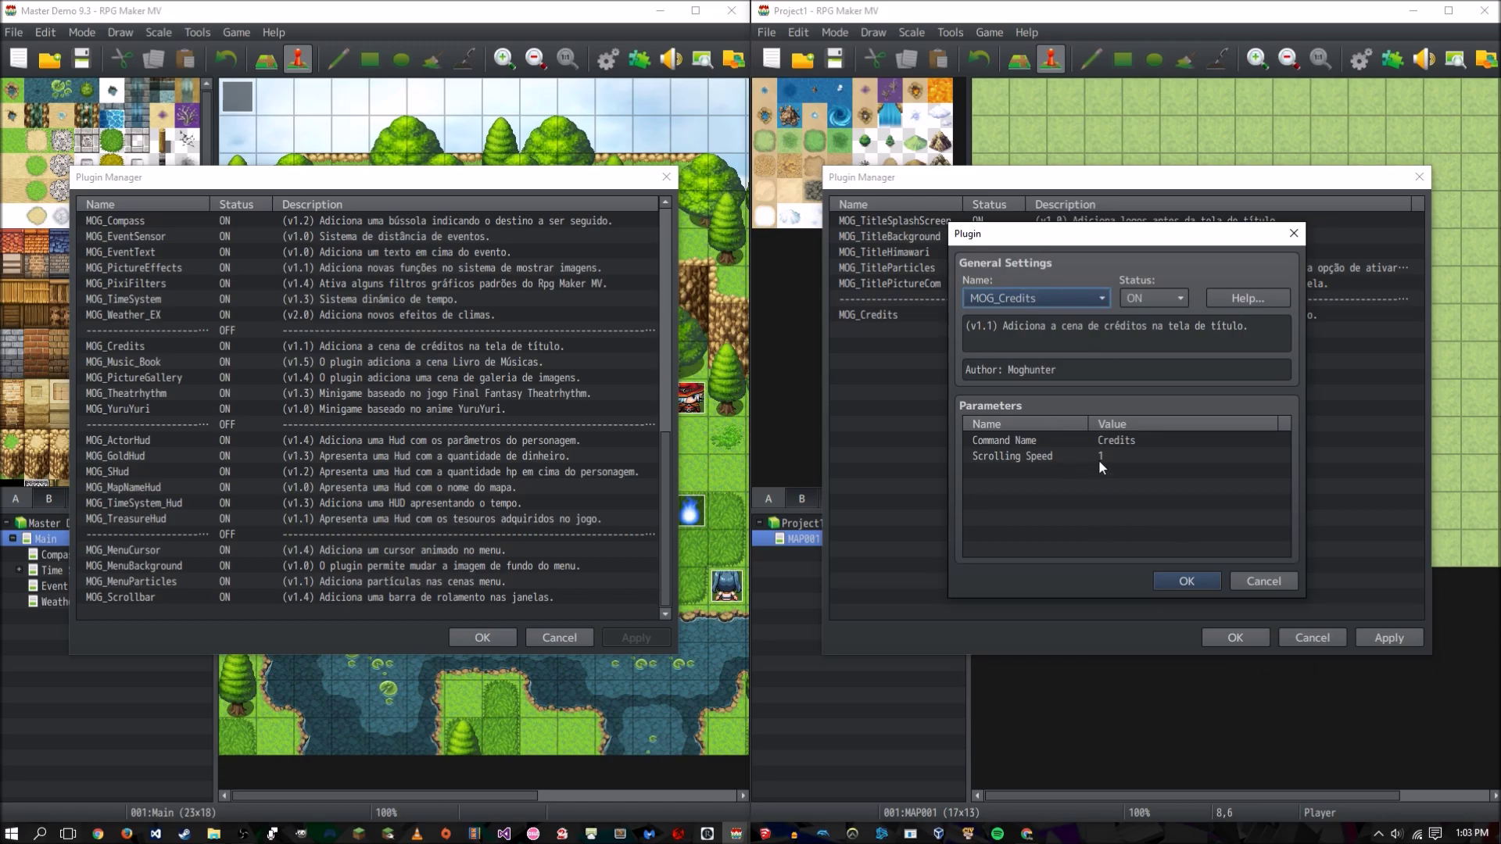
click(1186, 581)
- Confirm Project1's plugin list, minimize the Master Demo editor, and maximize Project1
click(482, 637)
click(1235, 637)
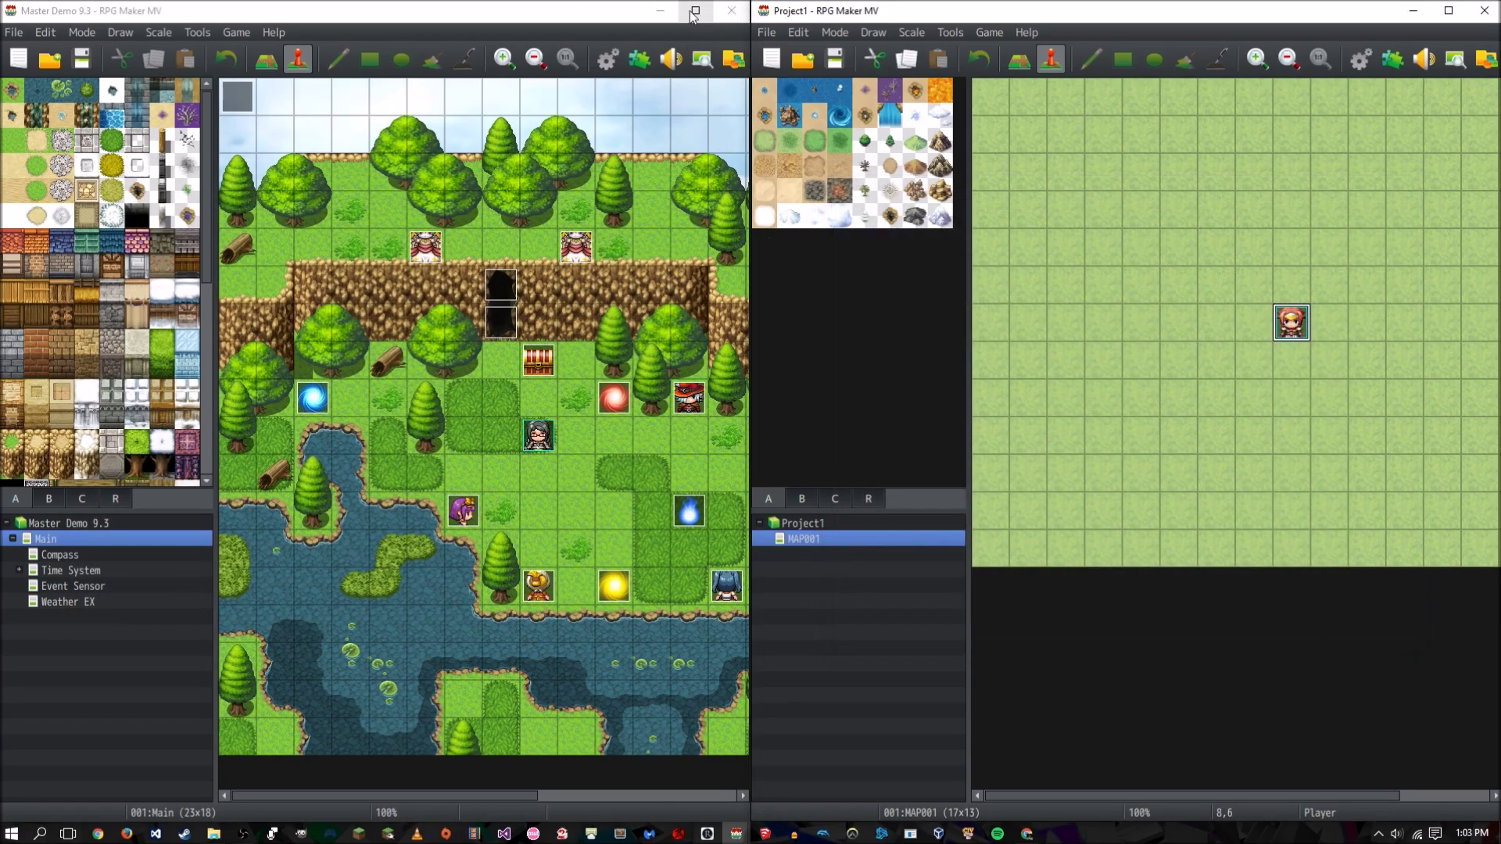
click(660, 10)
click(1448, 11)
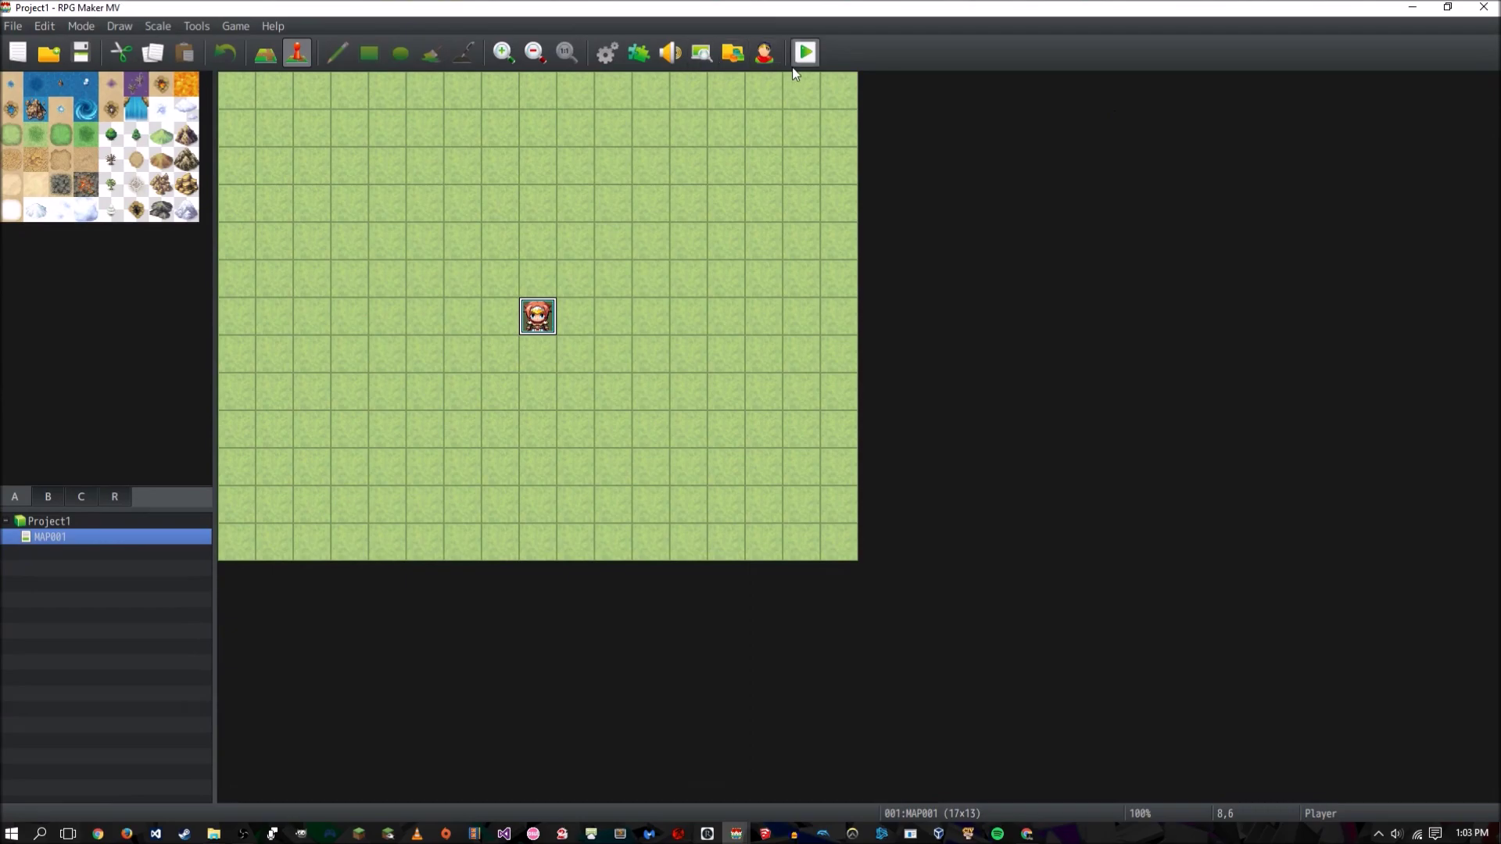
- Save Project1 and playtest it to see the Atelier Rgss splash and Master Demo MV title with Credits
click(805, 52)
click(685, 454)
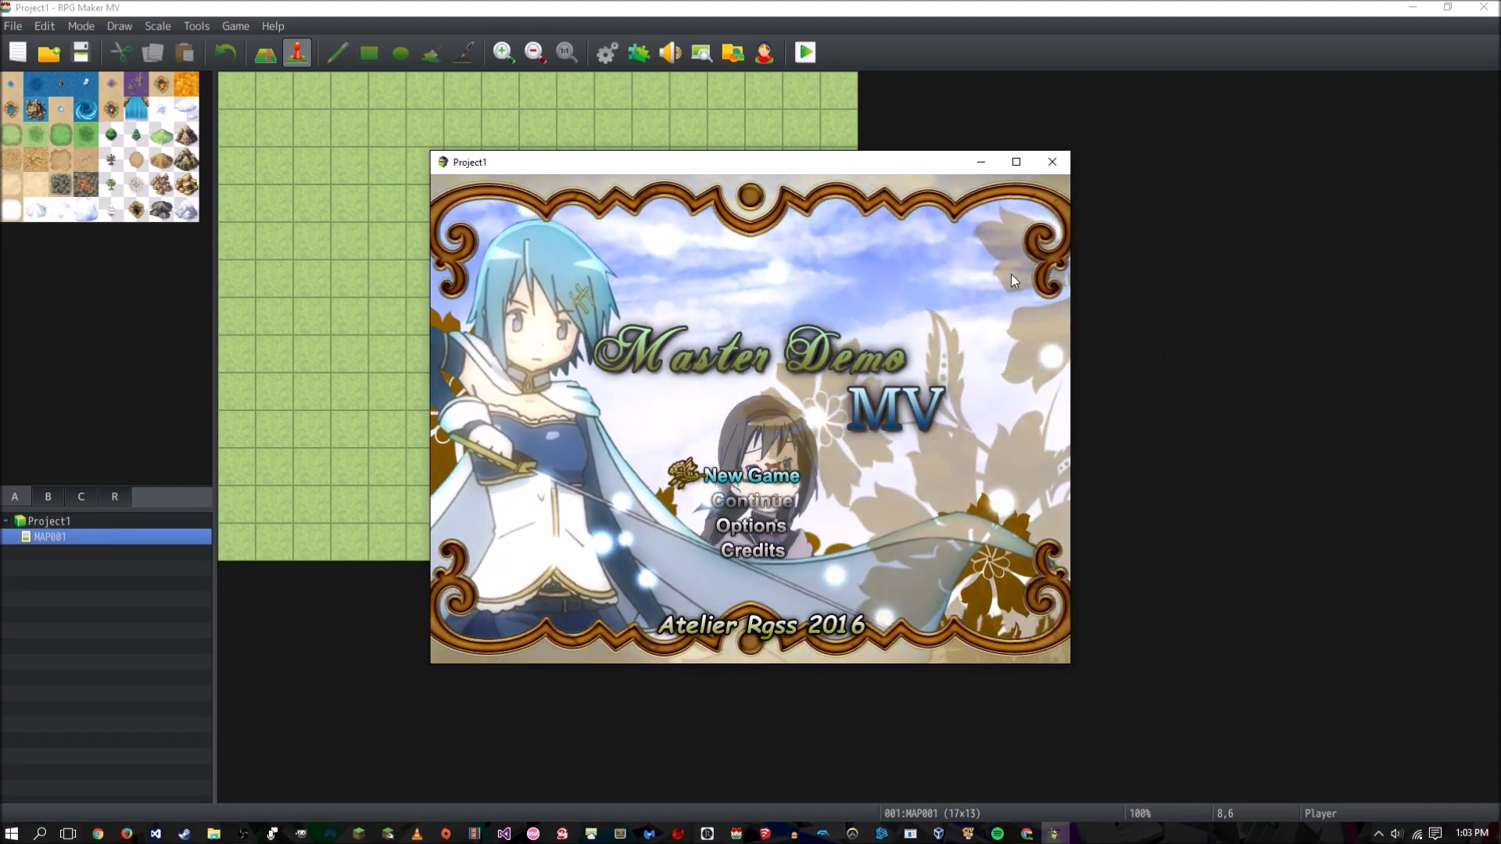
click(1053, 164)
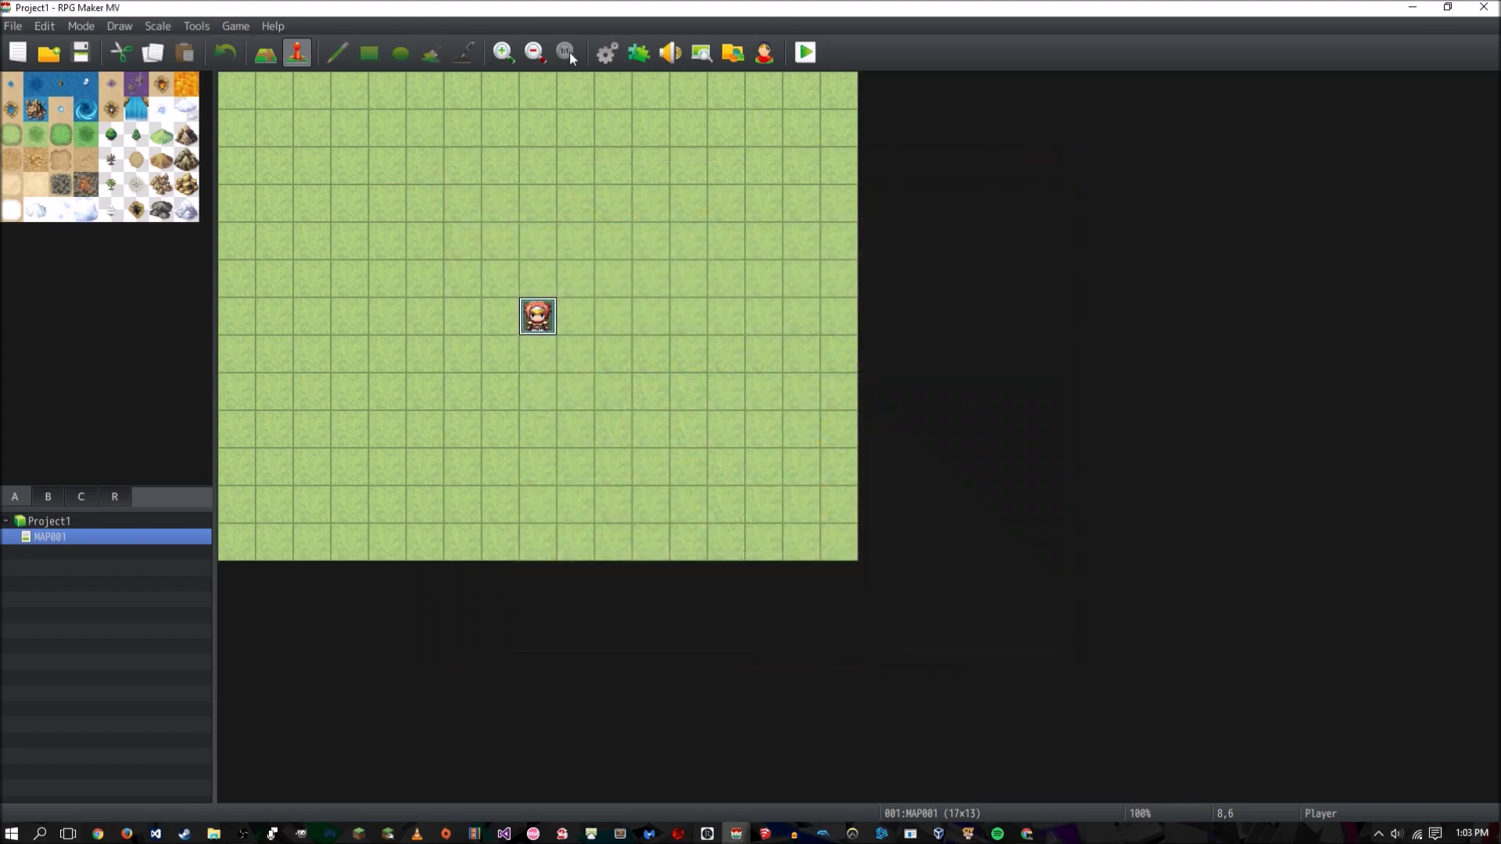
- Change MOG_TitleParticles' Magic Circle Visible from false to true and close the Plugin Manager
click(639, 51)
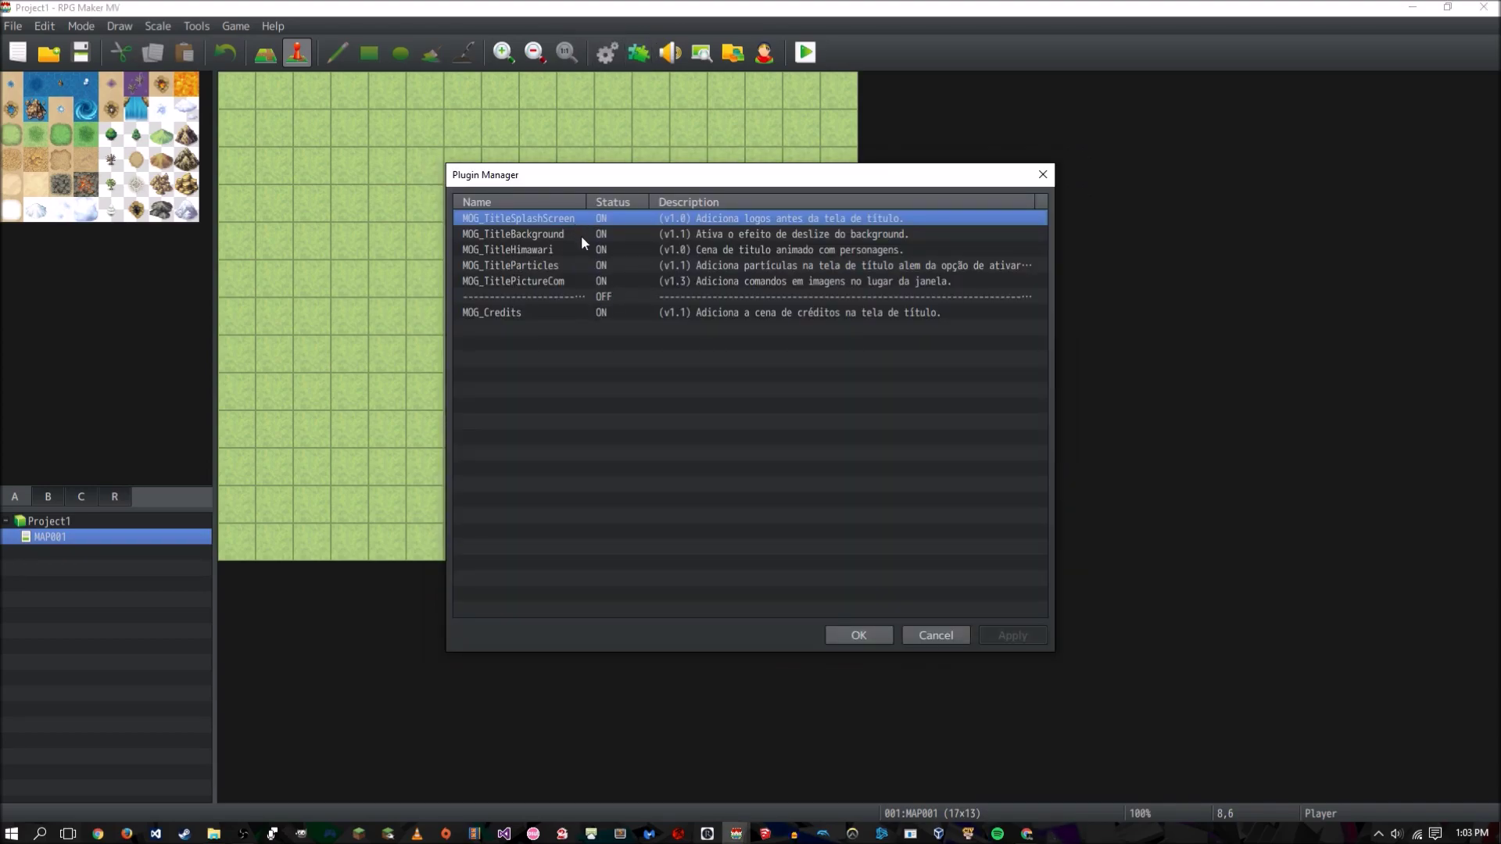
double_click(571, 265)
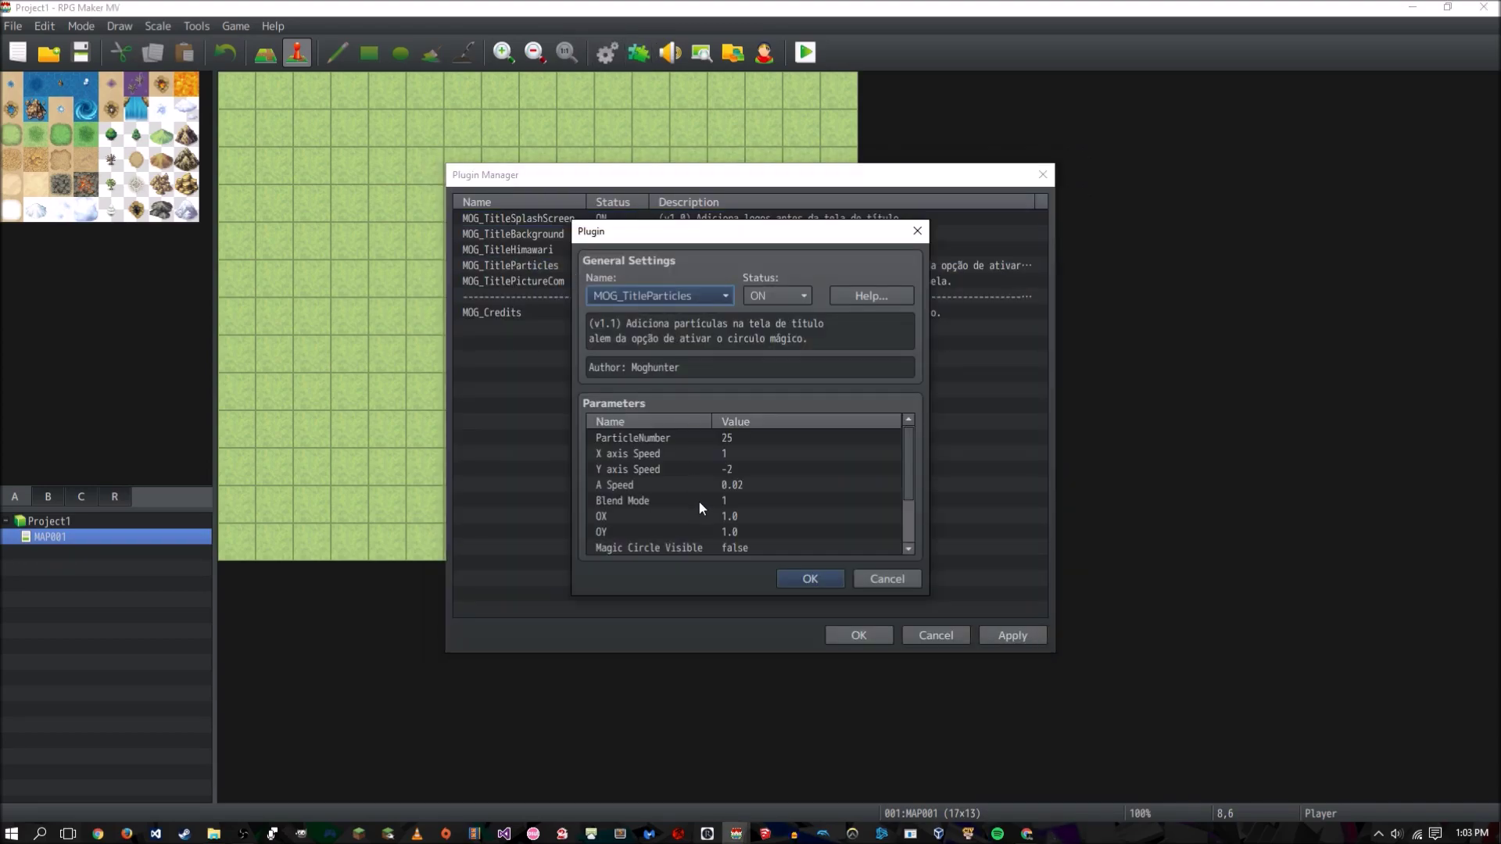
scroll(697, 501, down, 2)
double_click(732, 485)
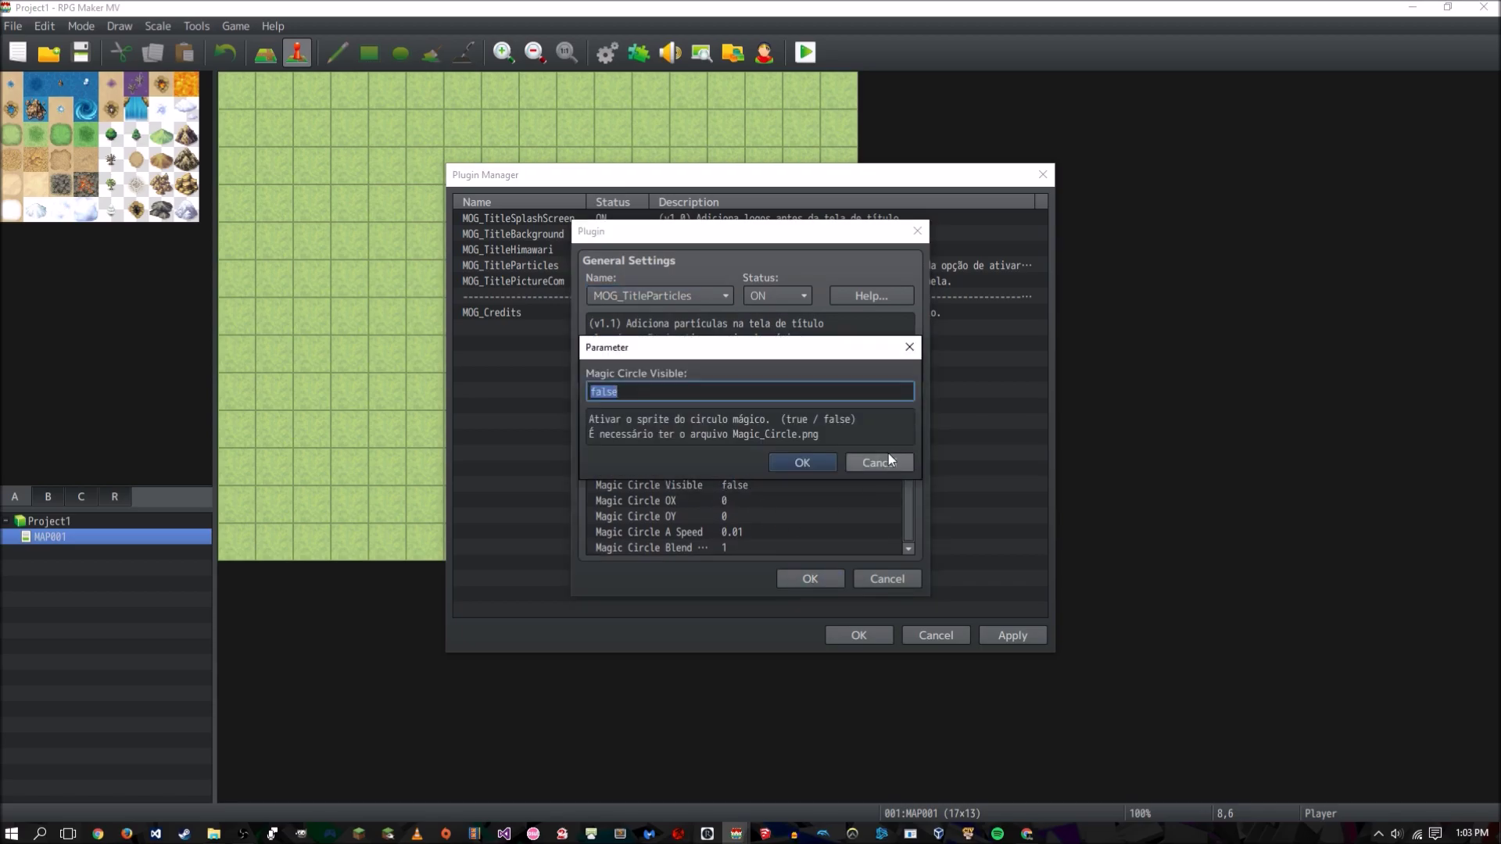
key(Return)
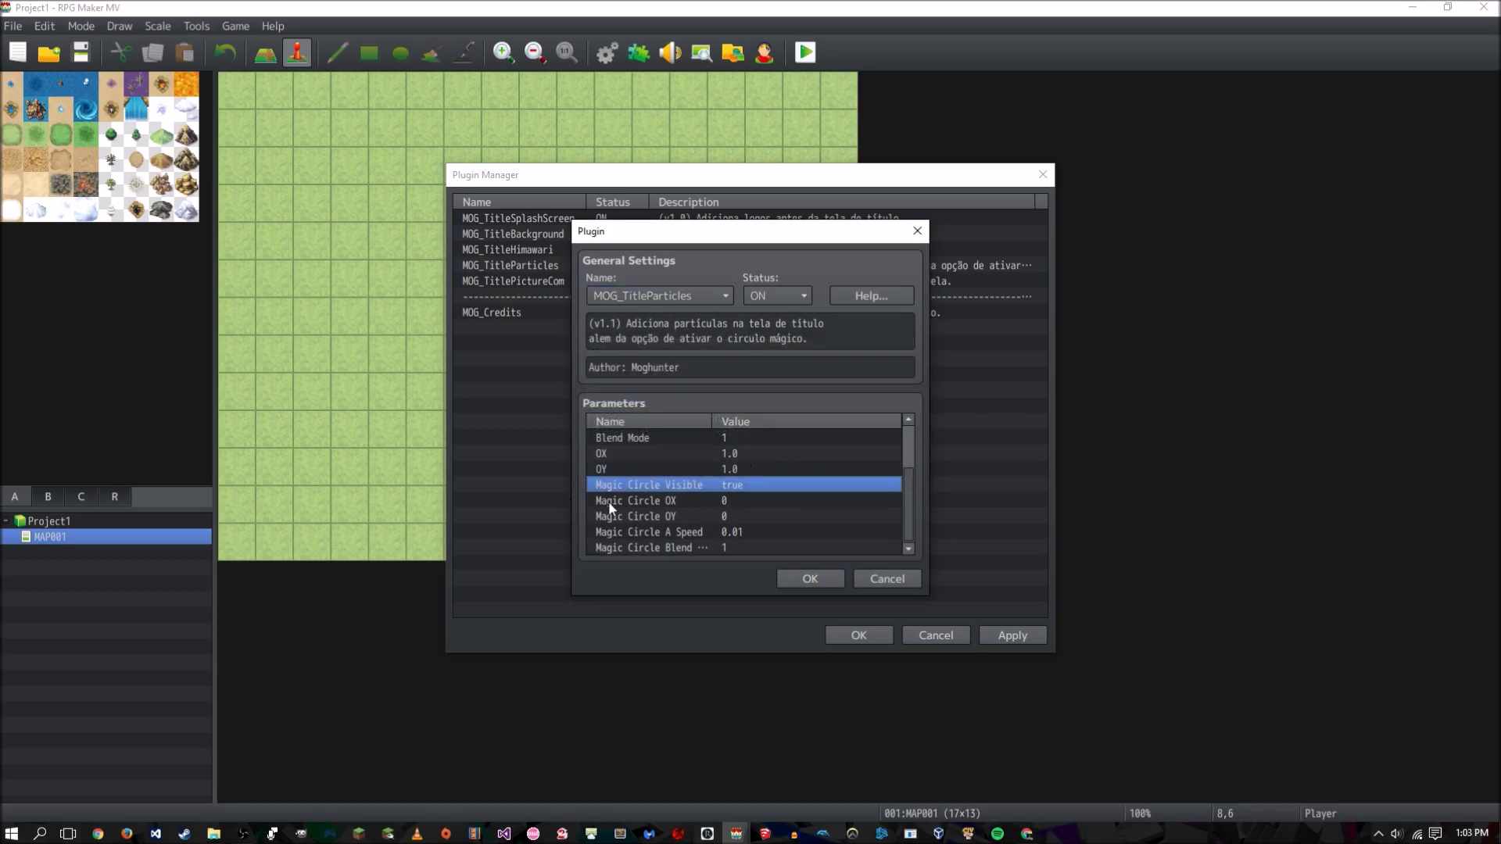
click(813, 579)
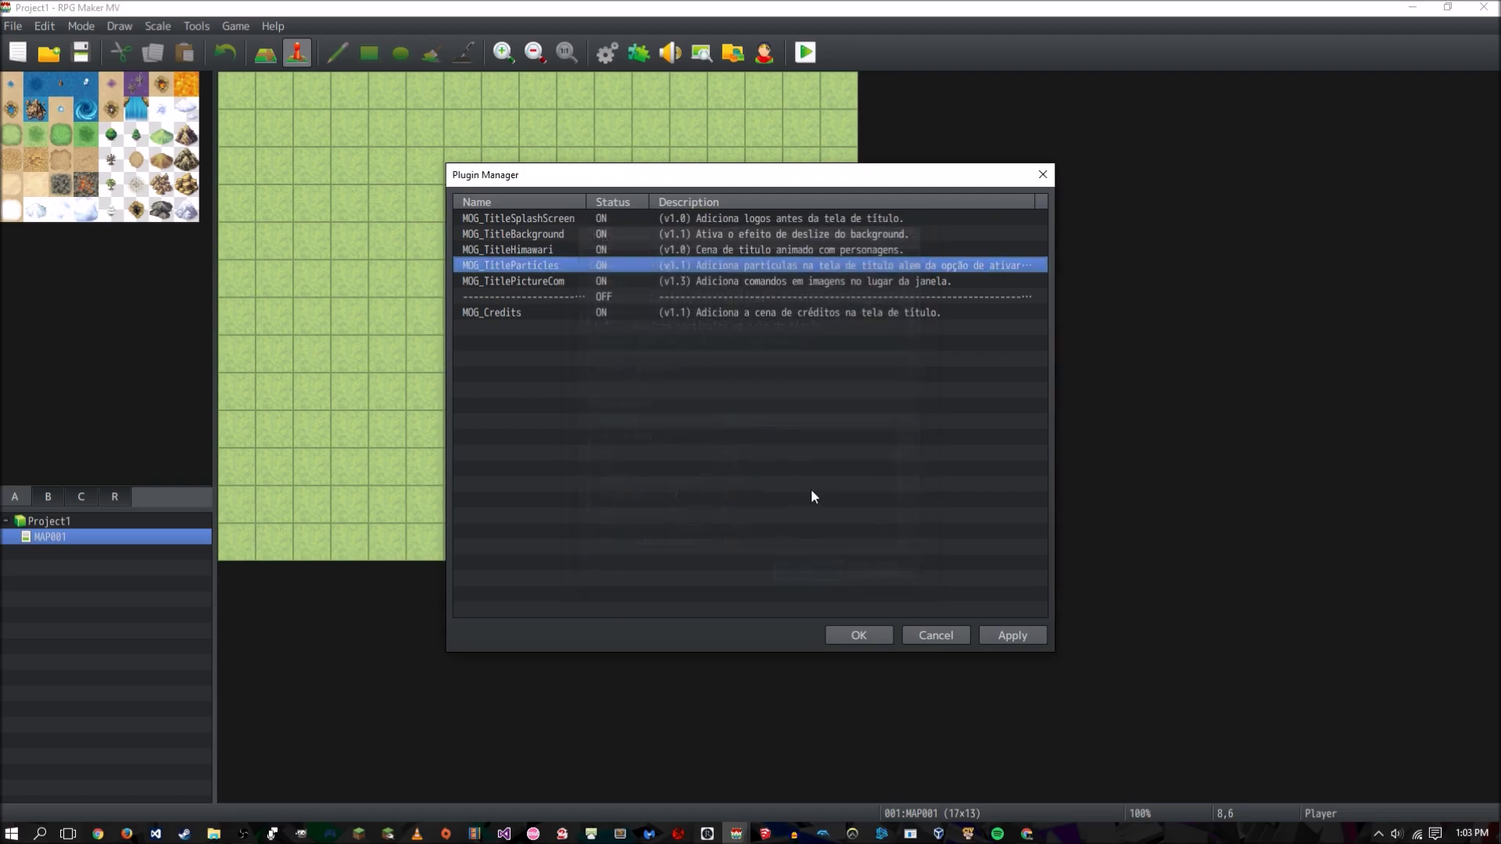
click(863, 635)
click(806, 83)
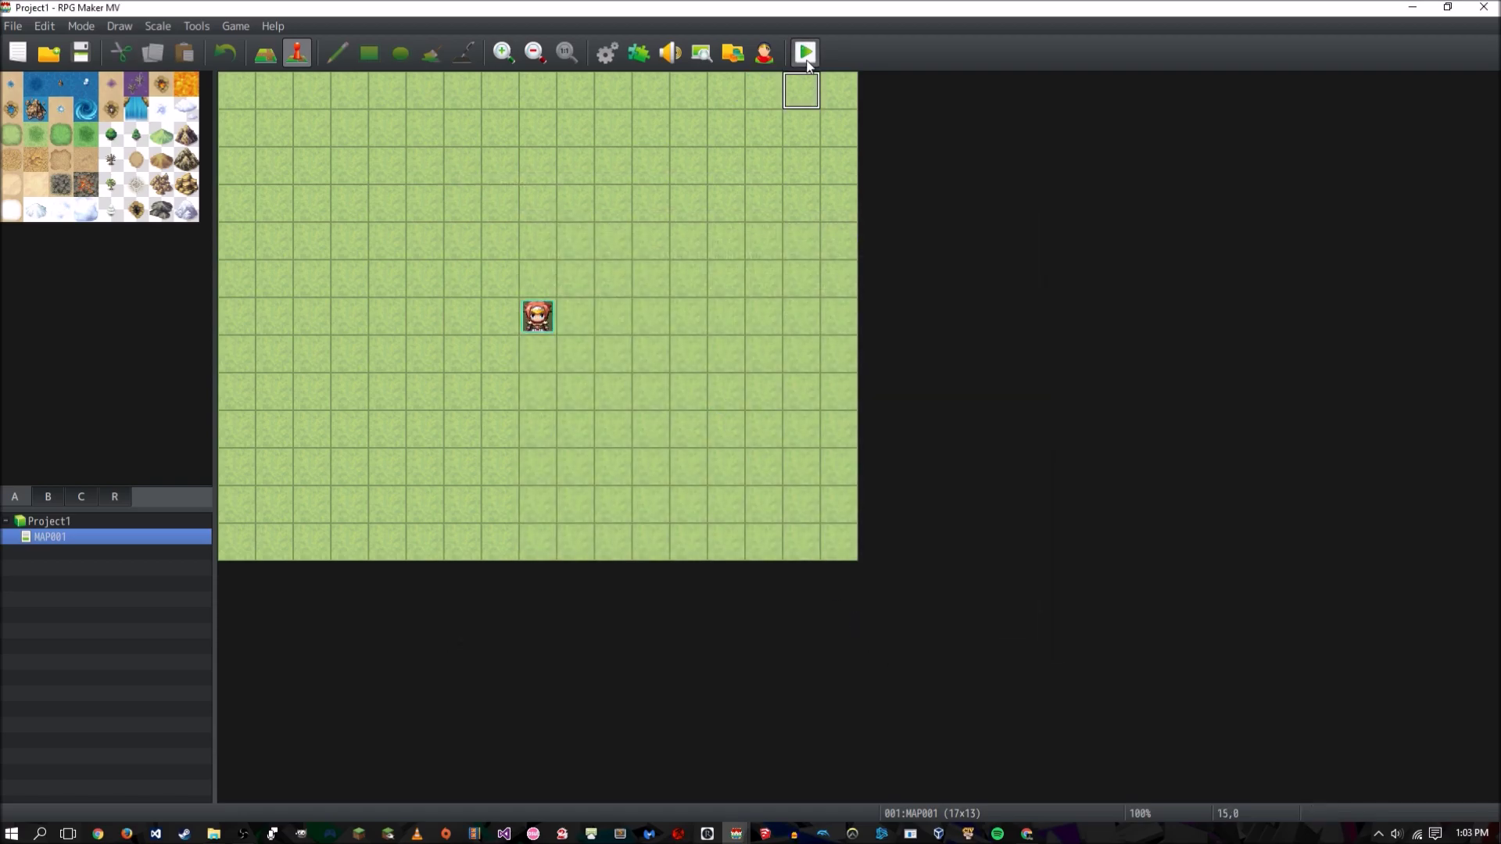
click(806, 54)
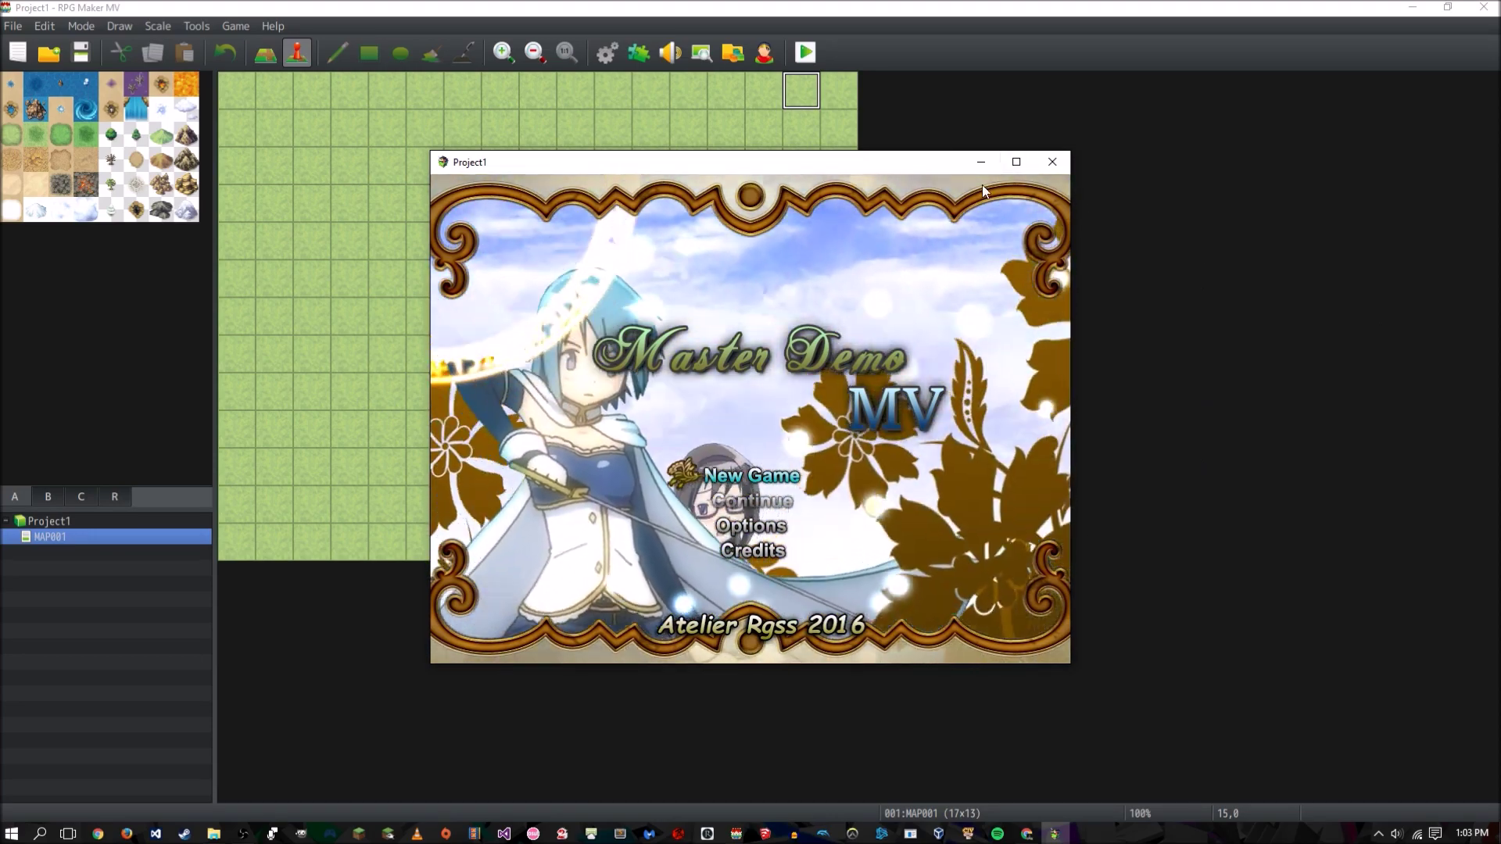
click(1052, 163)
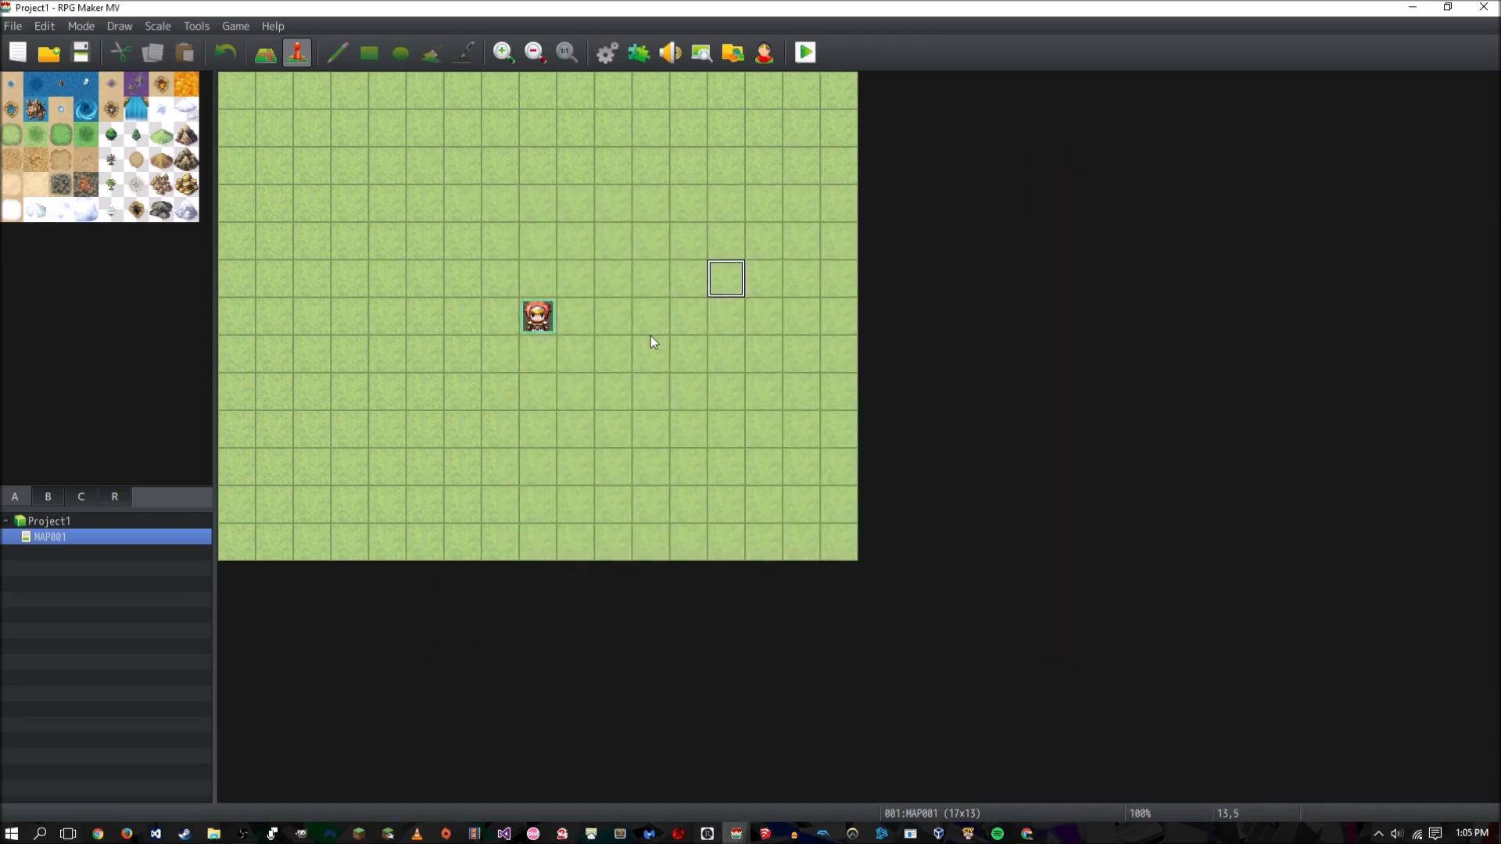
- Review MOG_TitleSplashScreen's help text and its Splash Frames and Slash Duration values without changing them
click(633, 62)
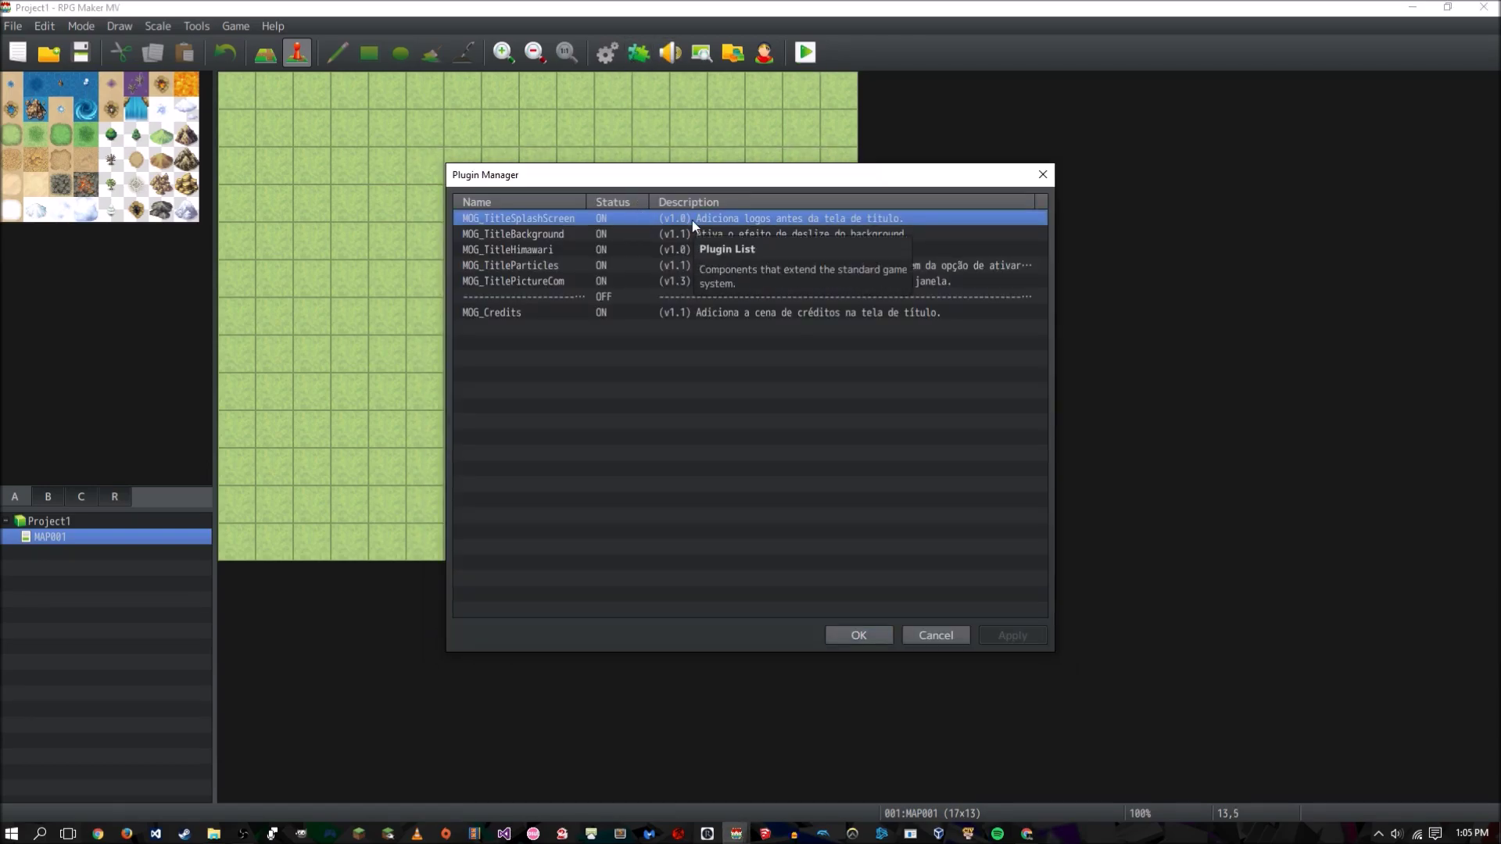
double_click(714, 220)
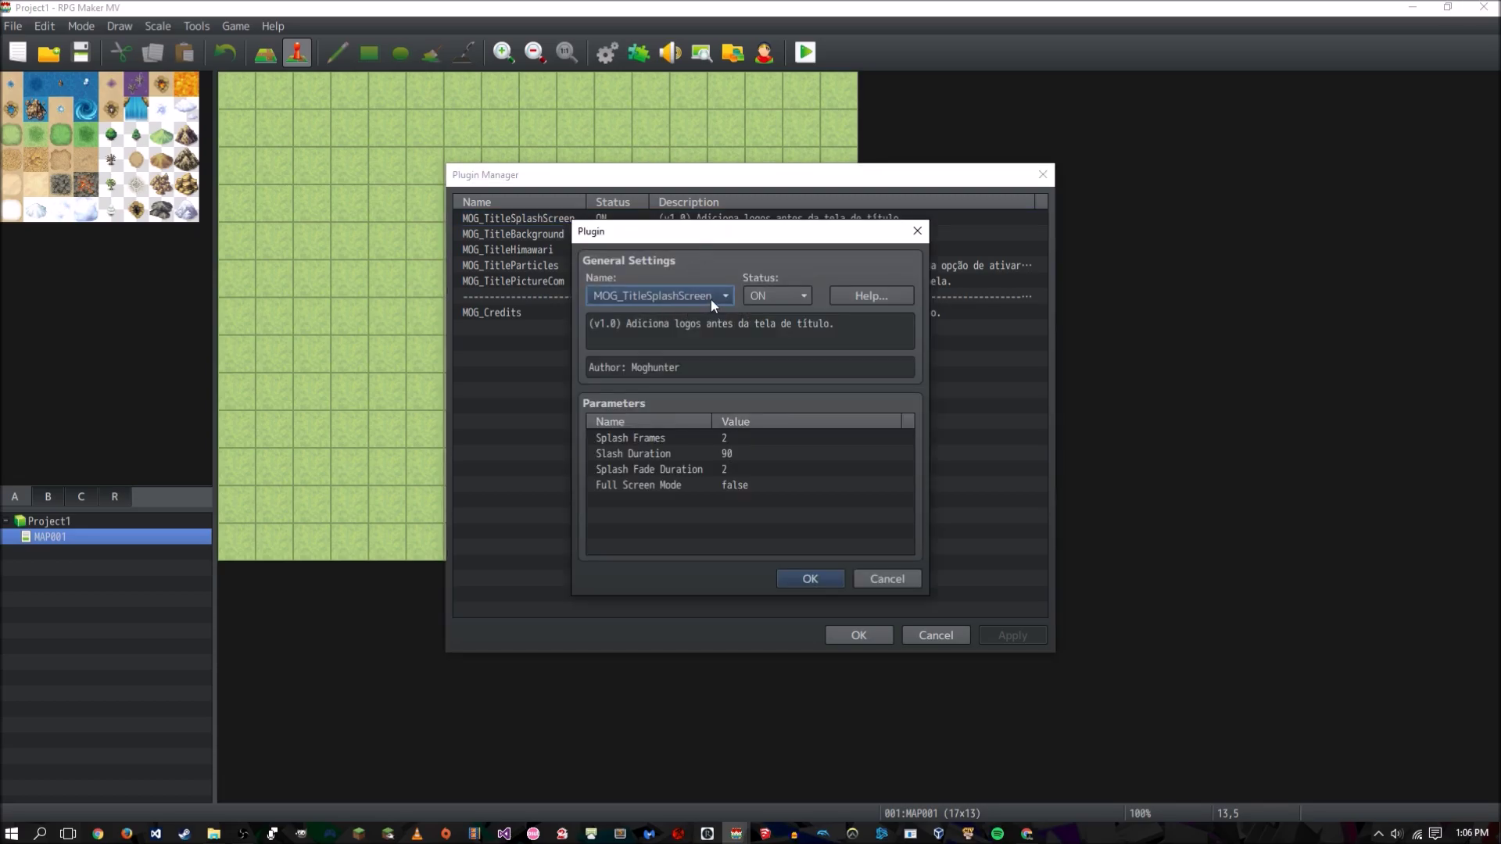
click(871, 294)
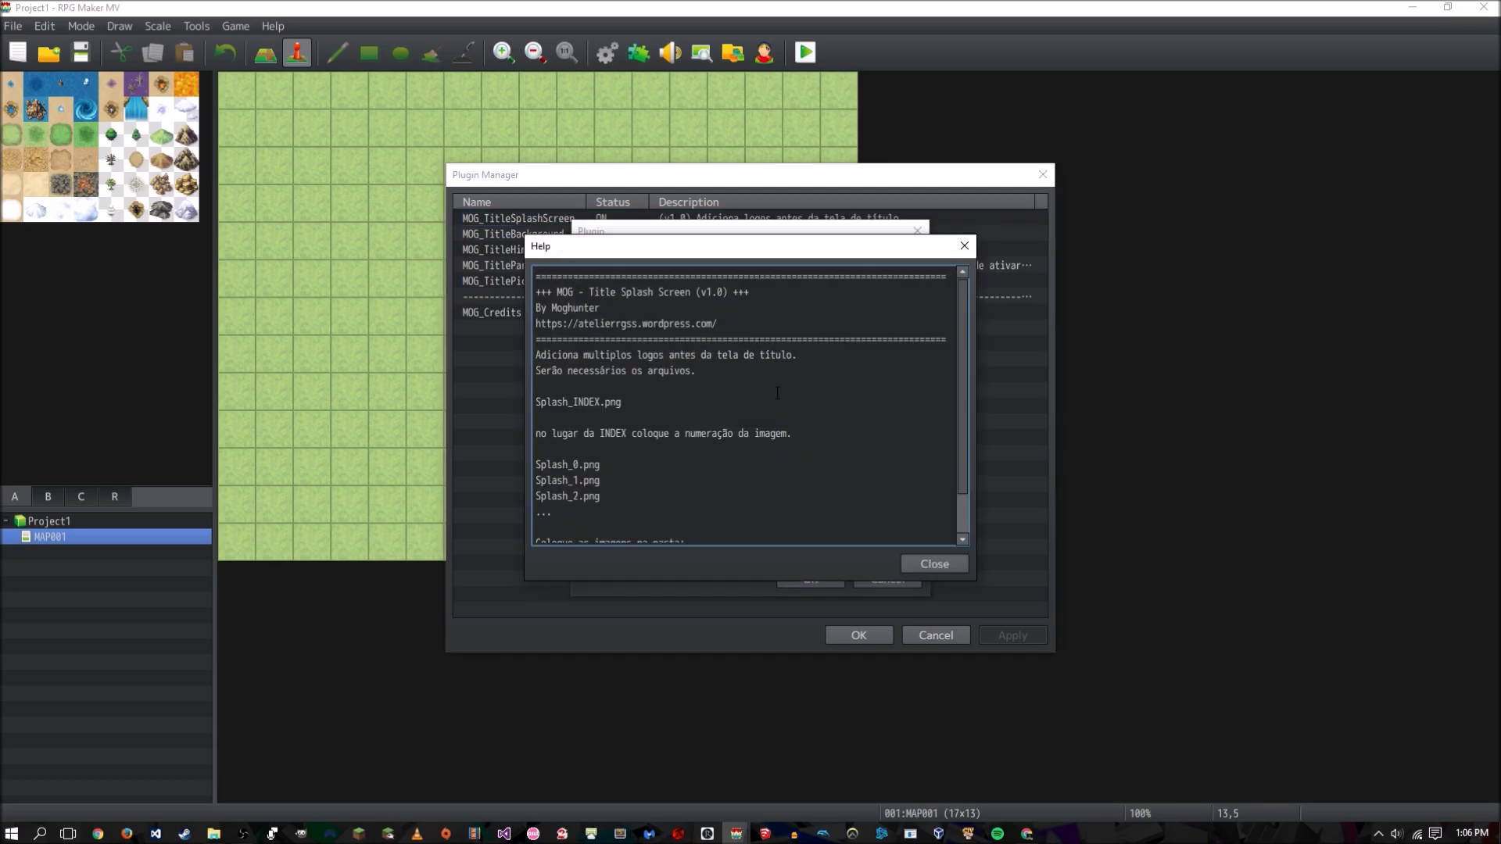
scroll(777, 441, down, 1)
click(945, 564)
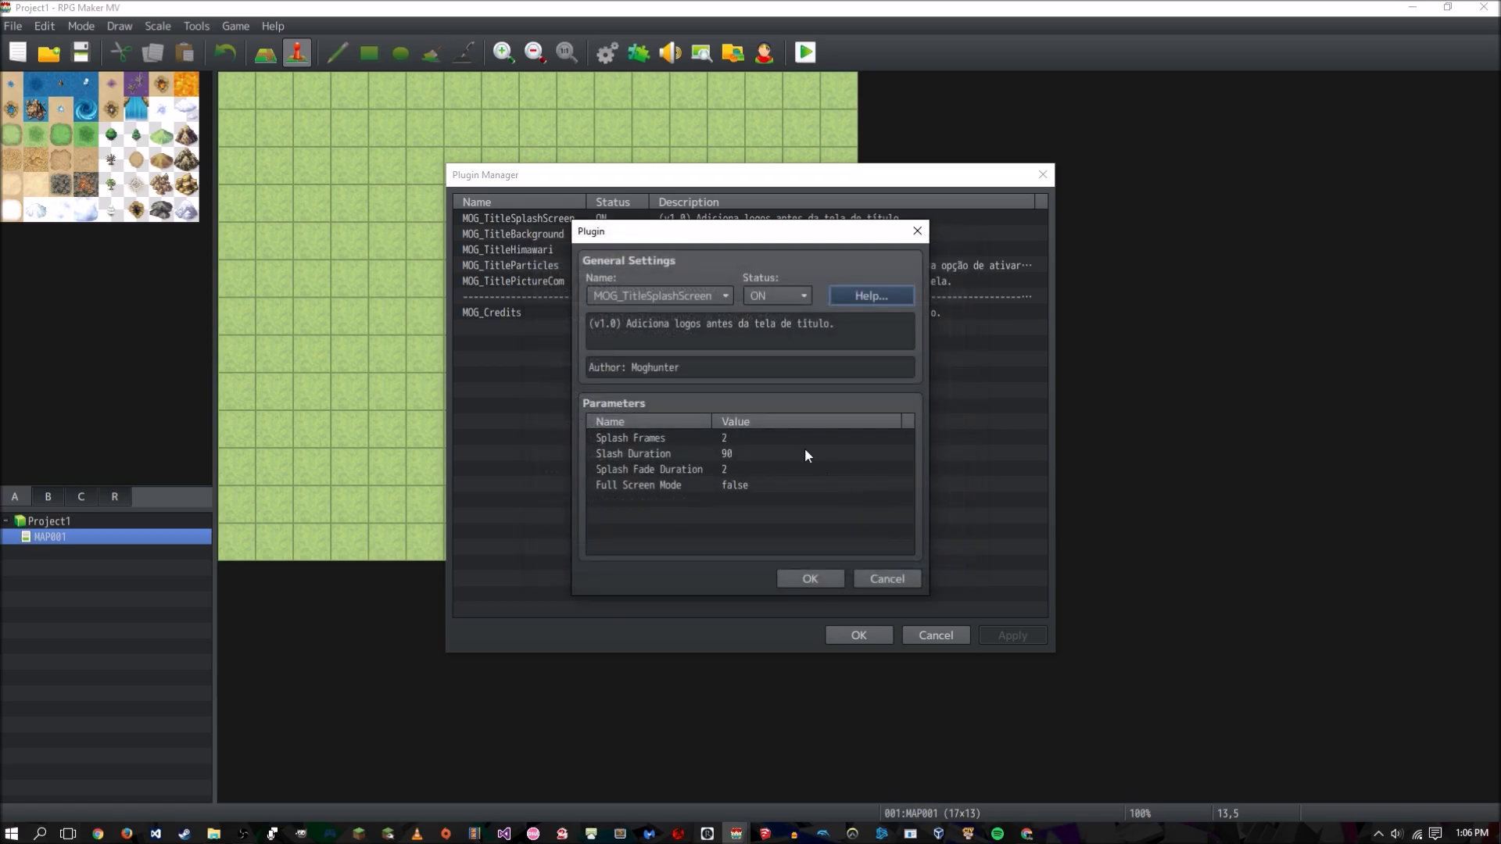
double_click(757, 437)
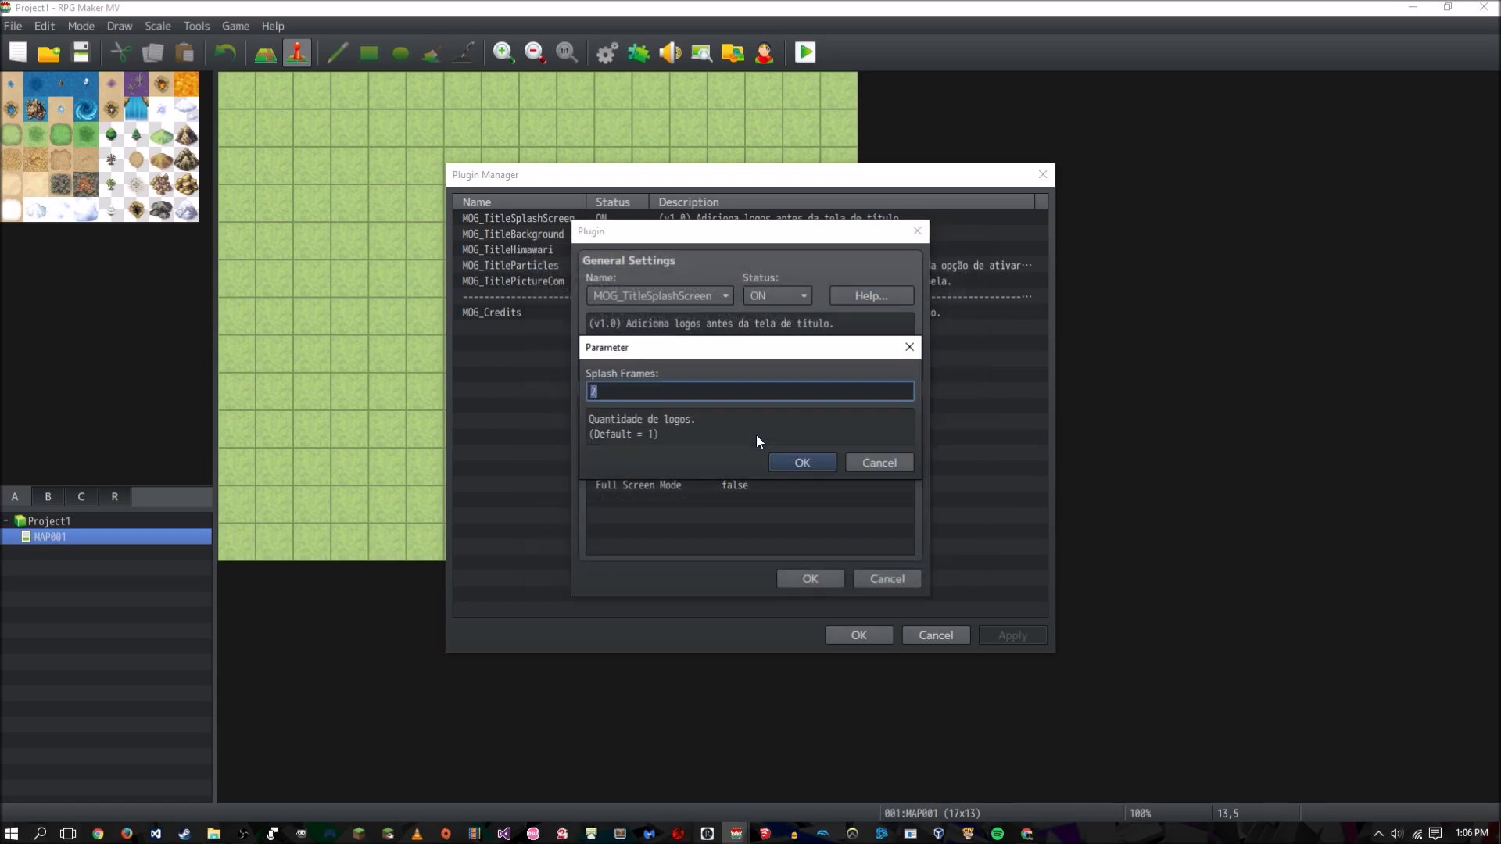
click(879, 463)
double_click(711, 449)
click(690, 420)
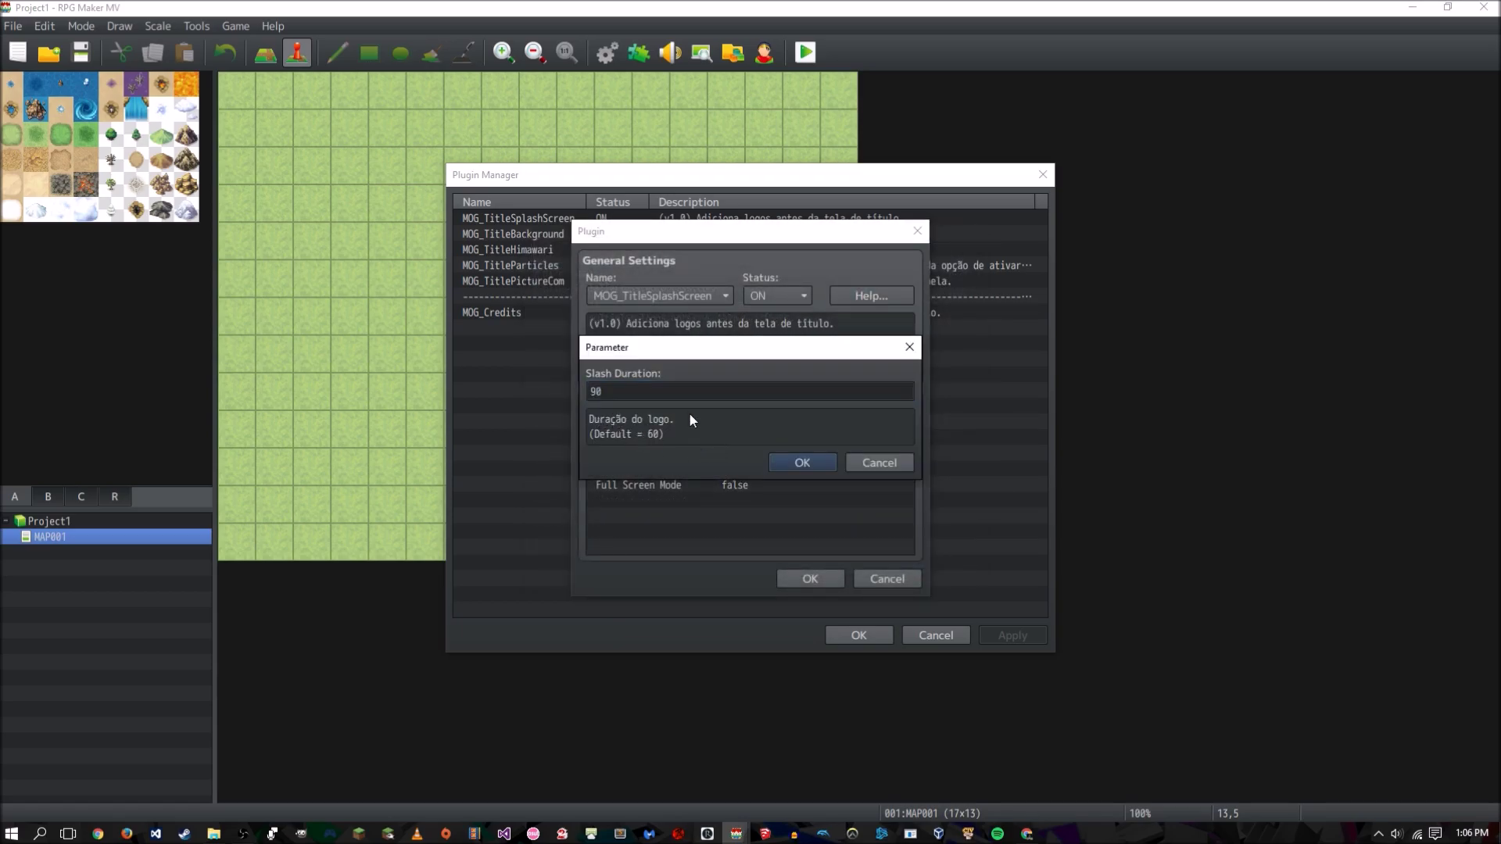
click(849, 468)
click(865, 575)
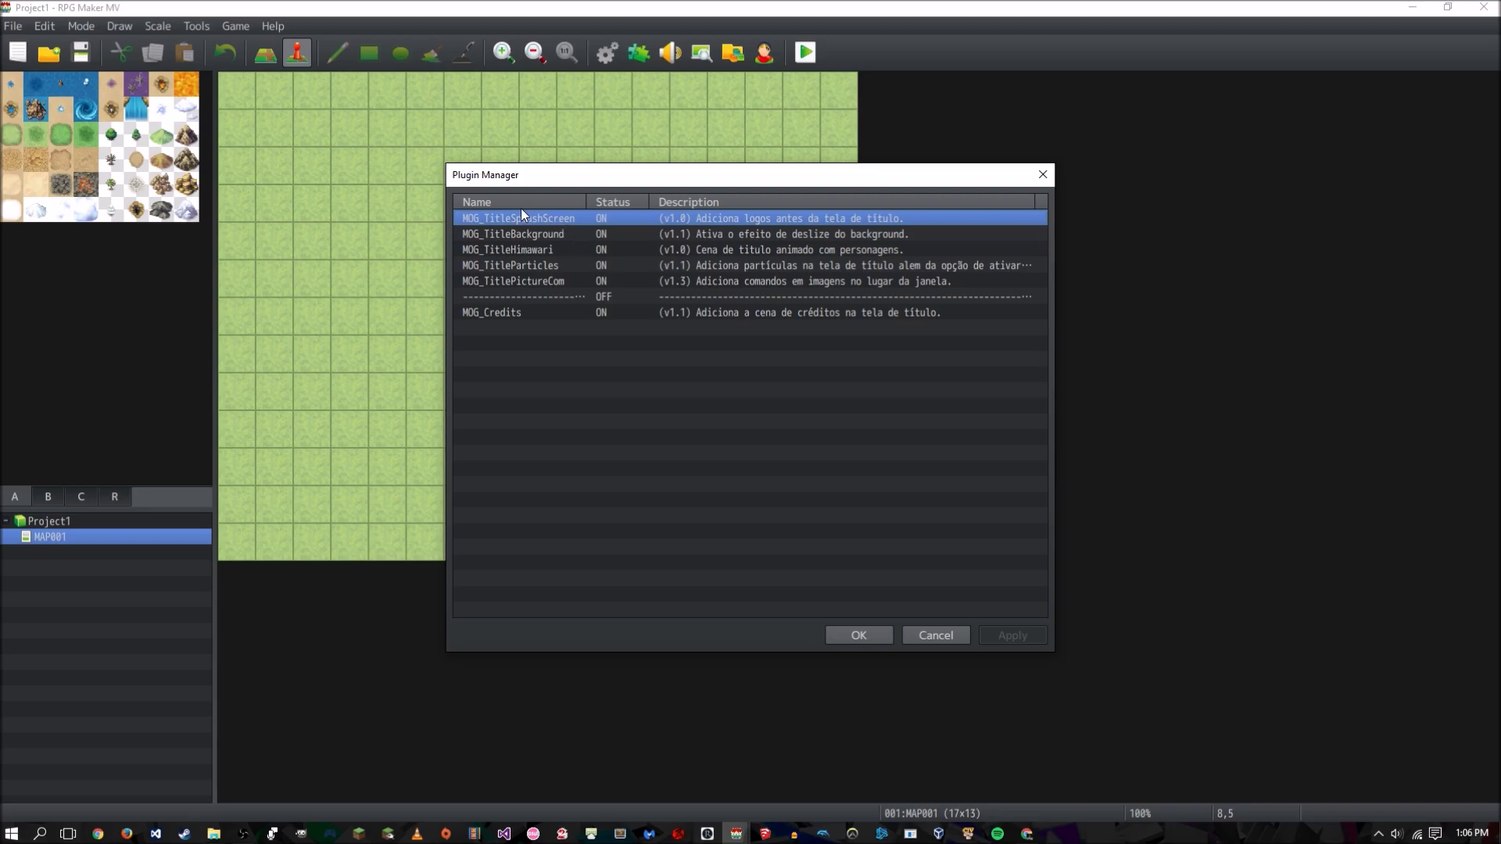
- Set MOG_TitleSplashScreen's Splash Frames to 4 and look at the splash images in titles2
double_click(692, 218)
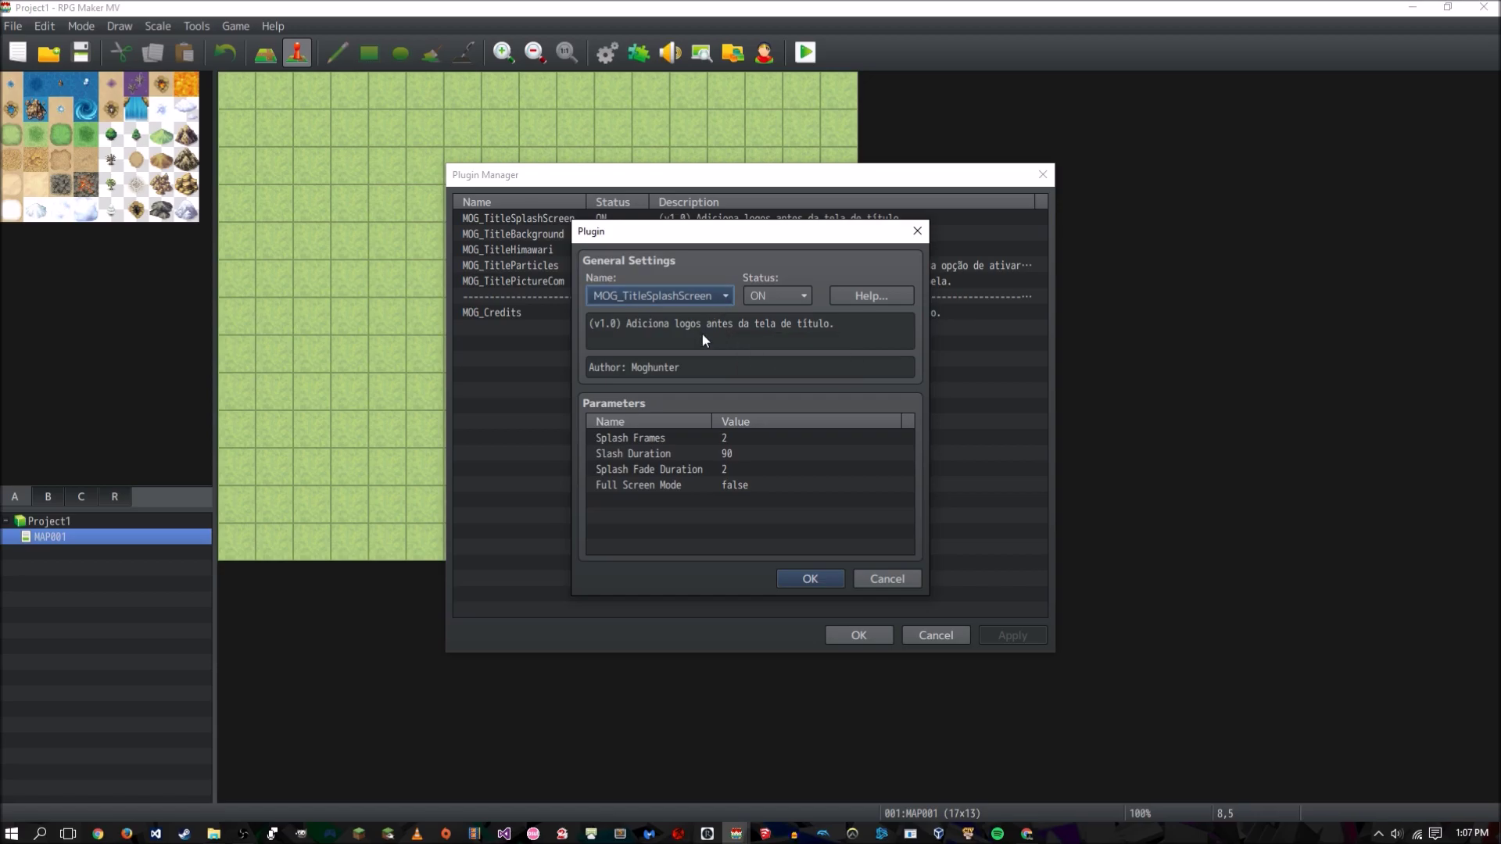
click(687, 439)
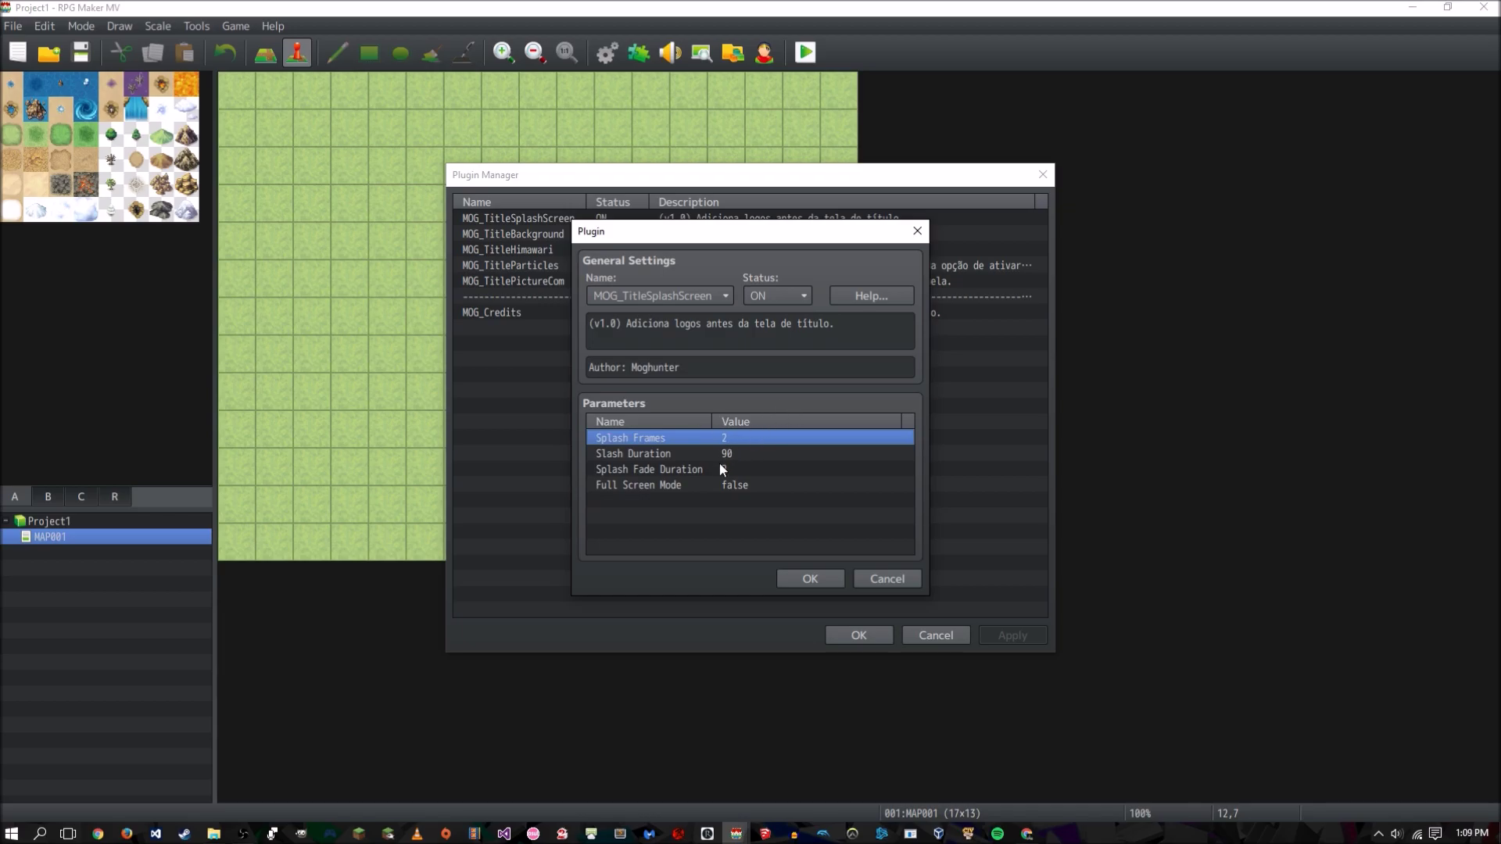
double_click(716, 435)
text(4)
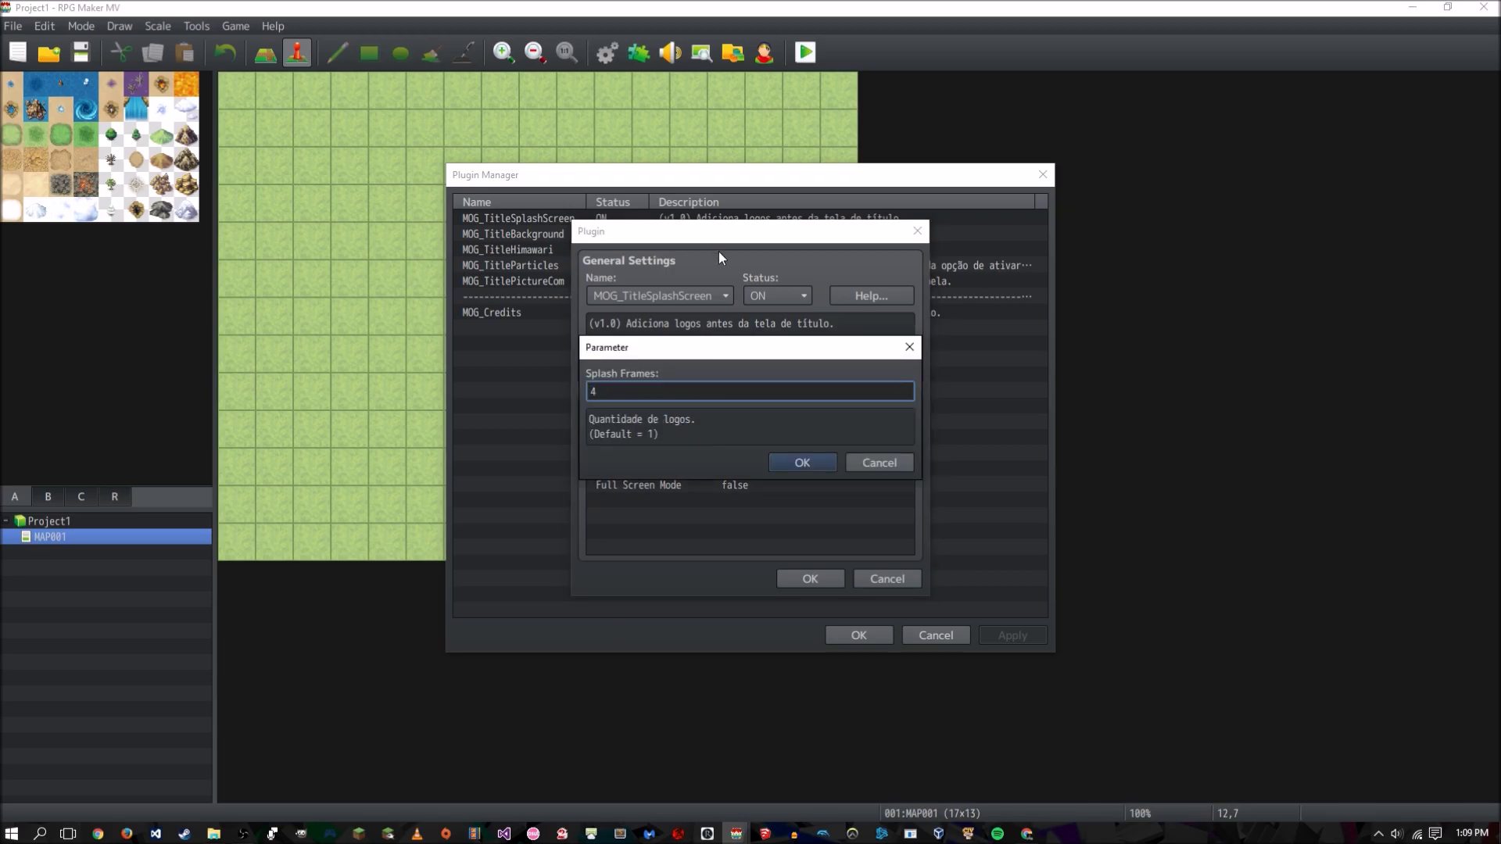
click(791, 466)
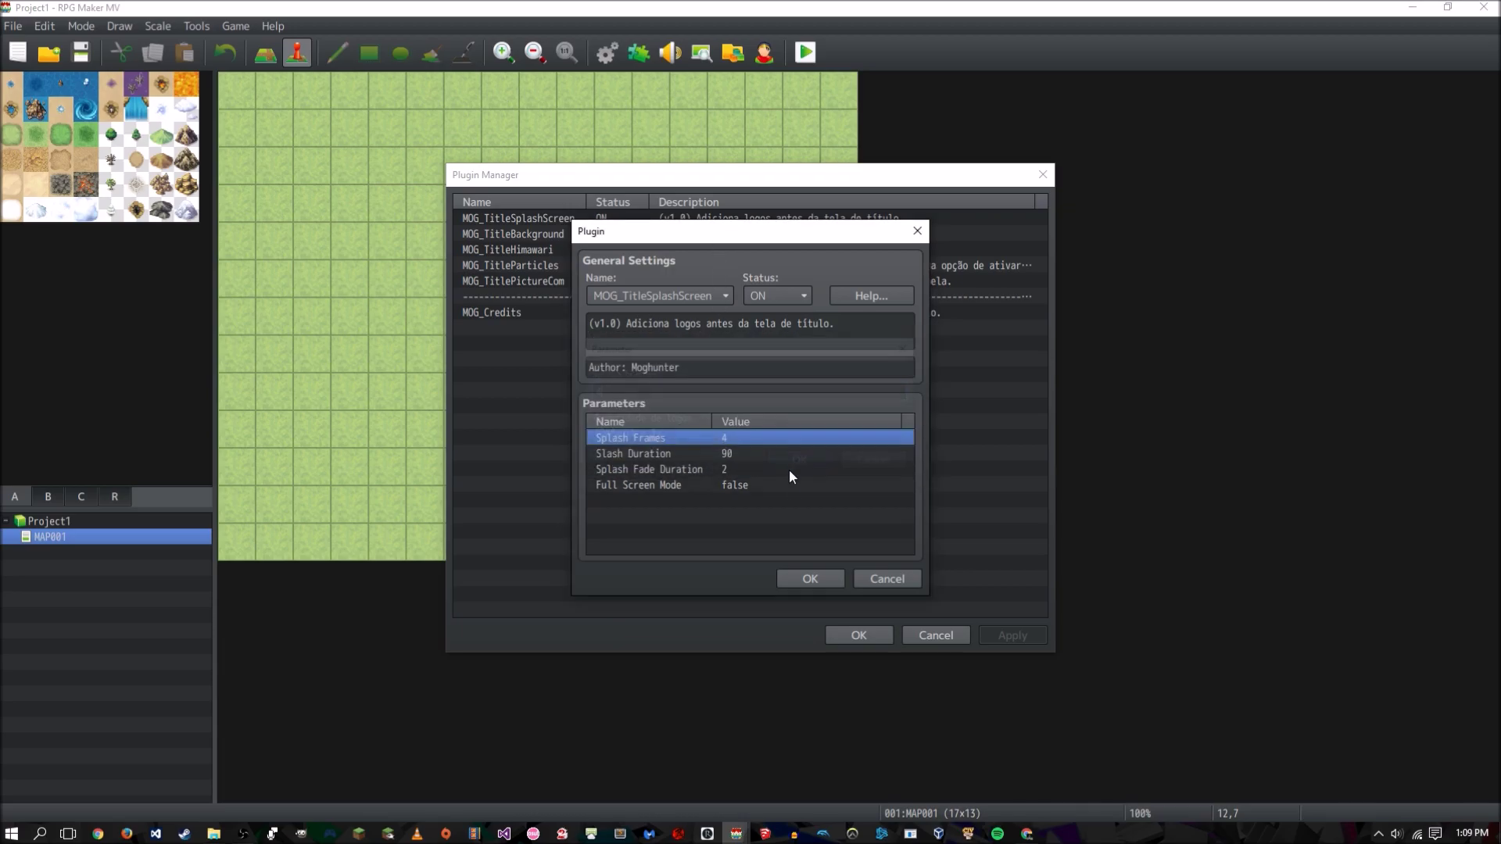
click(213, 834)
click(1240, 387)
- Inspect the Splash_0 to Splash_3 images in titles2, then return to the splash plugin's Slash Duration value
click(1435, 405)
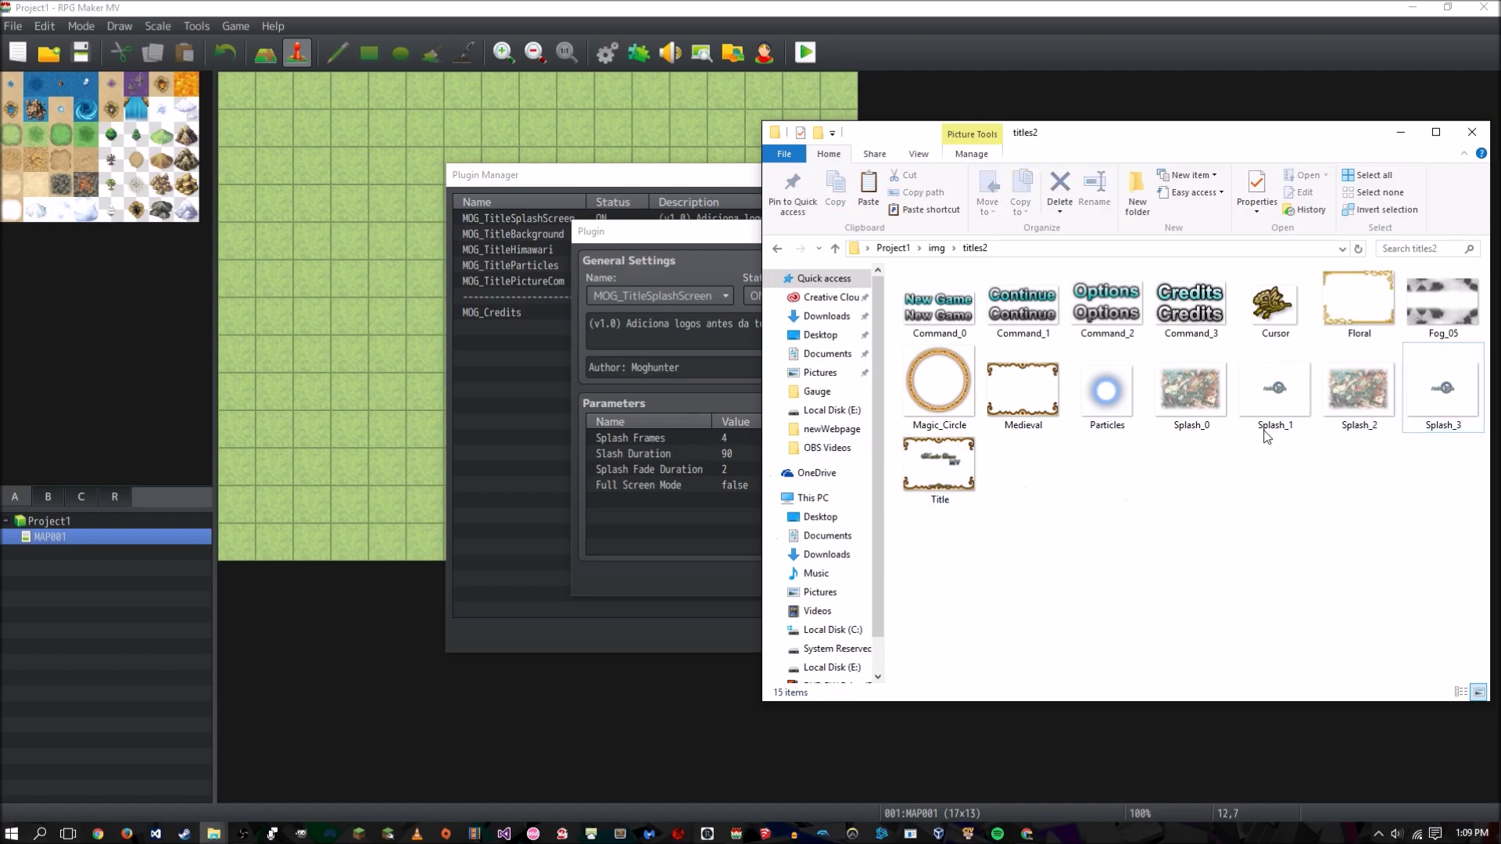
click(1190, 395)
click(1446, 414)
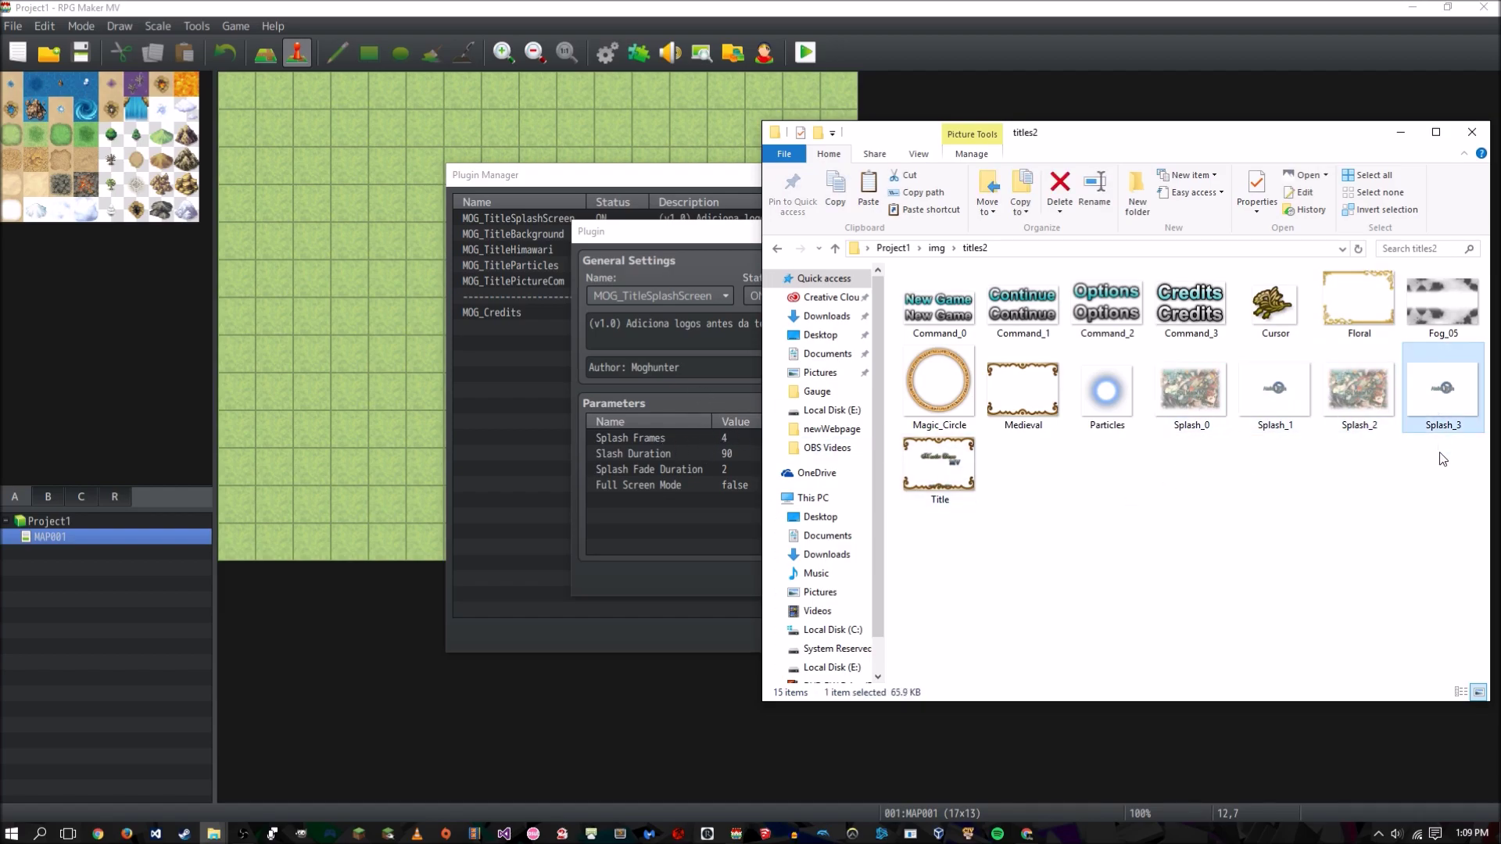
click(1456, 430)
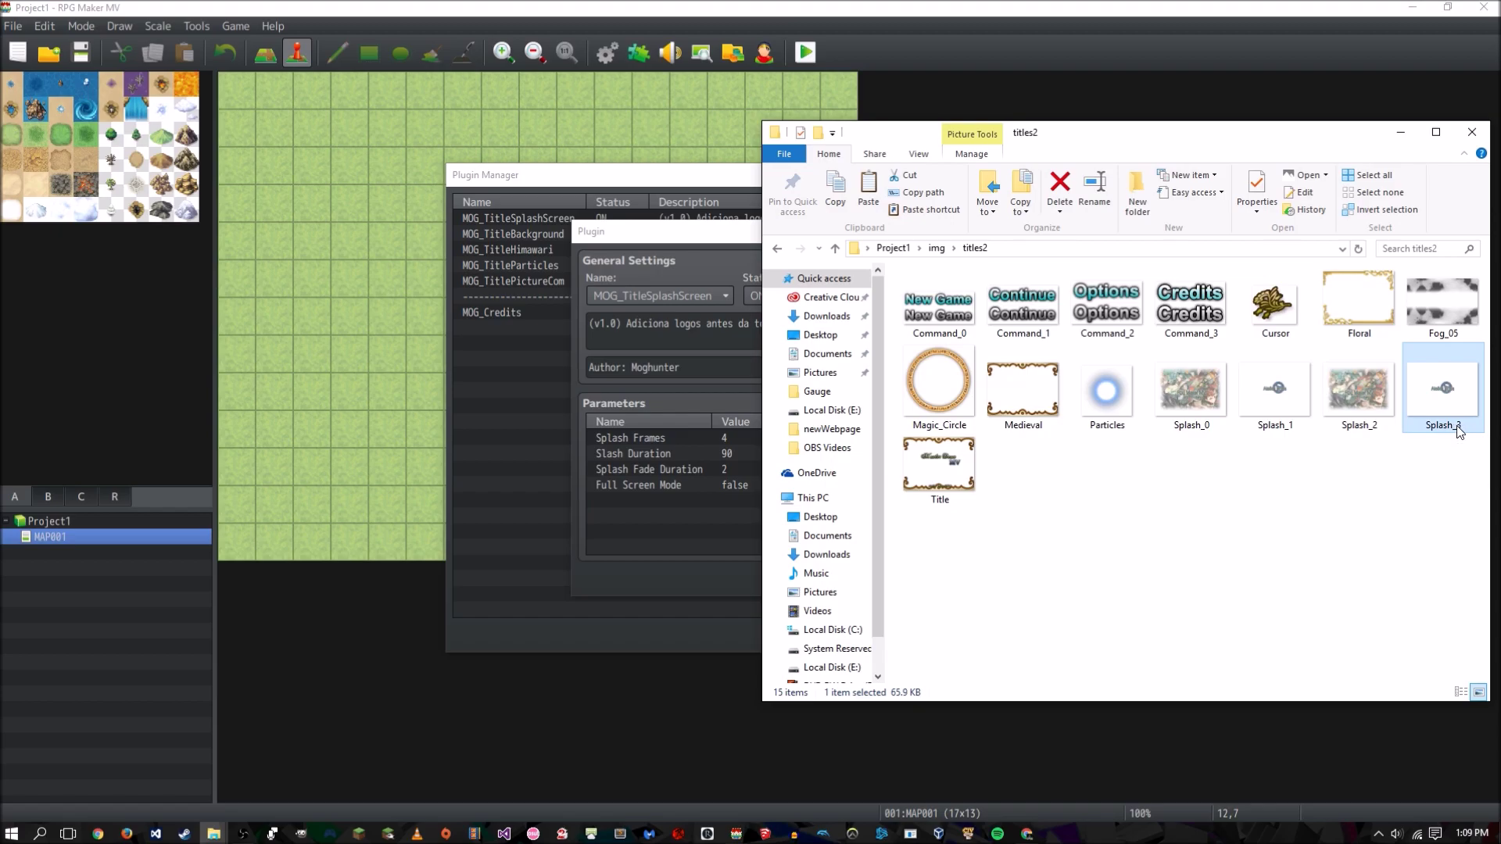
click(1446, 464)
mouse_move(1143, 430)
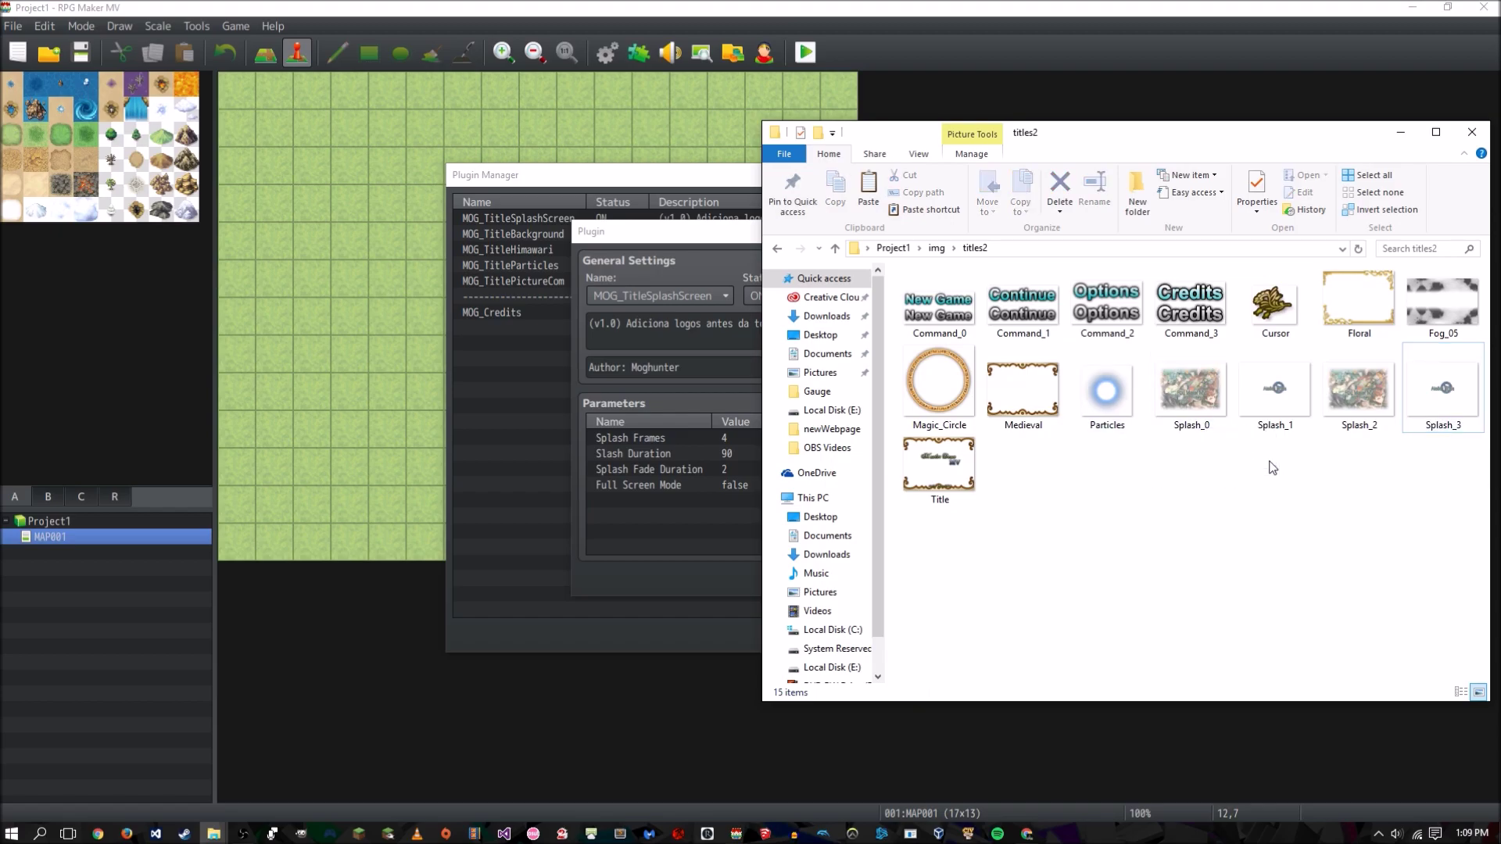
click(1368, 422)
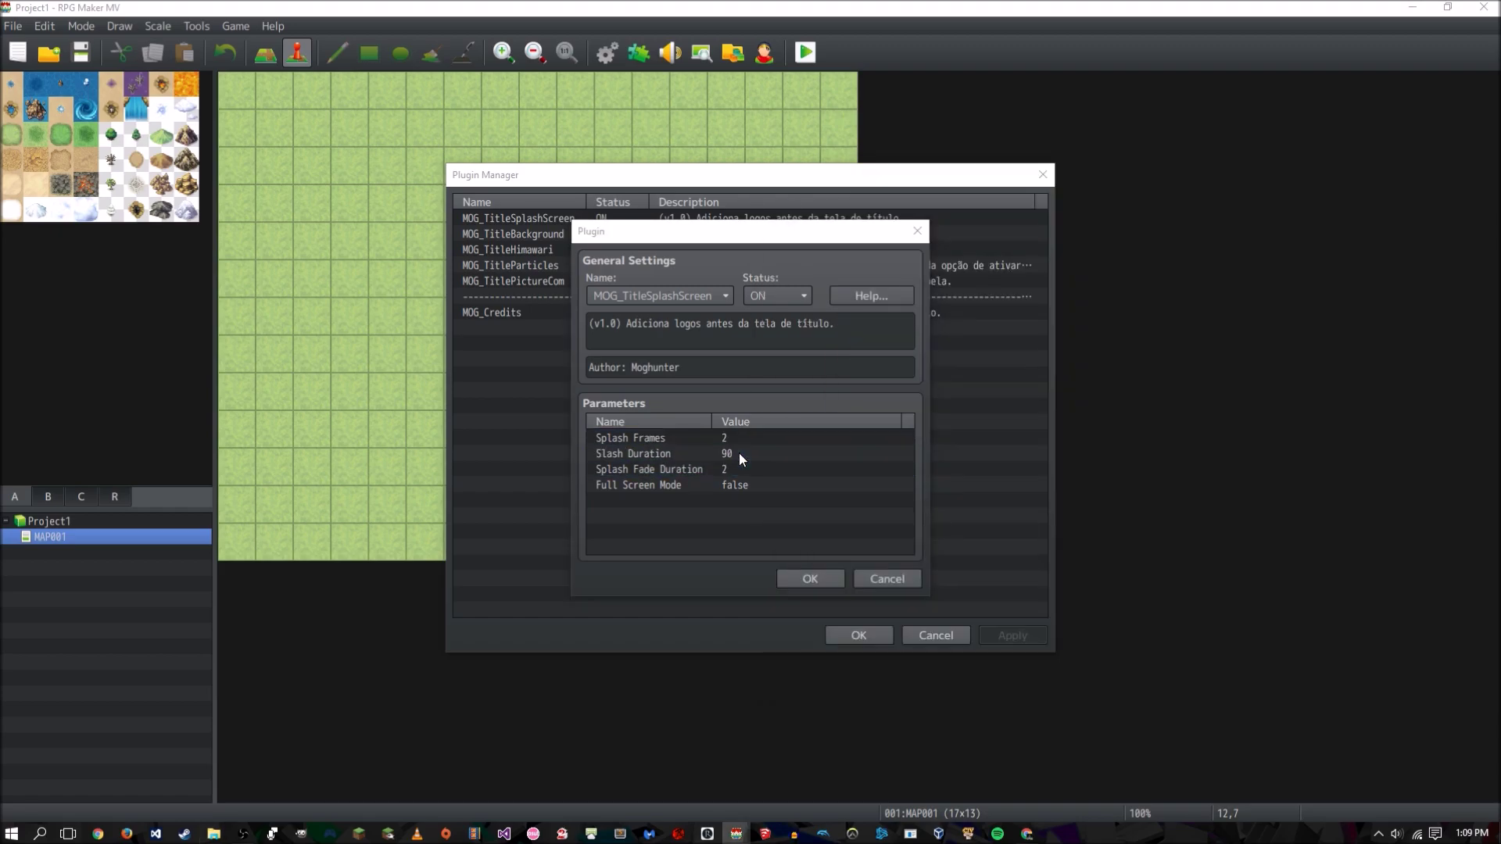
double_click(738, 453)
click(798, 462)
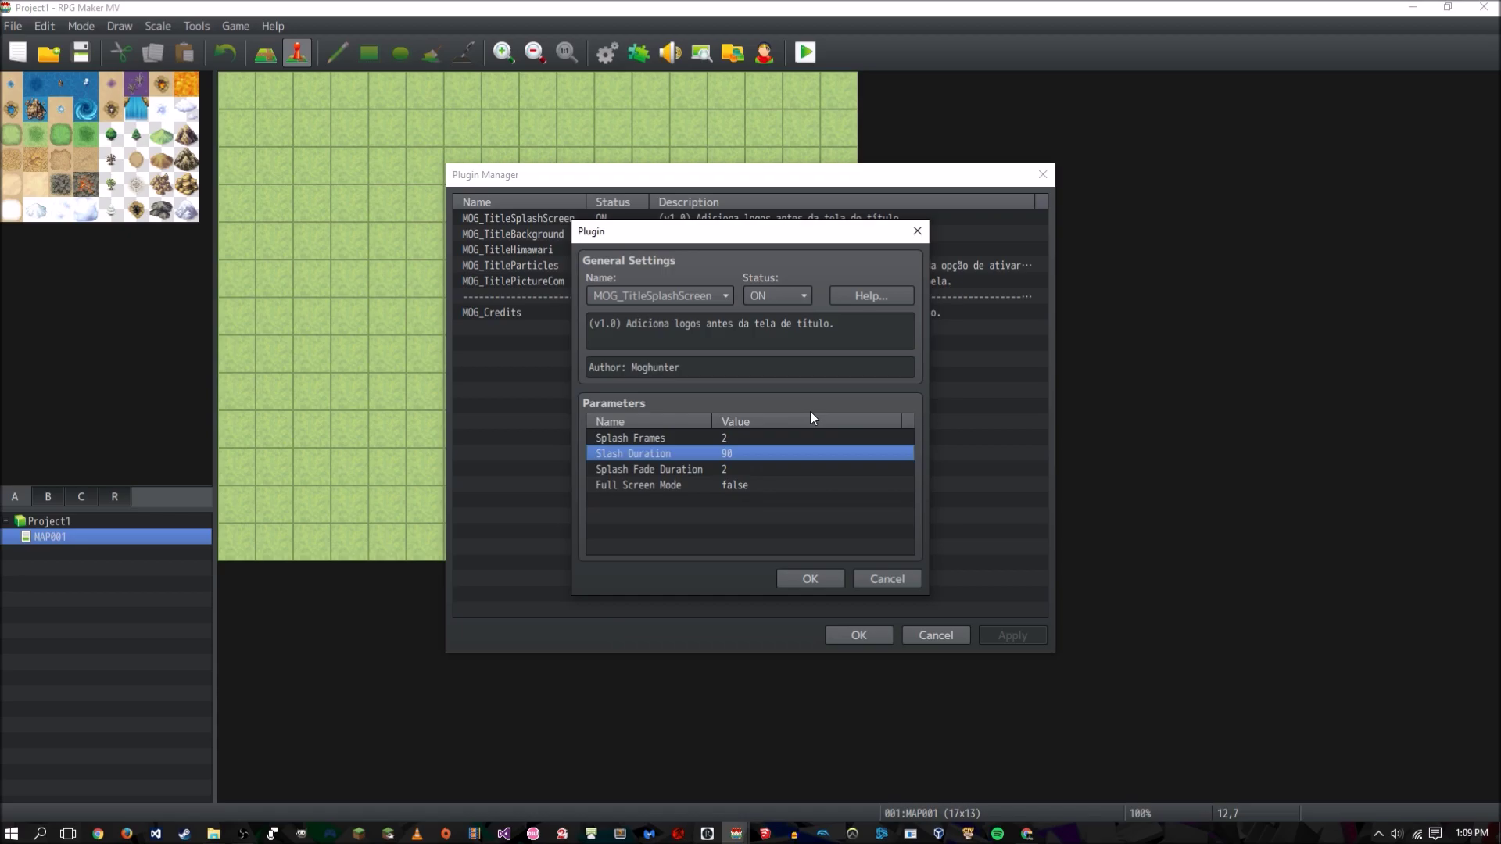
- Step down from Splash Fade Duration to Full Screen Mode, edit it, and close the MOG_TitleSplashScreen settings
click(767, 469)
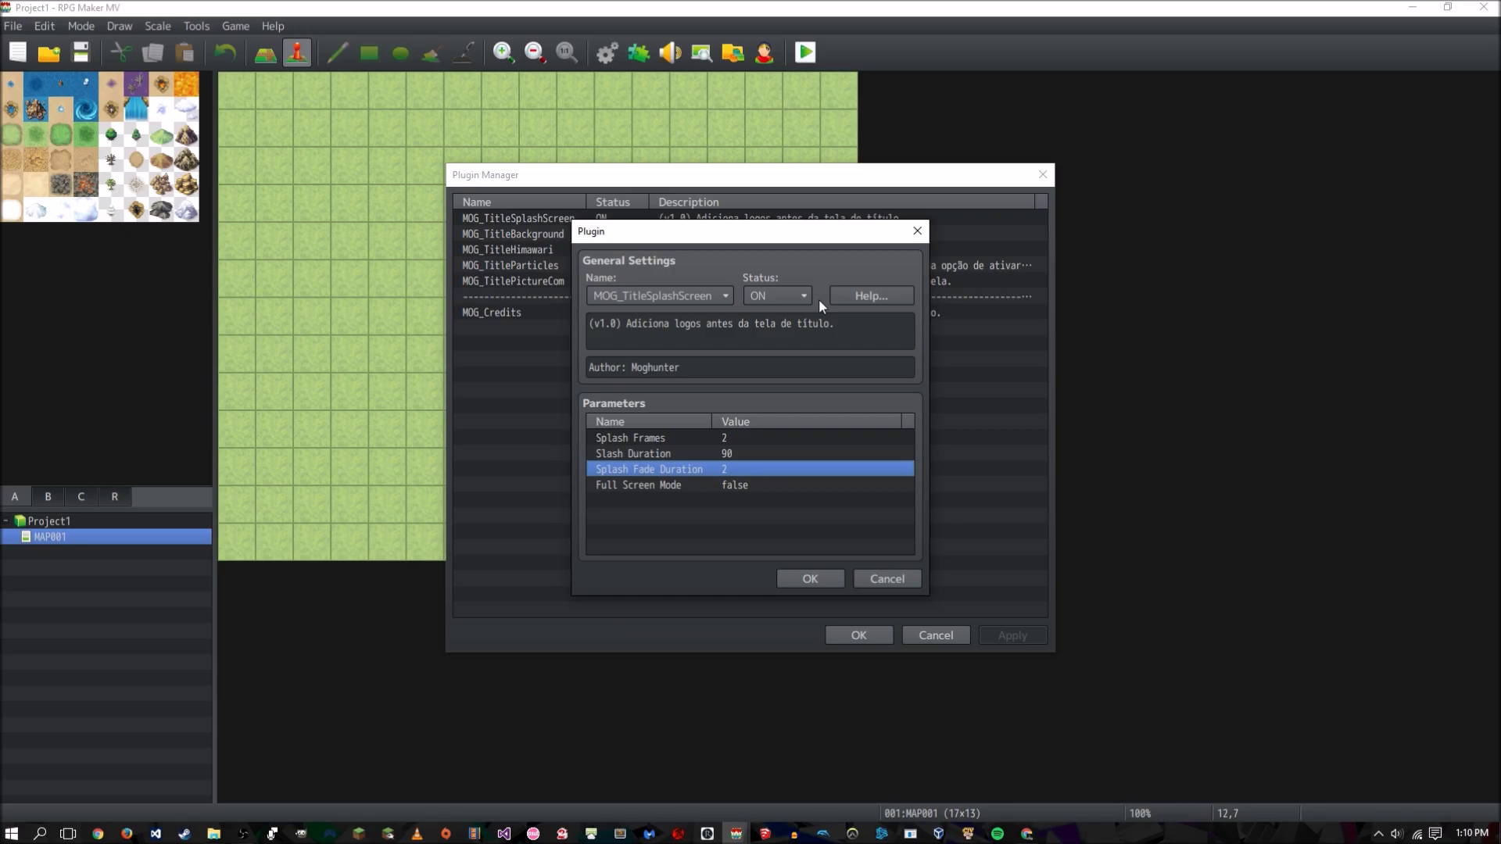
key(Down)
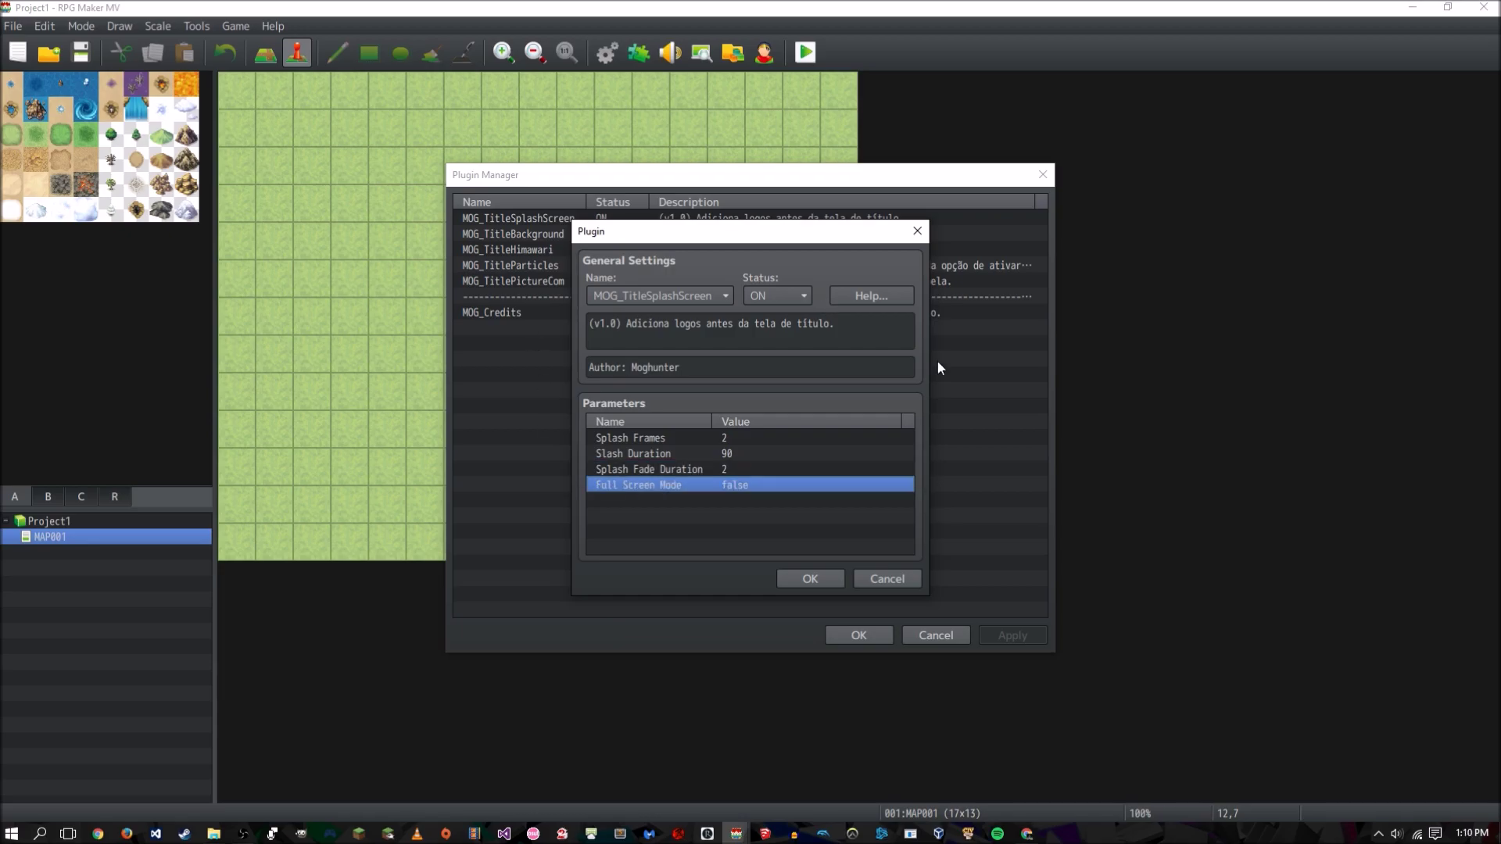
key(Return)
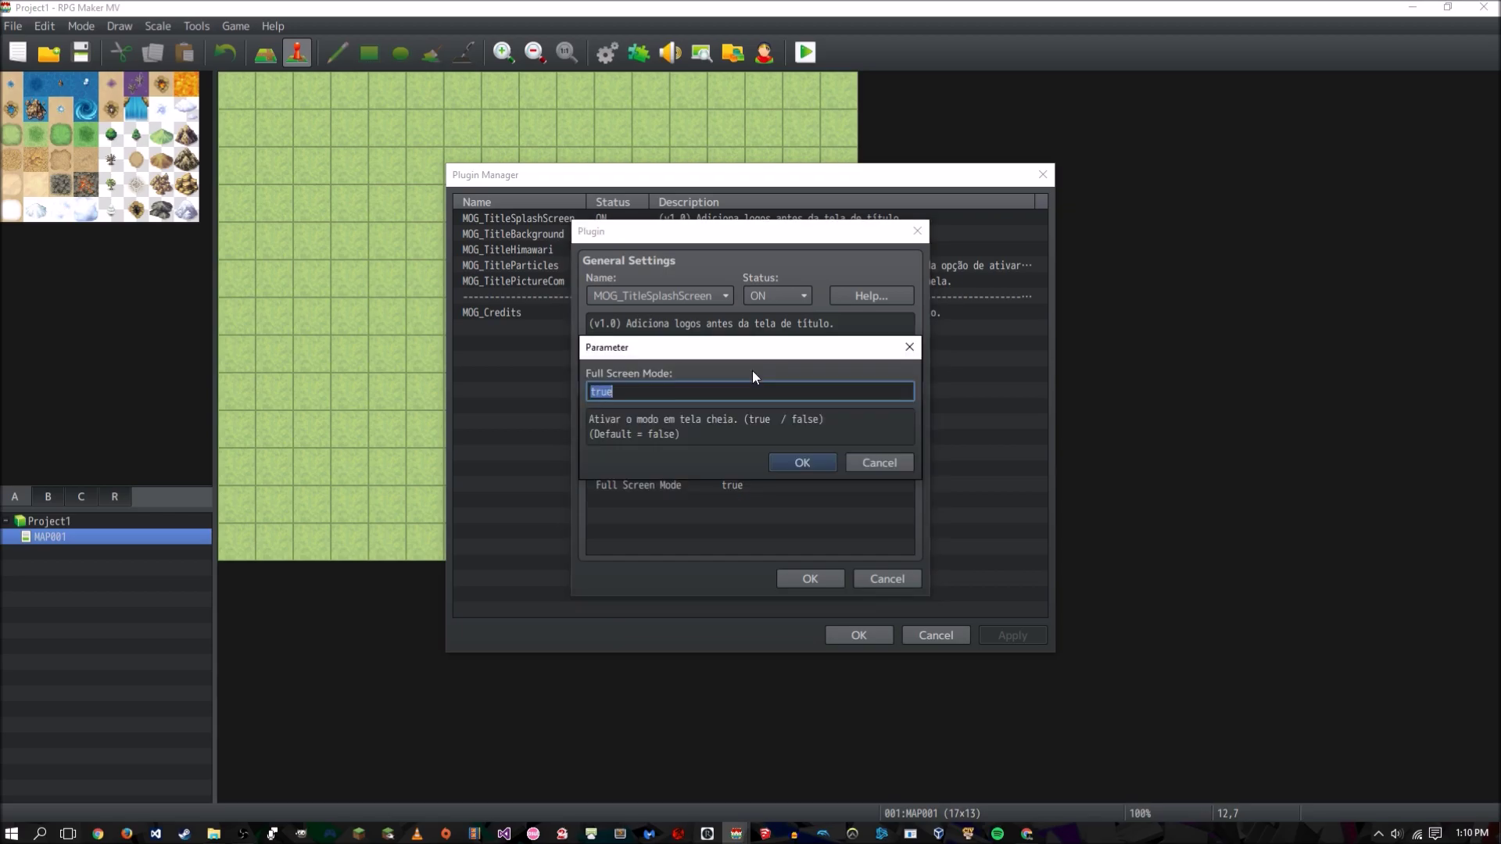
text(true)
key(Return)
key(Return)
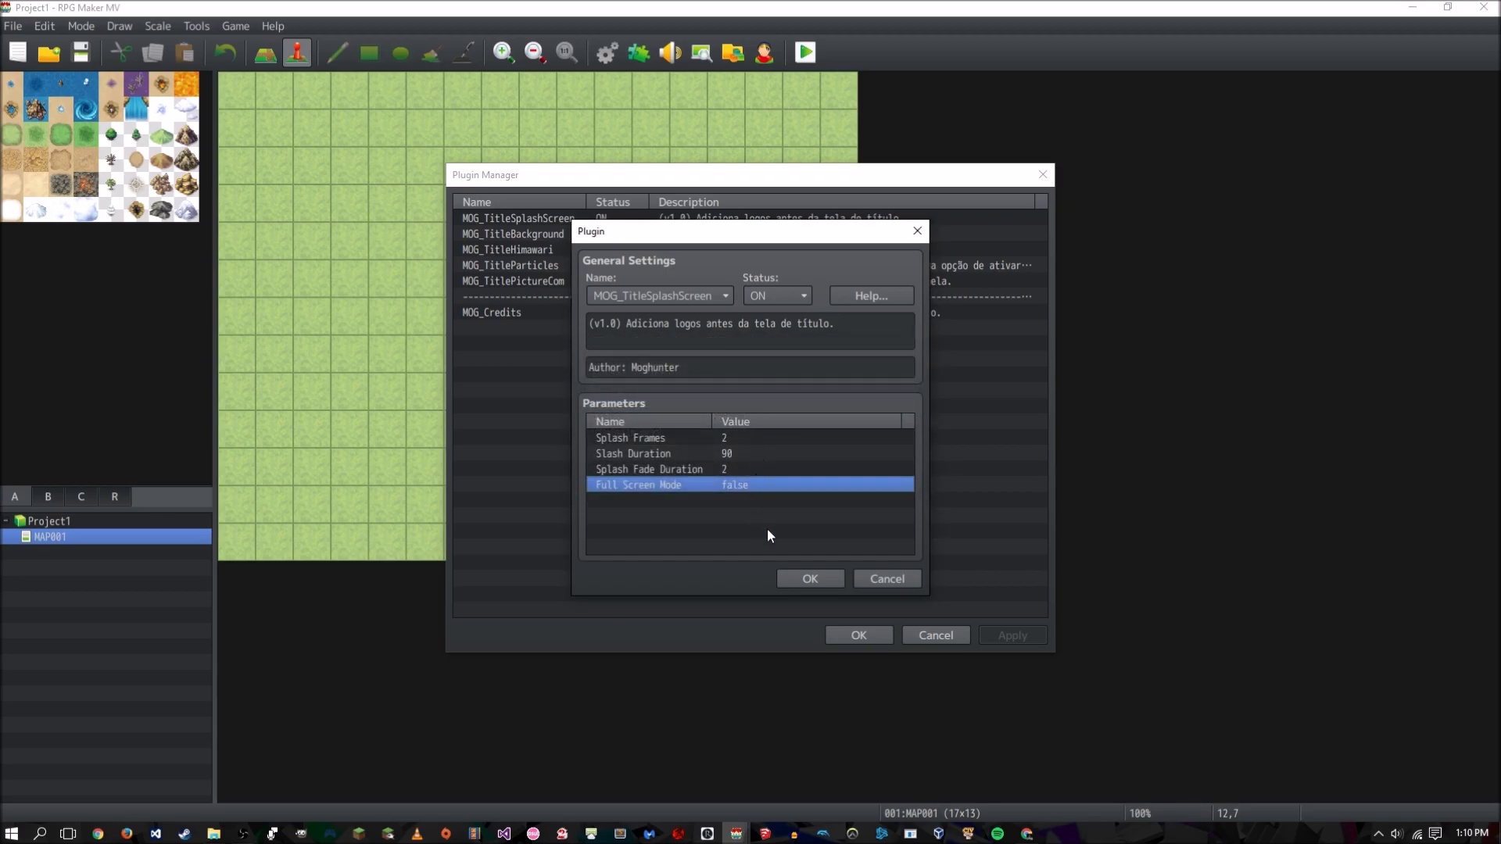
click(808, 578)
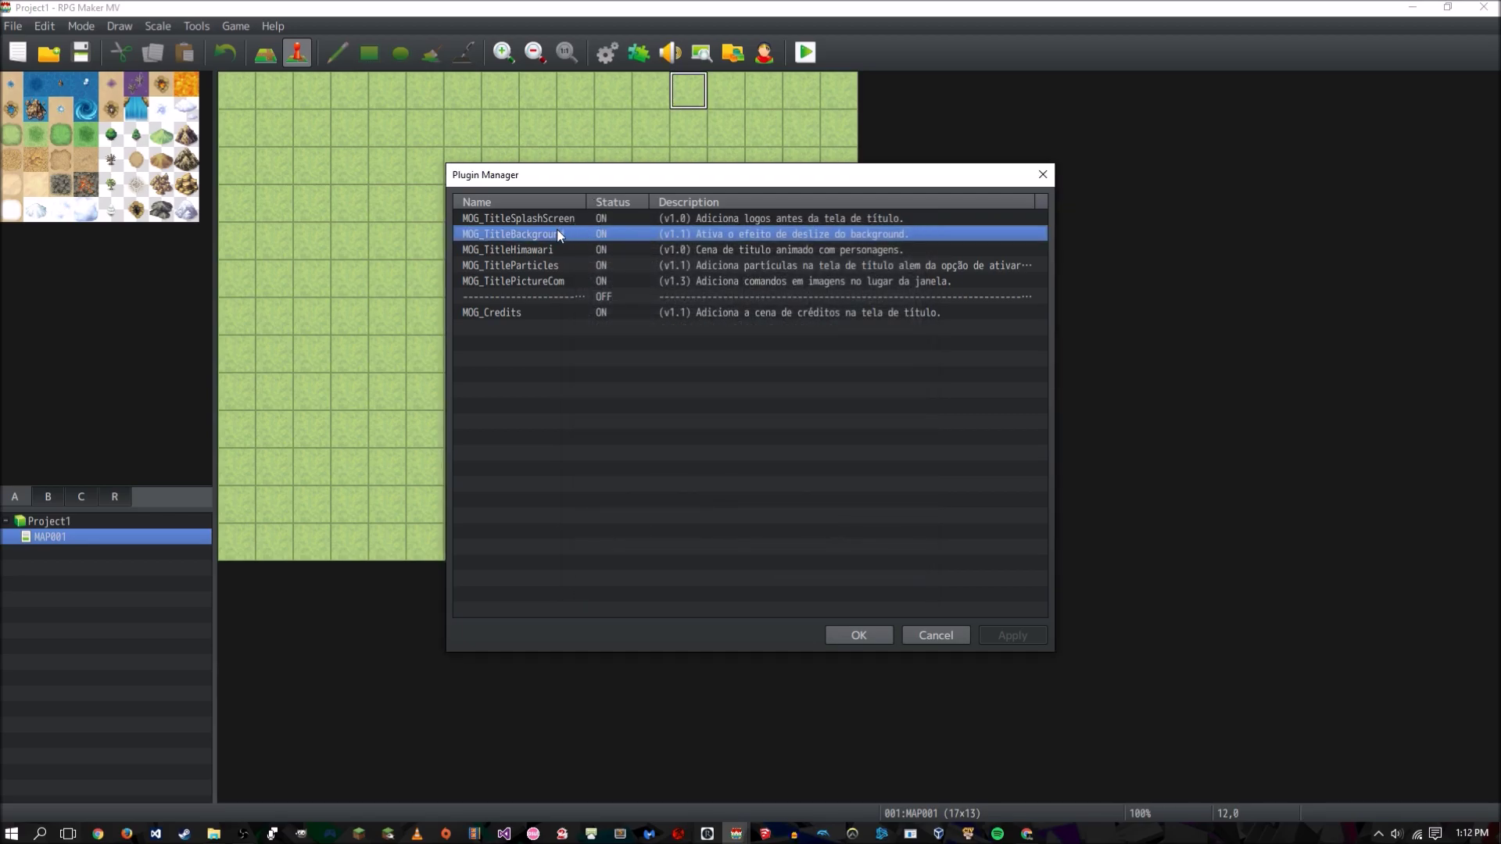
- Look over MOG_TitleBackground's scroll parameters and the MOG_TitleHimawari settings without changes
double_click(557, 233)
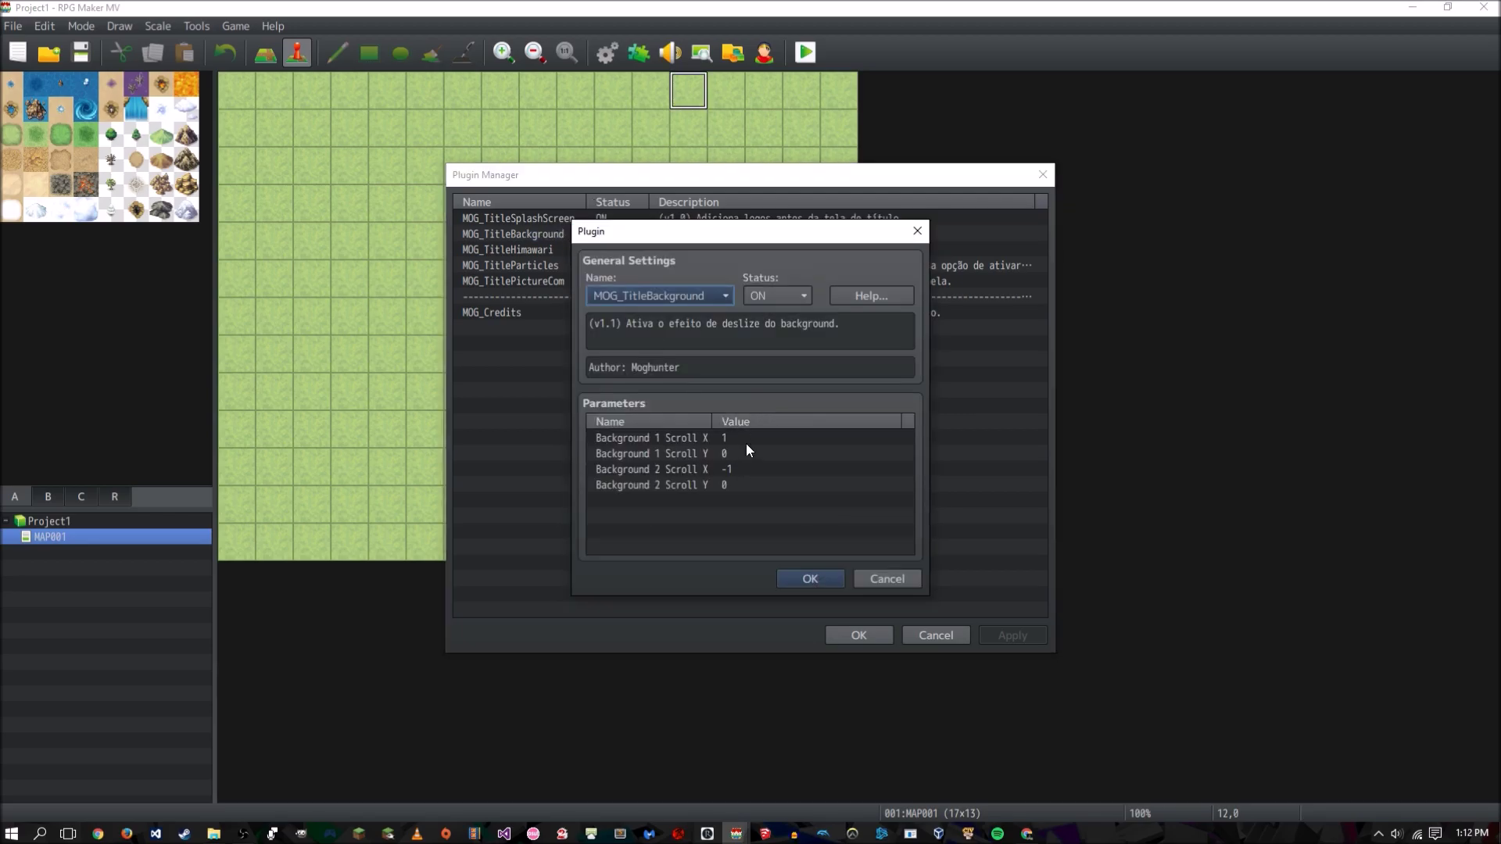
click(711, 434)
click(718, 480)
click(674, 472)
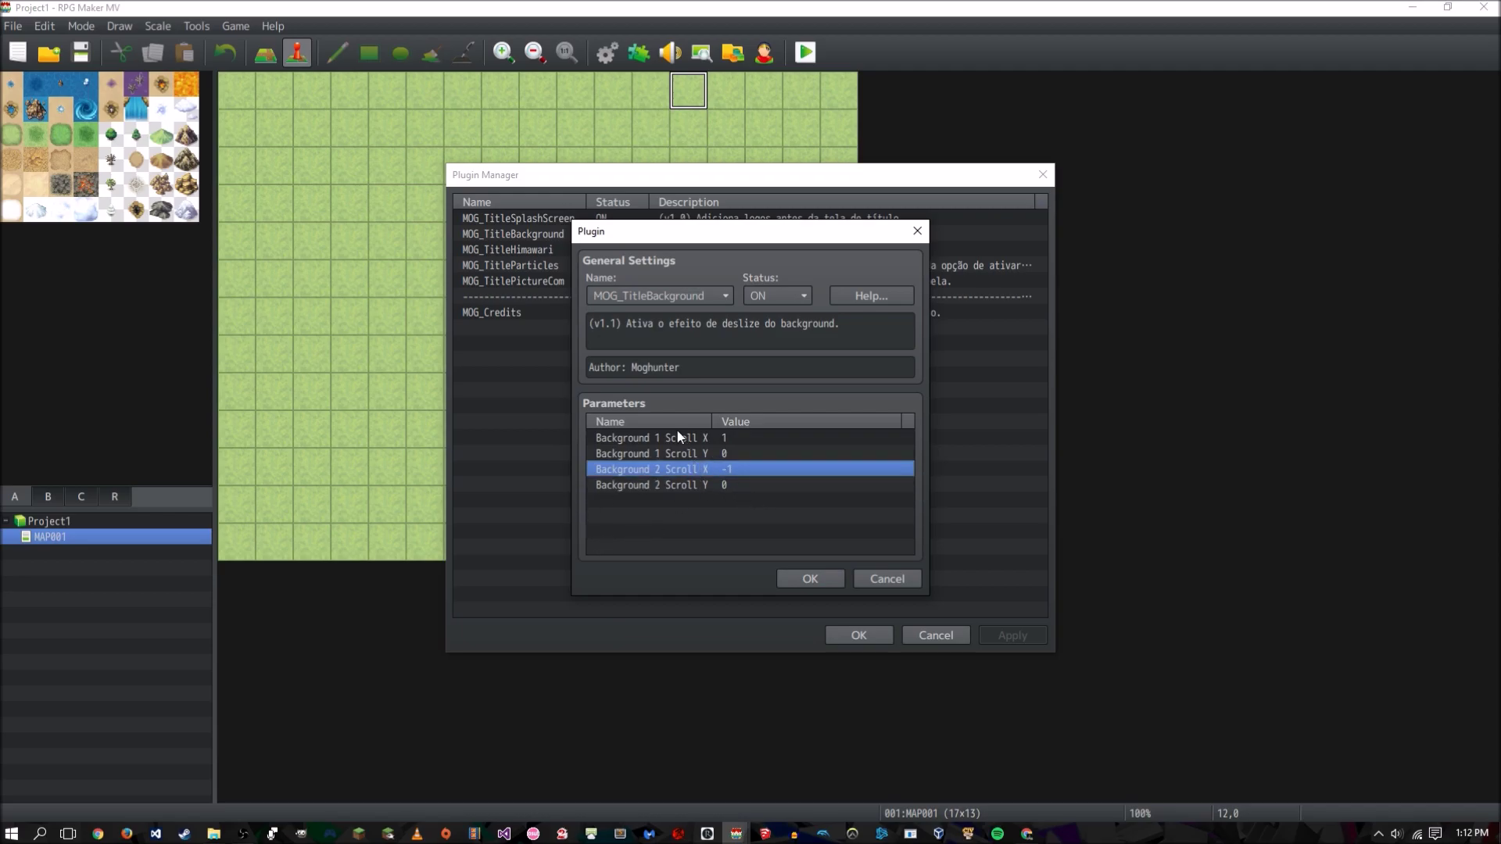
click(722, 449)
click(726, 441)
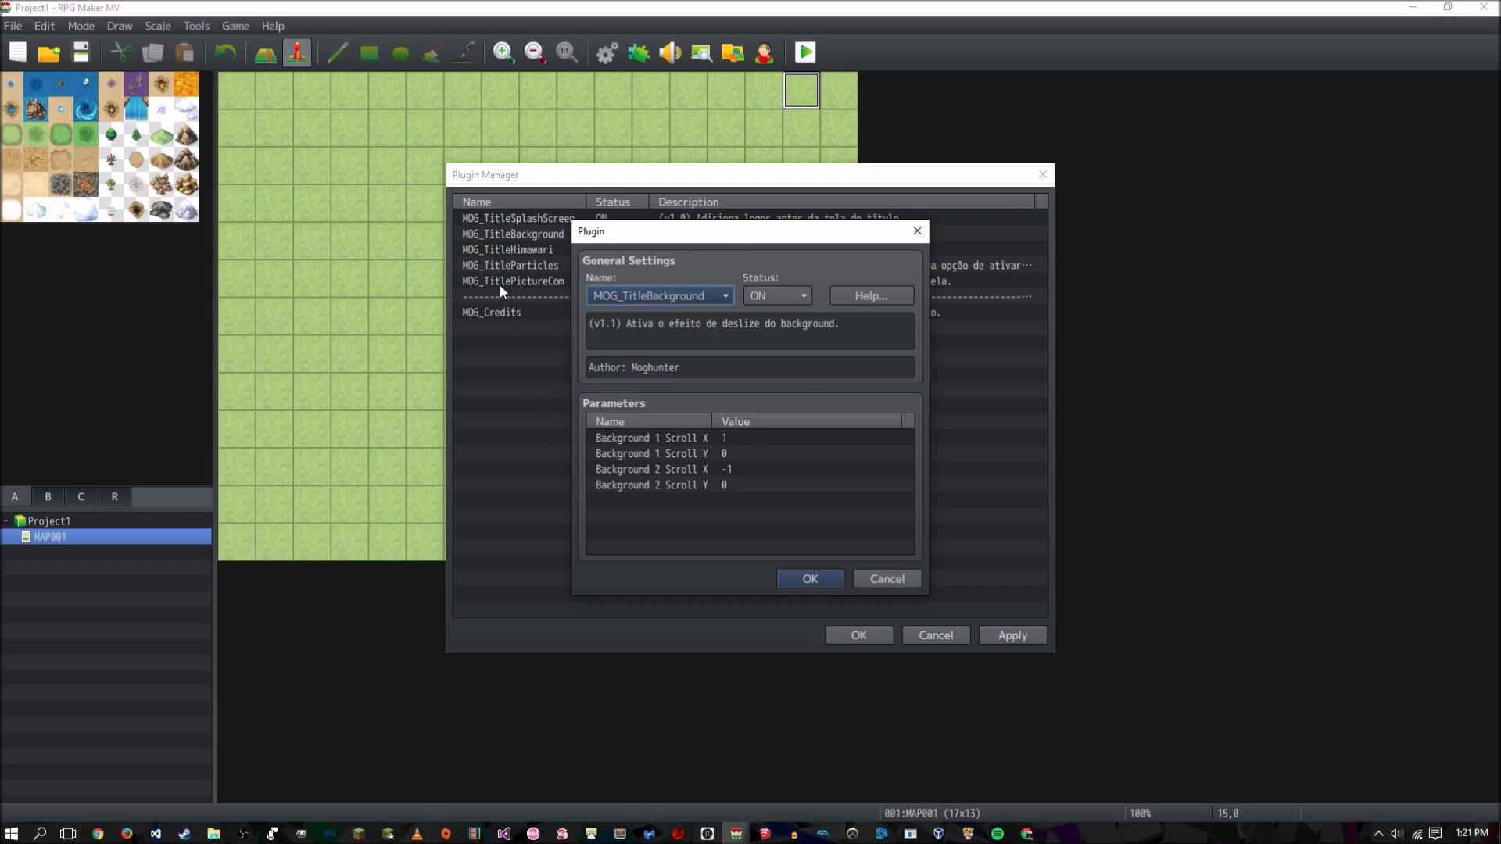
click(805, 579)
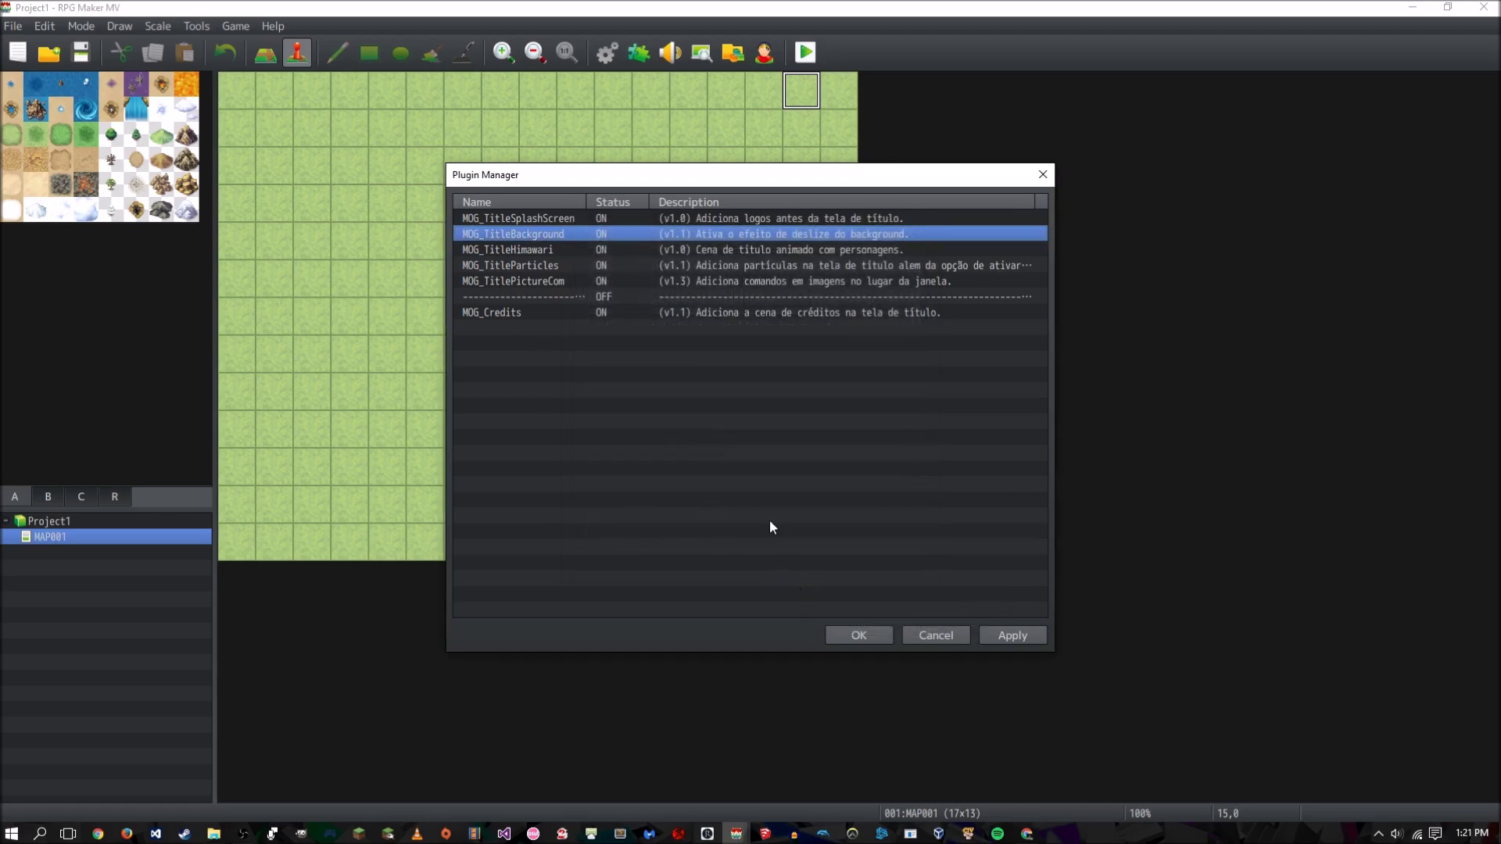
double_click(622, 252)
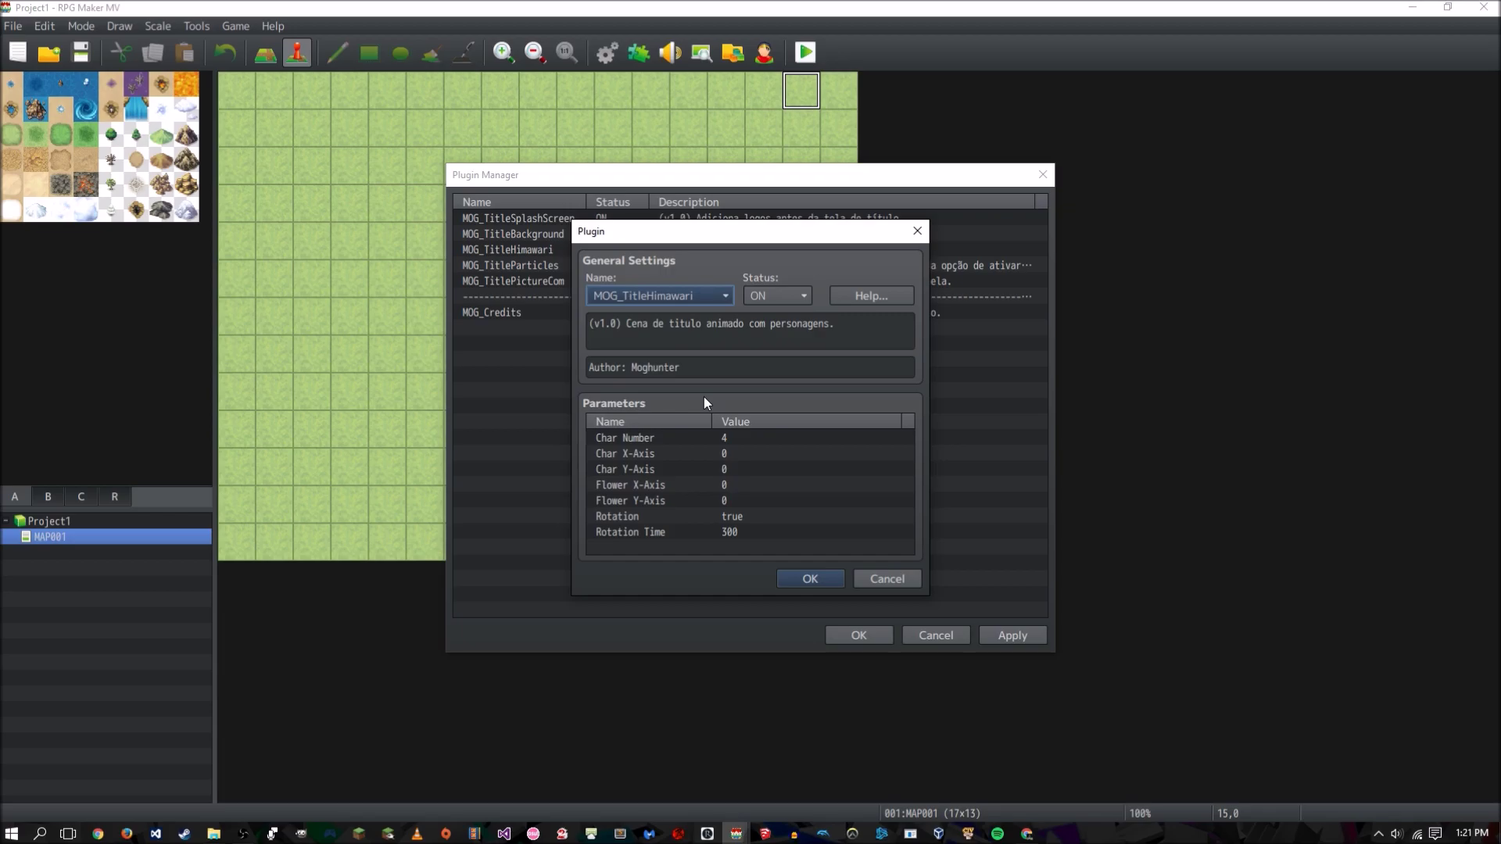
click(794, 583)
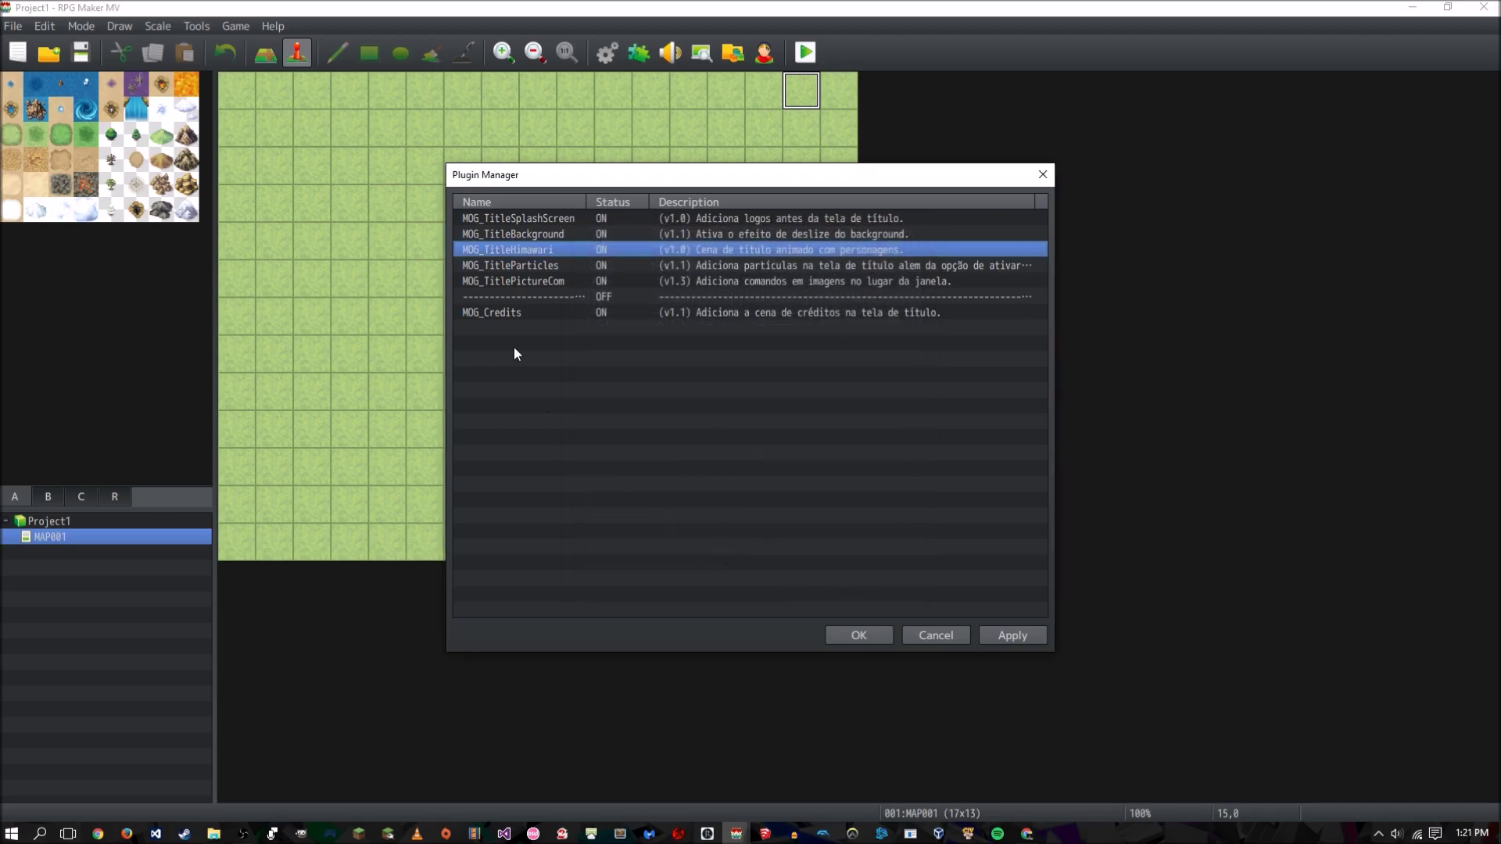
- Set MOG_TitleBackground's Background 1 and Background 2 Scroll X both to 0 and save the plugin list
double_click(604, 234)
double_click(730, 435)
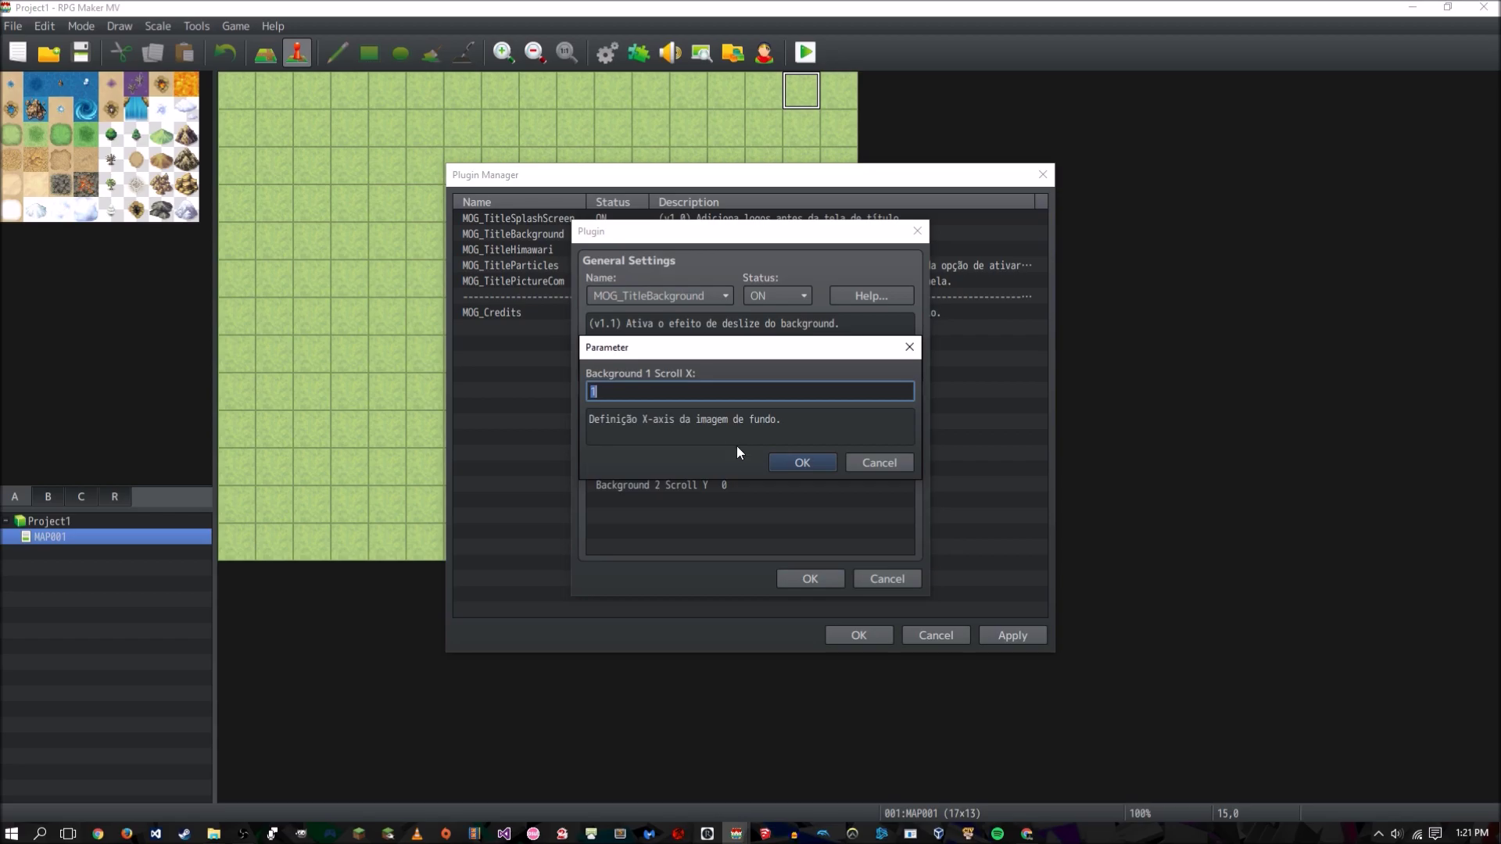
text(0)
click(769, 462)
double_click(762, 464)
text(0)
click(804, 469)
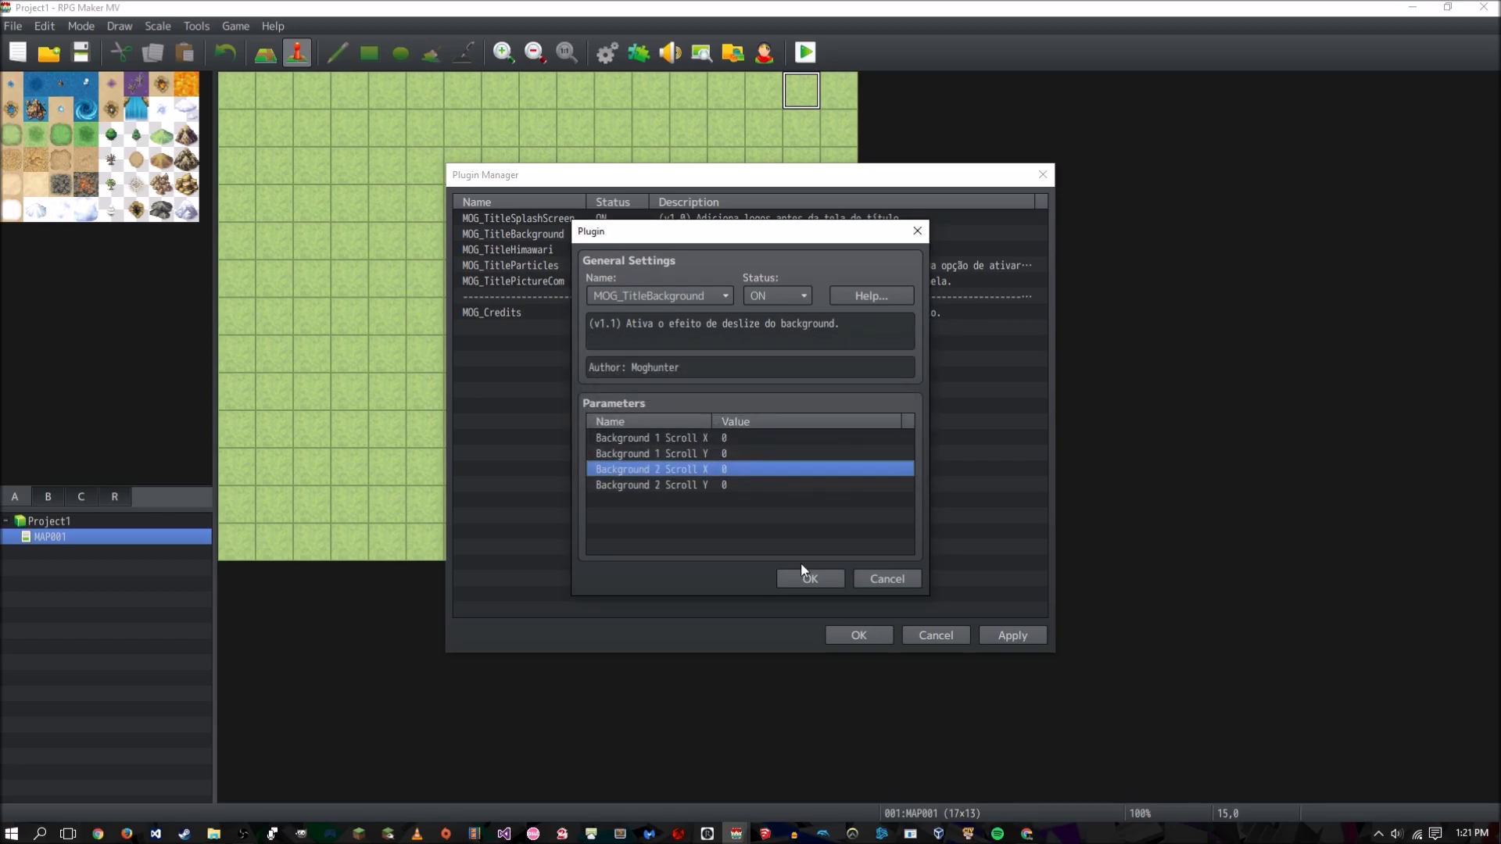
click(805, 577)
click(858, 633)
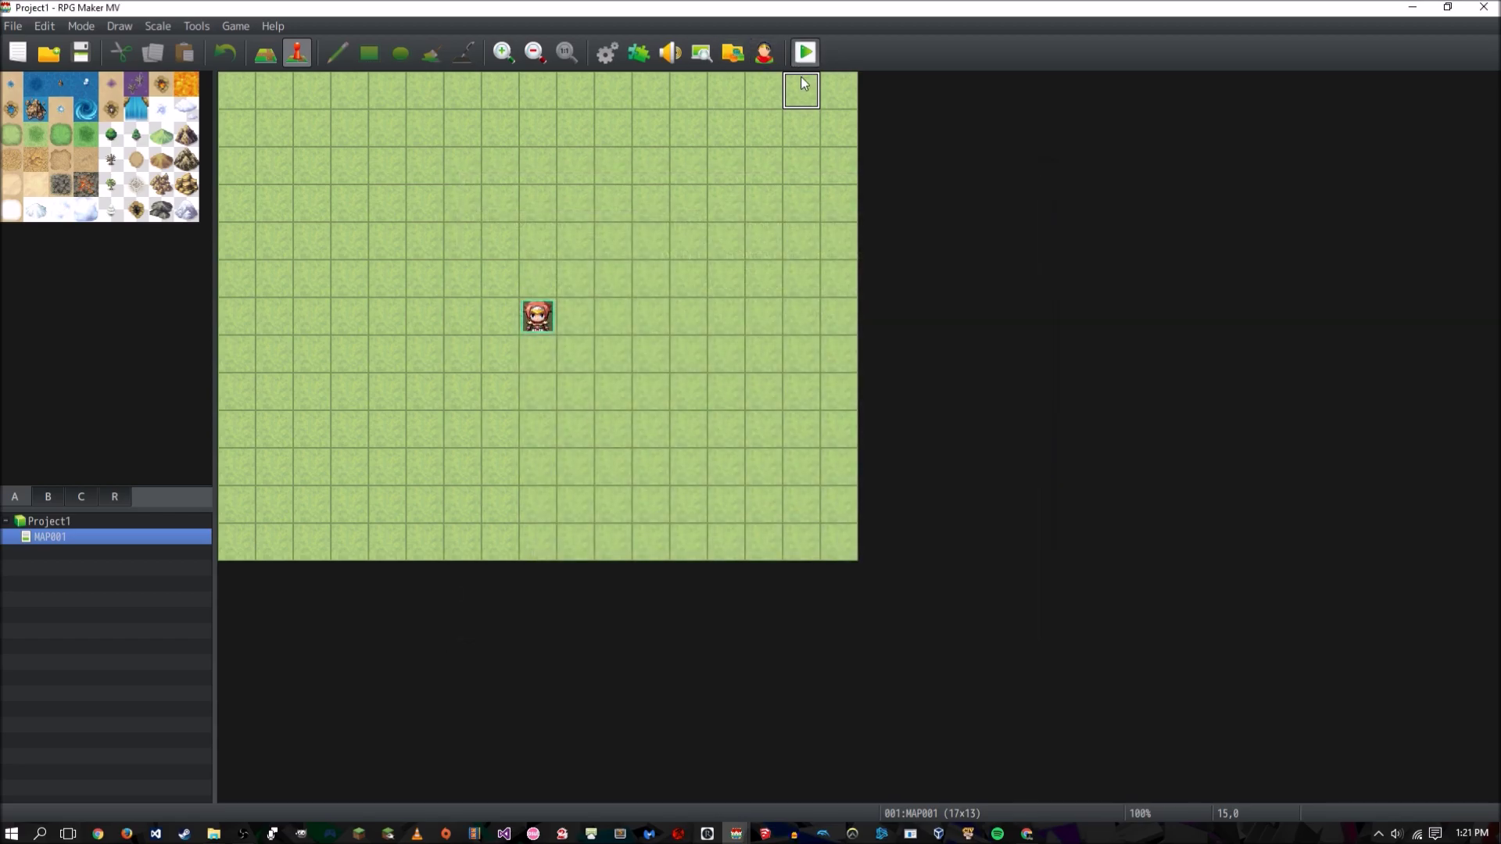
- Playtest the game to preview the Master Demo MV title with its animated characters
click(805, 52)
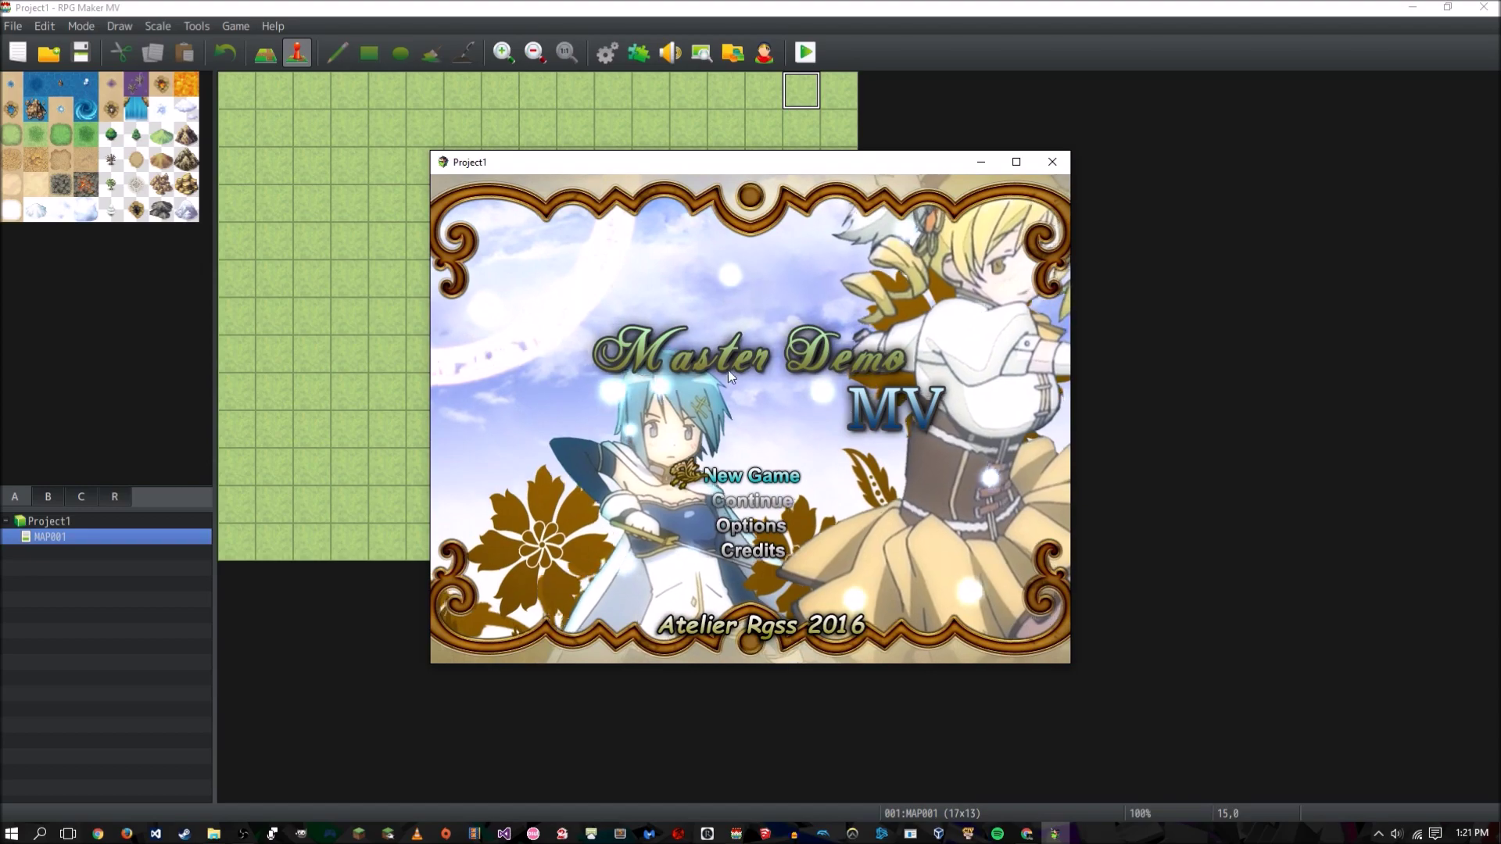
key(alt+F4)
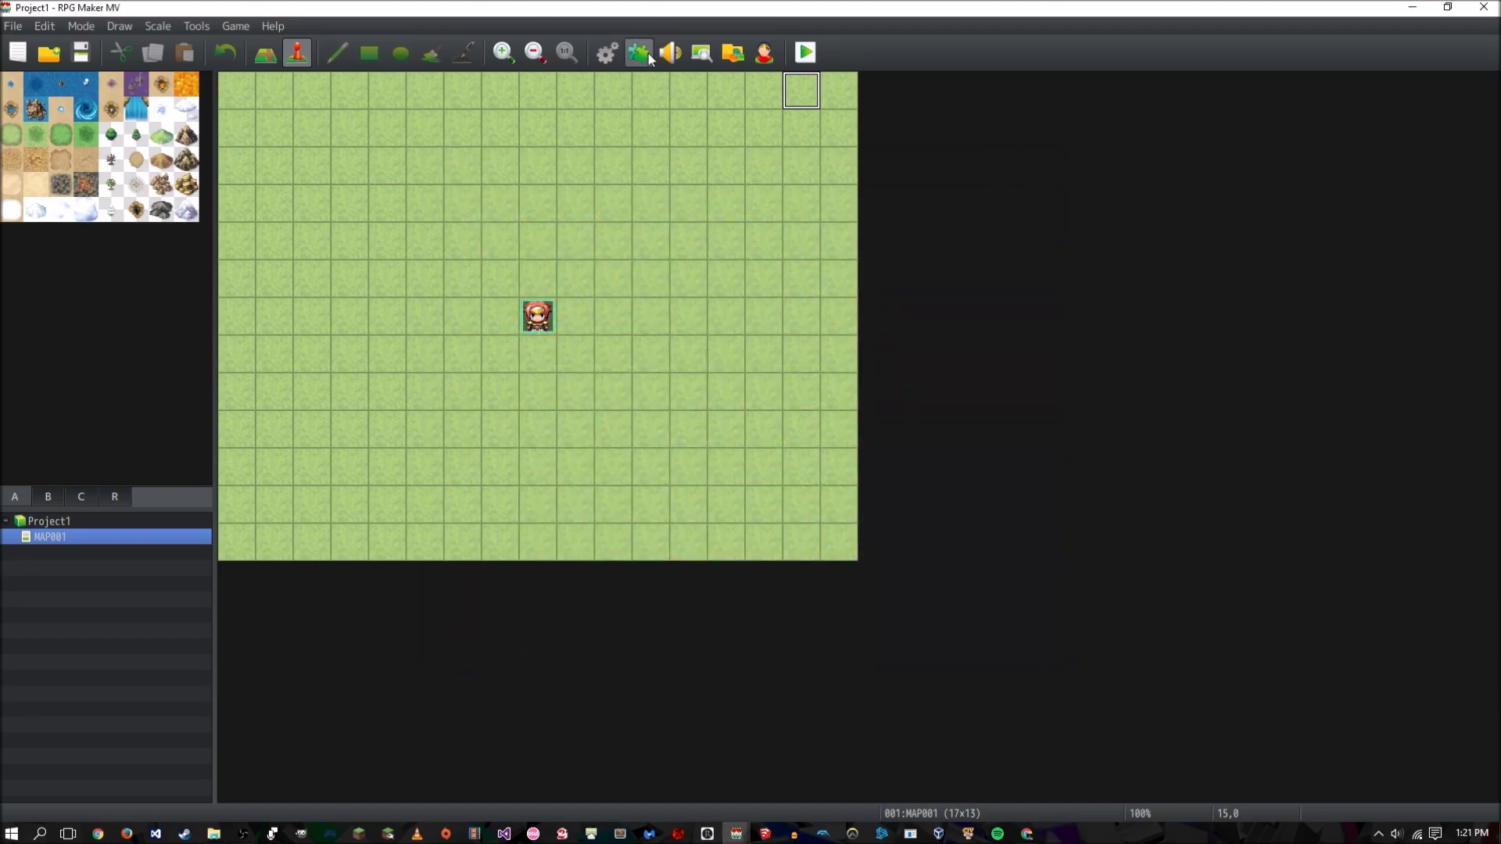
click(640, 52)
- Turn the MOG_TitleHimawari plugin OFF and save the plugin list
right_click(597, 250)
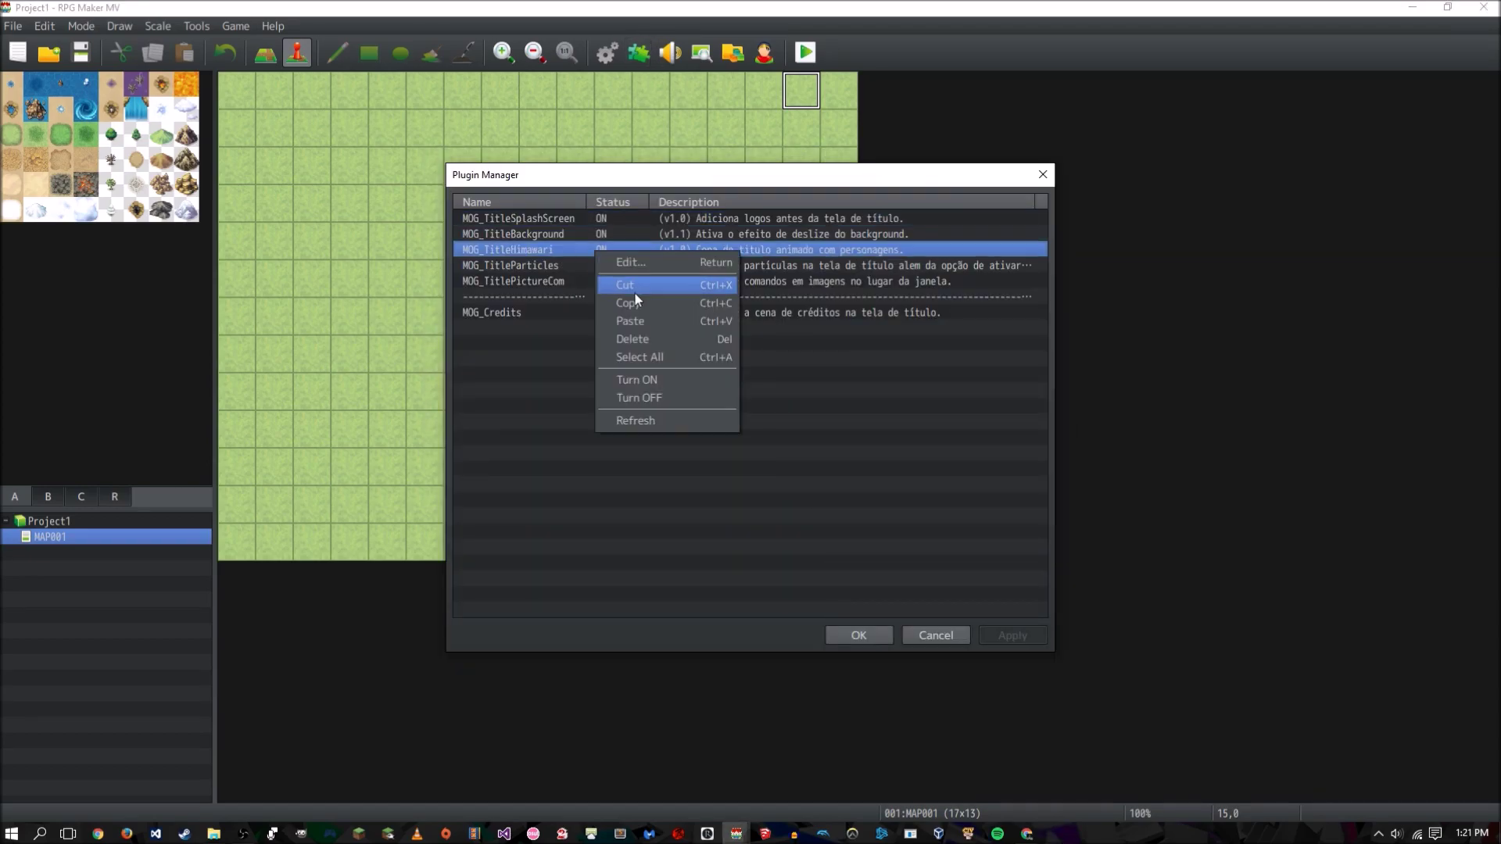
click(663, 391)
click(858, 635)
- Choose Background_1 and Magic_Circle as the Title Screen images in Database > System
key(F9)
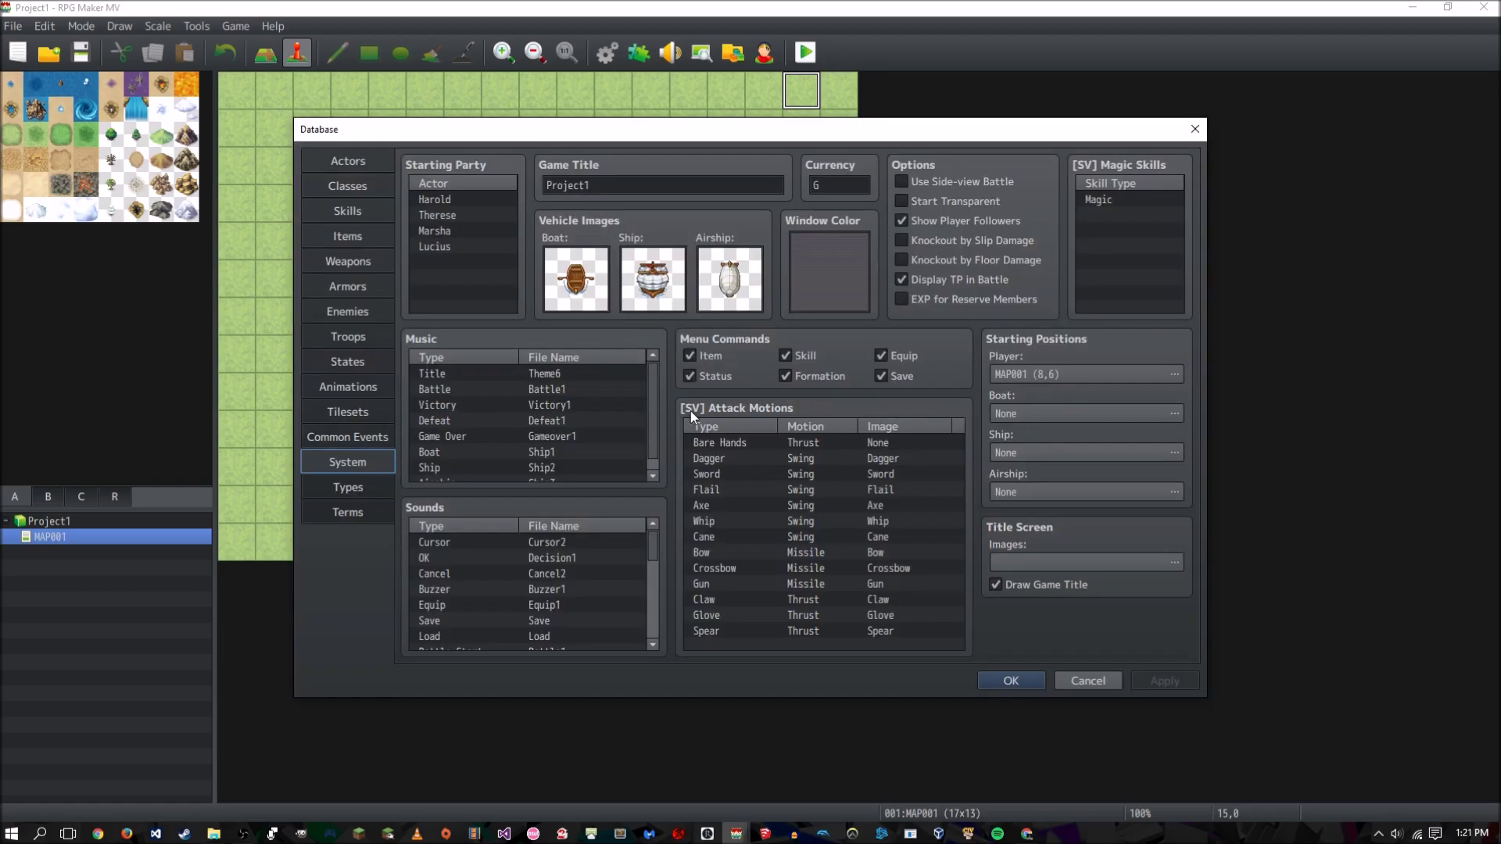
double_click(1034, 562)
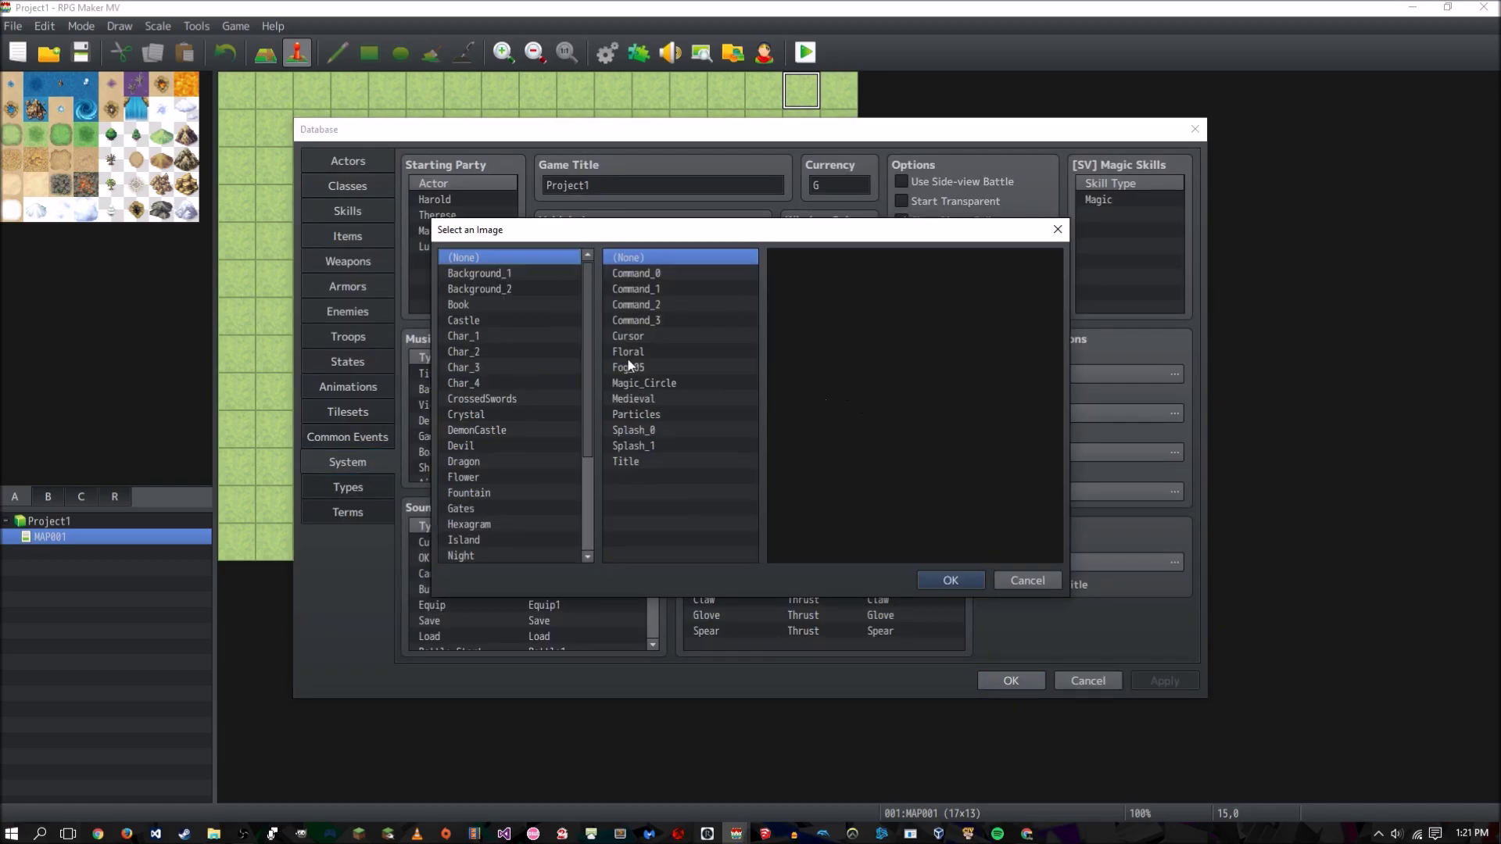
click(510, 275)
click(650, 291)
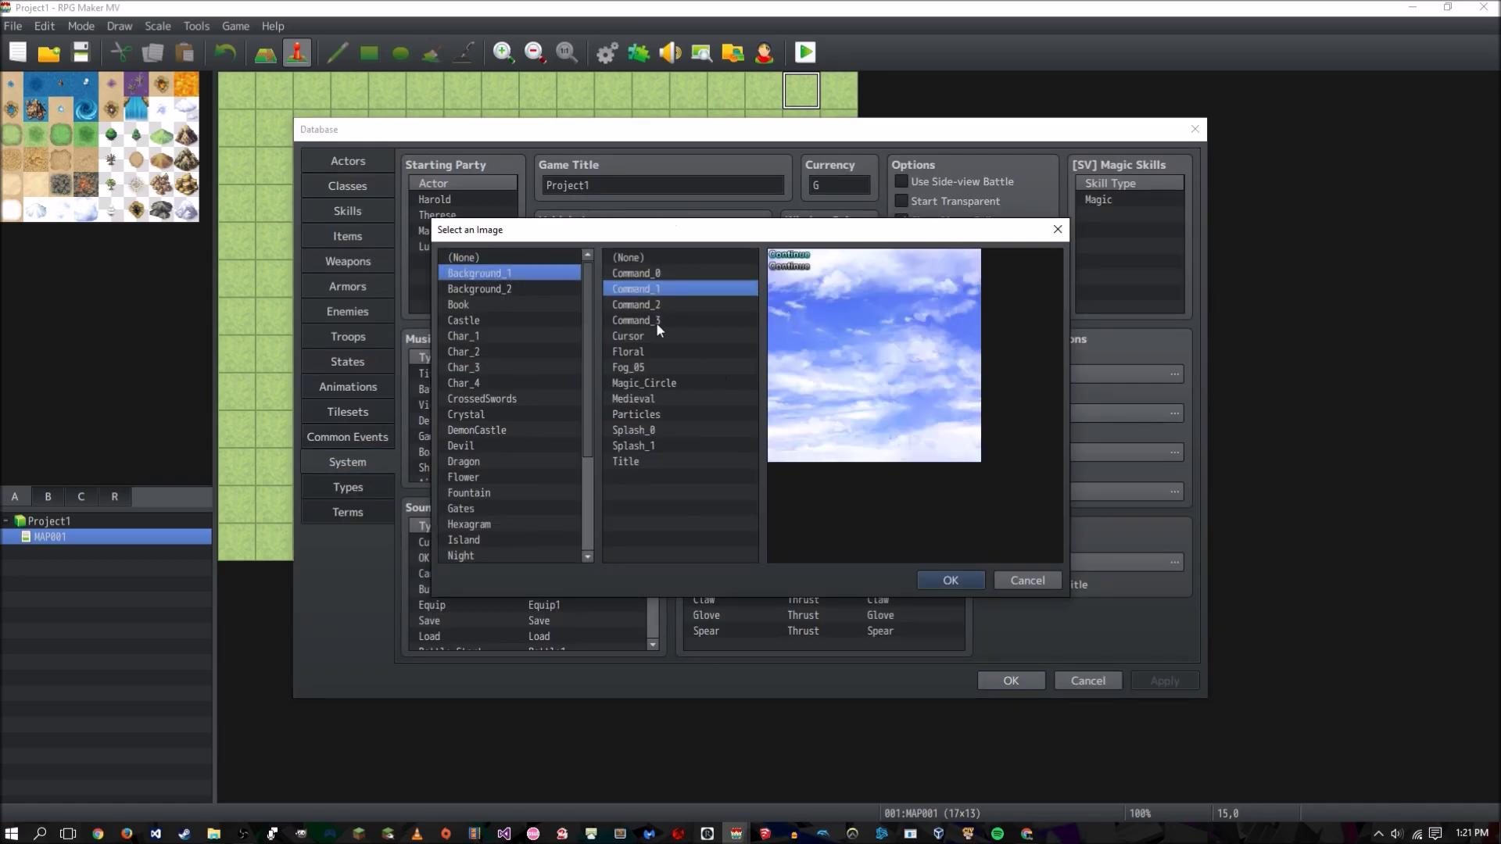
click(660, 352)
click(693, 369)
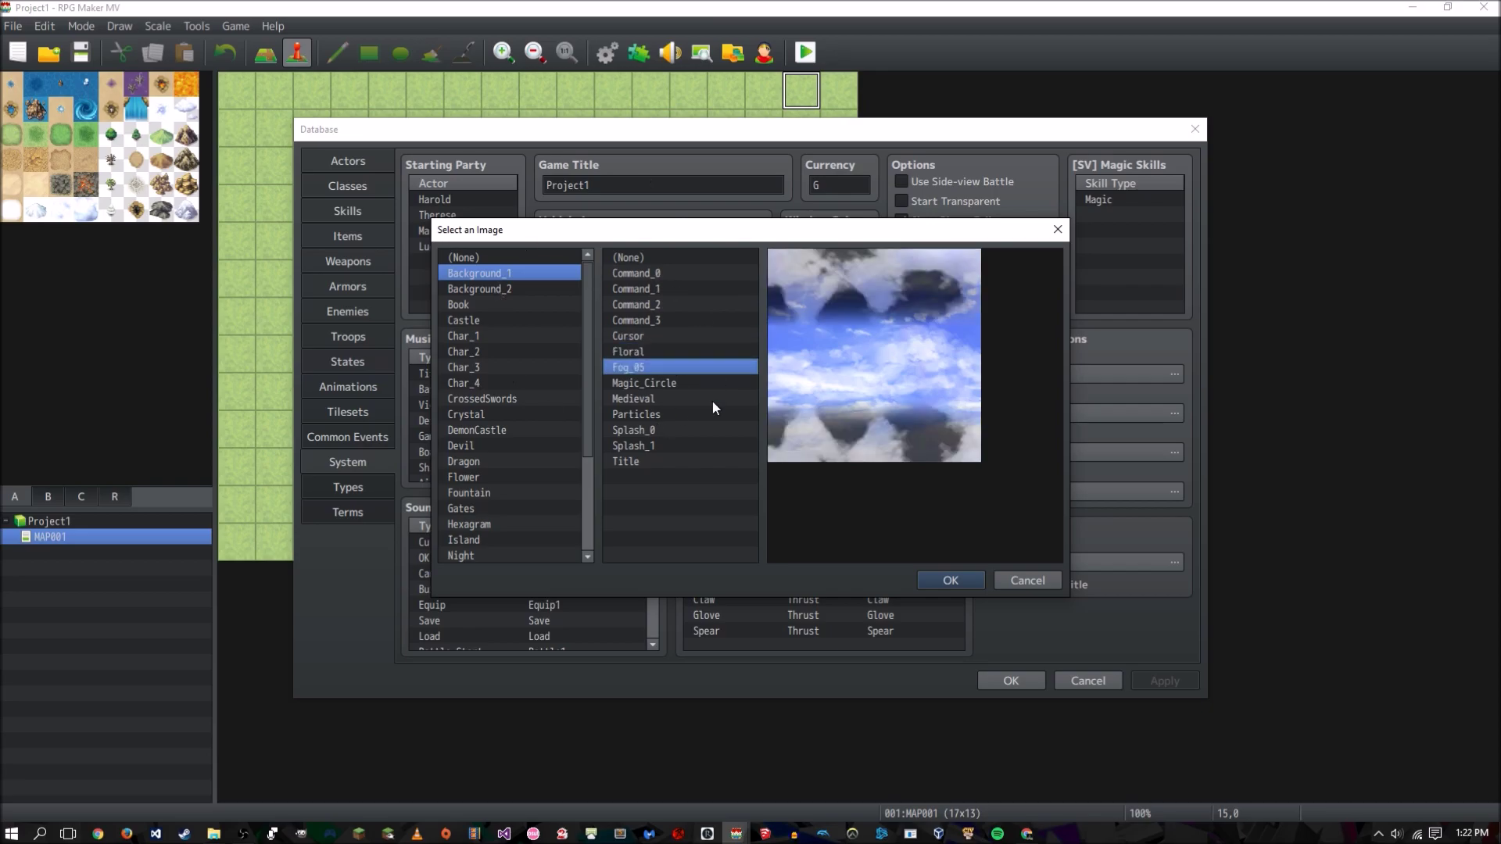
click(682, 396)
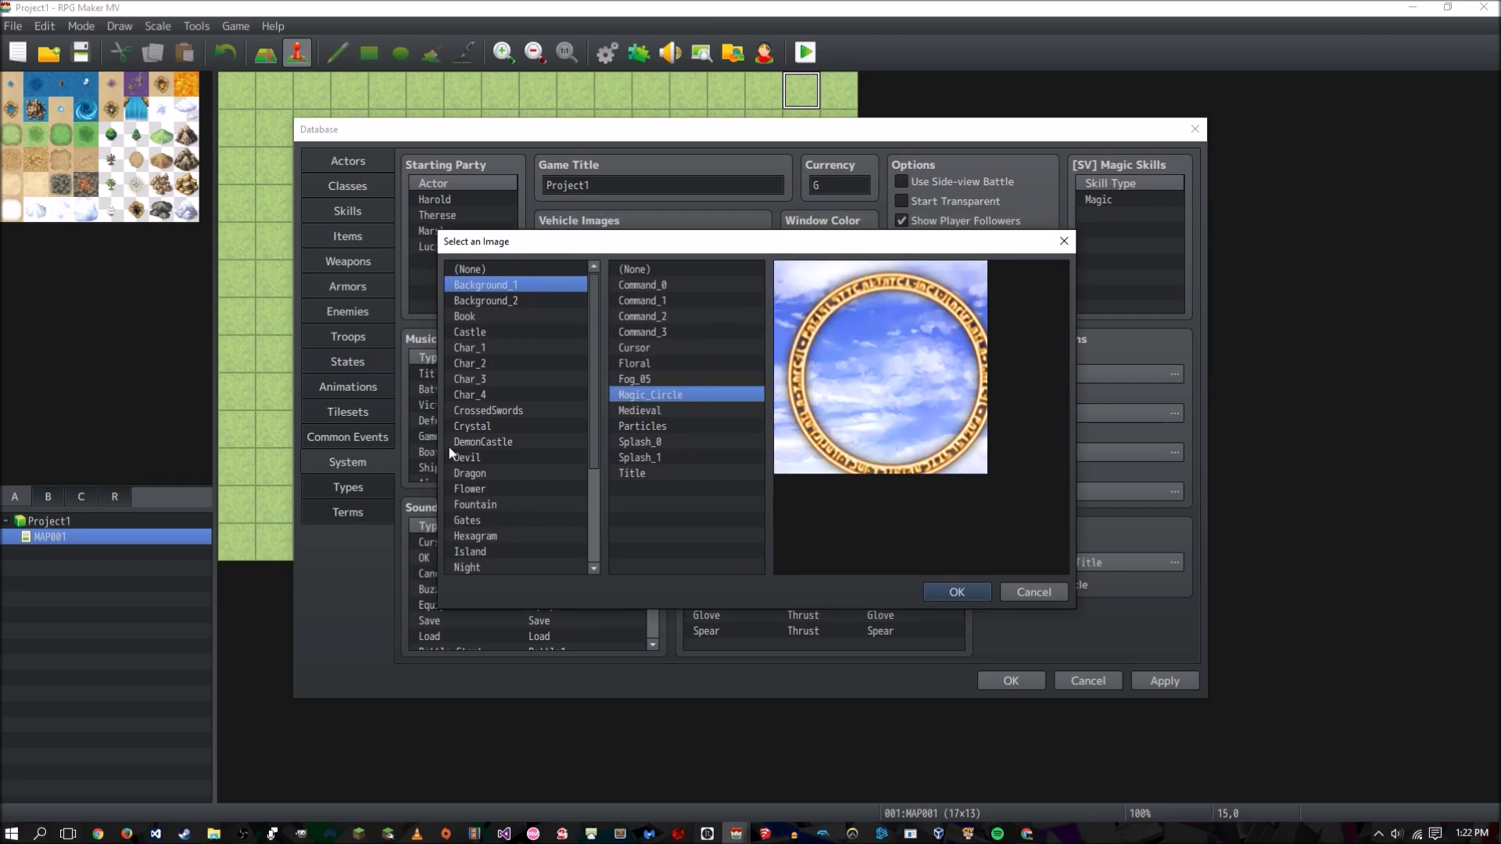
click(512, 298)
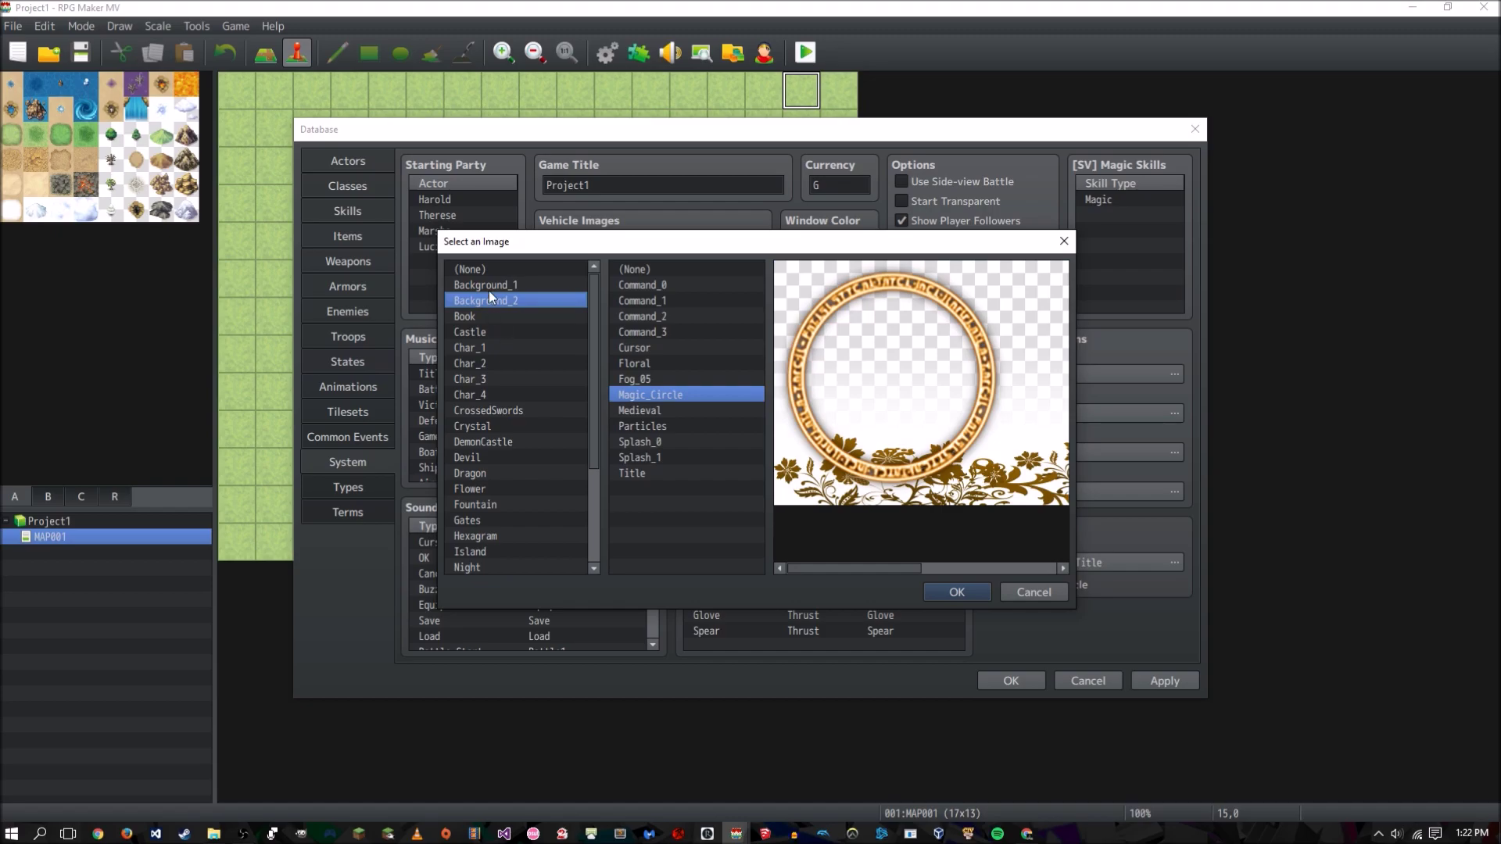
click(489, 288)
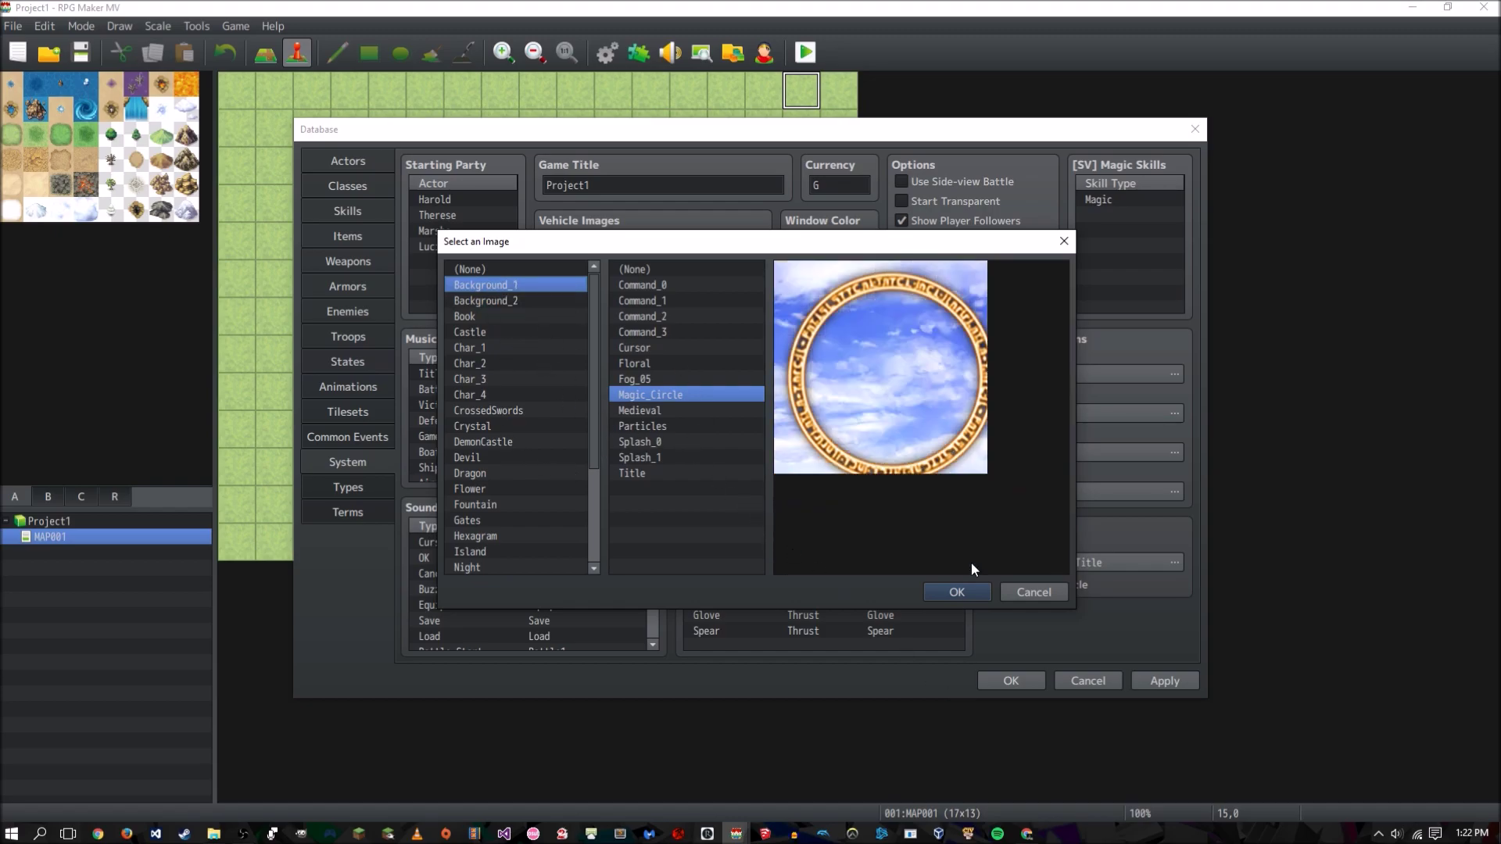
click(955, 592)
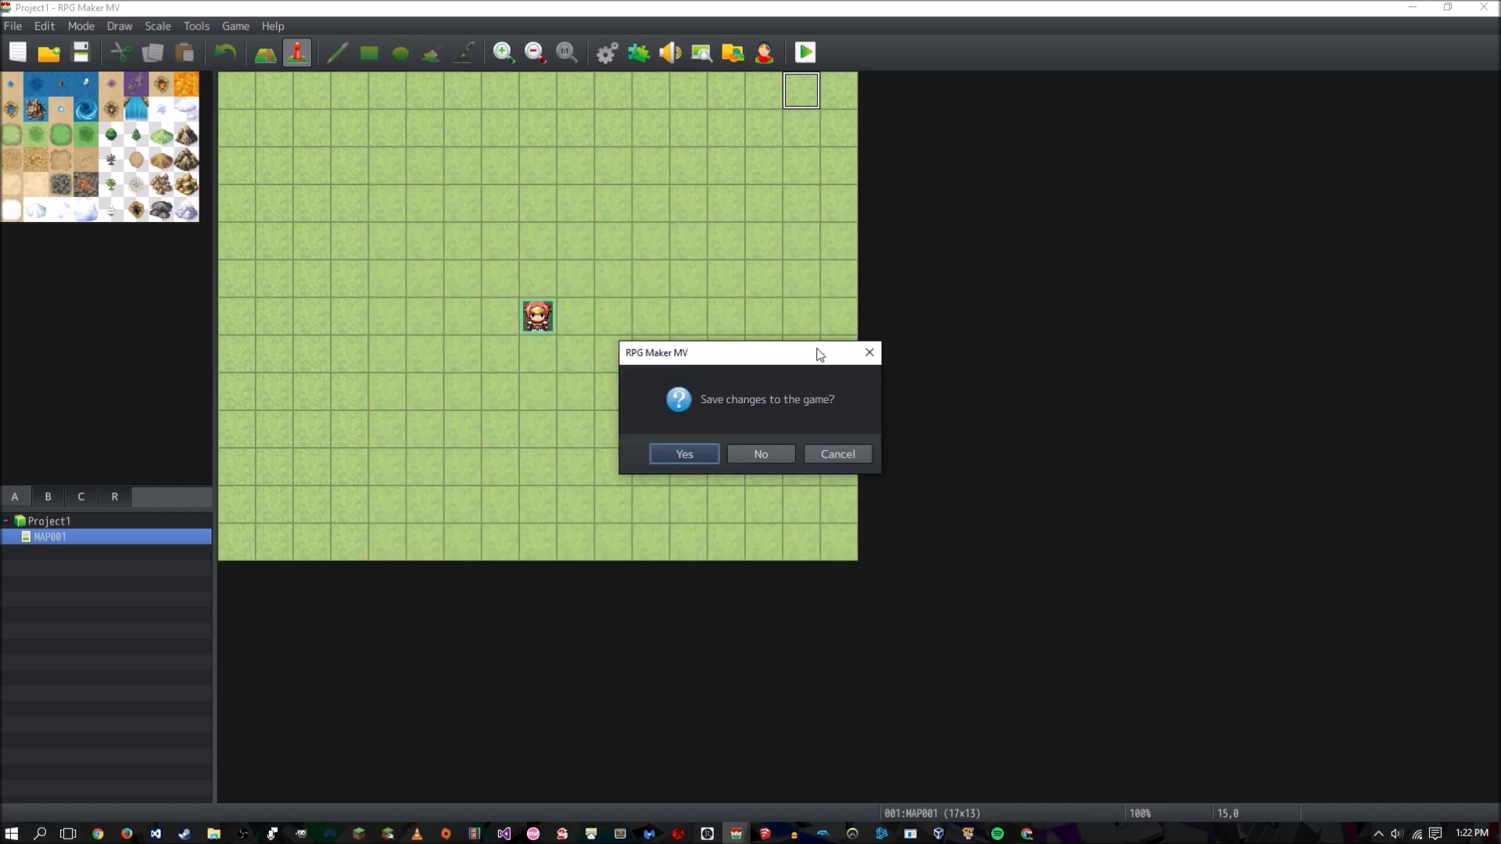
- Save and playtest the new Background_1 and Magic_Circle title, then open MOG_TitleBackground settings
key(Return)
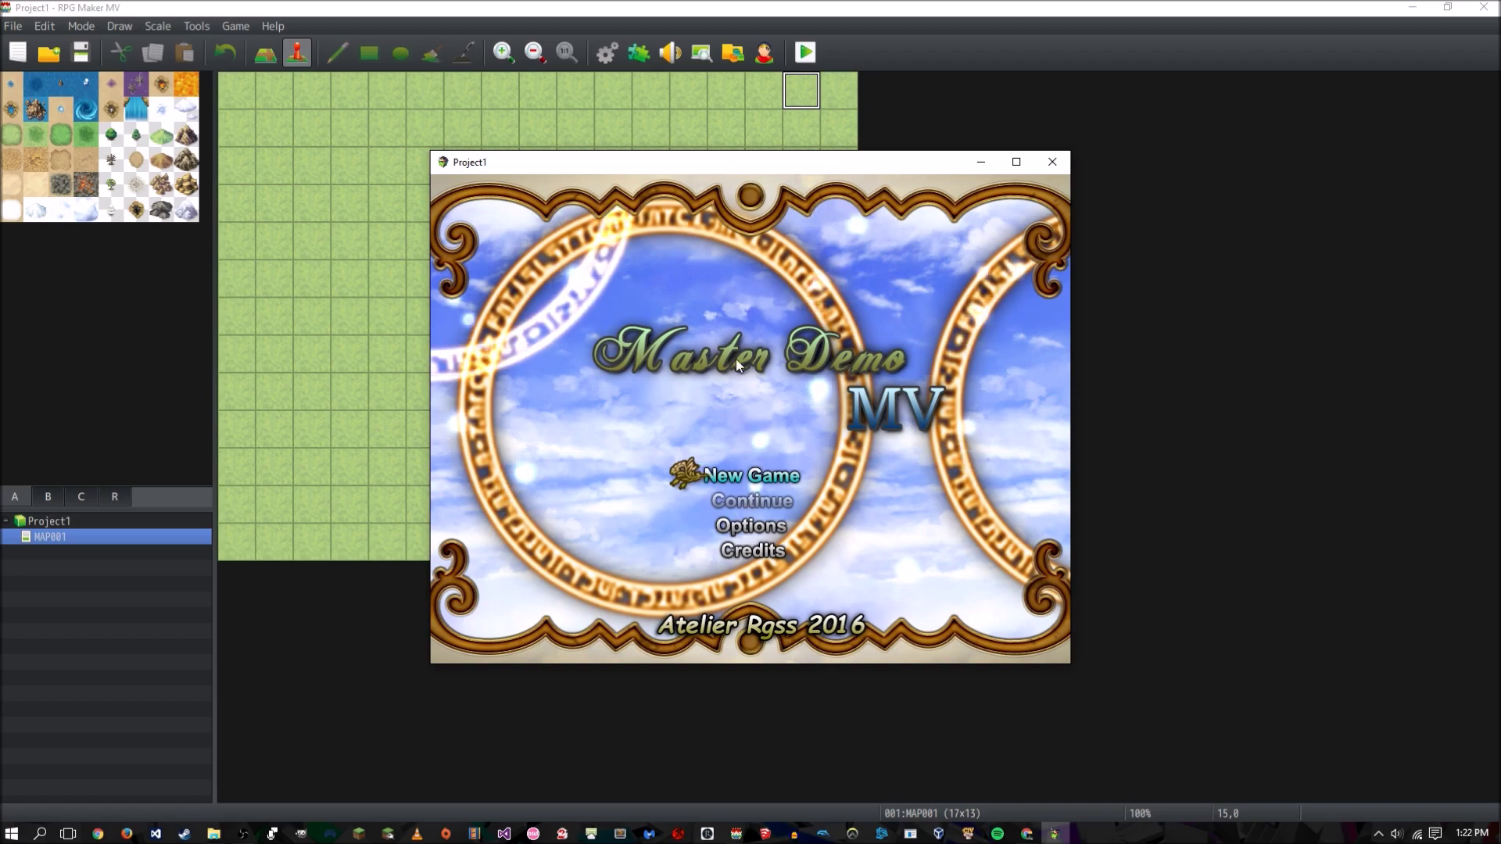
click(1052, 162)
click(639, 53)
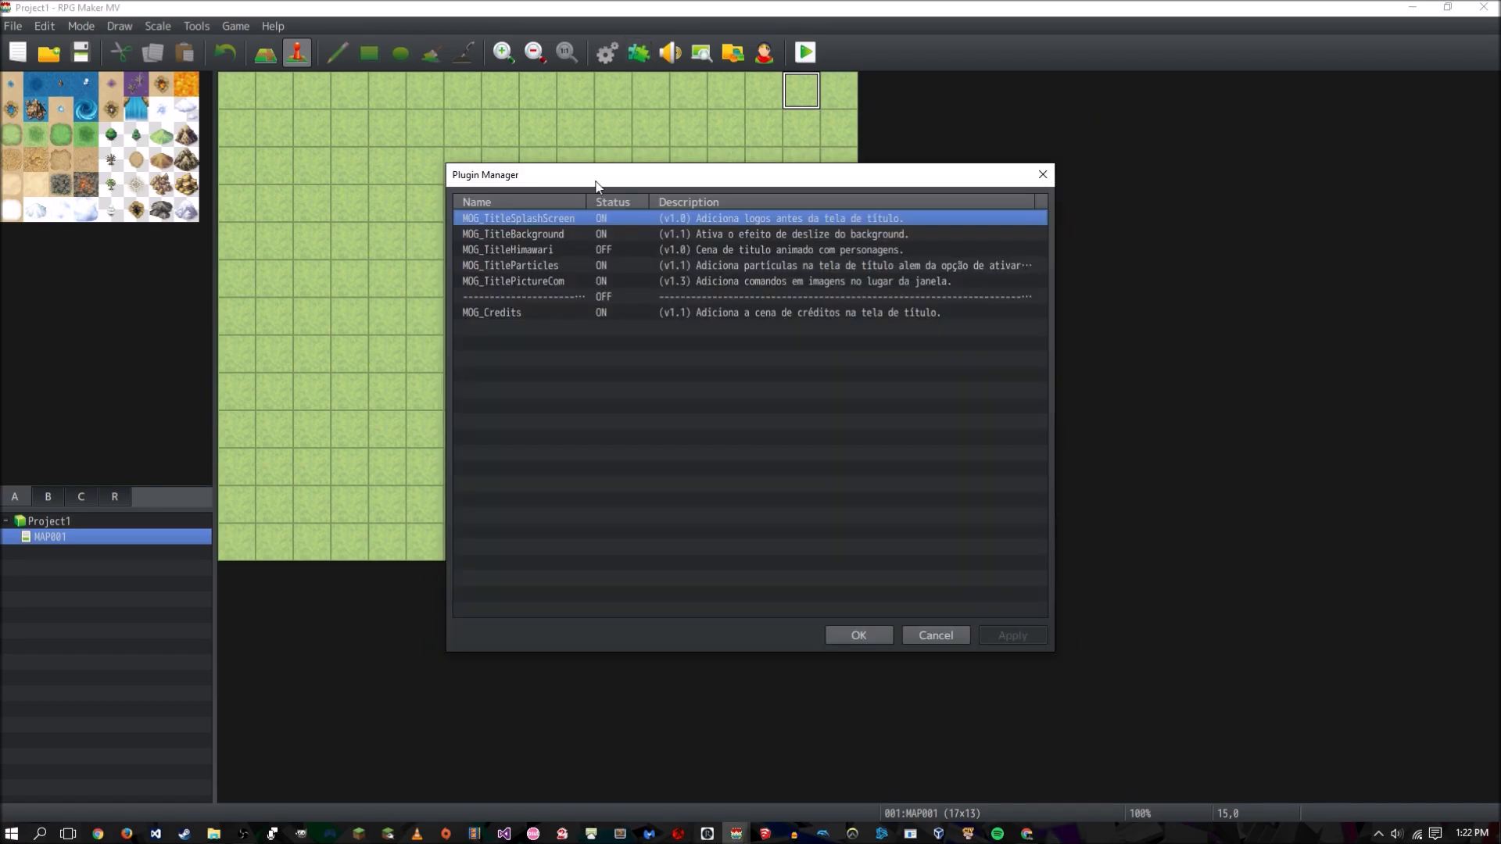
double_click(621, 235)
- Give MOG_TitleBackground a Background 1 Scroll X of 4 and edit Background 2 Scroll X
double_click(730, 436)
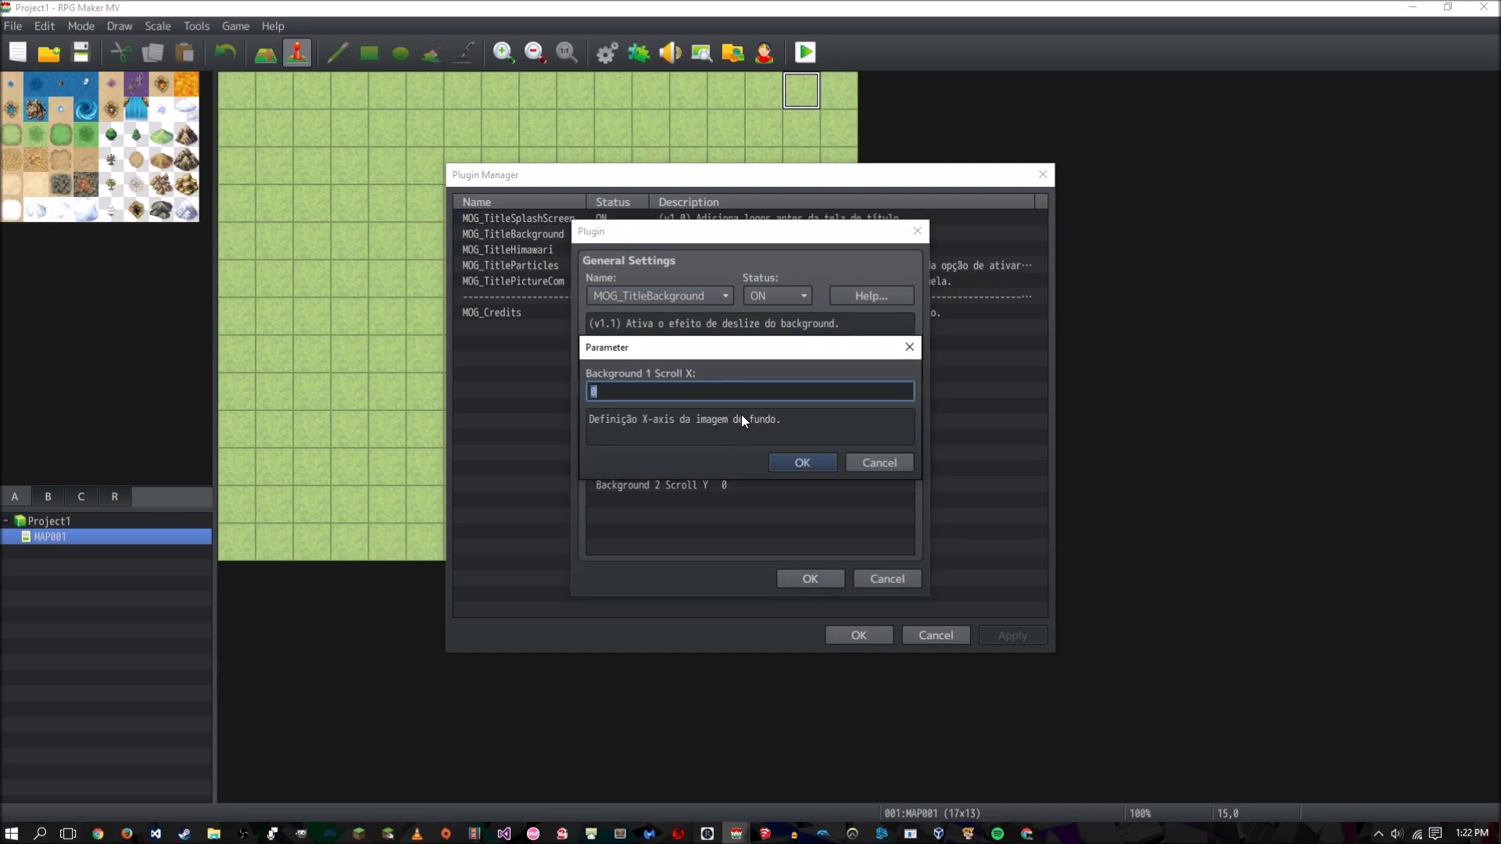
click(802, 462)
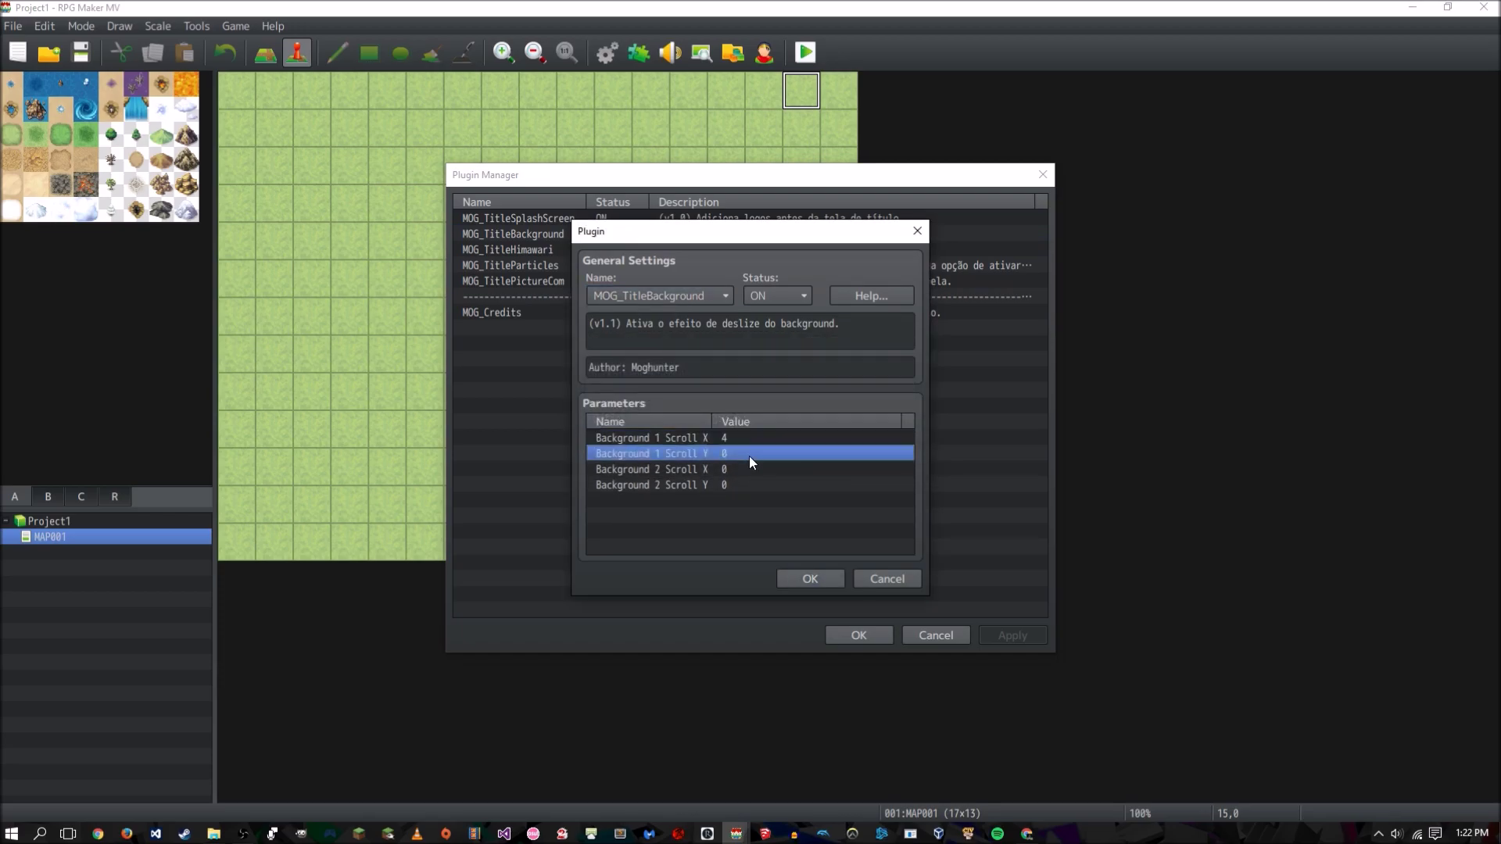
double_click(749, 457)
click(785, 466)
double_click(730, 471)
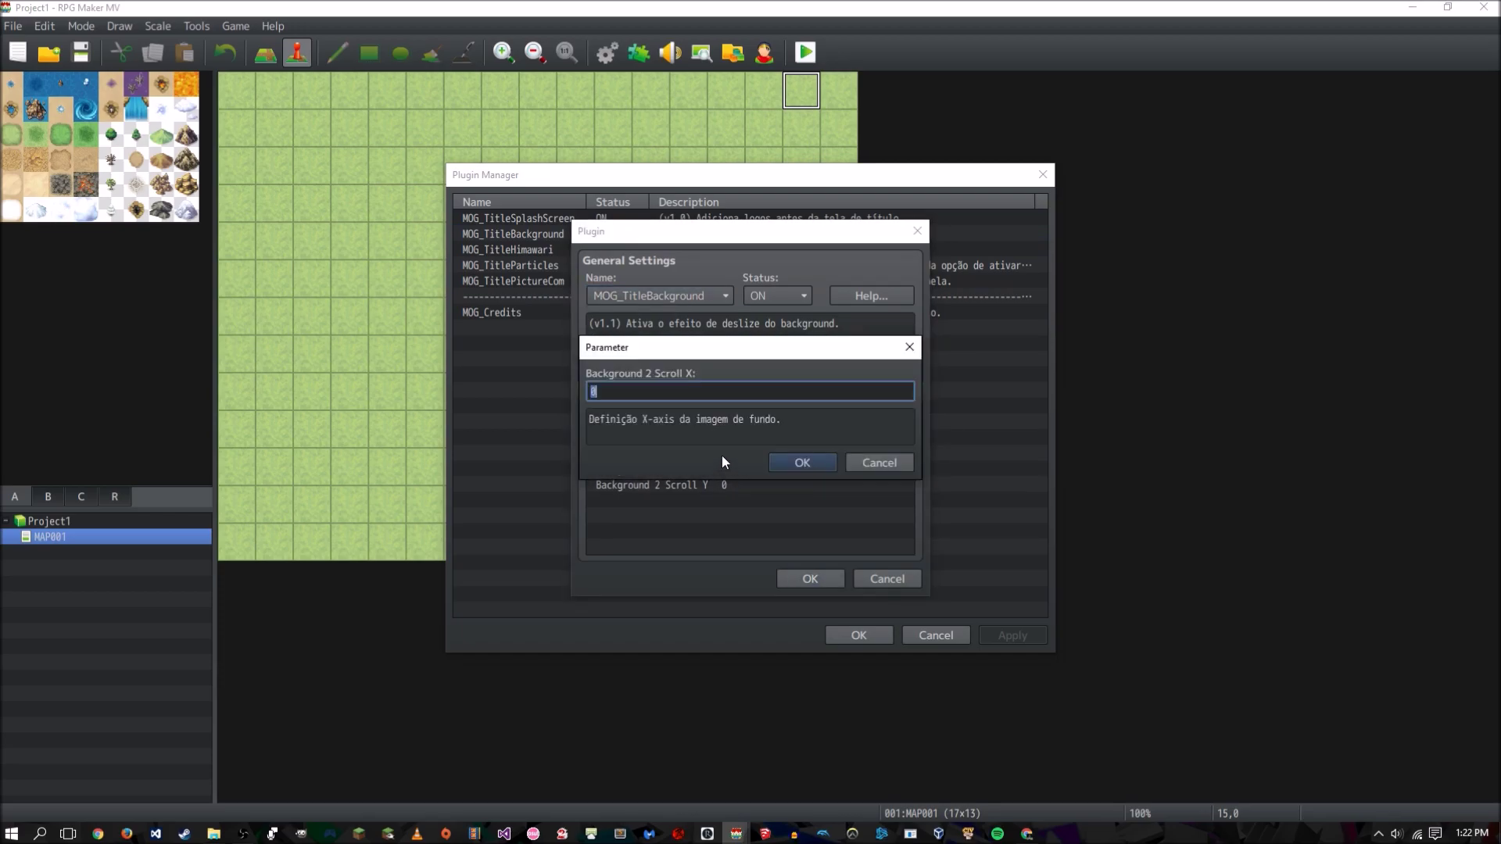
text(-)
click(805, 463)
click(810, 578)
click(856, 635)
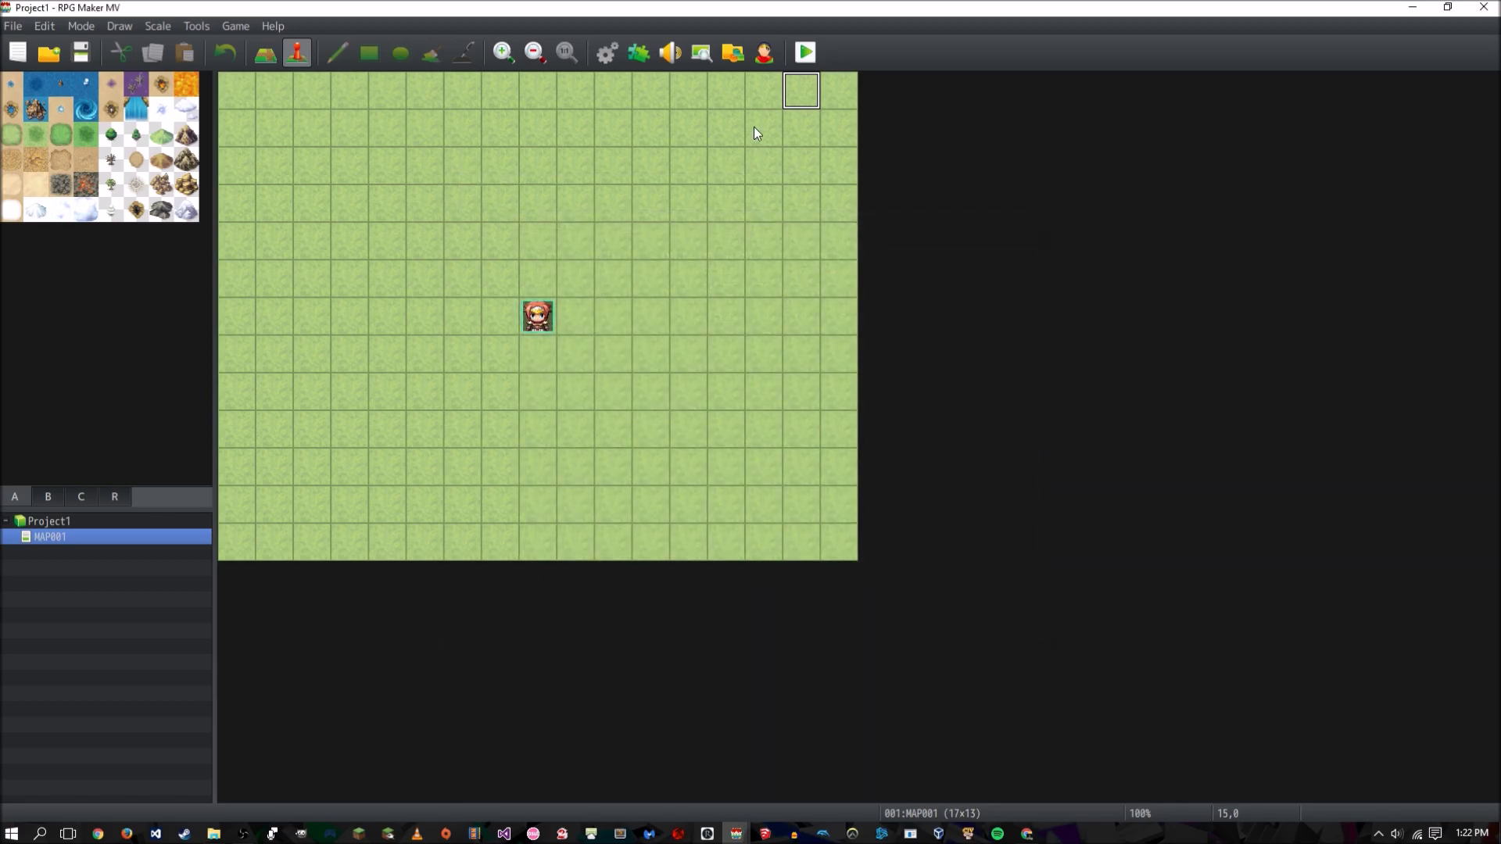
- Save and playtest the game to check the scrolling title background
click(807, 52)
key(Return)
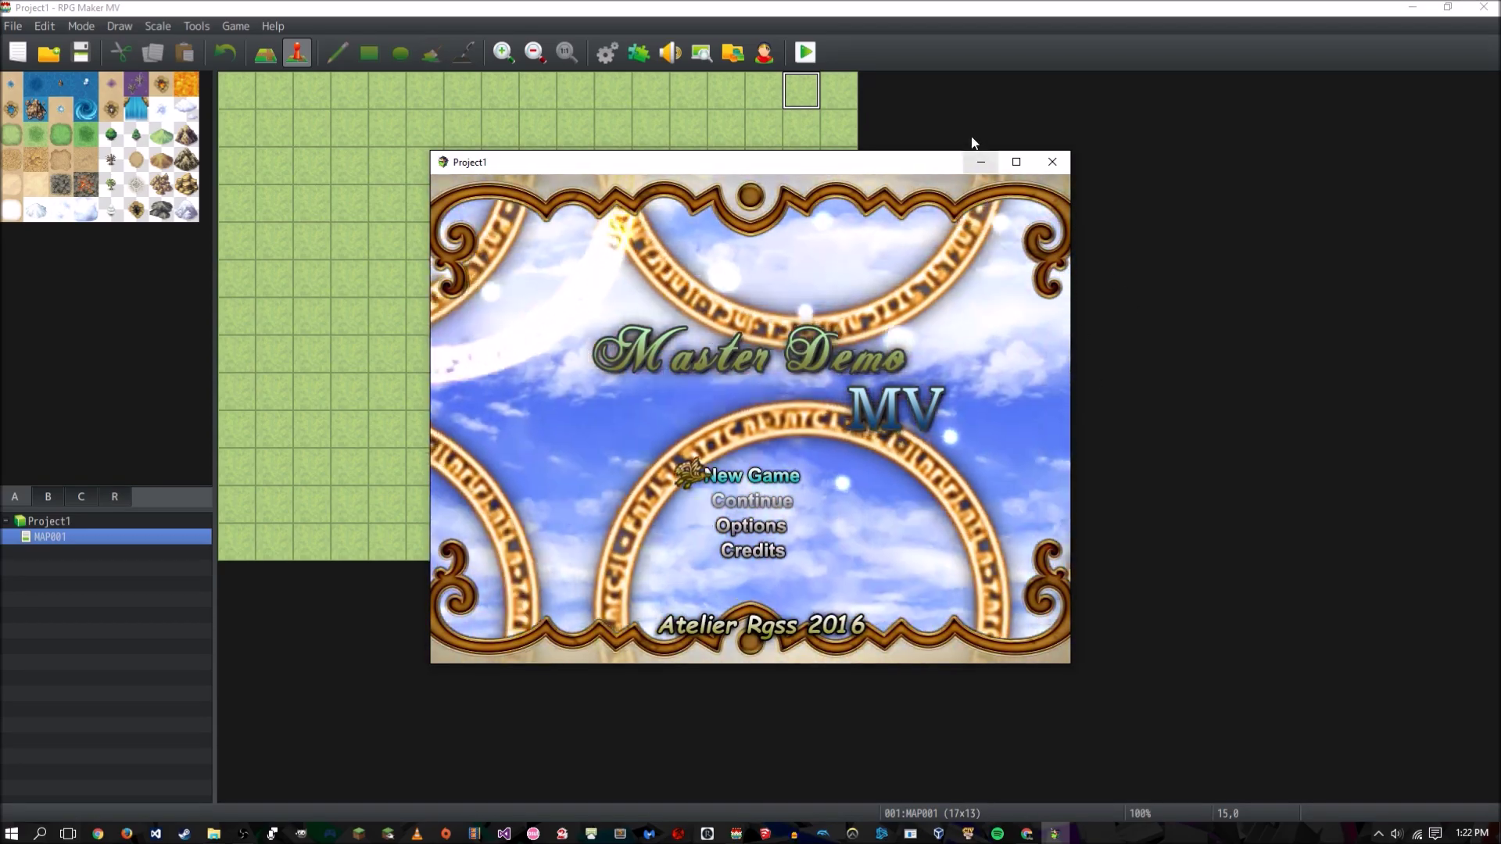
click(1052, 162)
- Set both Title Screen image layers to (None) in Database > System, then reopen the Plugin Manager
key(F9)
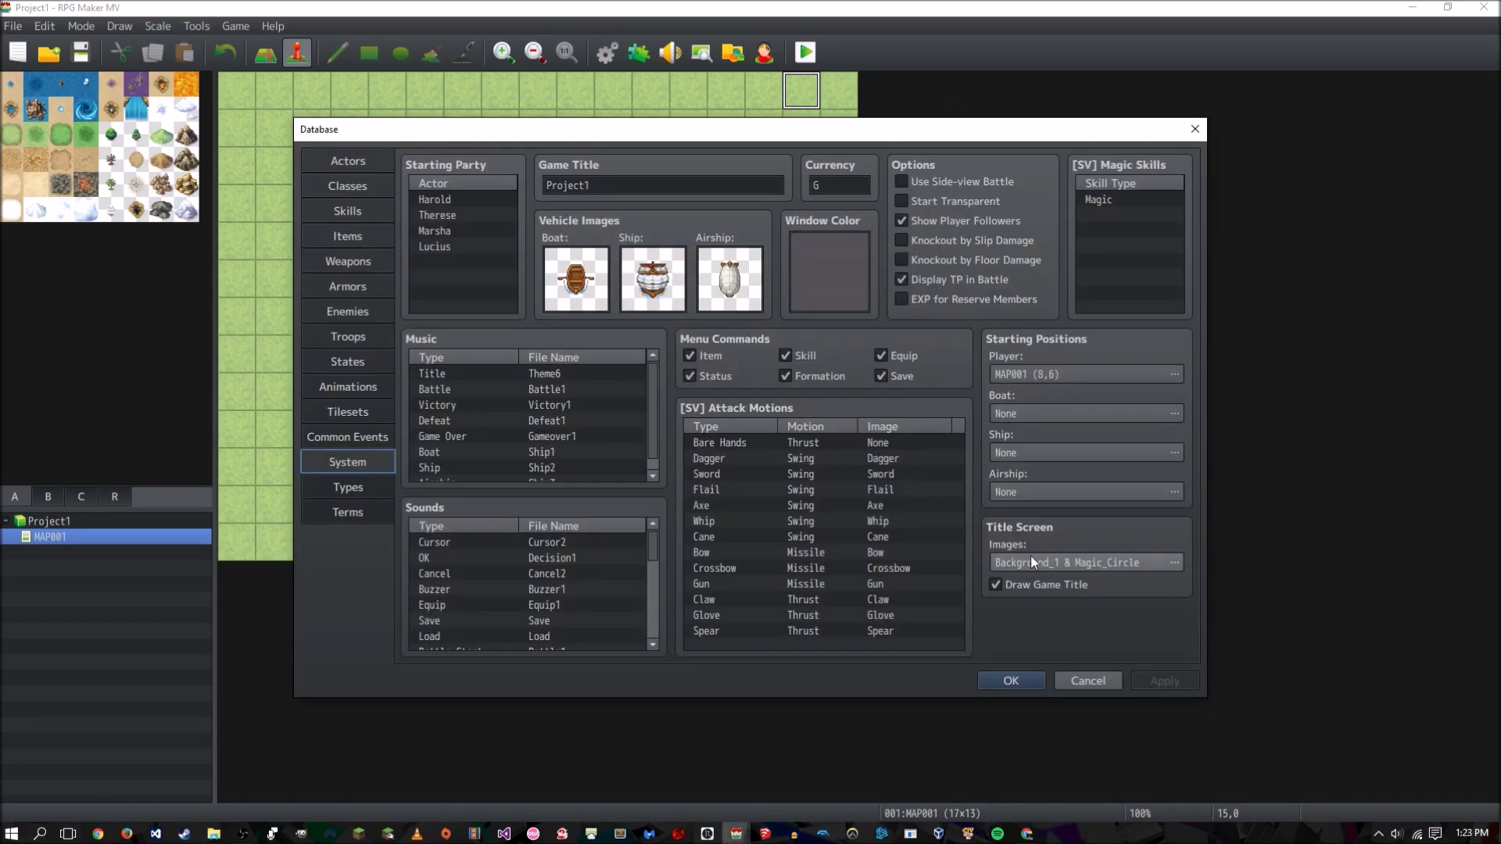
click(1174, 562)
click(618, 258)
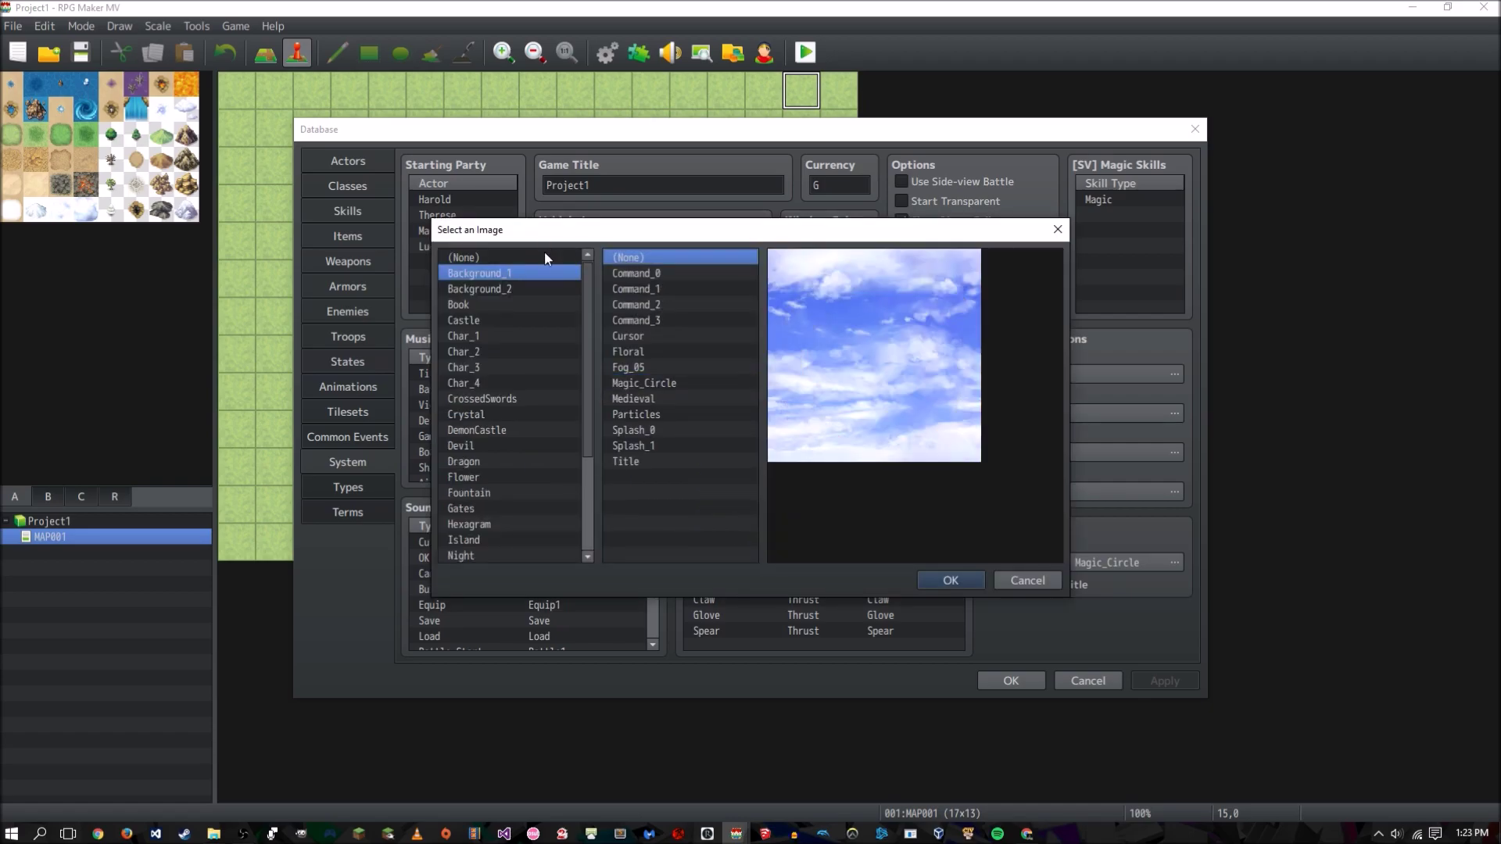
click(539, 258)
click(973, 579)
click(1010, 680)
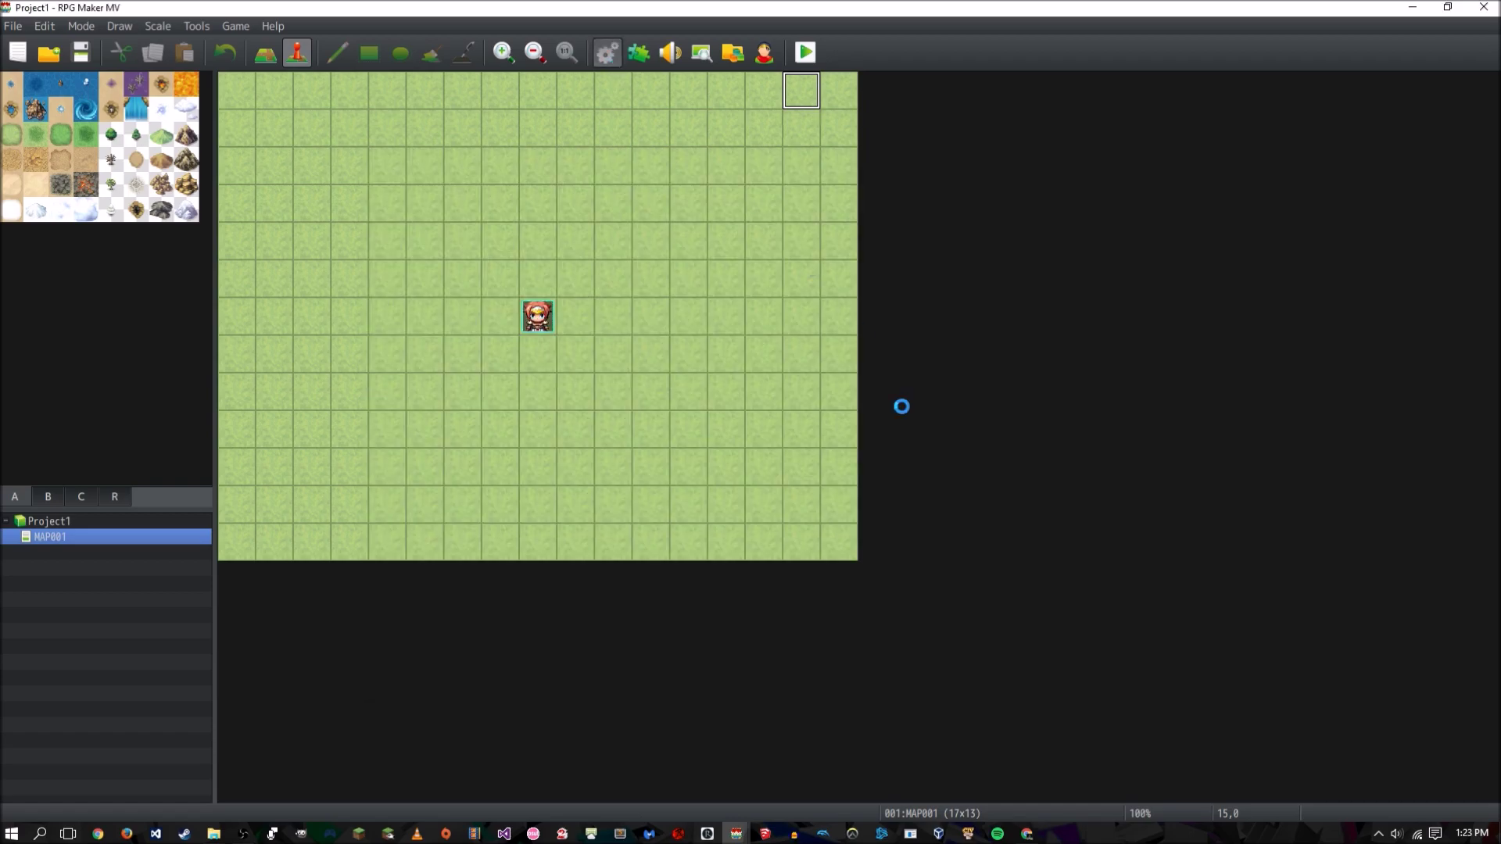
key(F9)
click(1053, 559)
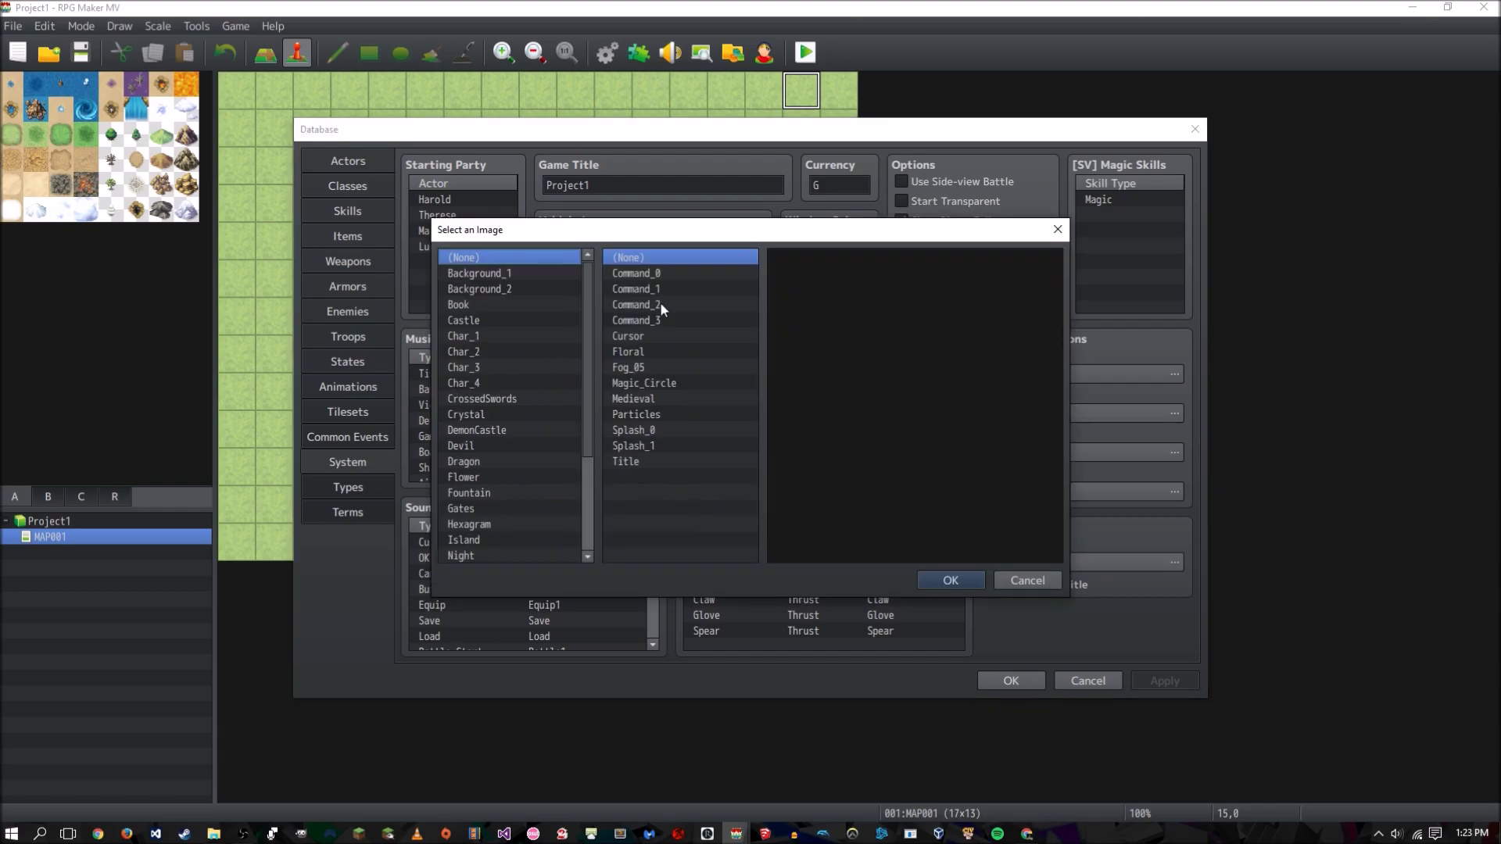
click(1027, 580)
click(1087, 680)
key(F10)
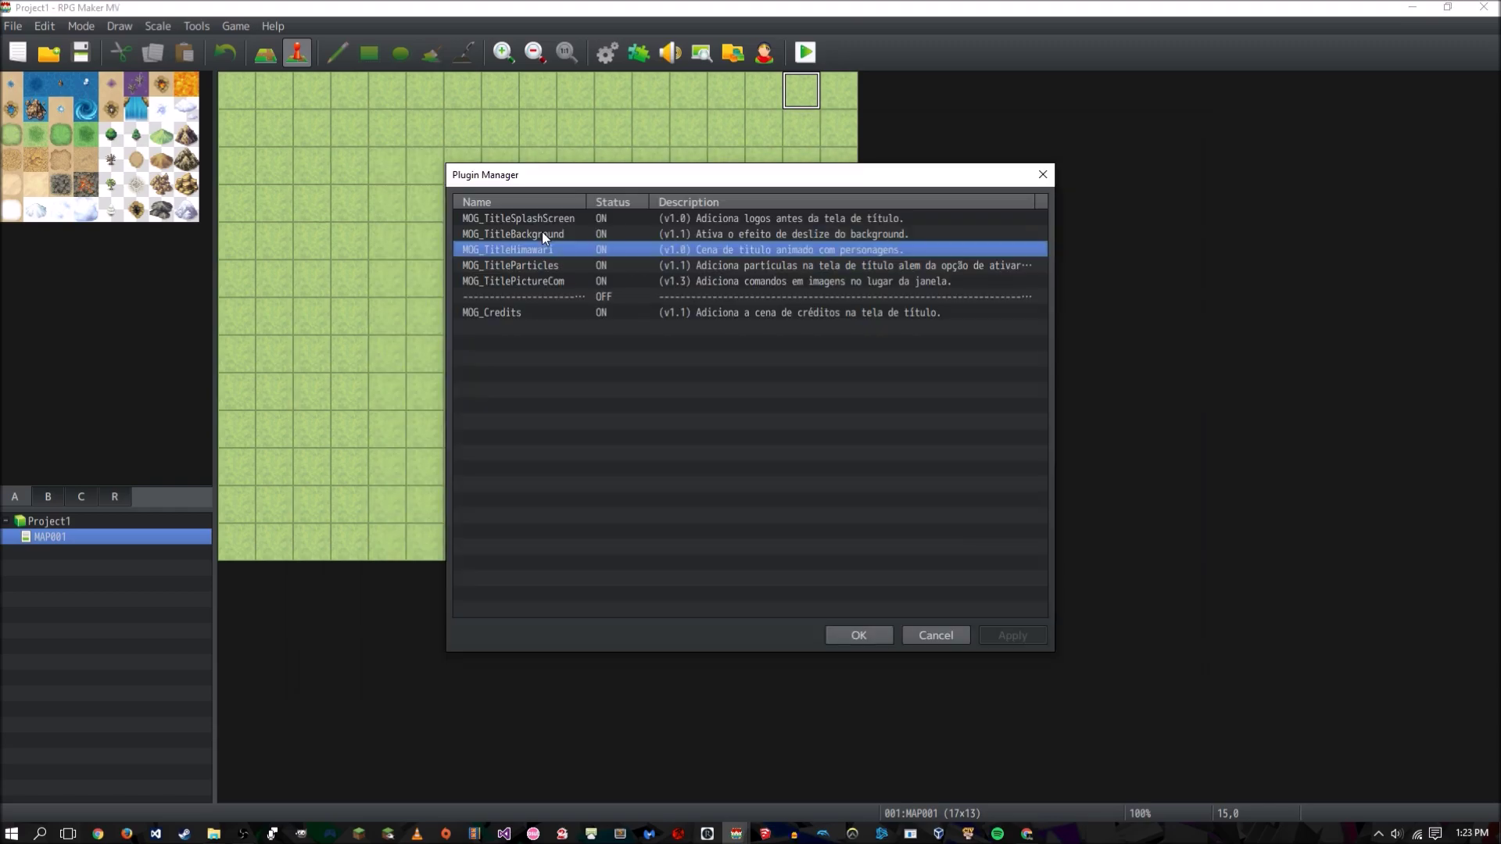
- Review MOG_TitleHimawari's parameters, leaving Char Number at 4 and the axis and rotation values unchanged
double_click(560, 248)
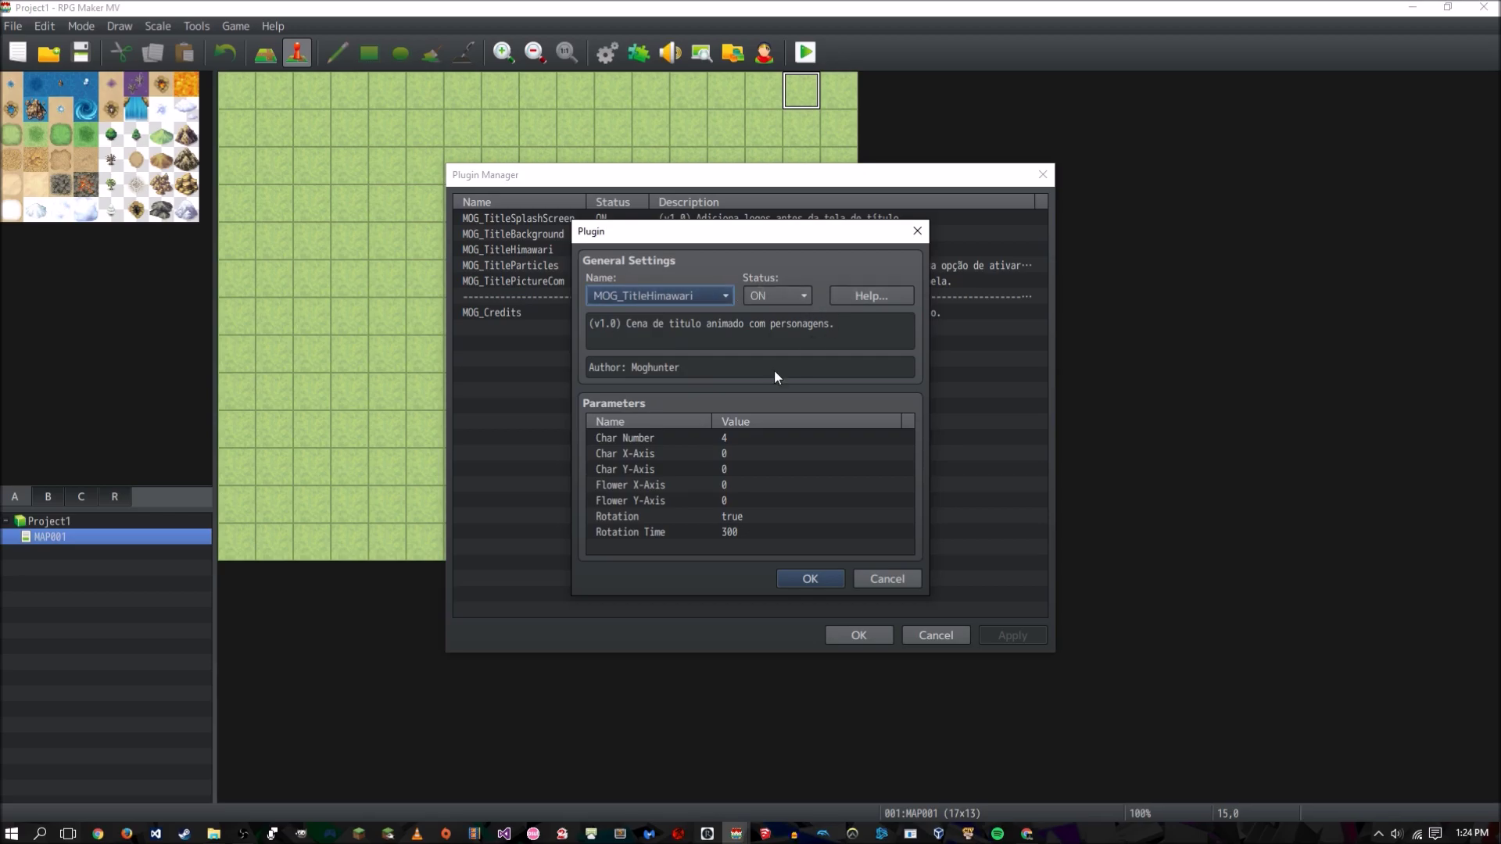
double_click(624, 438)
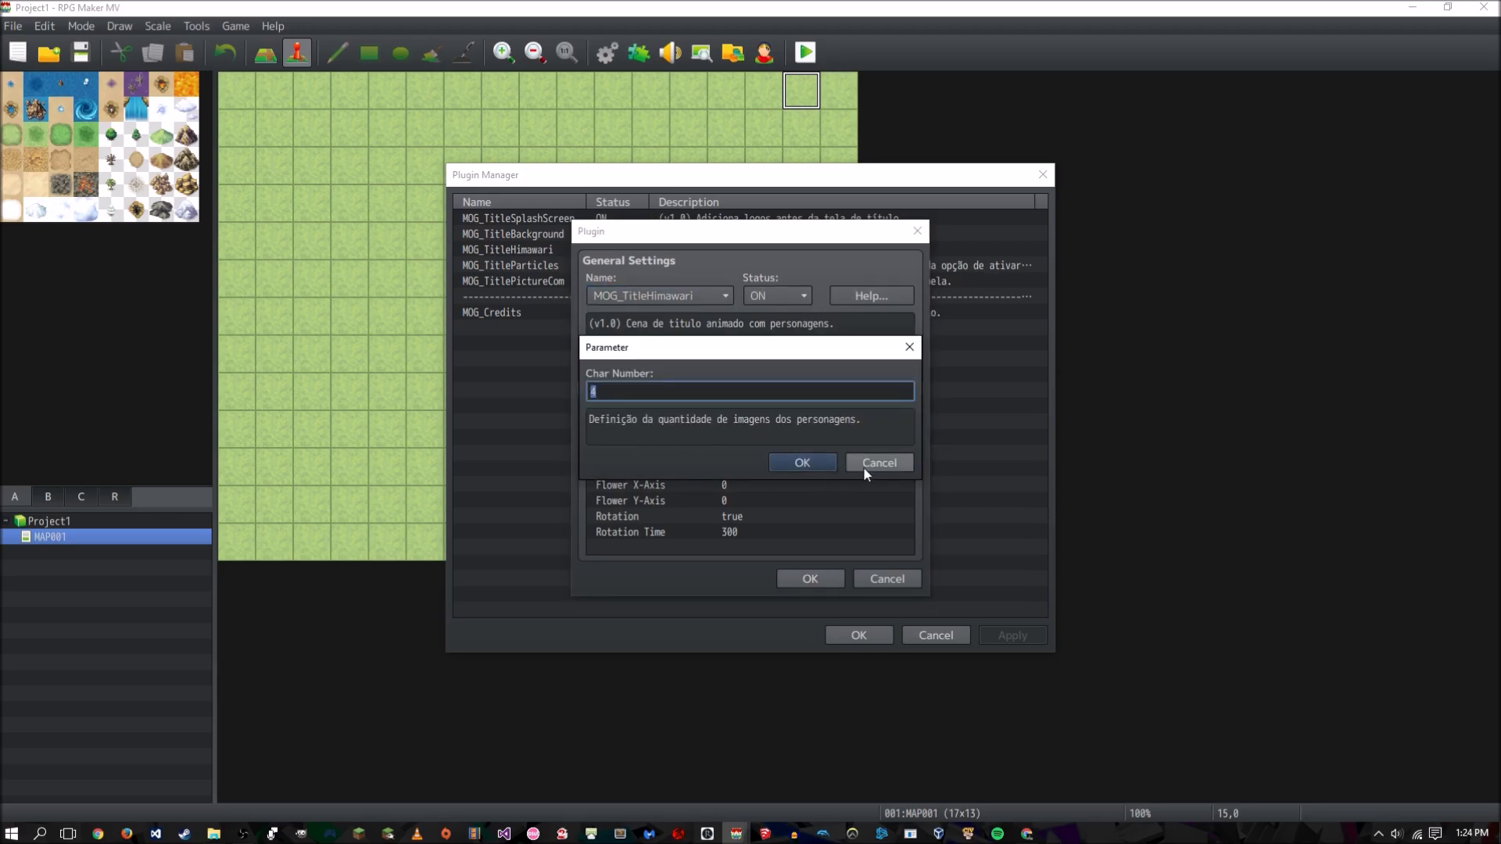
click(863, 465)
click(709, 451)
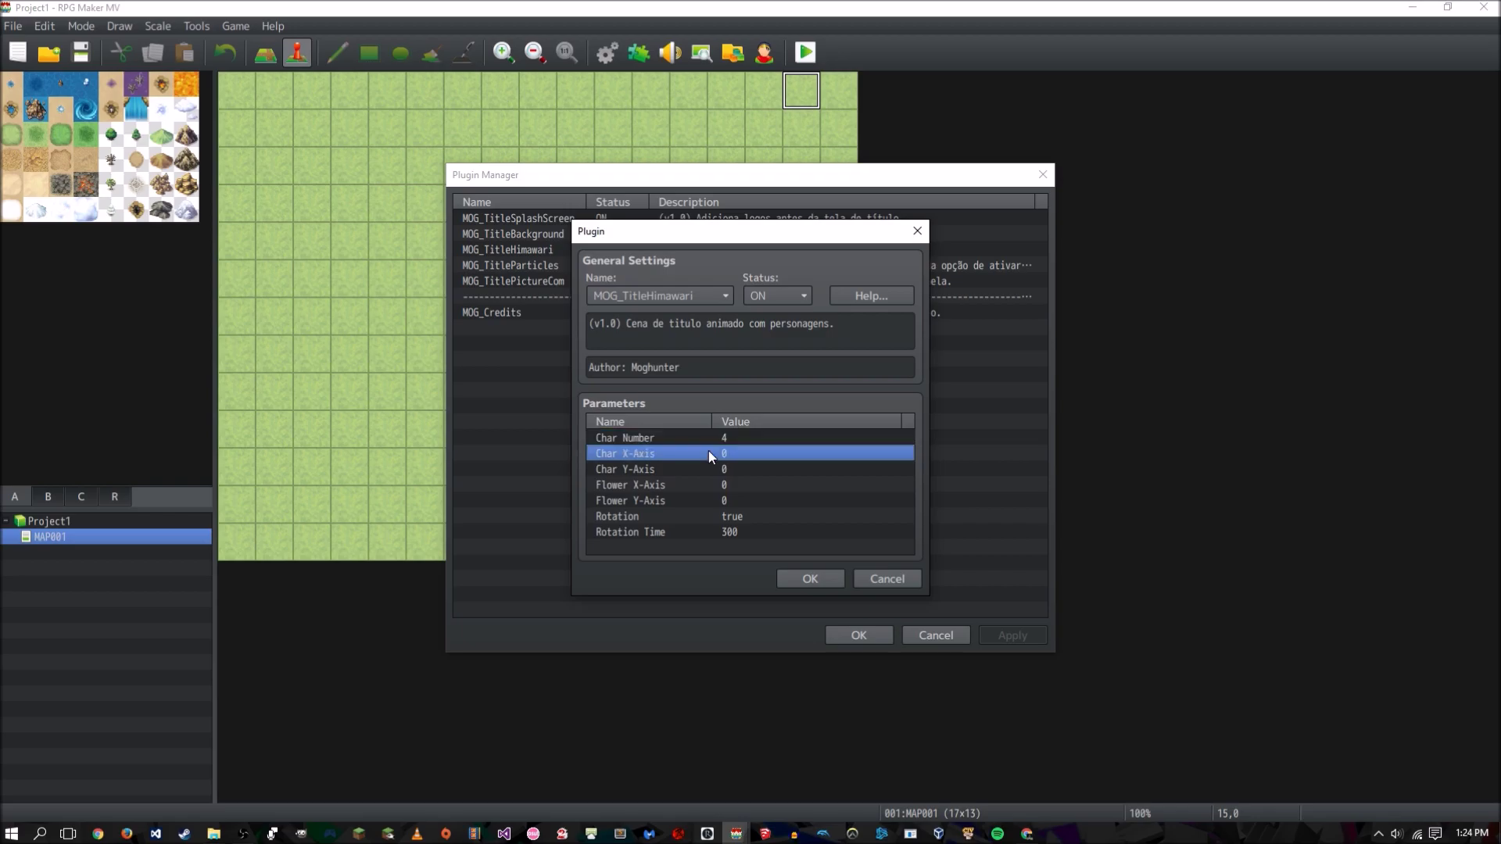
click(735, 468)
click(715, 485)
click(734, 500)
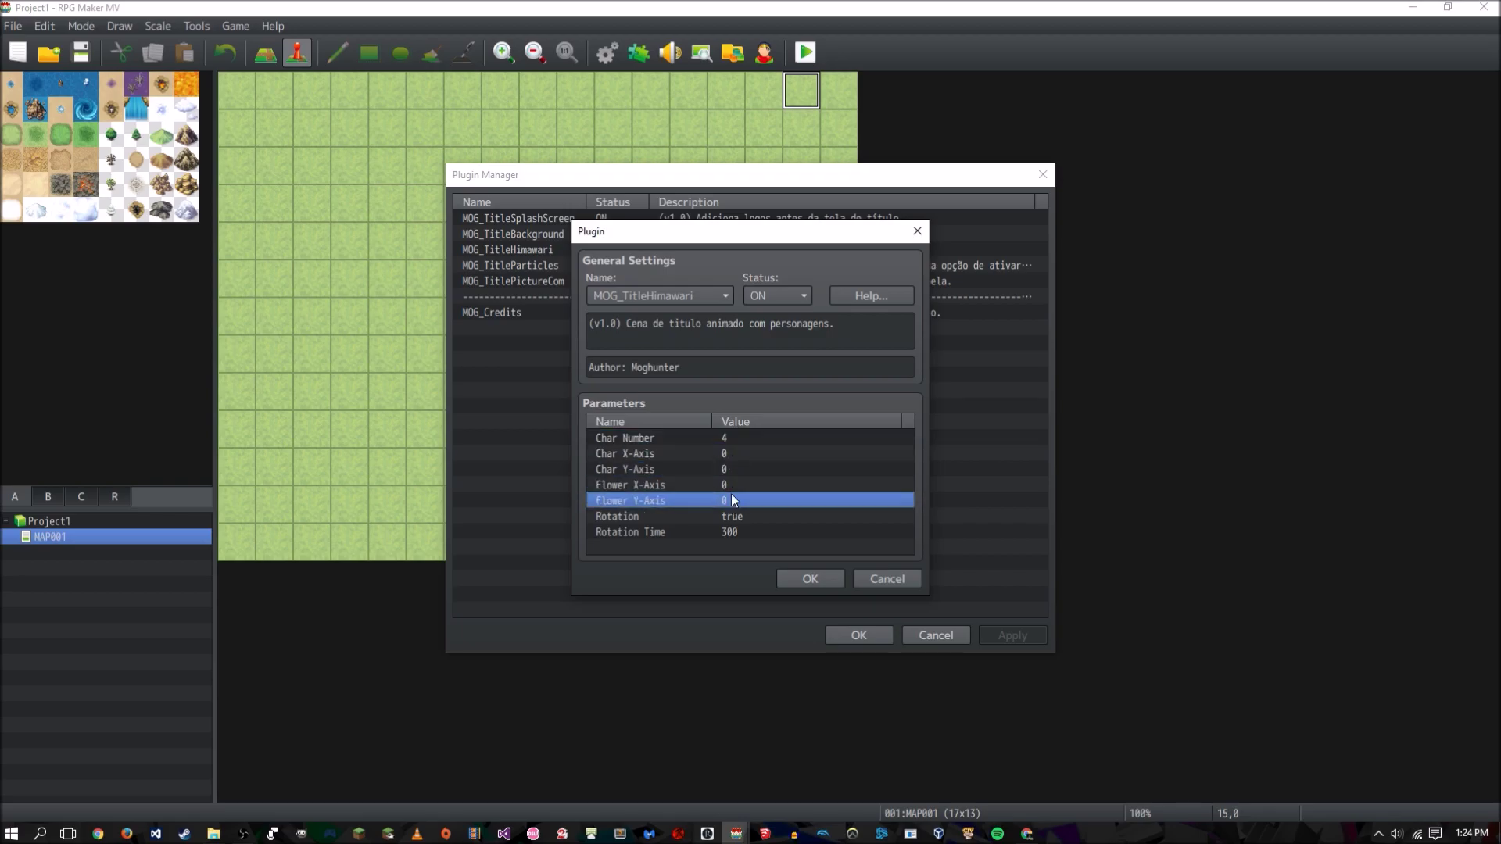
click(720, 518)
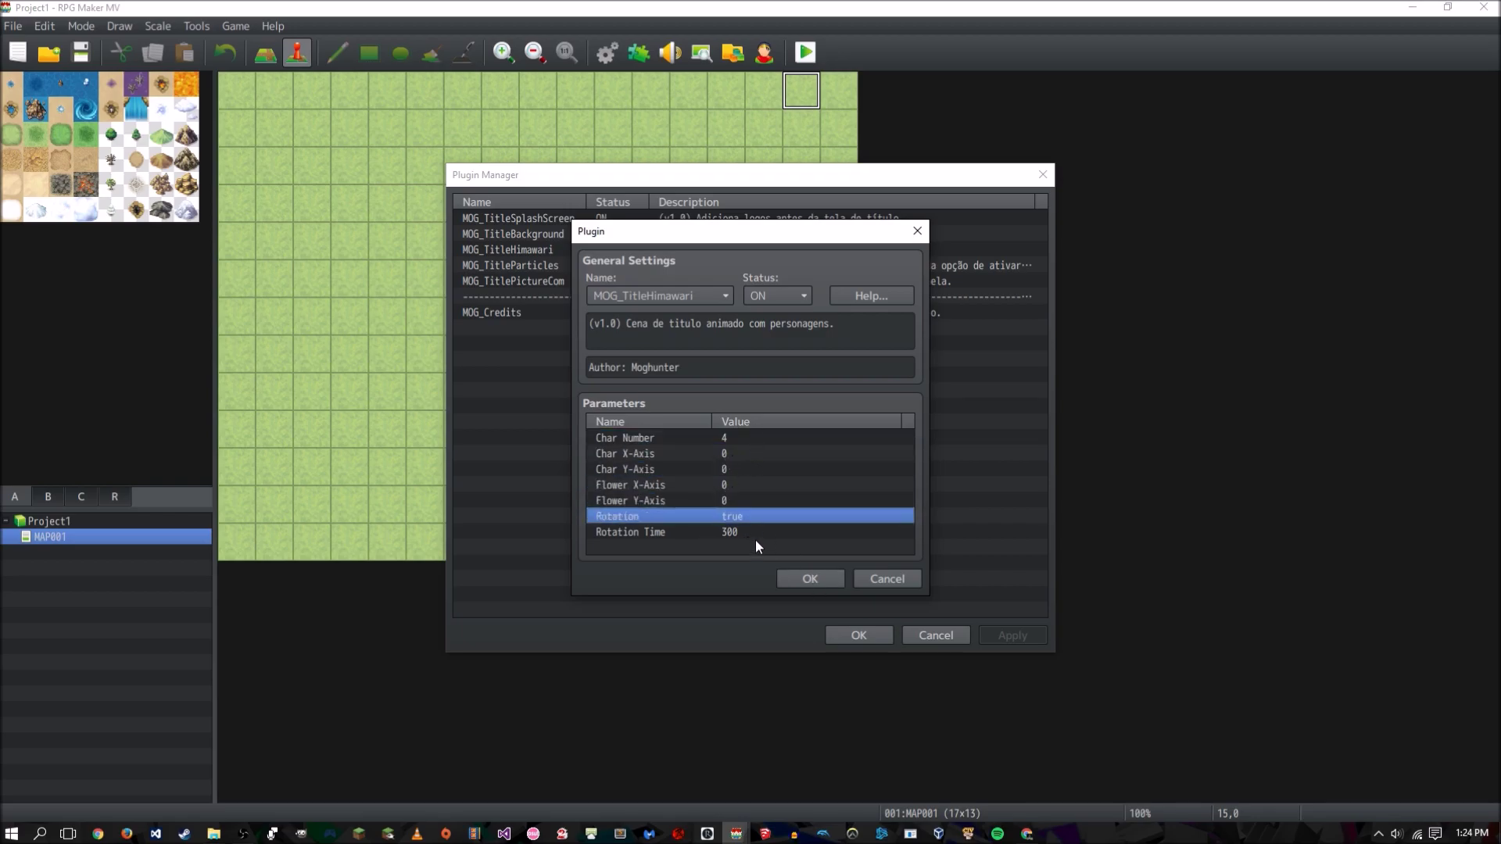
click(755, 536)
- Close the plugin dialogs and playtest the Master Demo MV title with Himawari flowers
click(803, 579)
click(857, 634)
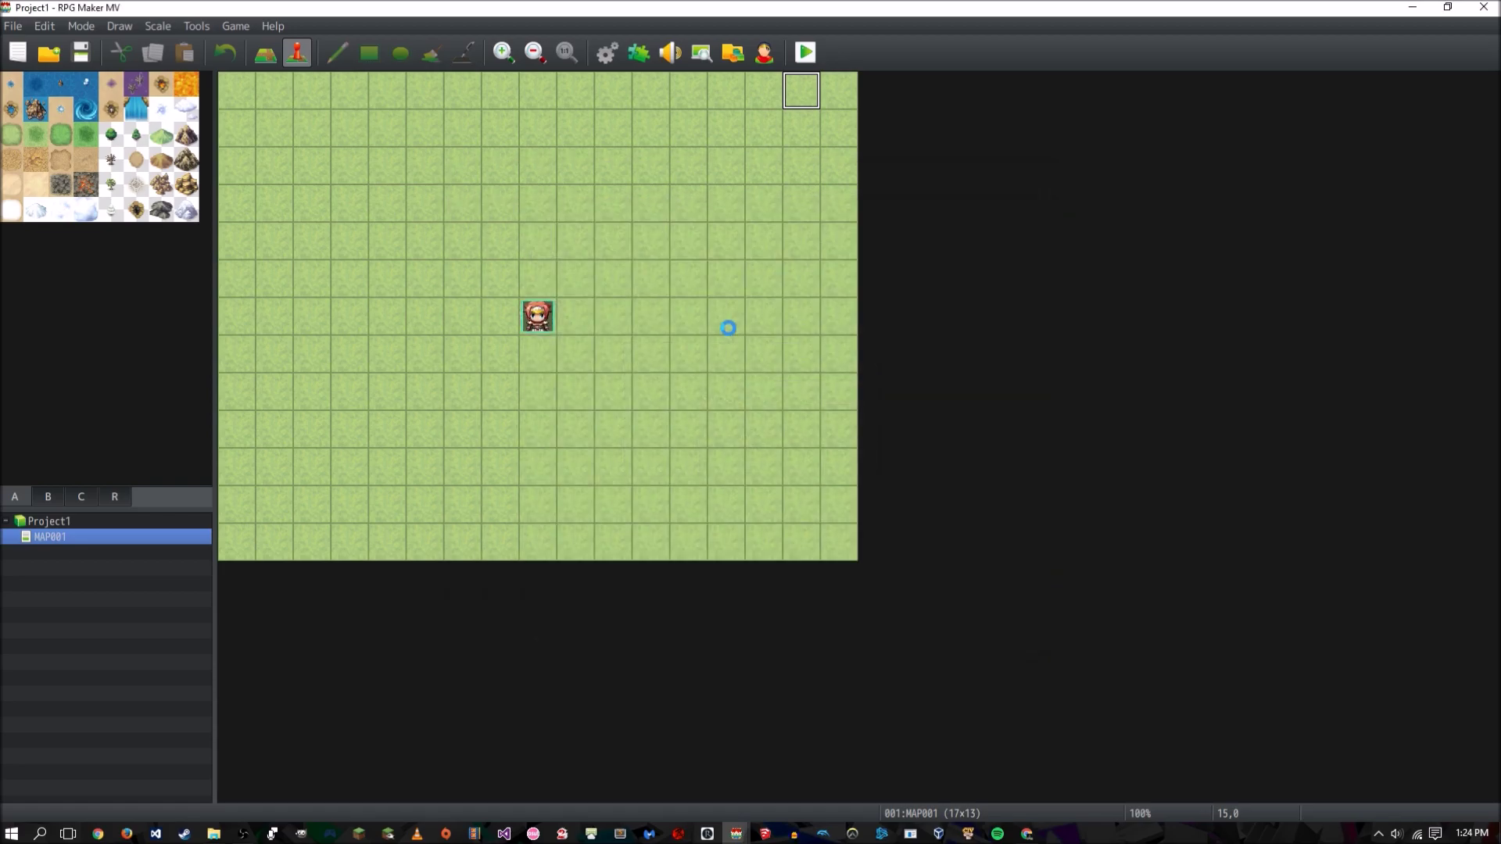
key(ctrl+r)
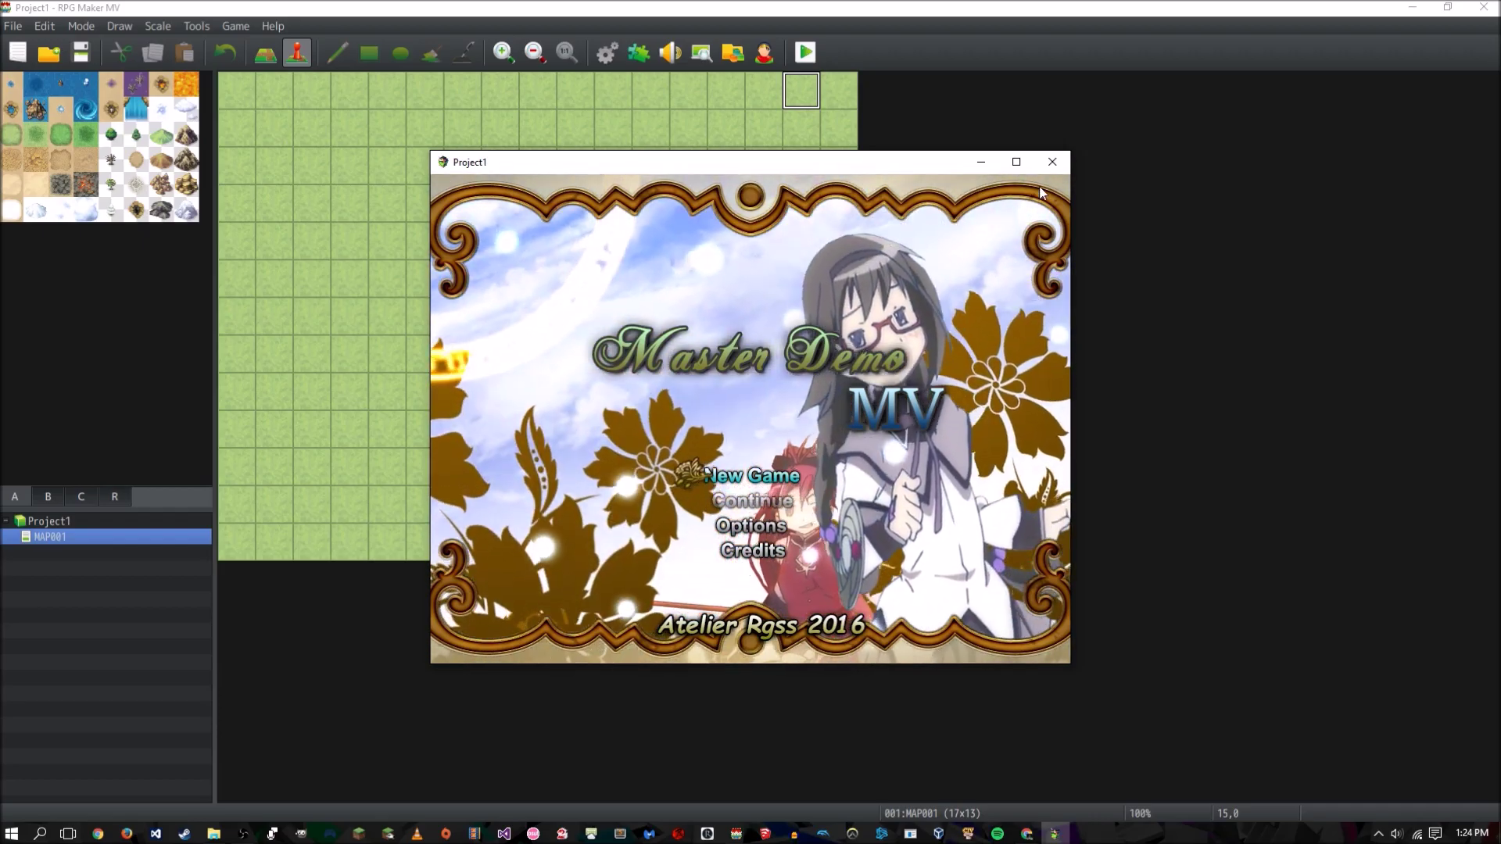
click(1052, 162)
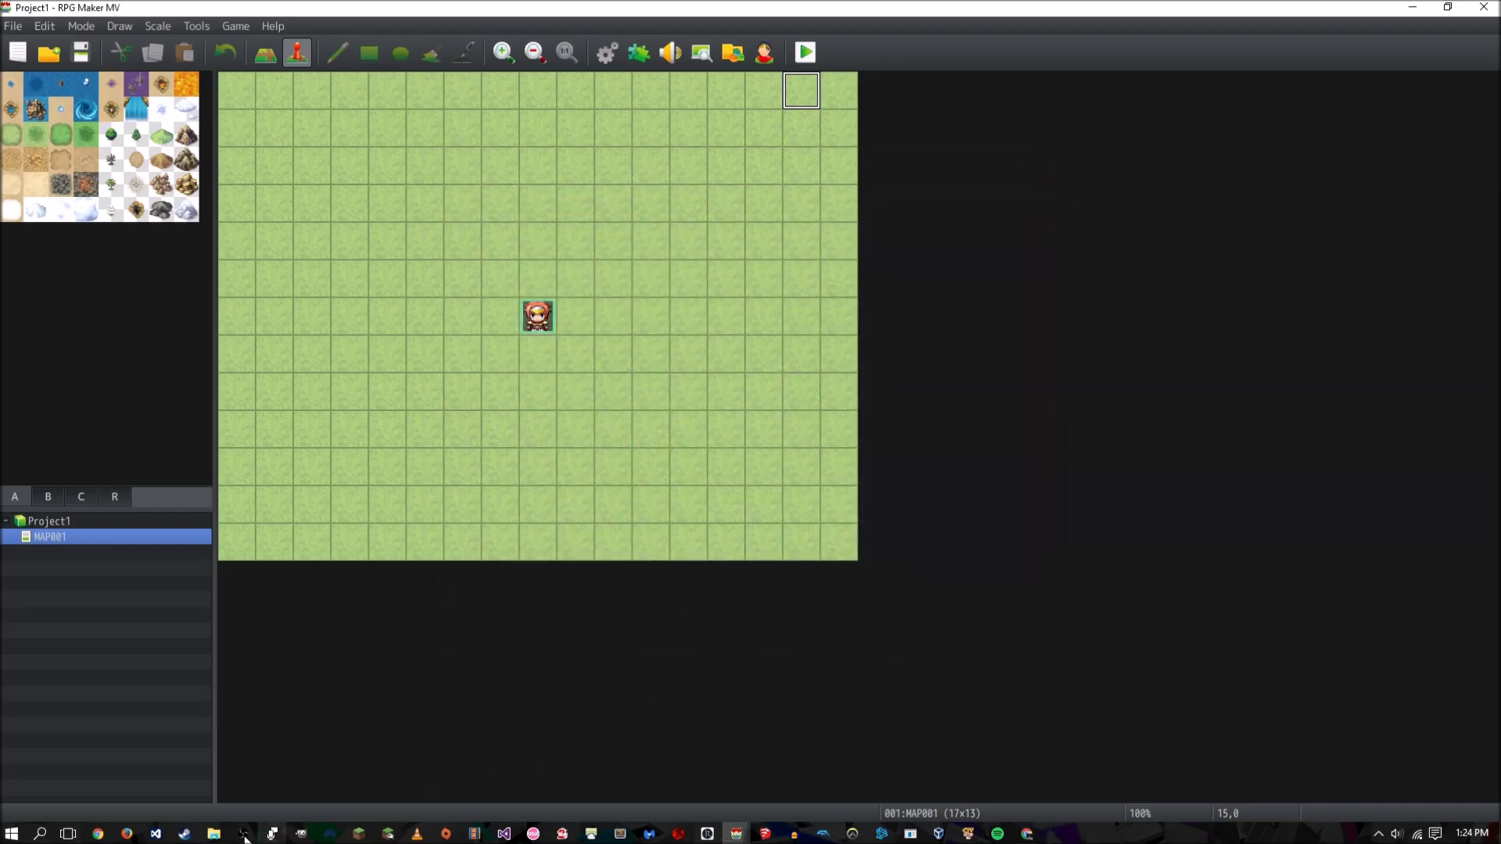
- Browse from titles2 up to the titles1 images, then reopen MOG_TitleHimawari settings in RPG Maker
mouse_move(213, 834)
click(532, 770)
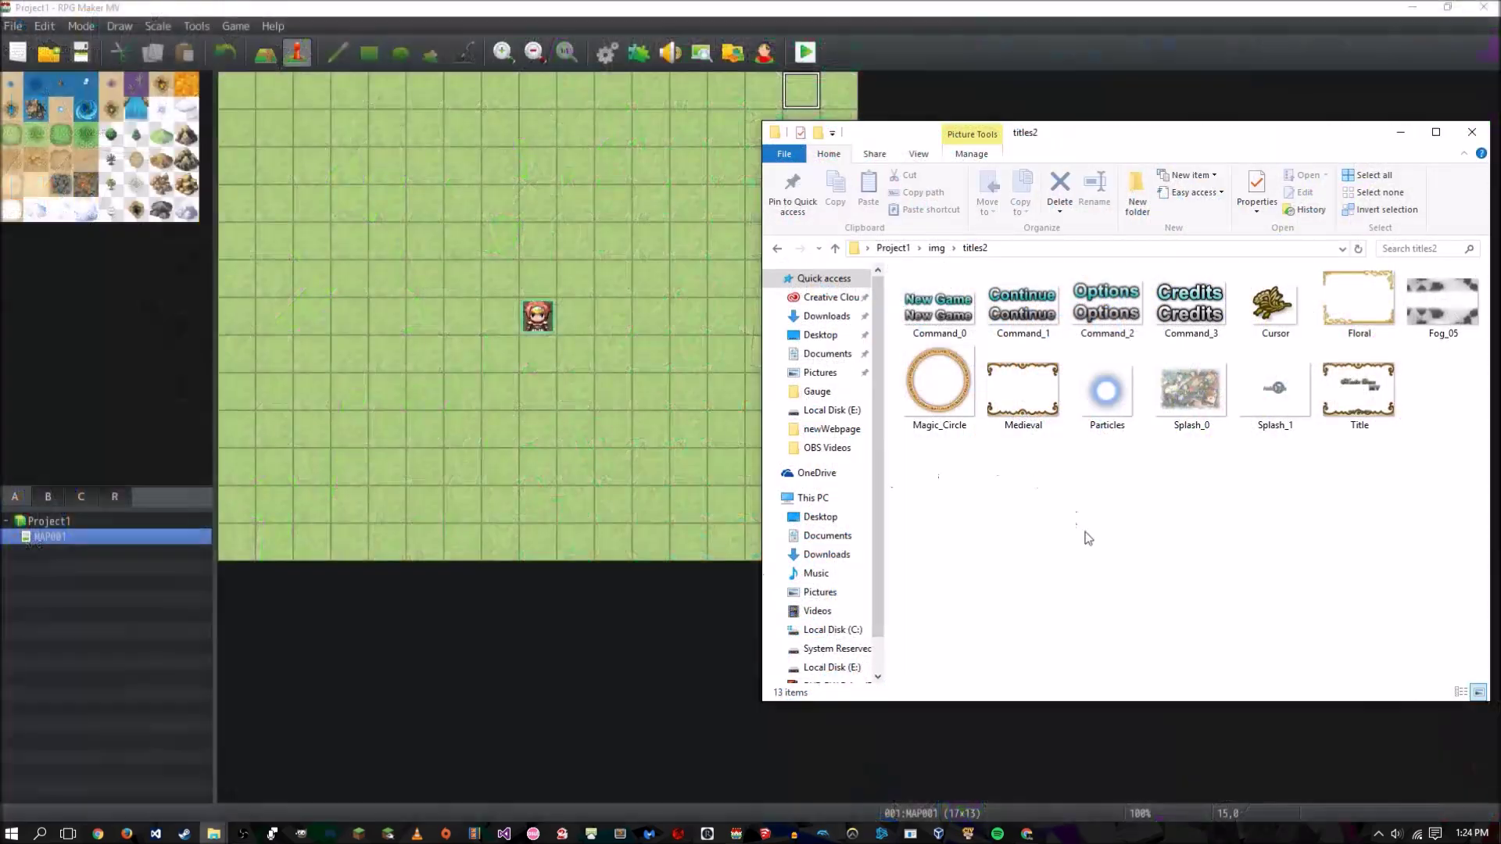
key(alt+Up)
double_click(1039, 476)
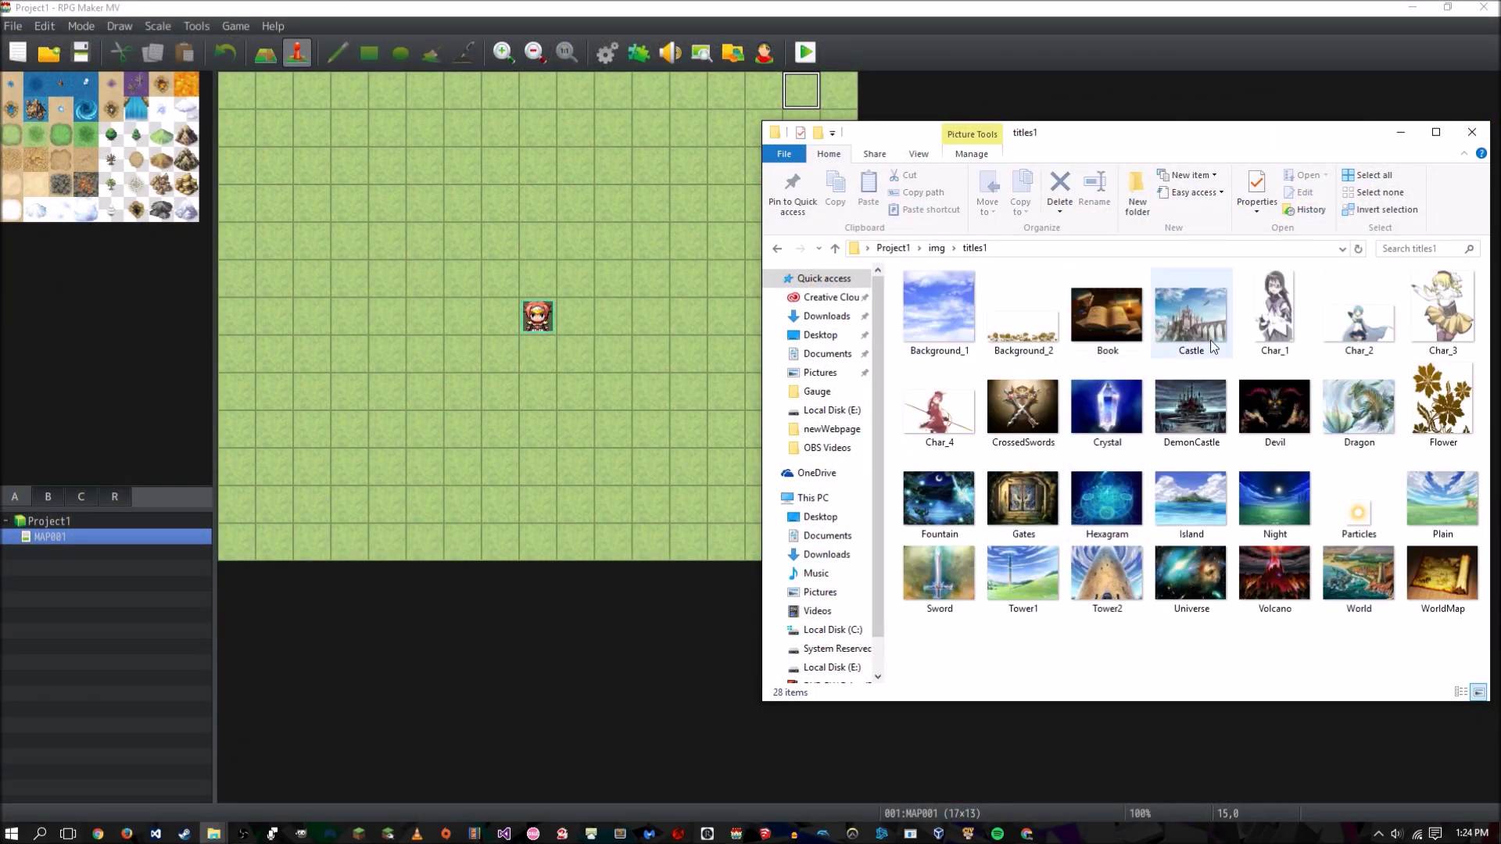
click(1274, 328)
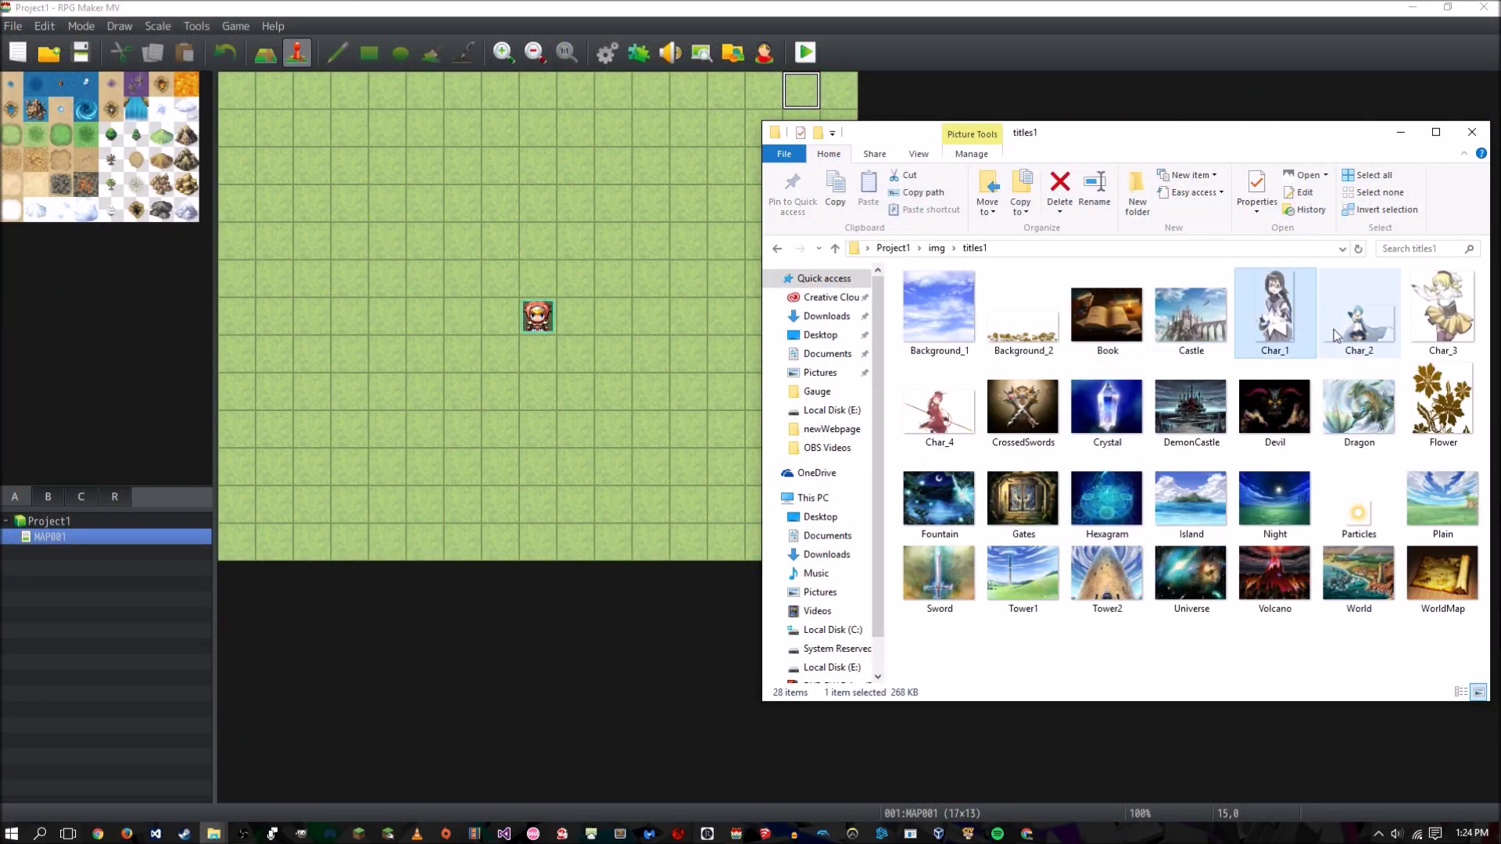
click(653, 95)
click(643, 56)
double_click(616, 250)
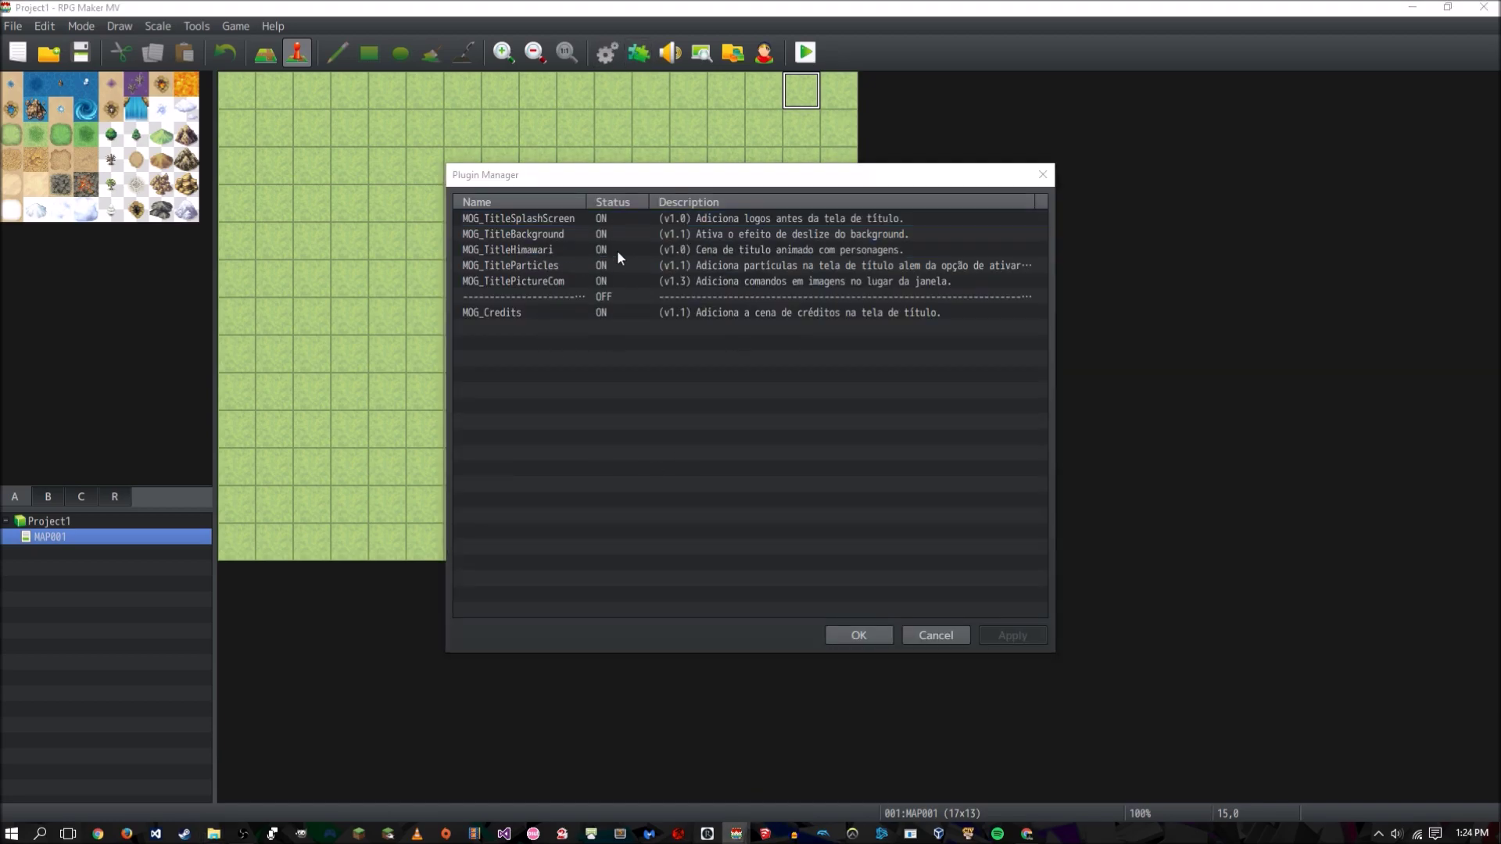
- Keep MOG_TitleHimawari's Char Number at 4 and close its settings
double_click(757, 435)
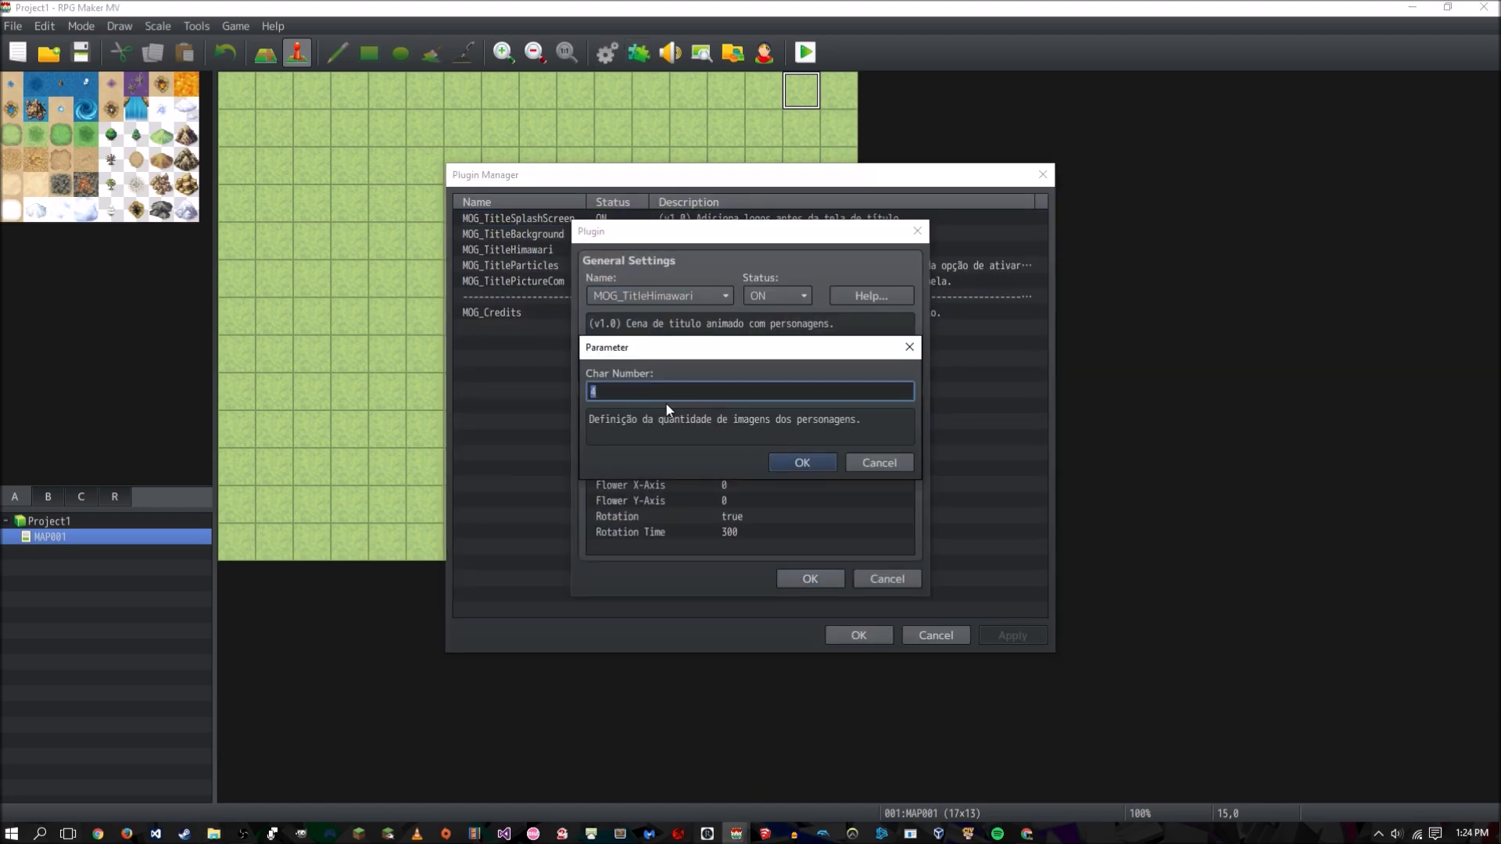
click(793, 471)
key(Return)
click(665, 266)
- Confirm MOG_TitleParticles' ParticleNumber at 25
double_click(665, 266)
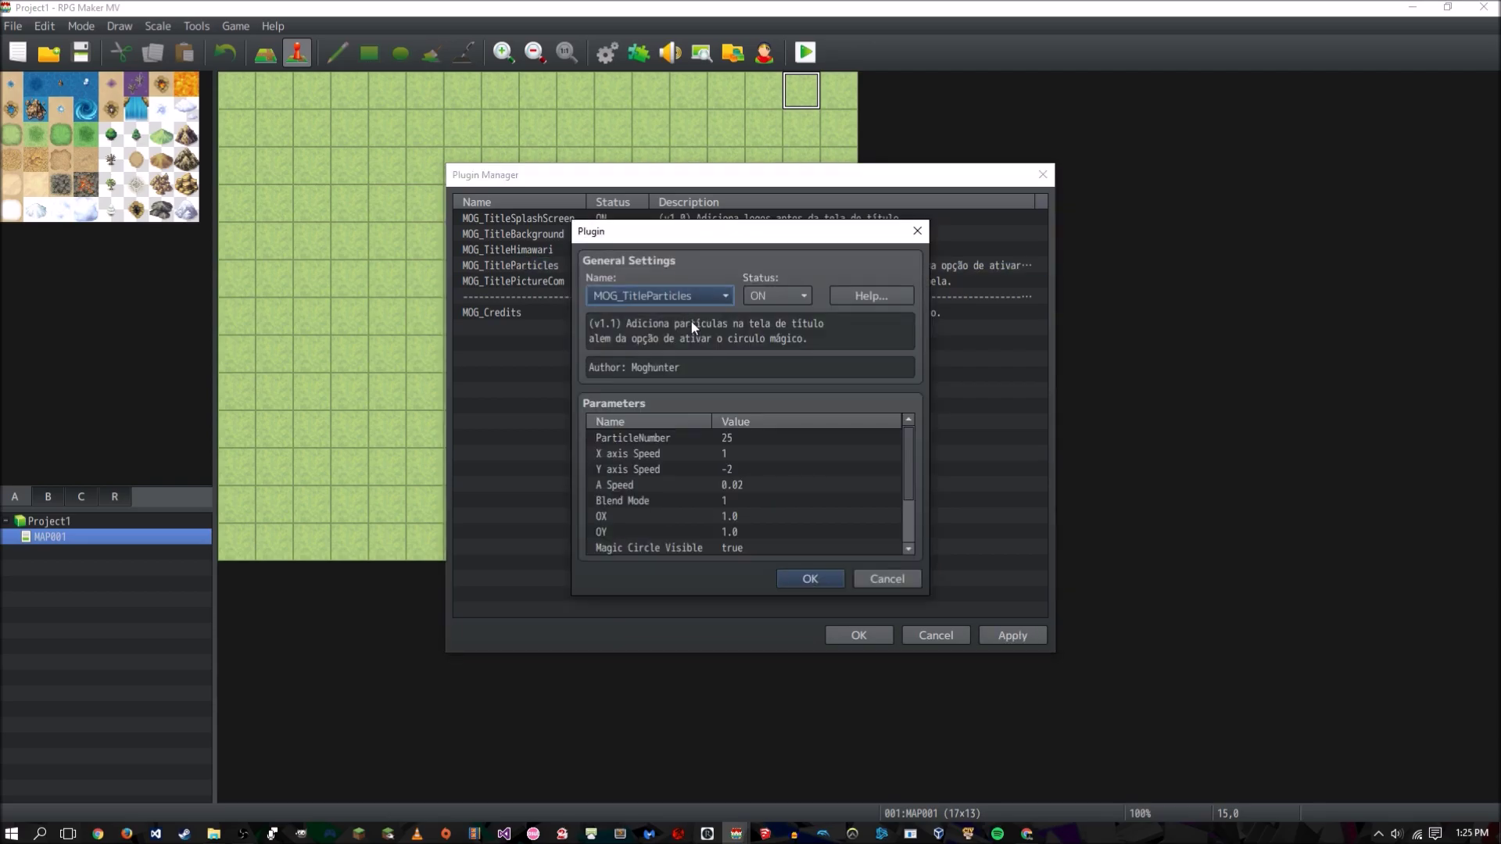
scroll(794, 472, down, 2)
scroll(817, 502, up, 2)
double_click(746, 440)
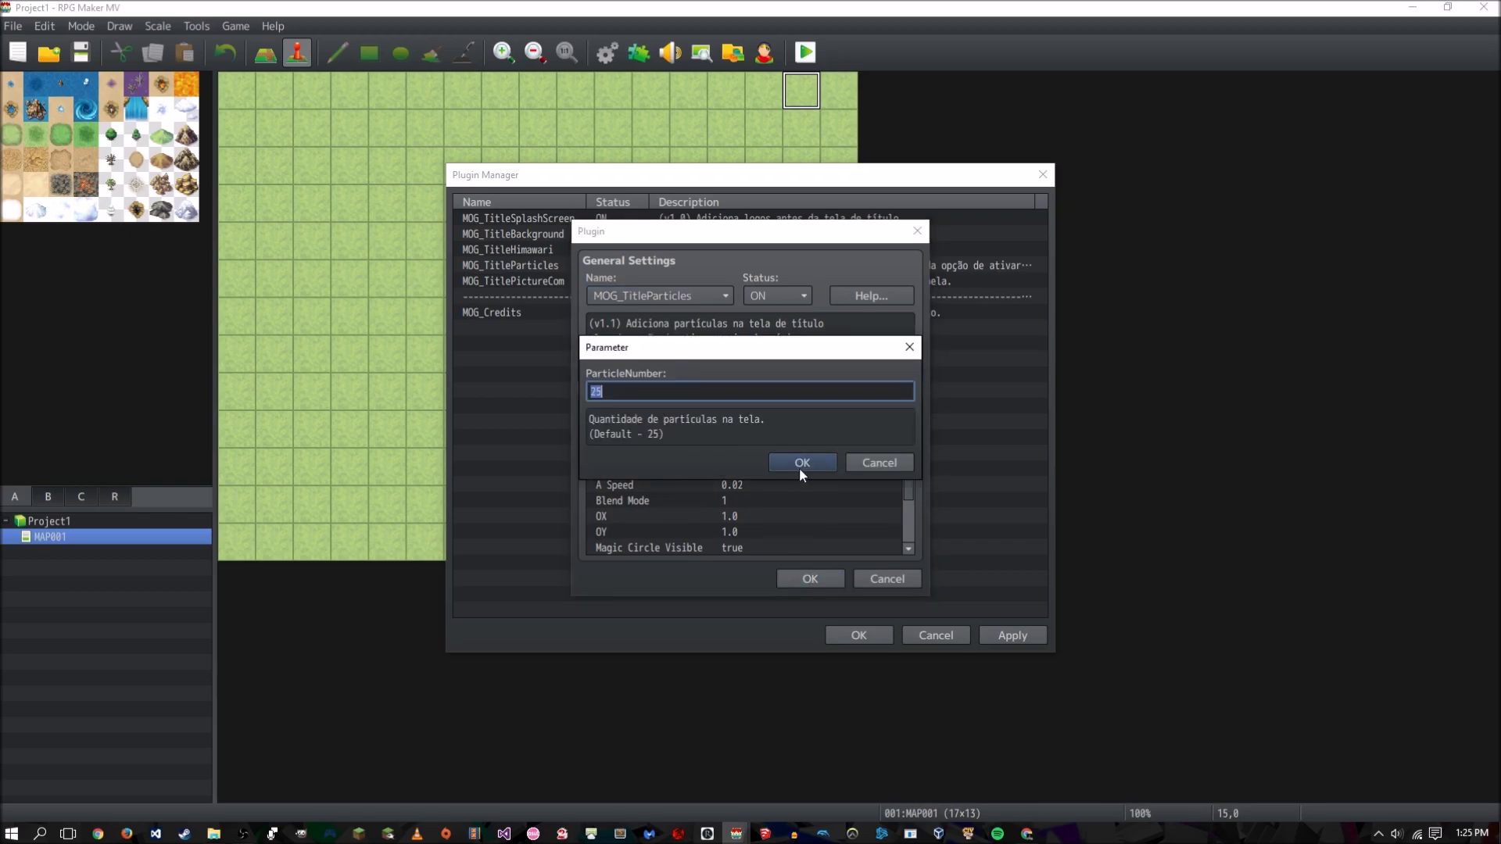
click(799, 467)
- Check the X and Y axis Speed parameters, leaving Y axis Speed at -2
click(730, 457)
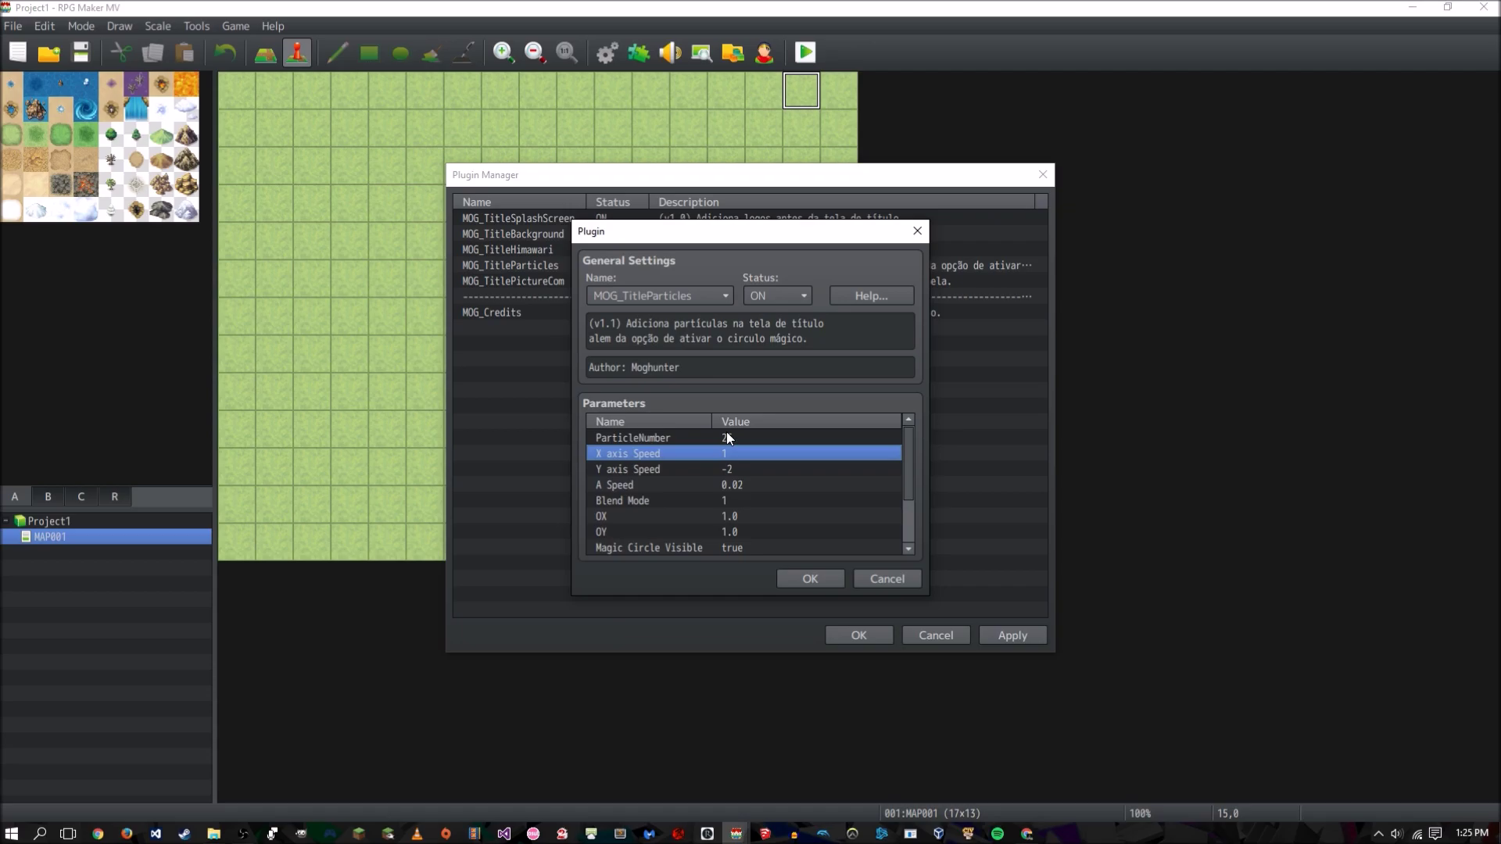
click(757, 470)
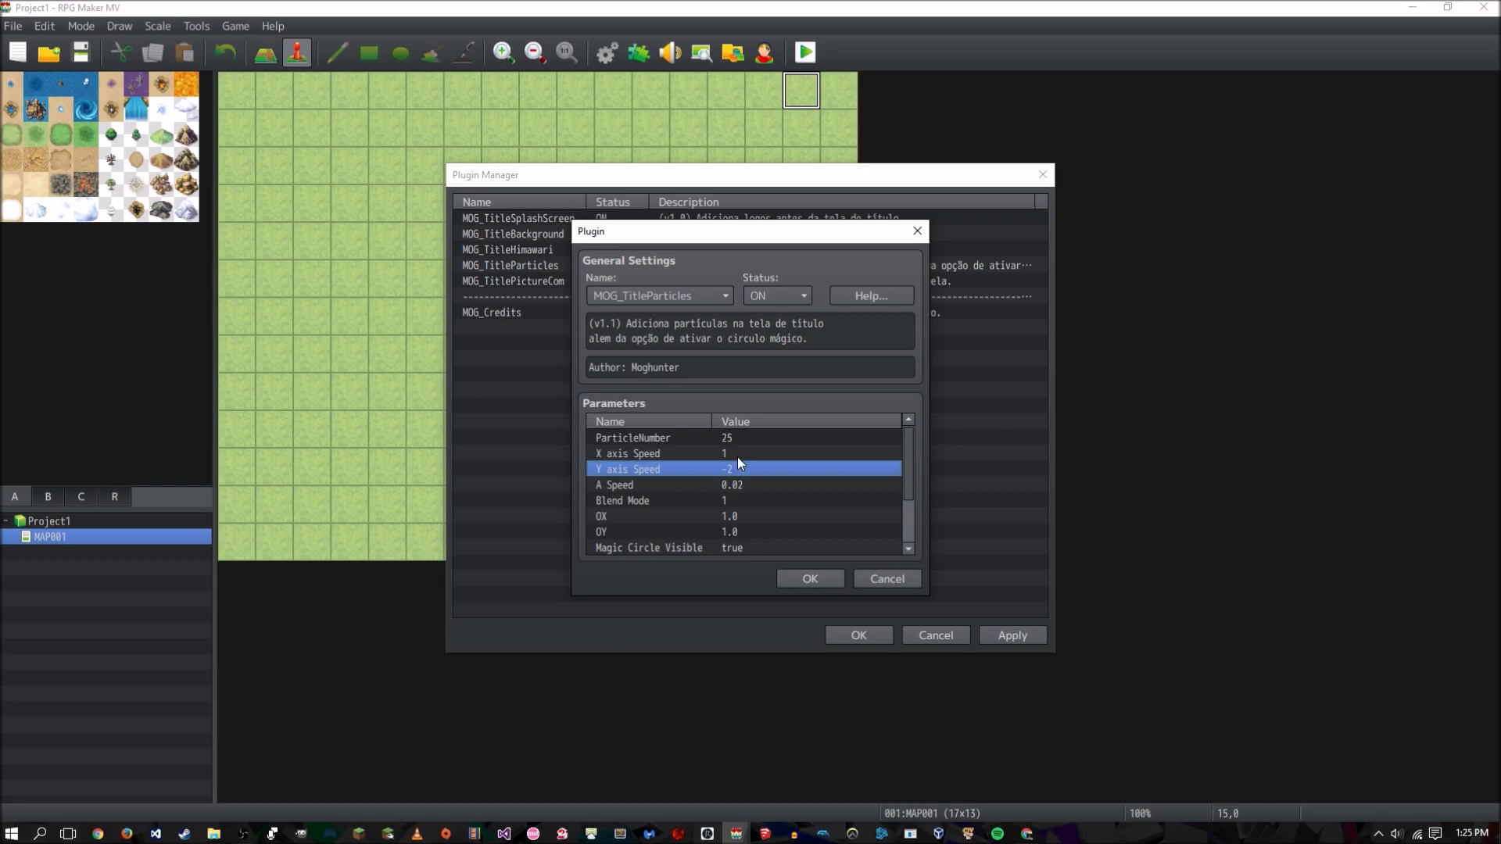
double_click(741, 469)
key(Return)
key(Return)
key(Return)
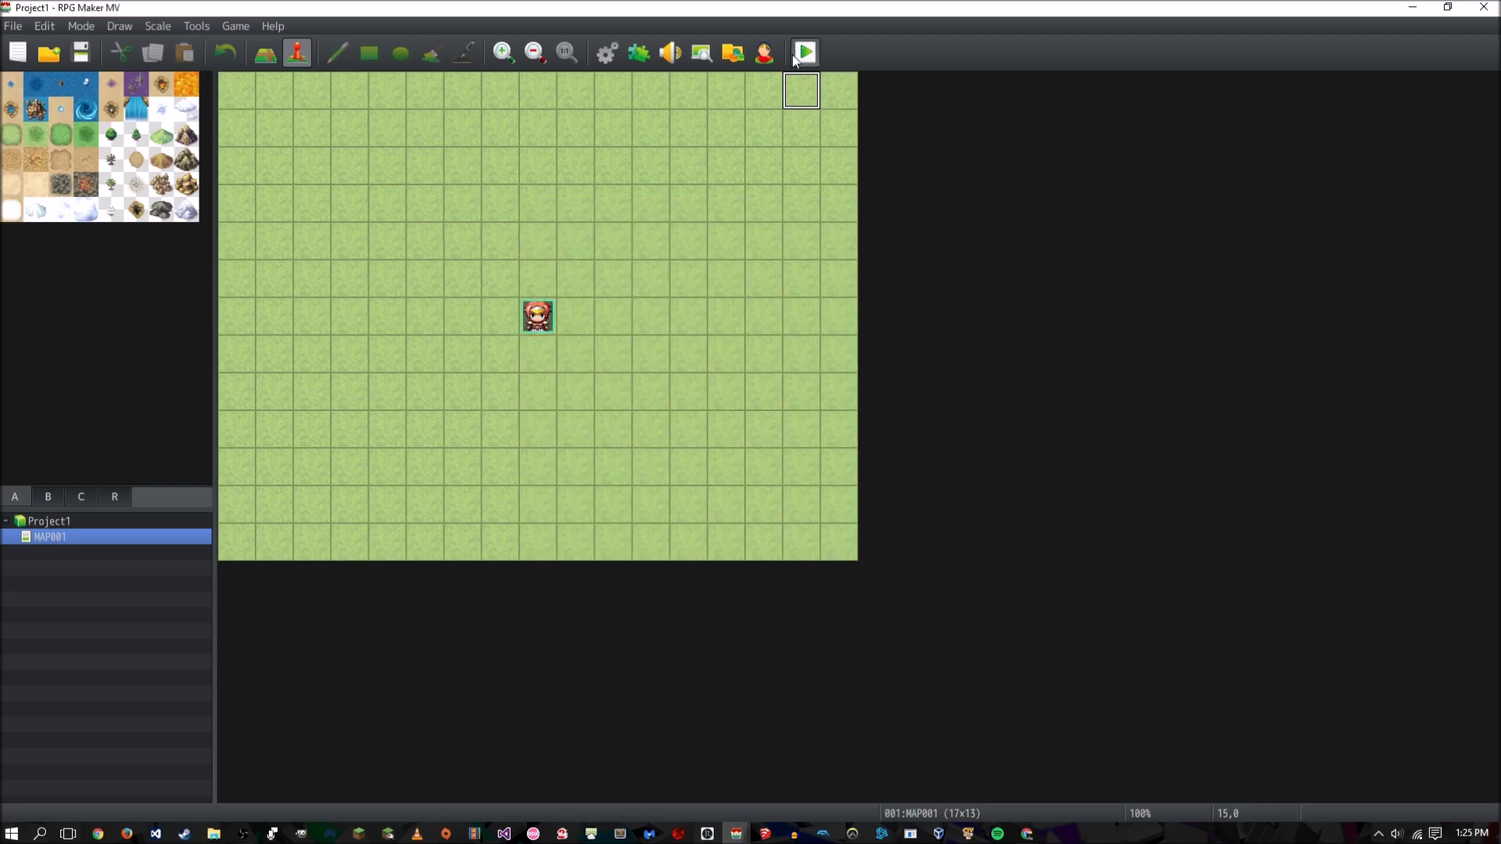
- Save and playtest to view the animated title, then reopen the plugin list
click(805, 52)
key(Return)
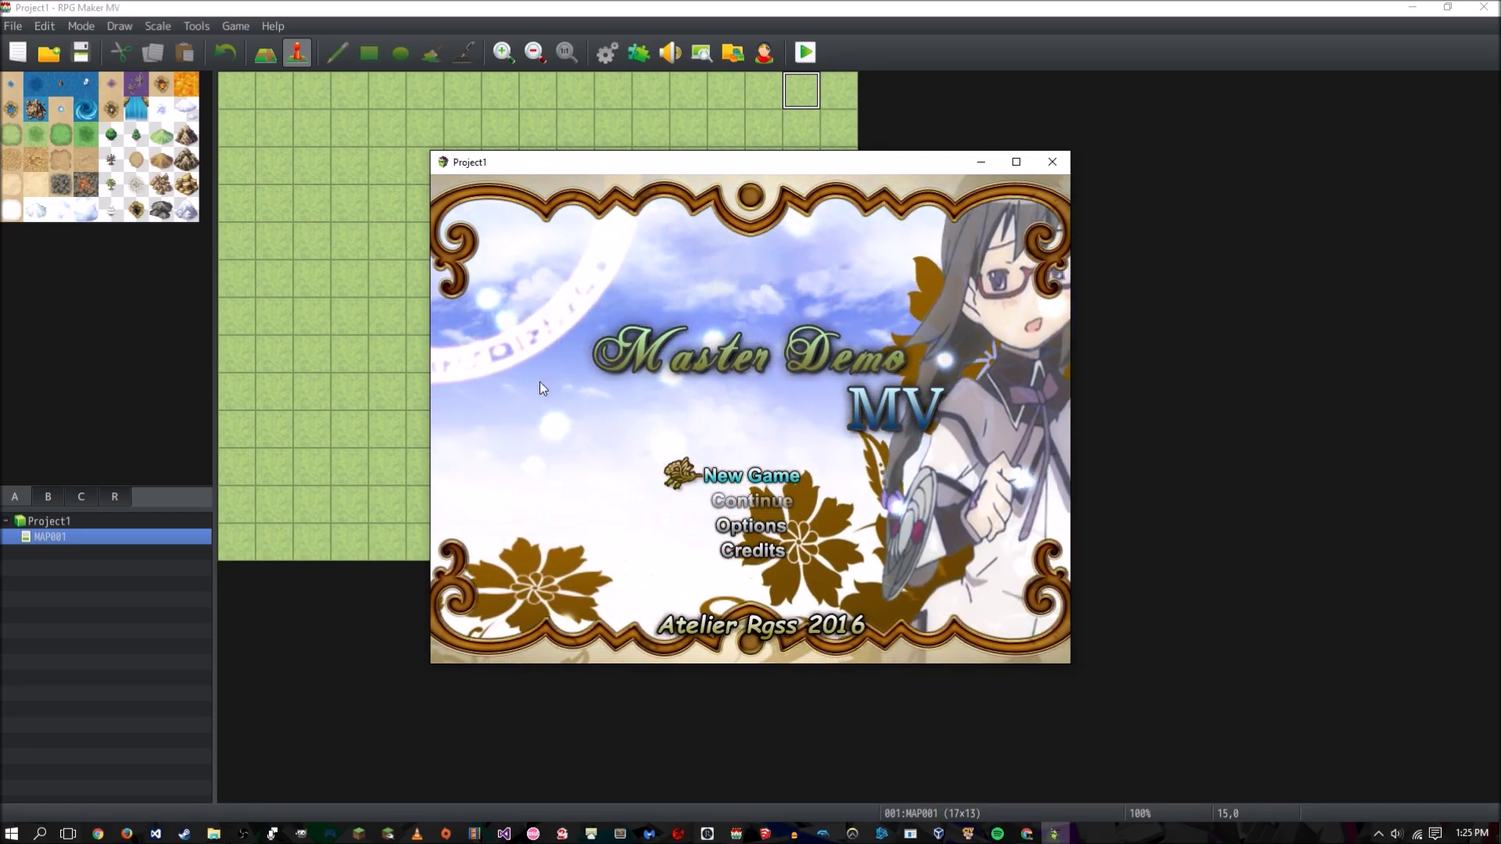
key(alt+F4)
click(639, 52)
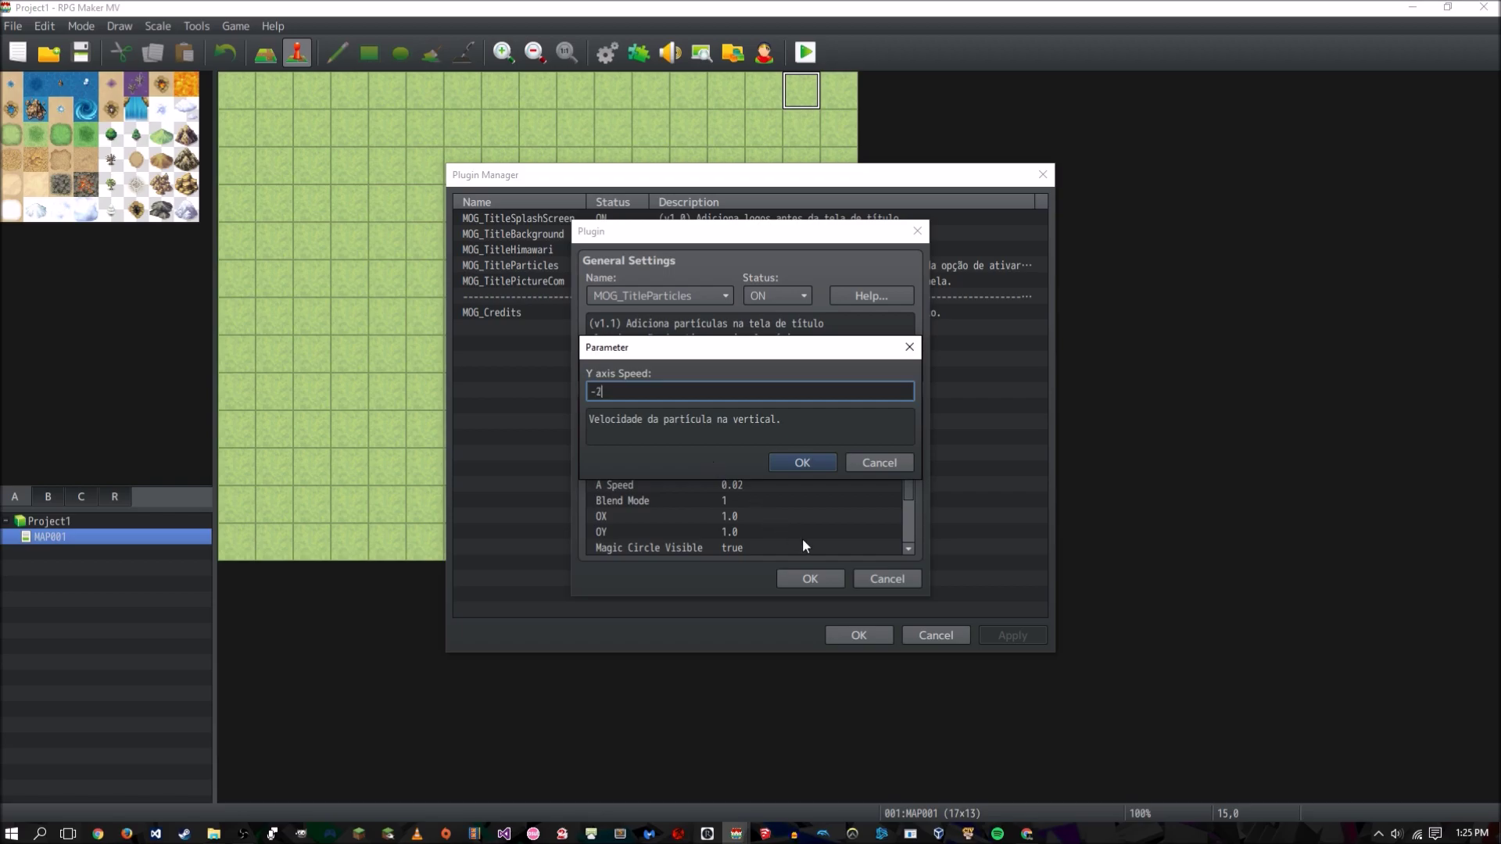
- Keep Y axis Speed and try an A Speed value of 0.1
click(773, 461)
click(714, 480)
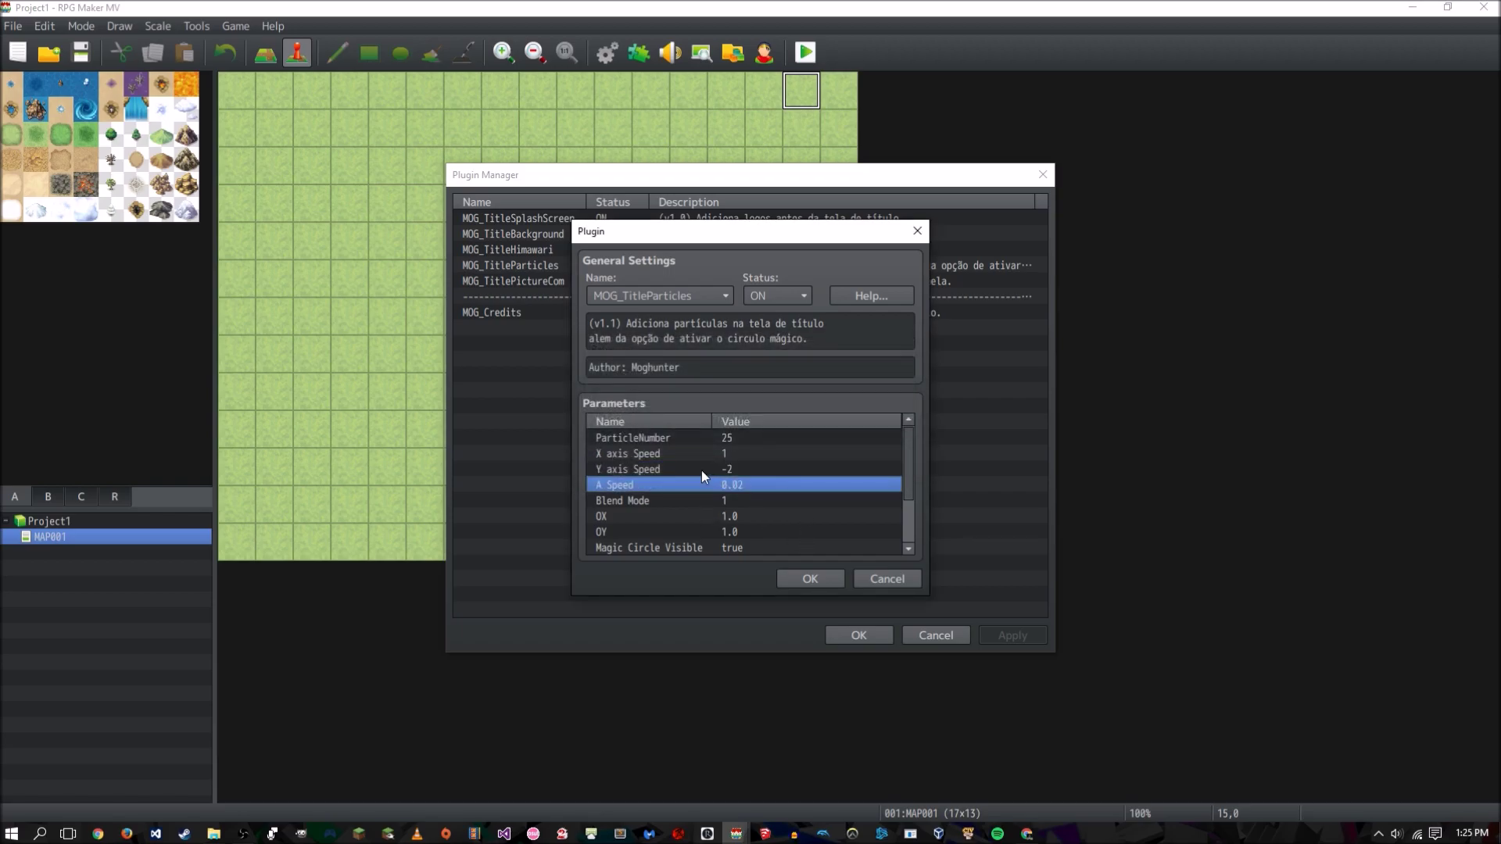
double_click(740, 478)
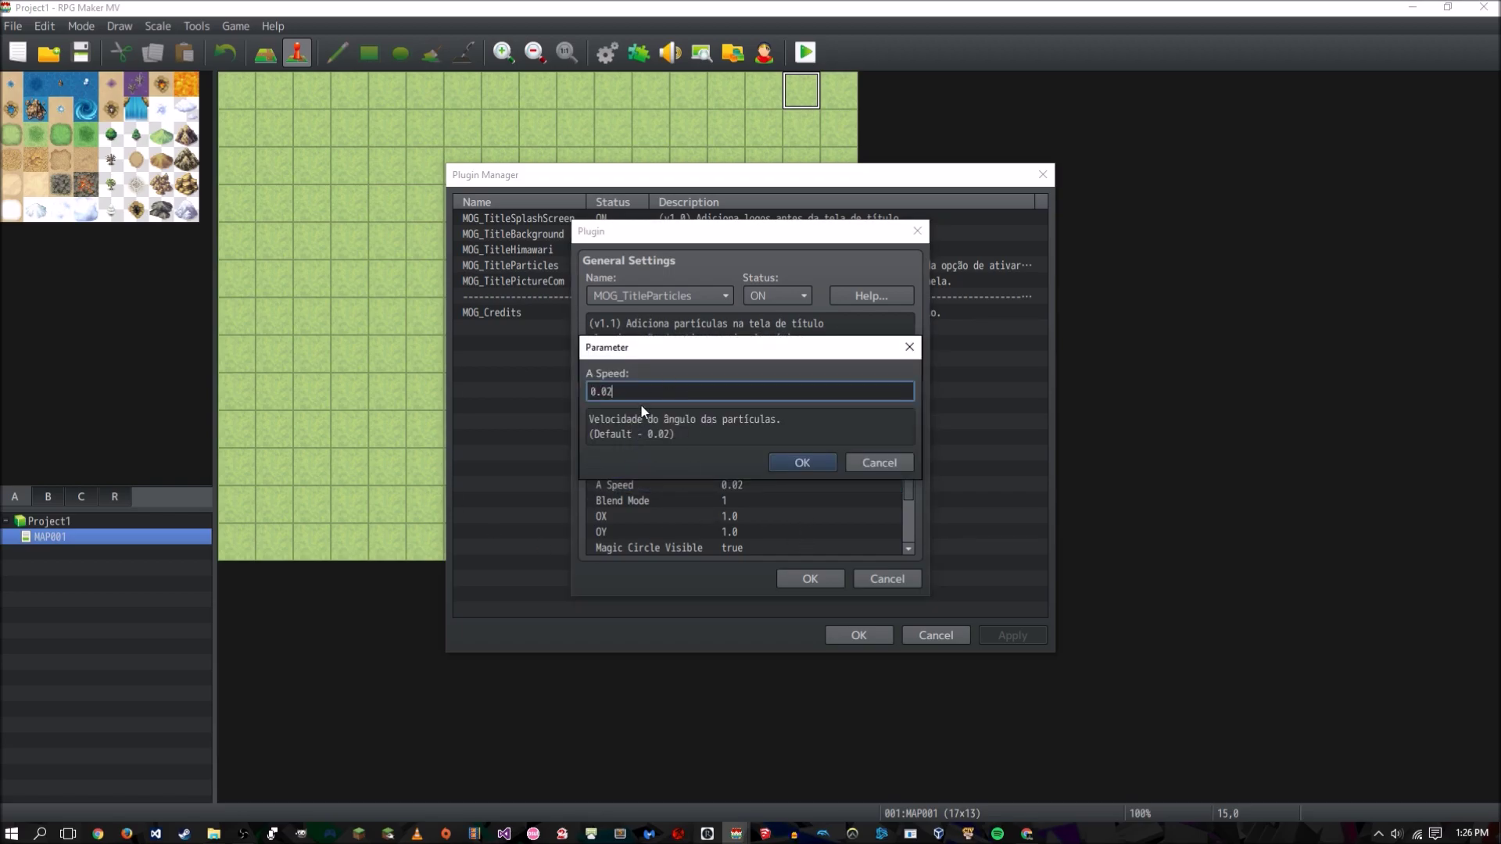
text(0.1)
click(784, 463)
- Playtest the particle title, then try Blend Mode values 1 and 2
click(810, 579)
click(858, 635)
click(805, 52)
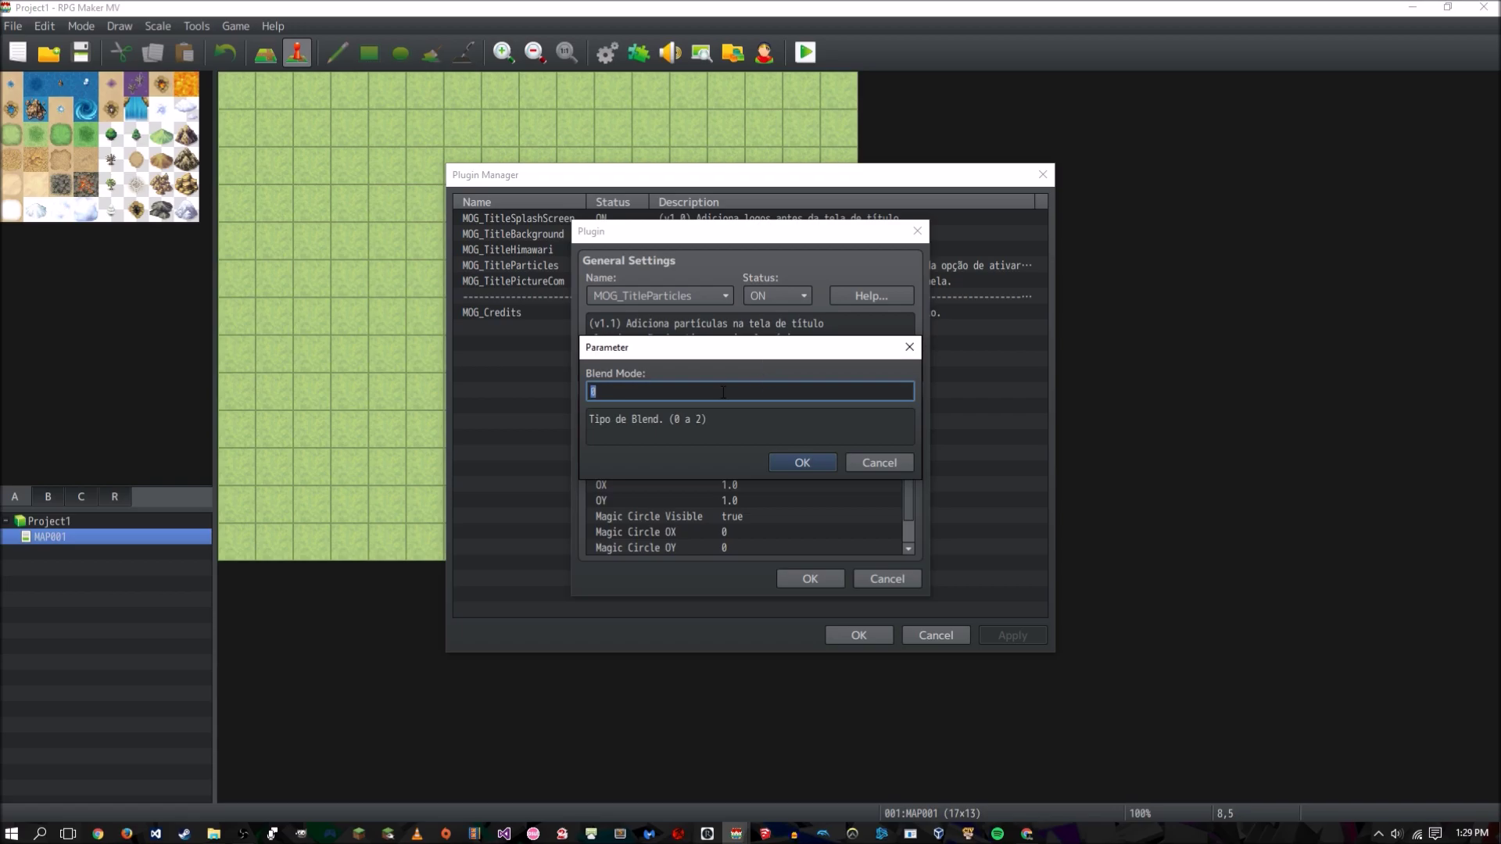
text(1)
key(BackSpace)
text(2)
key(BackSpace)
- Set Blend Mode back to 1 and keep OX at 1.0
text(1)
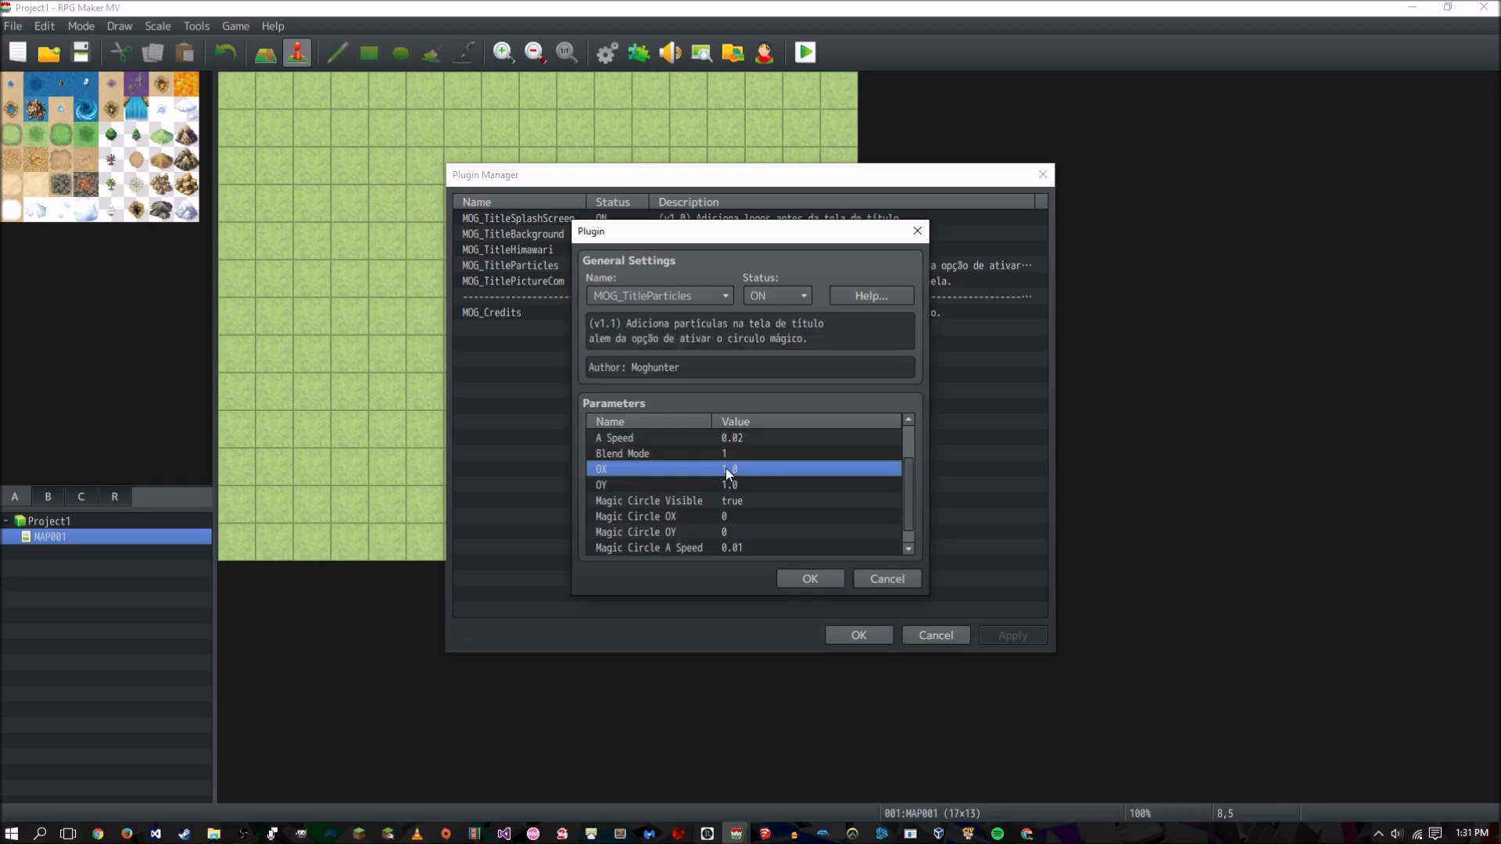
click(752, 486)
click(734, 472)
double_click(717, 469)
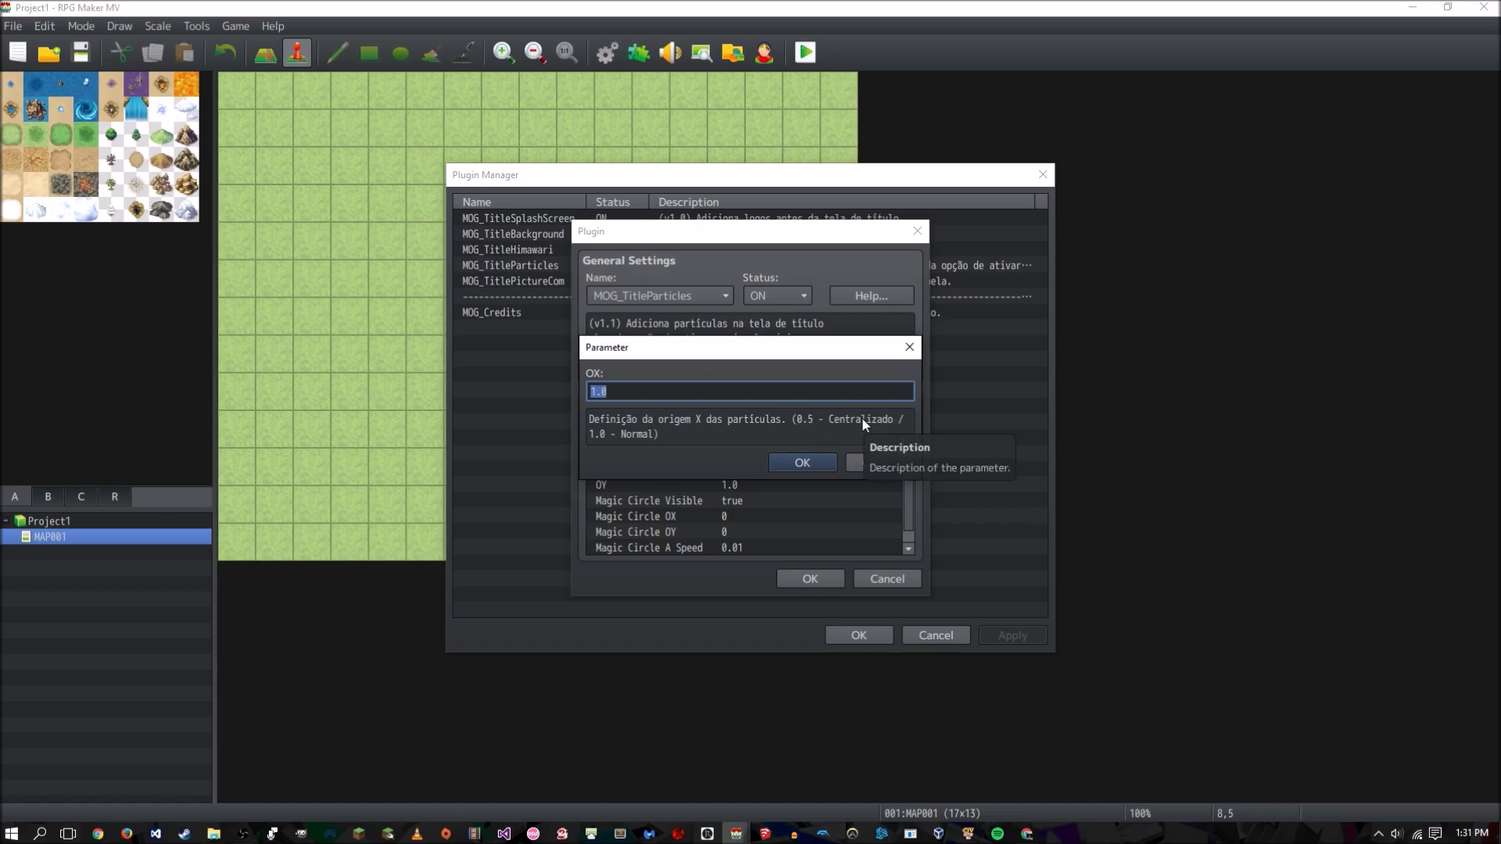
click(784, 461)
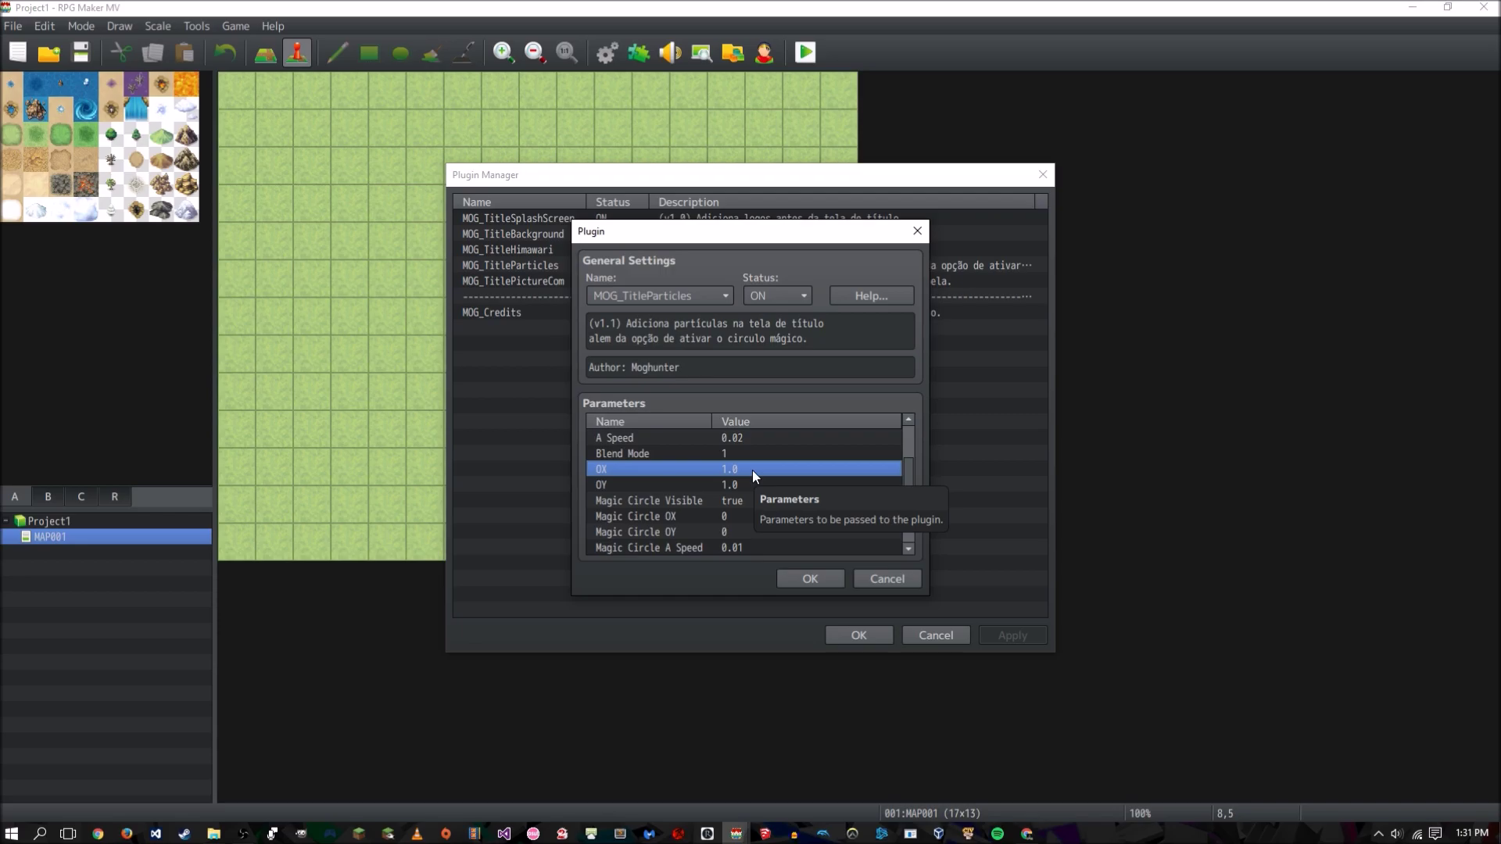
- Review the OY and Magic Circle visibility and position parameters
click(739, 485)
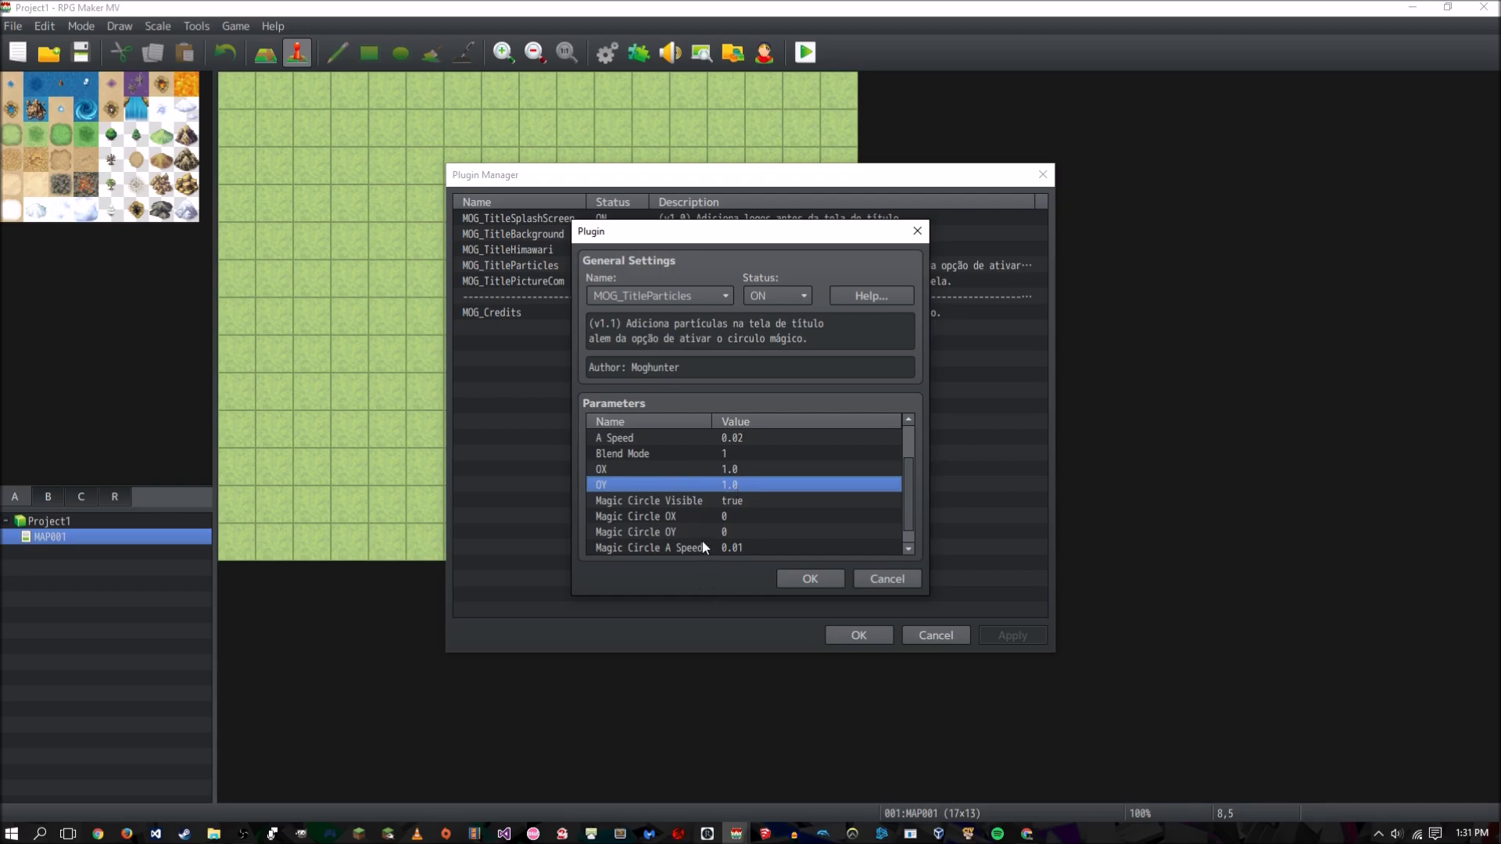
scroll(715, 504, down, 1)
key(Down)
key(Down)
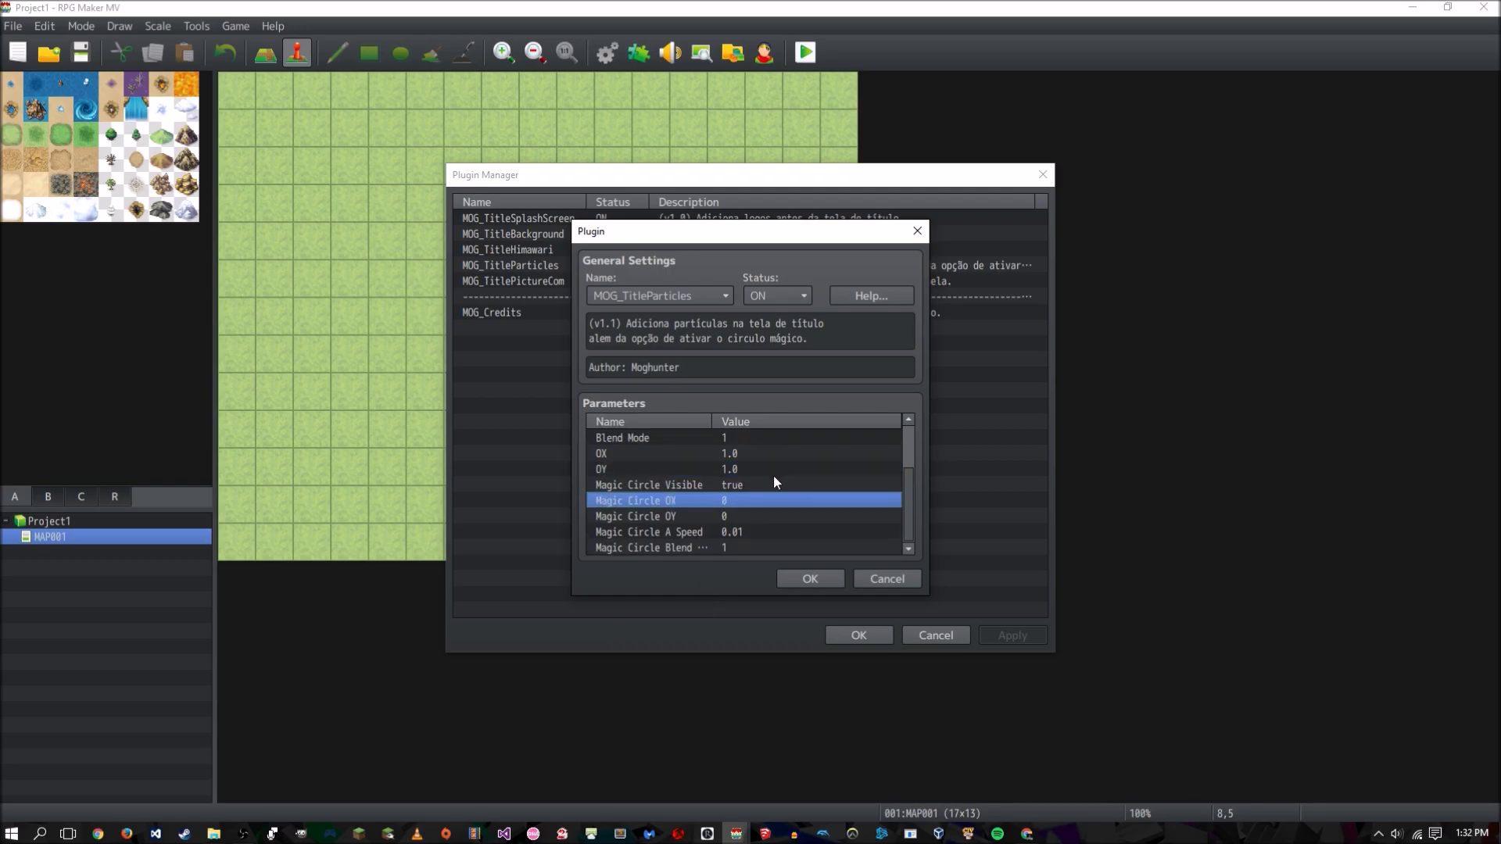
key(Up)
key(Up)
click(751, 485)
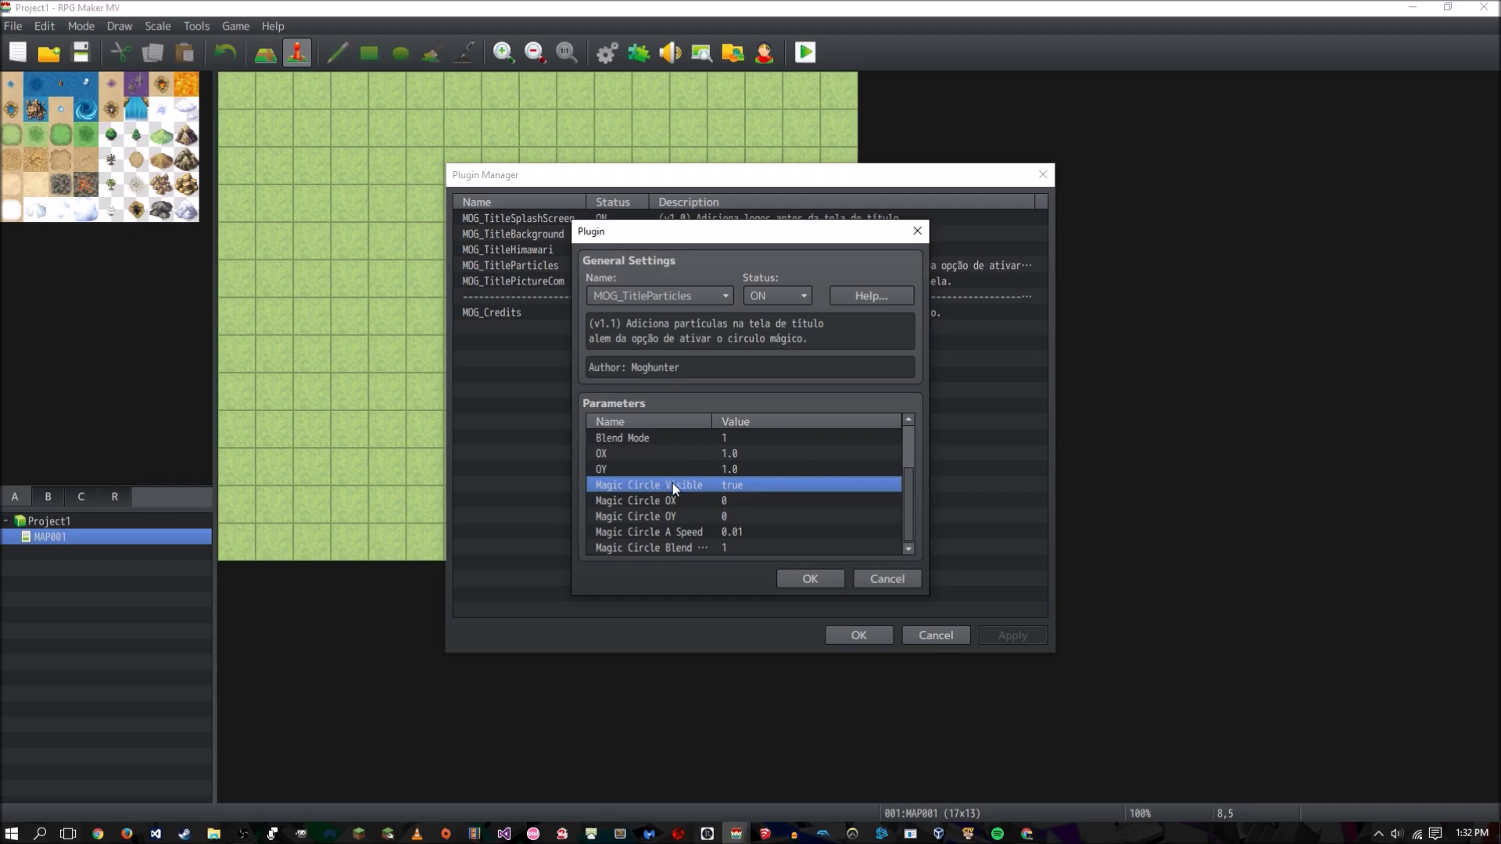
key(Down)
key(Down)
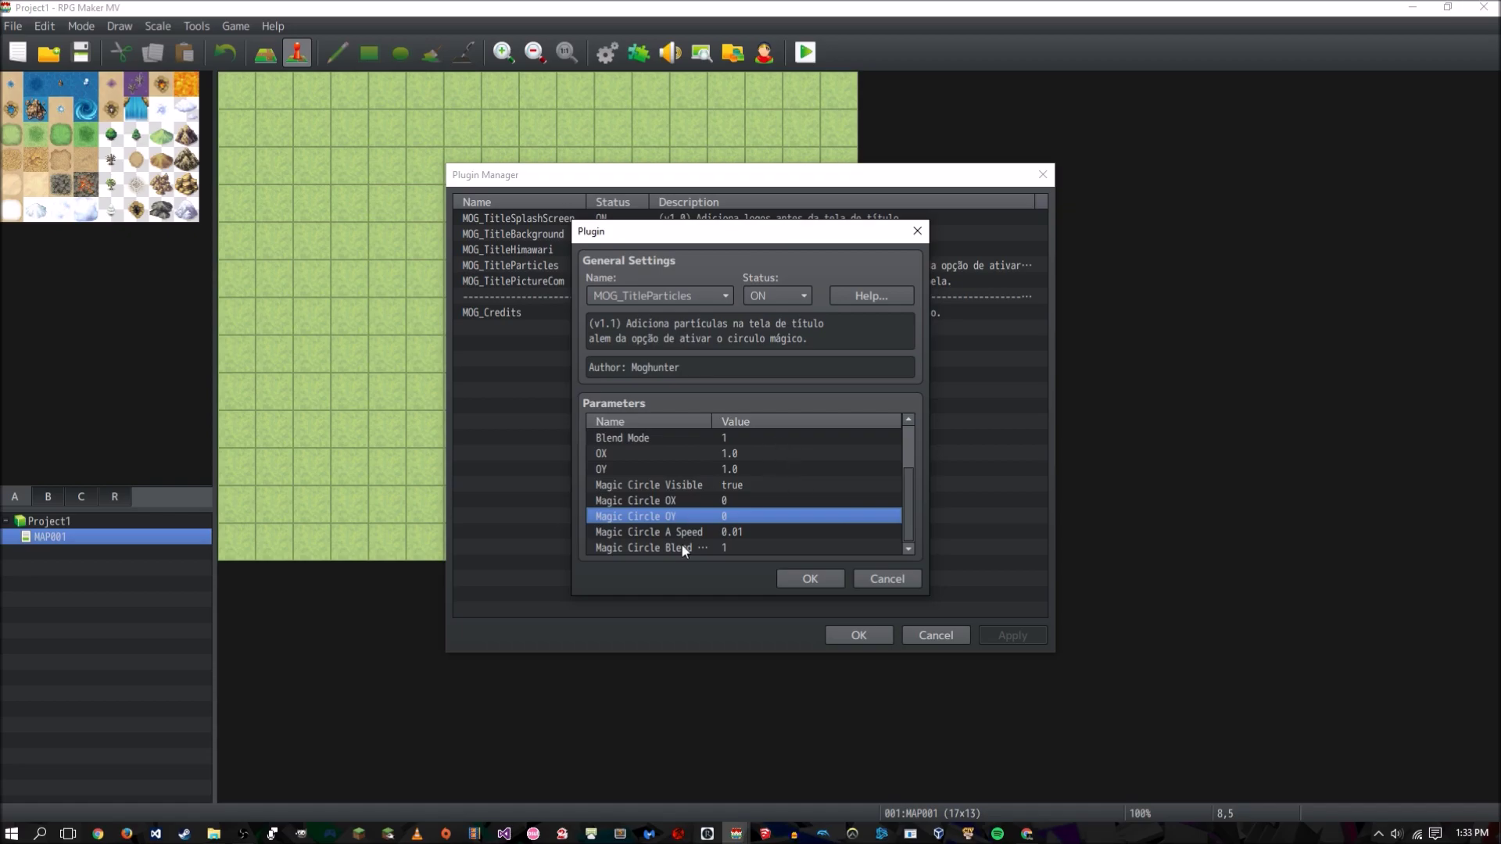
key(Down)
key(Down)
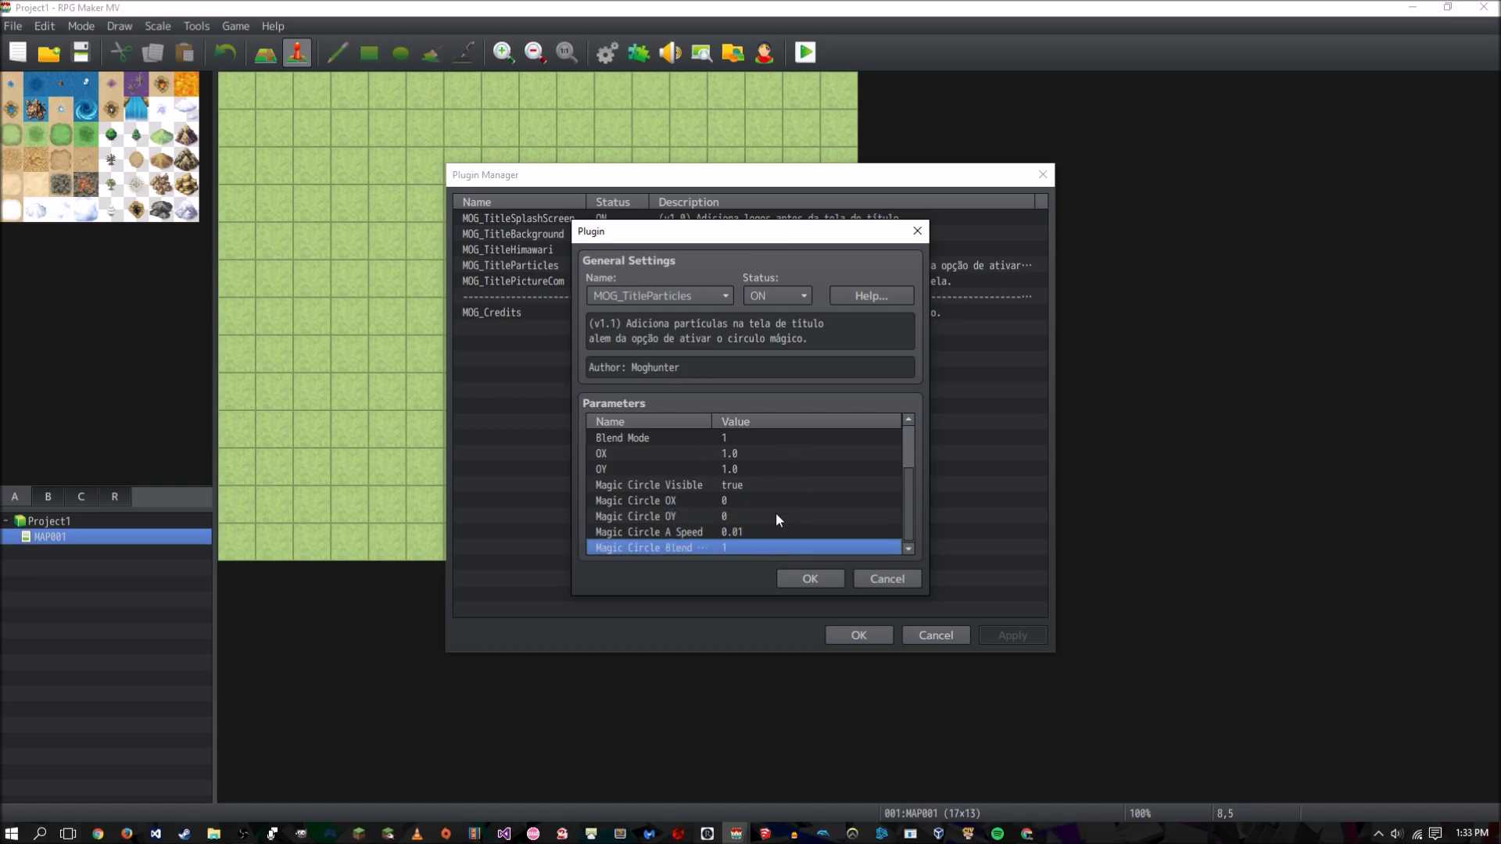
- Keep Magic Circle Blend Type at 1 and close the MOG_TitleParticles settings
double_click(725, 548)
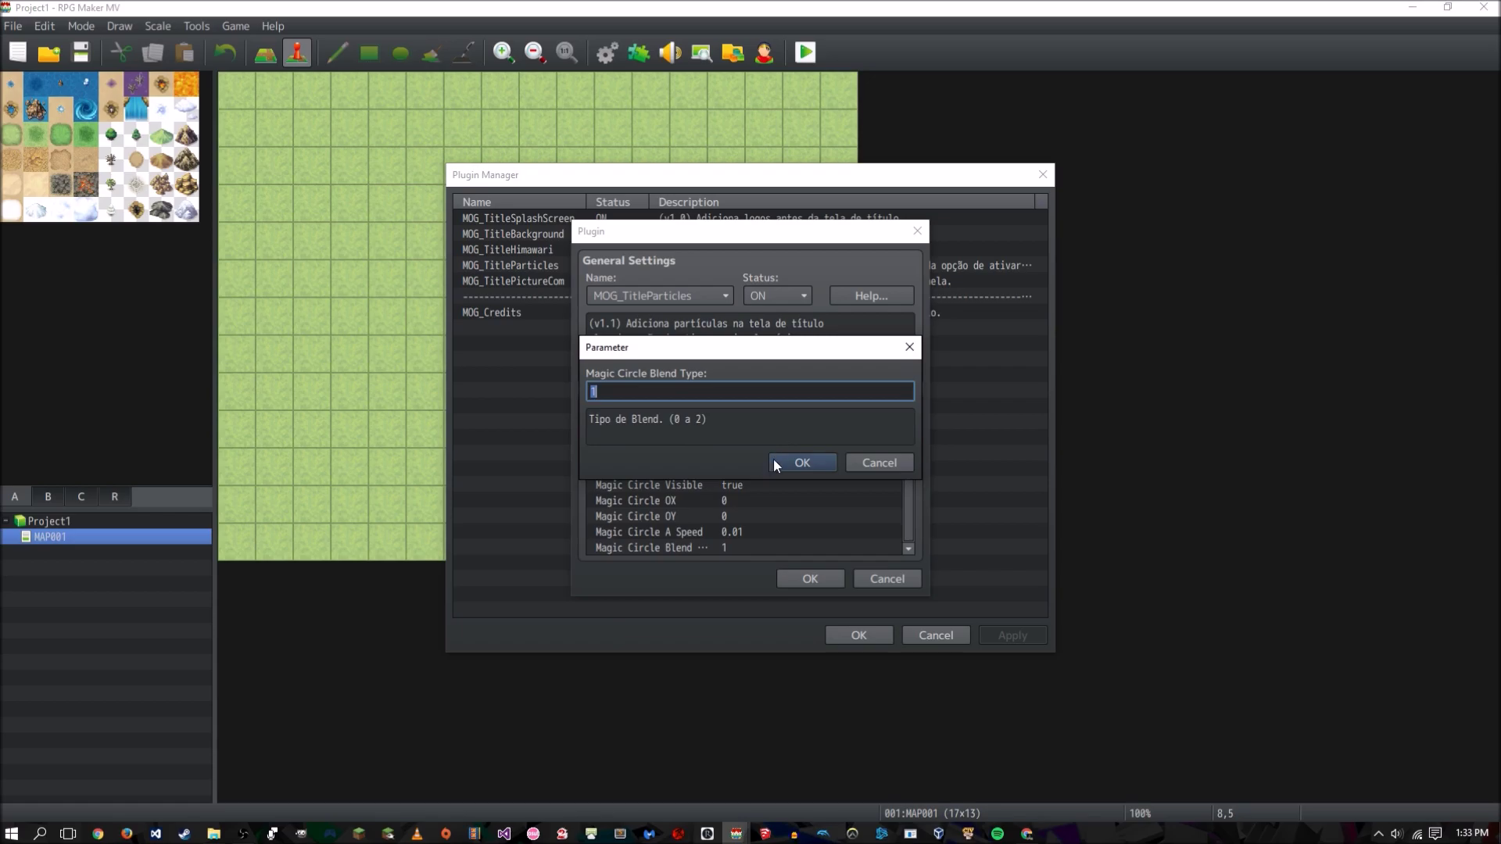
click(795, 467)
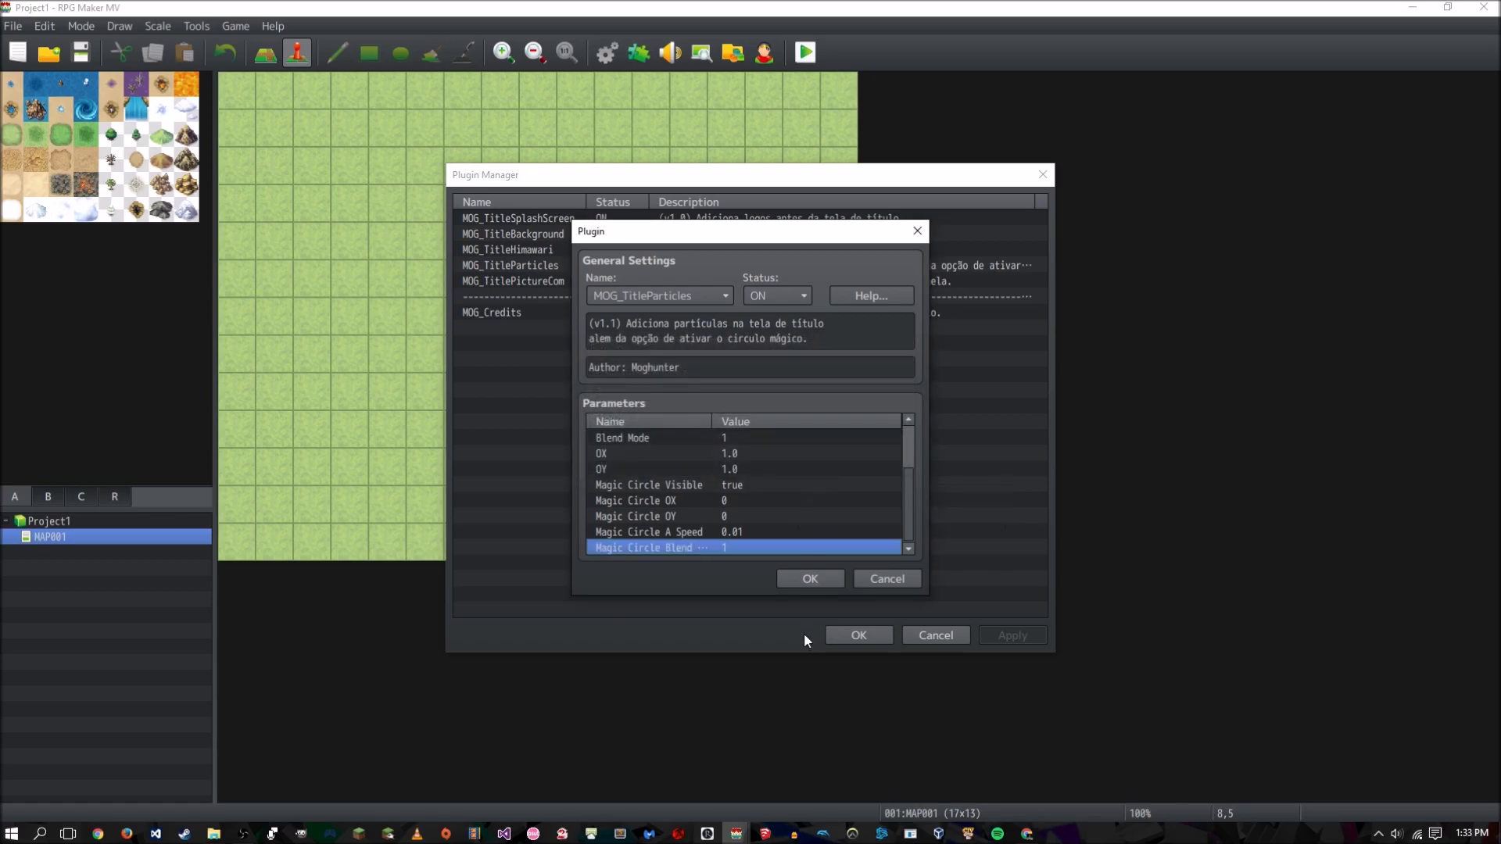
click(809, 578)
click(645, 281)
double_click(646, 282)
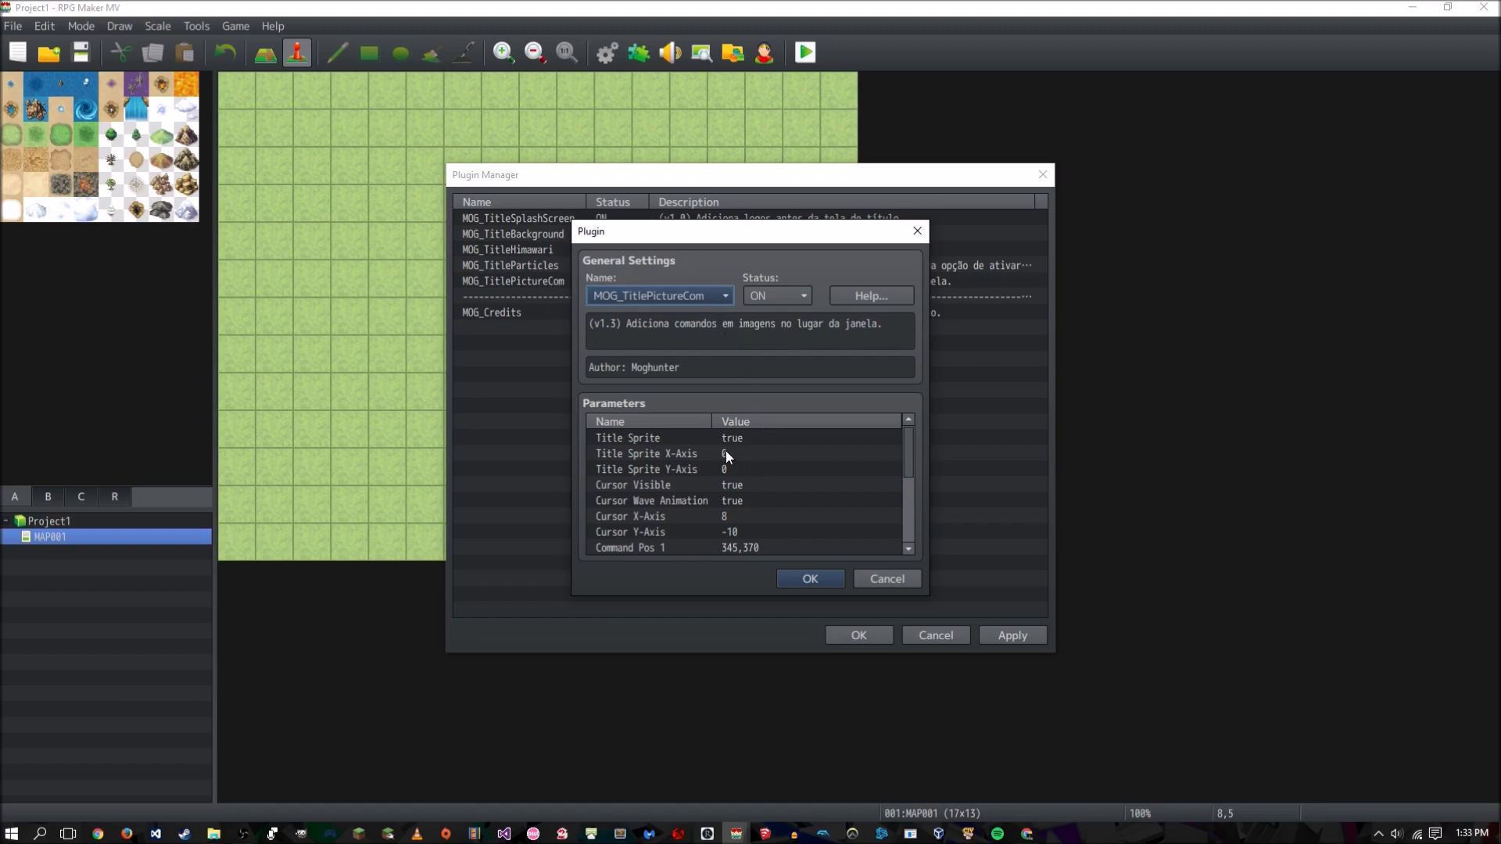
click(749, 436)
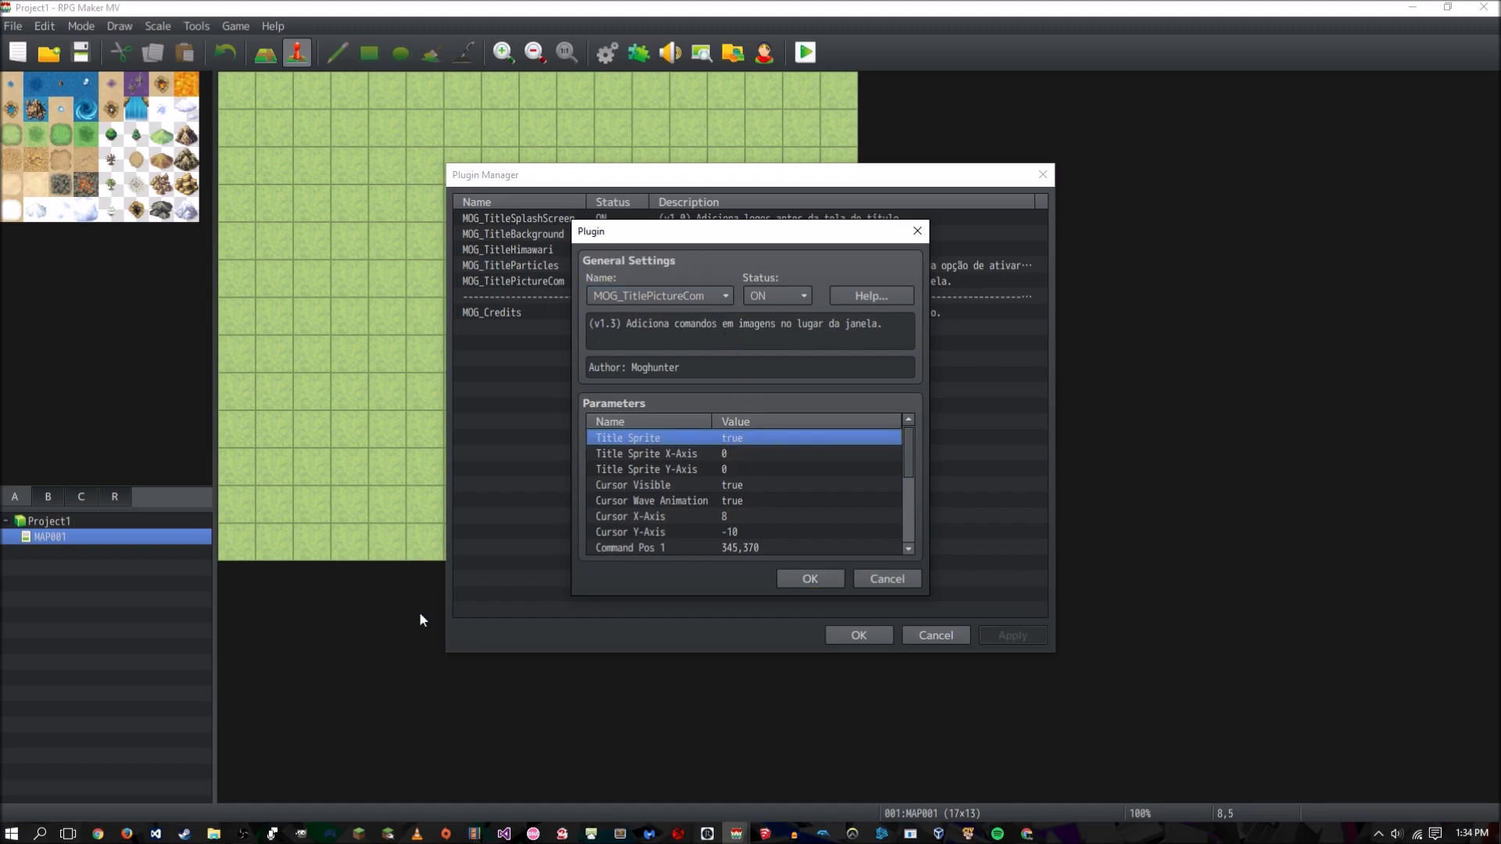
mouse_move(215, 830)
click(516, 760)
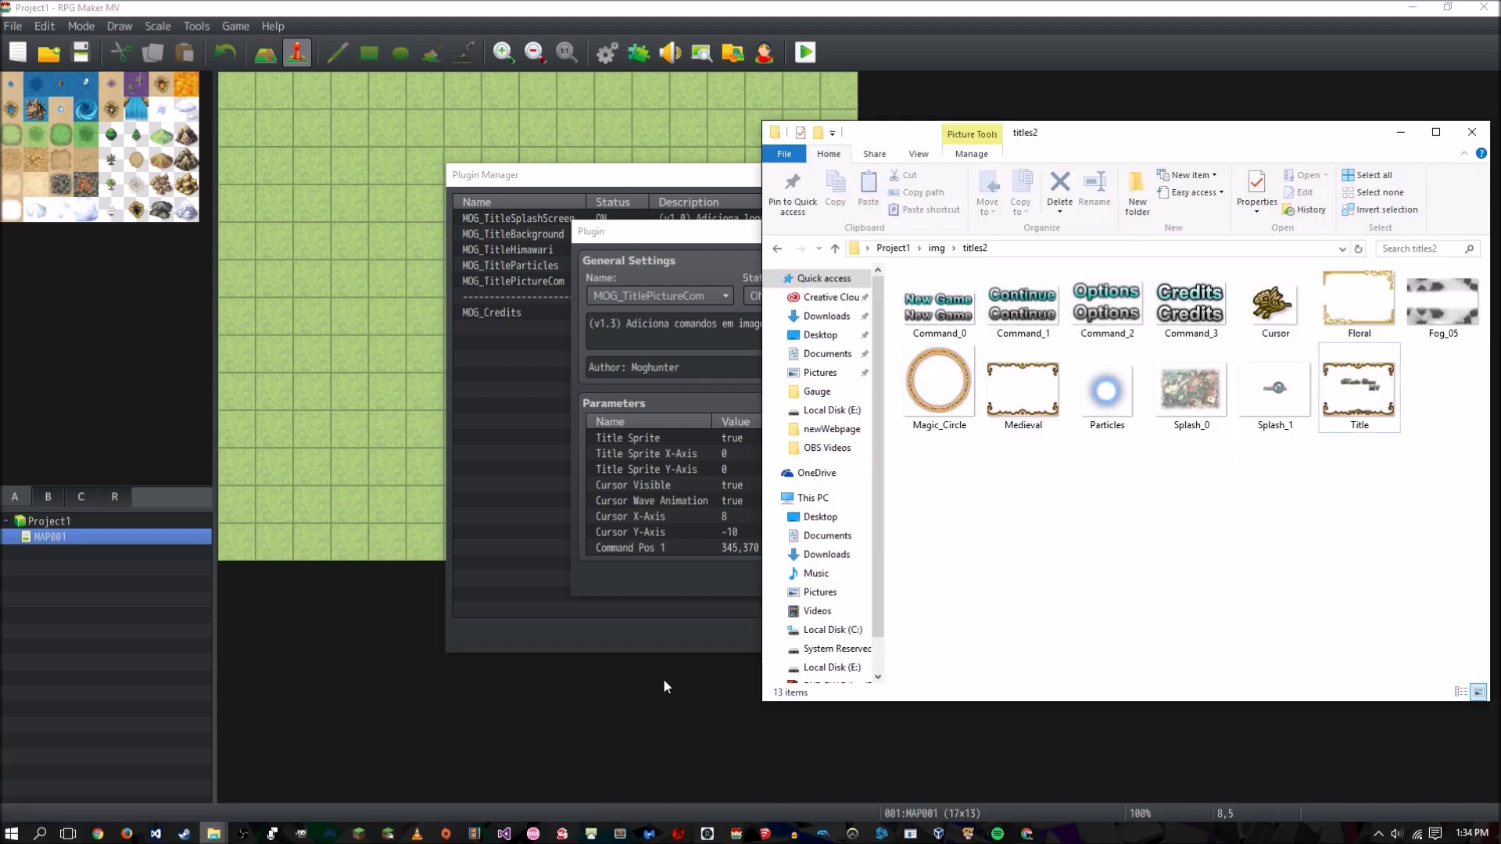
click(1376, 427)
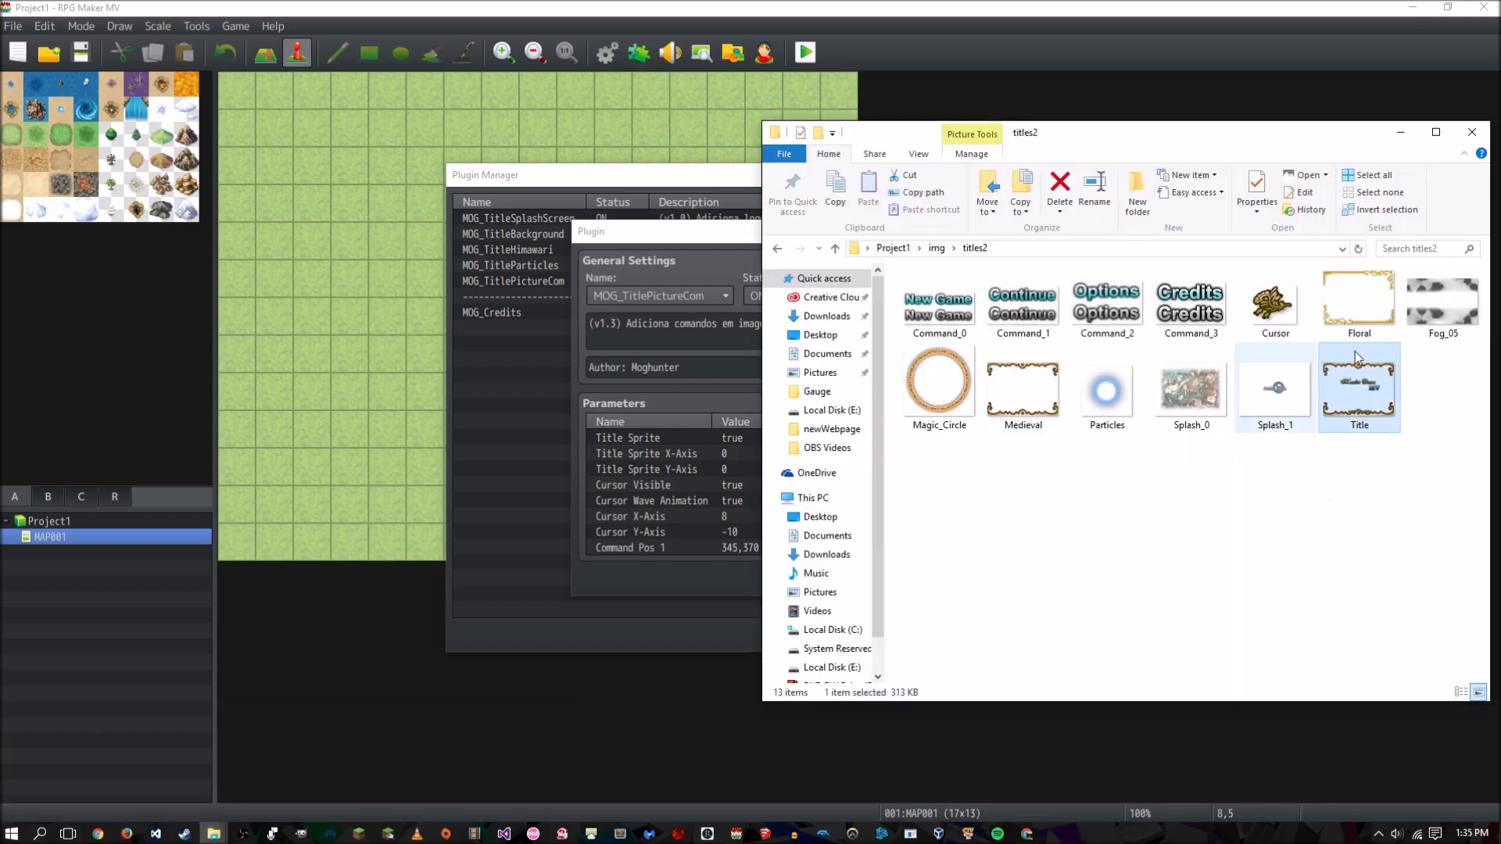
click(1298, 537)
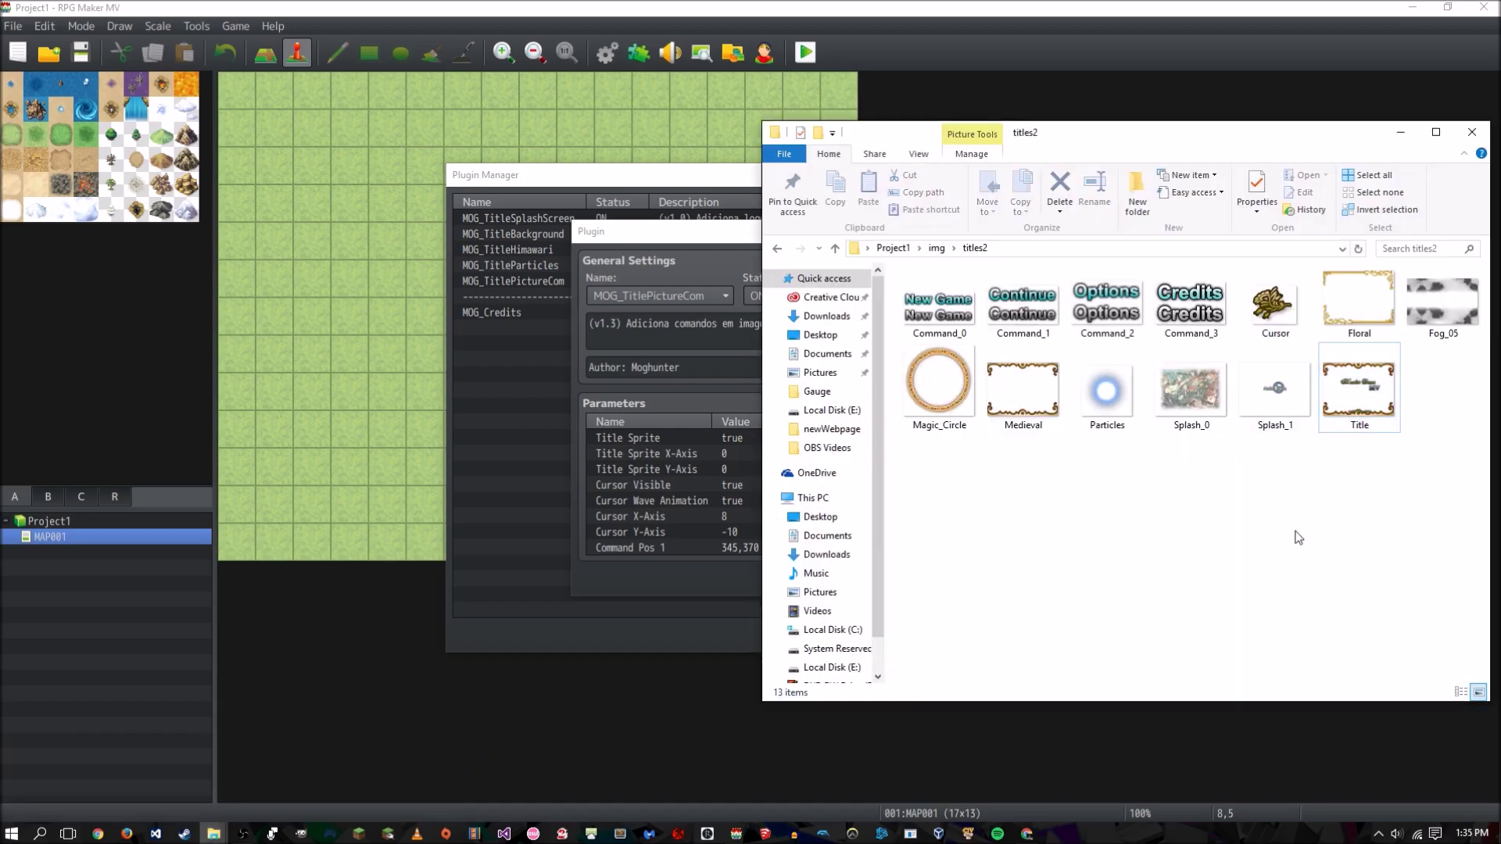
click(1328, 428)
click(735, 454)
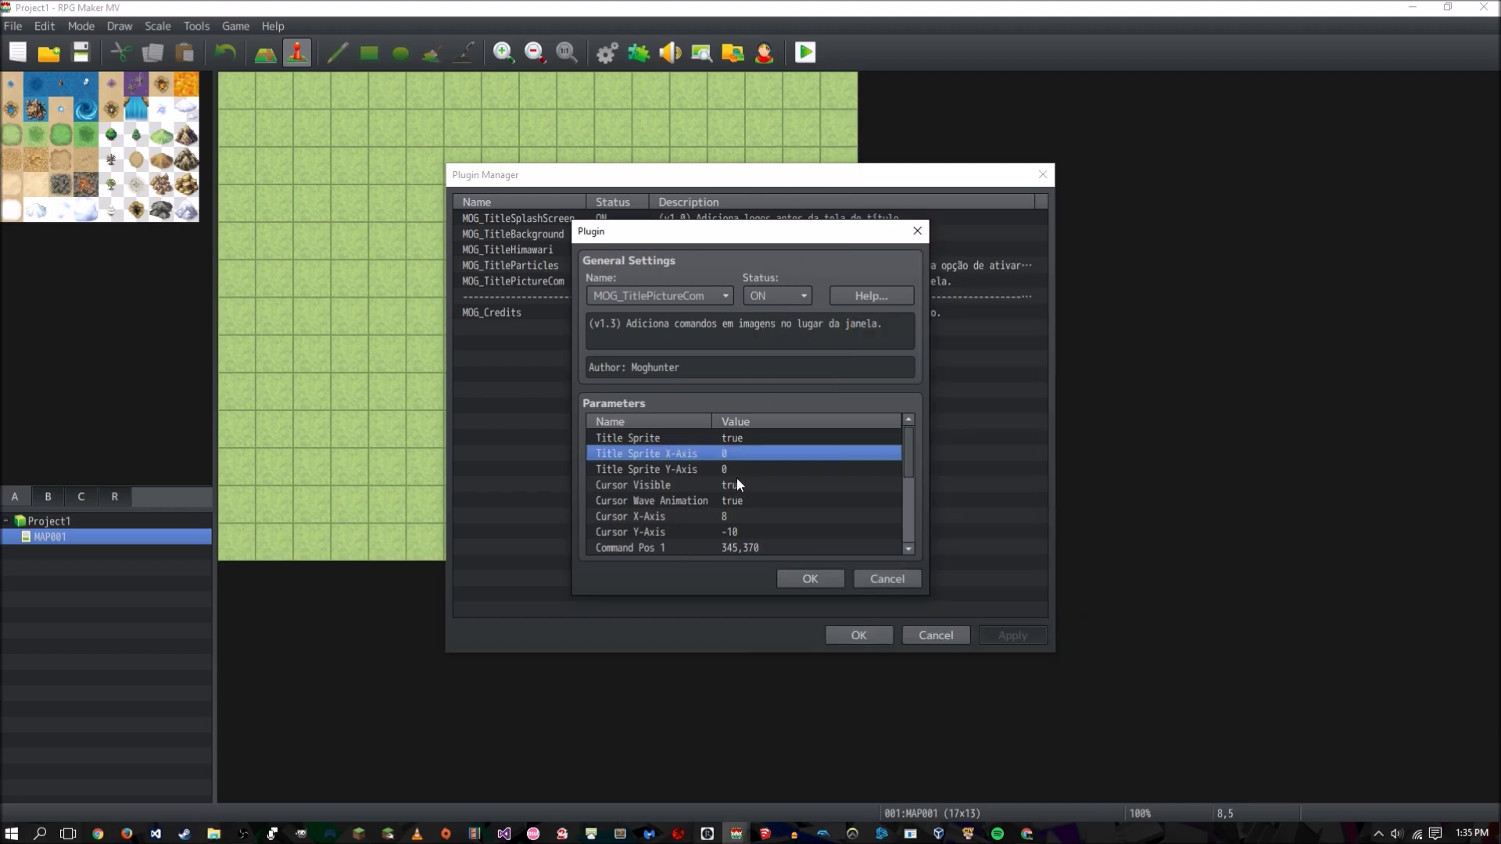
click(744, 468)
click(749, 456)
click(731, 467)
scroll(733, 468, down, 1)
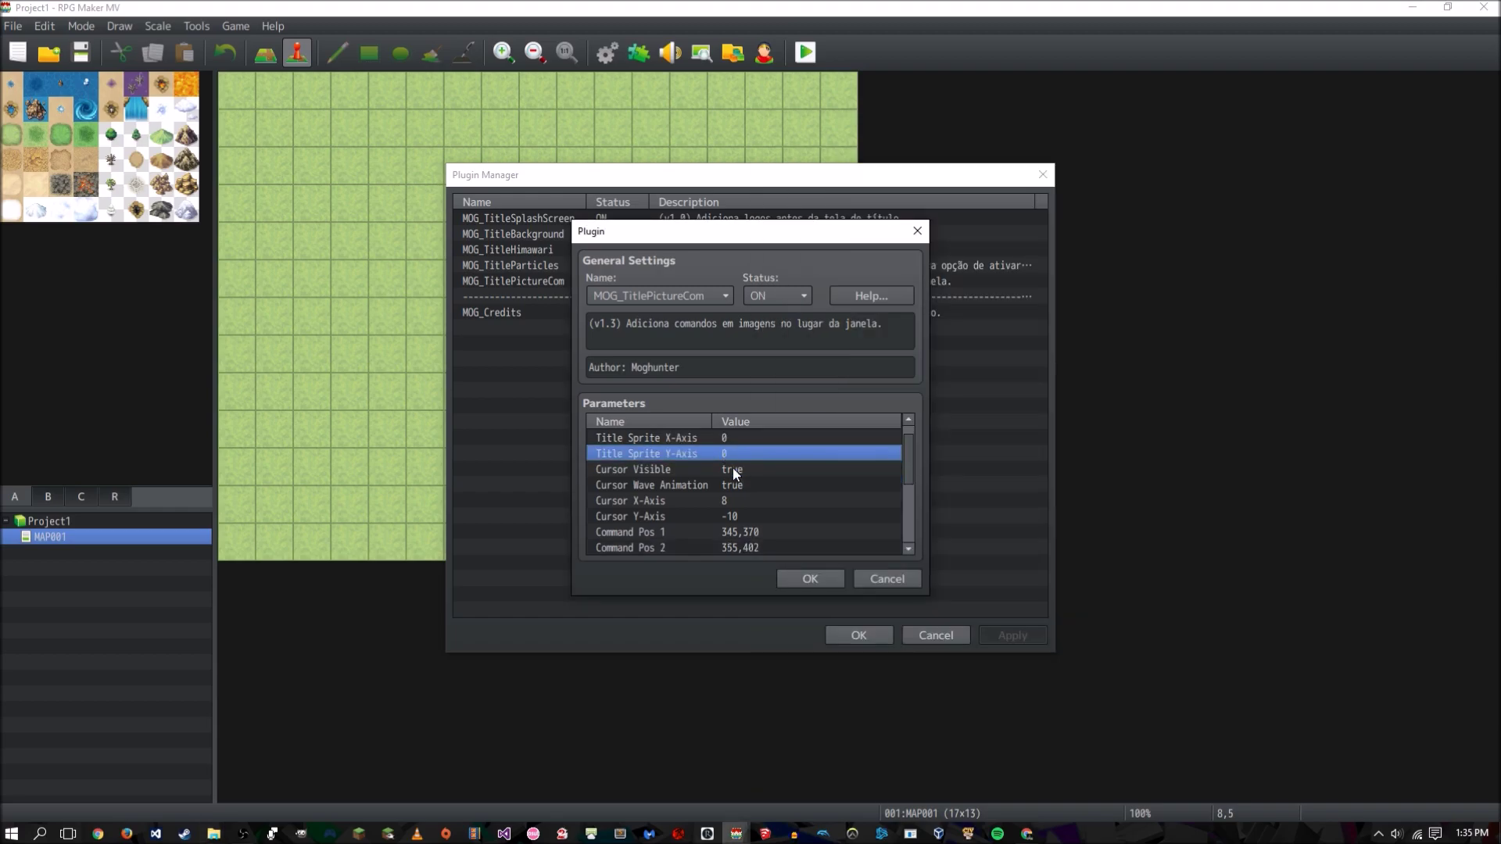
click(733, 467)
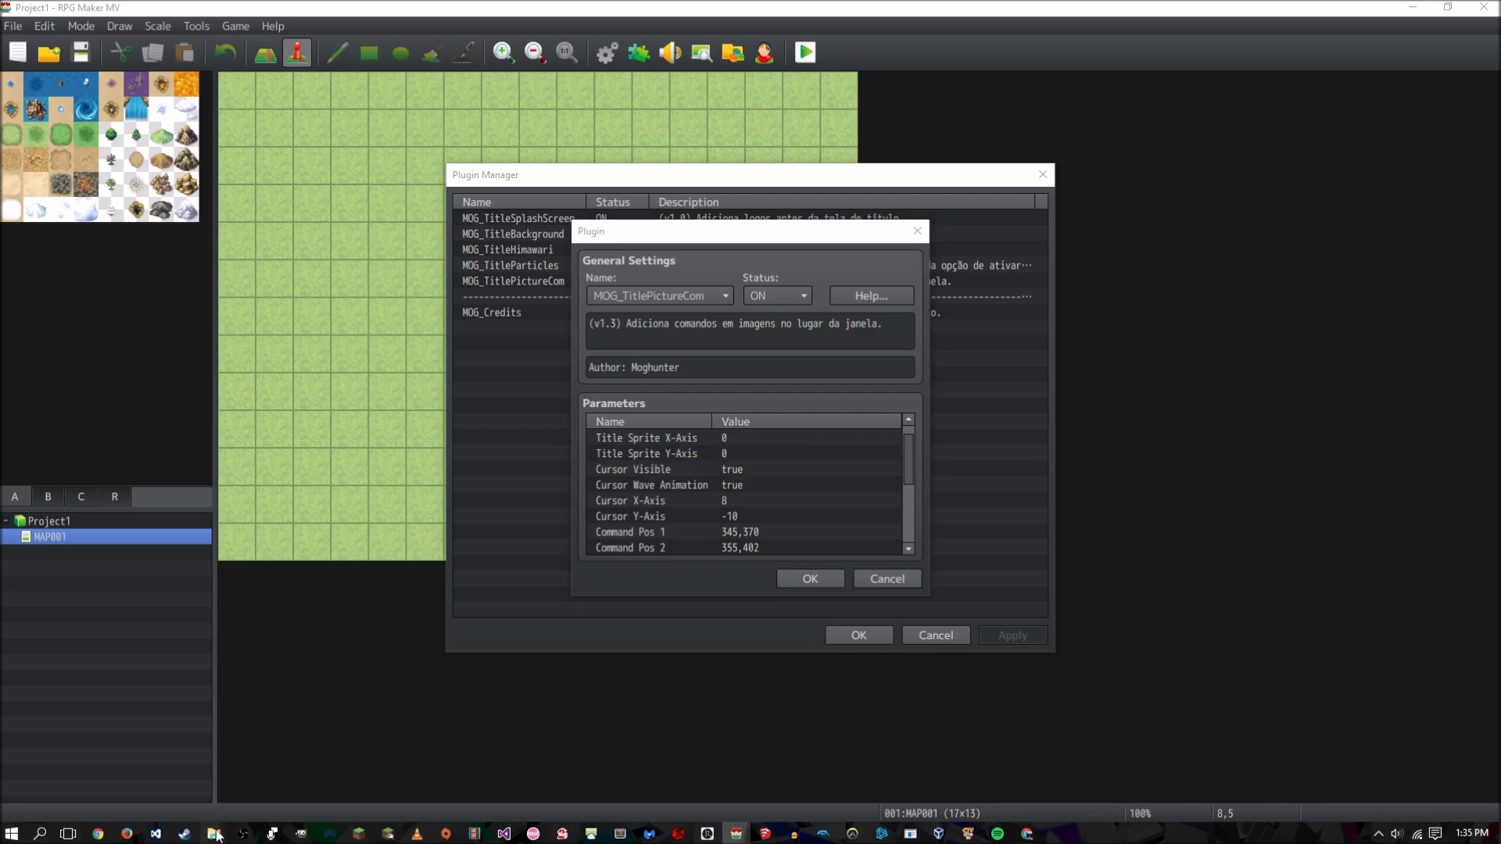
mouse_move(214, 833)
click(477, 762)
click(1263, 322)
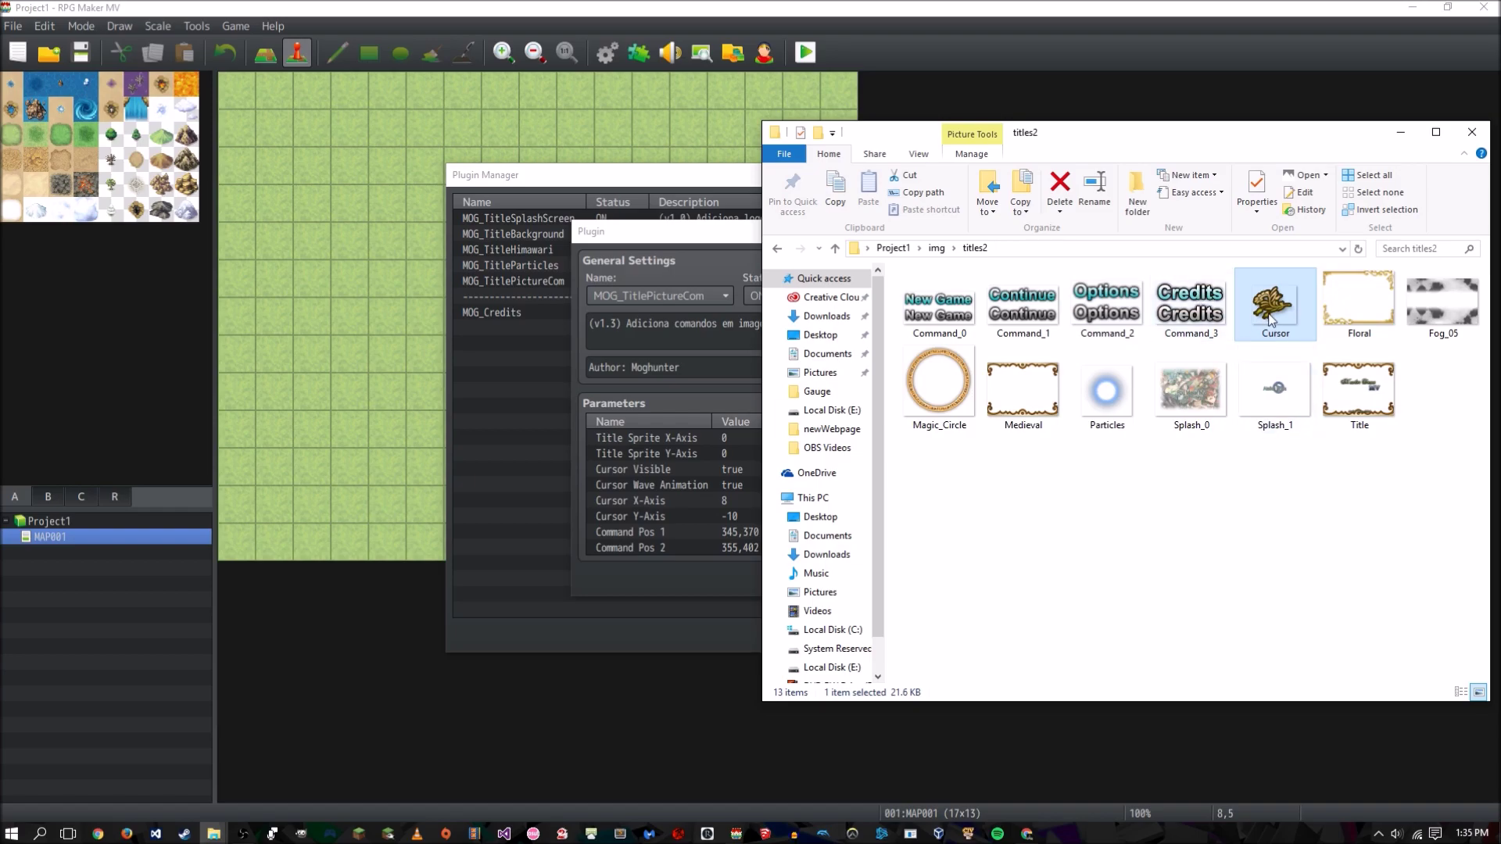
click(1225, 468)
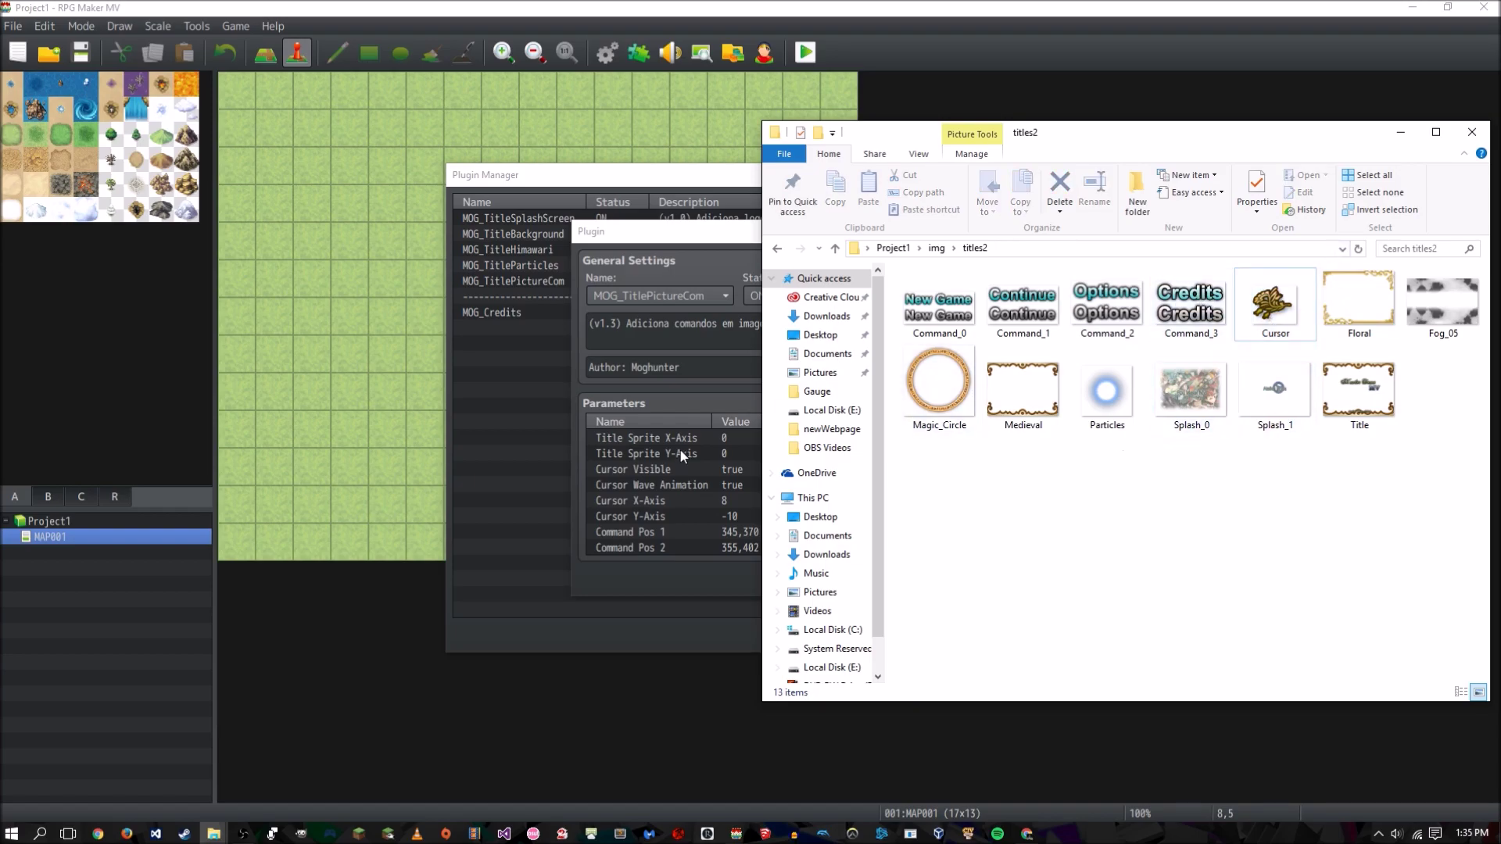
click(743, 484)
scroll(733, 528, down, 1)
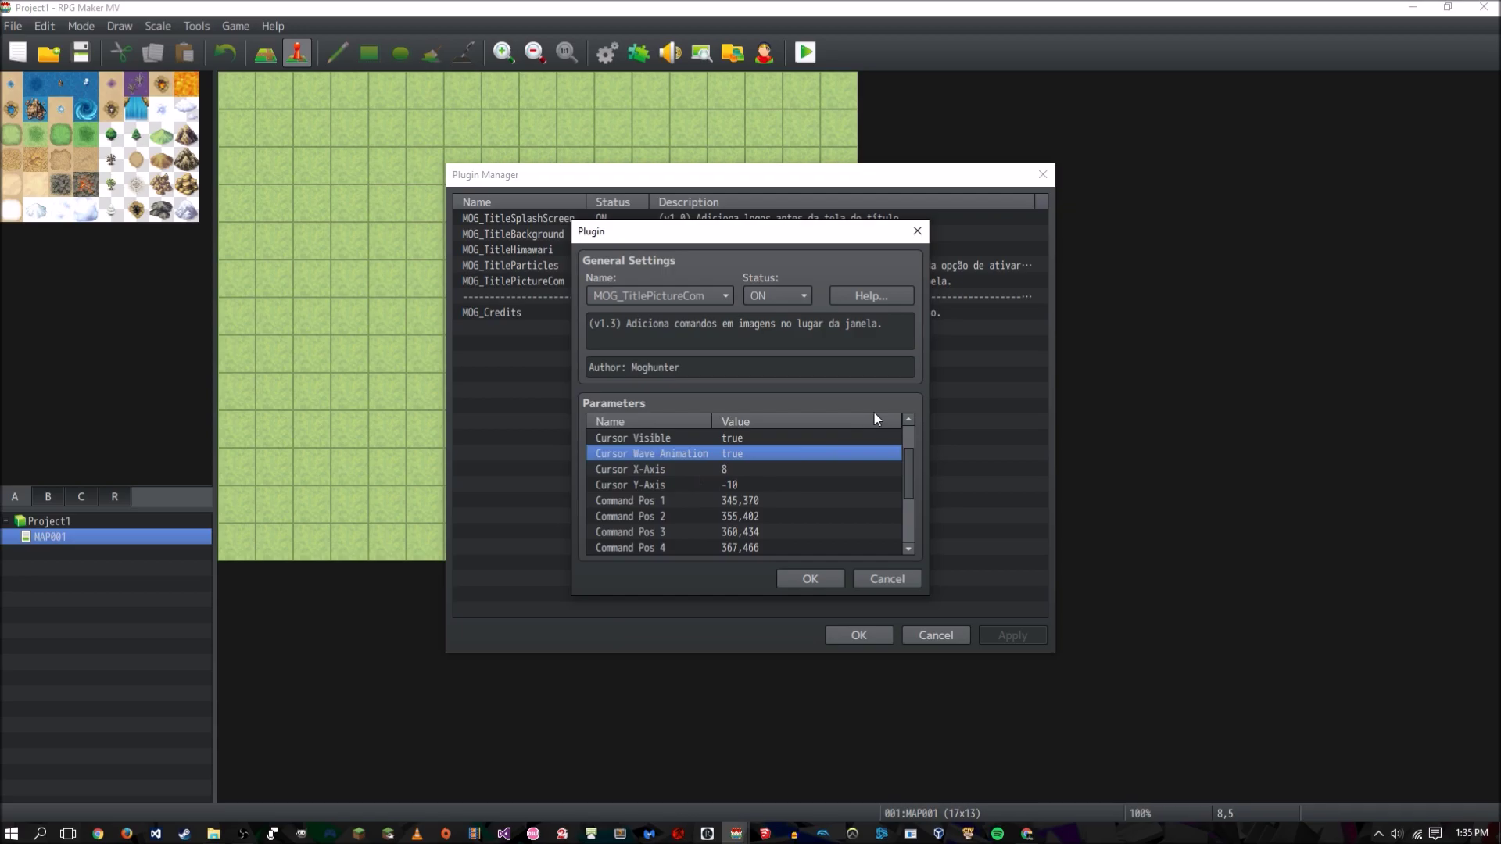
- Compare the Cursor X-Axis and Y-Axis offsets and the first two command positions
click(755, 469)
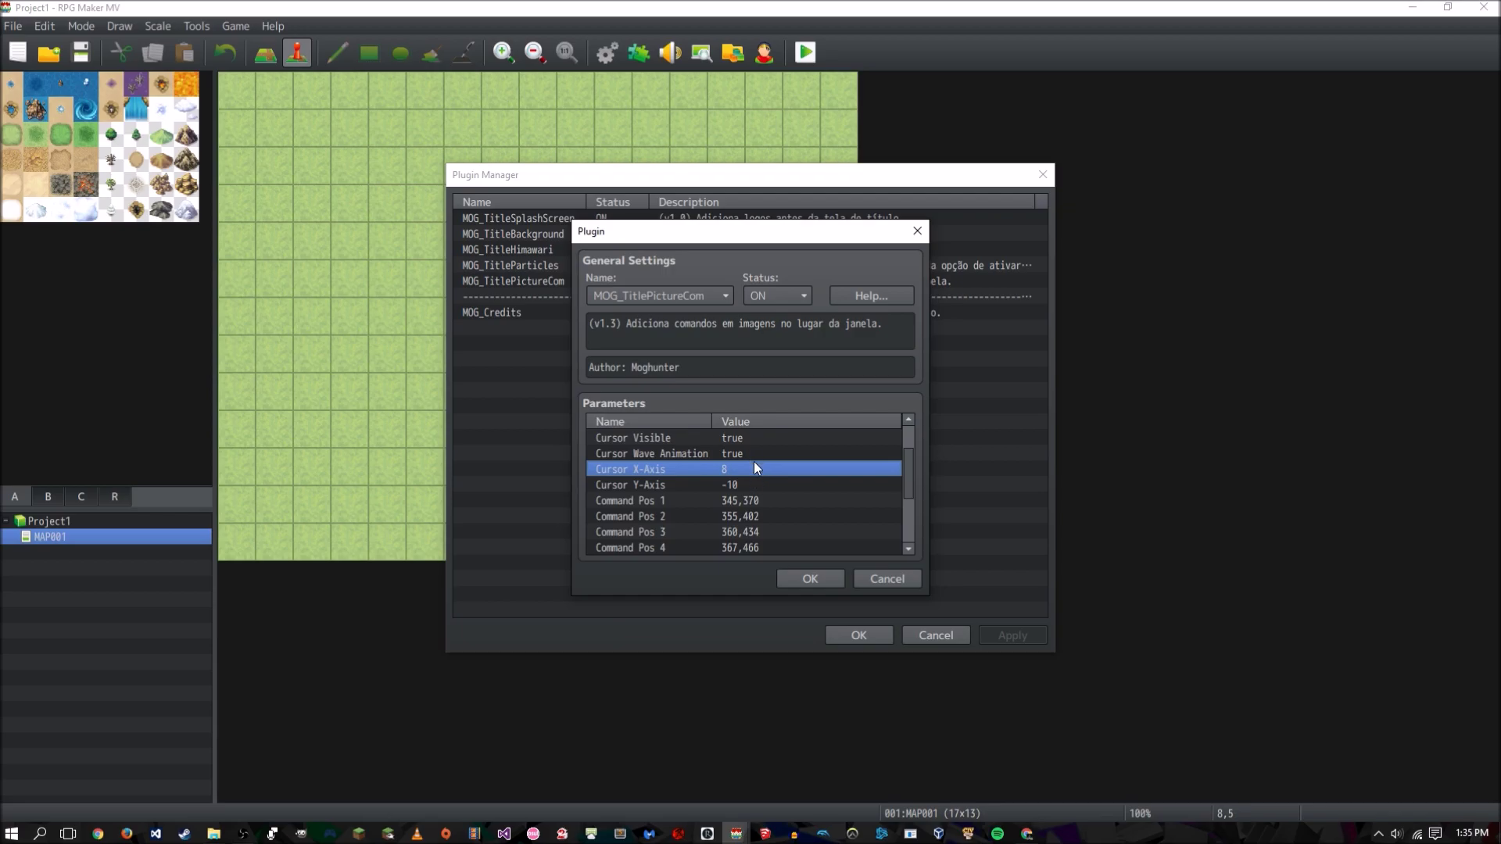
click(752, 483)
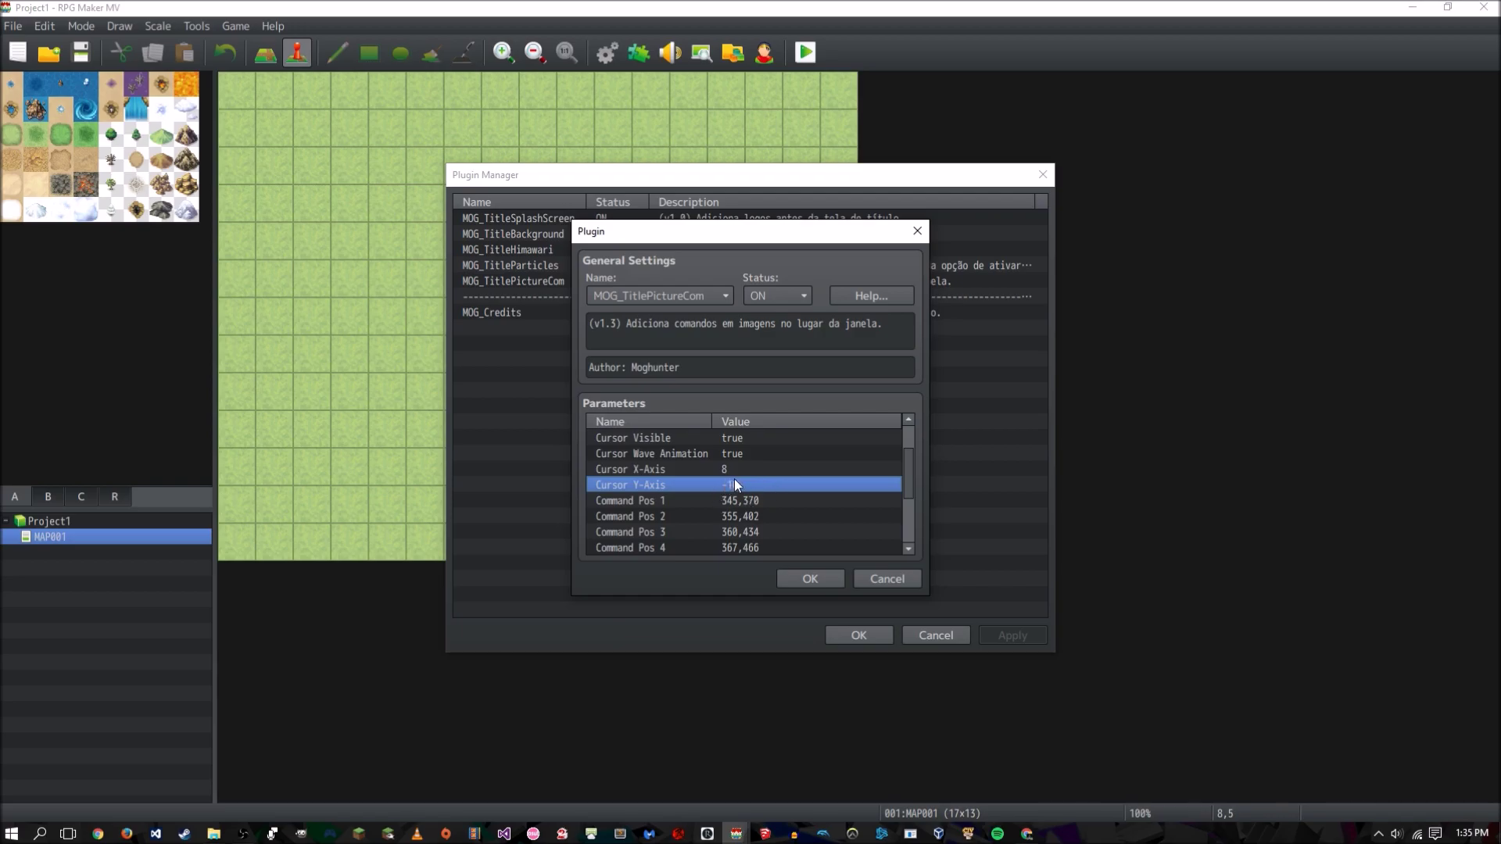
click(728, 467)
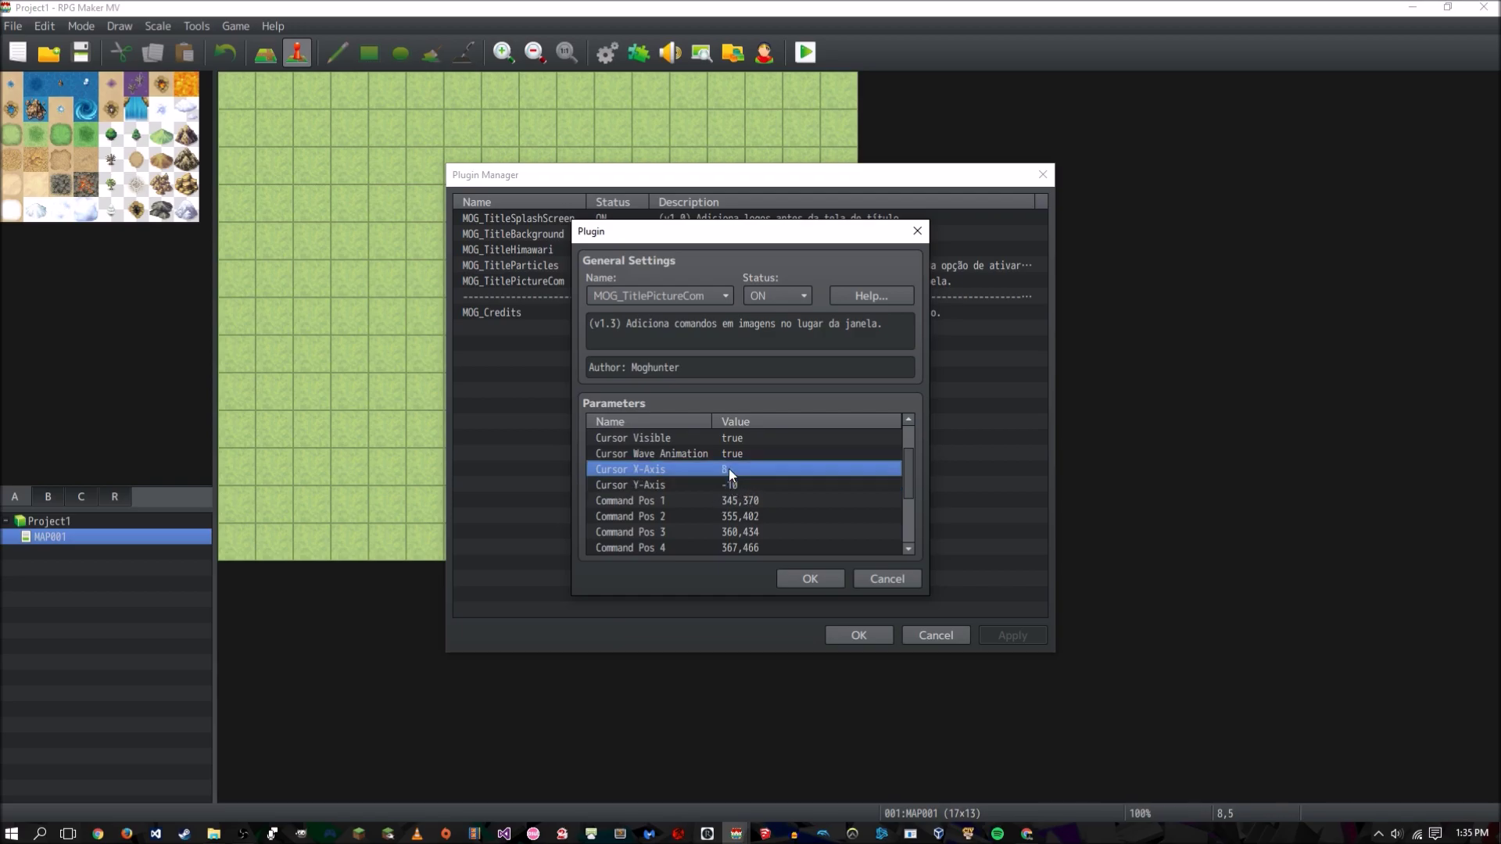
click(730, 484)
click(725, 470)
click(725, 500)
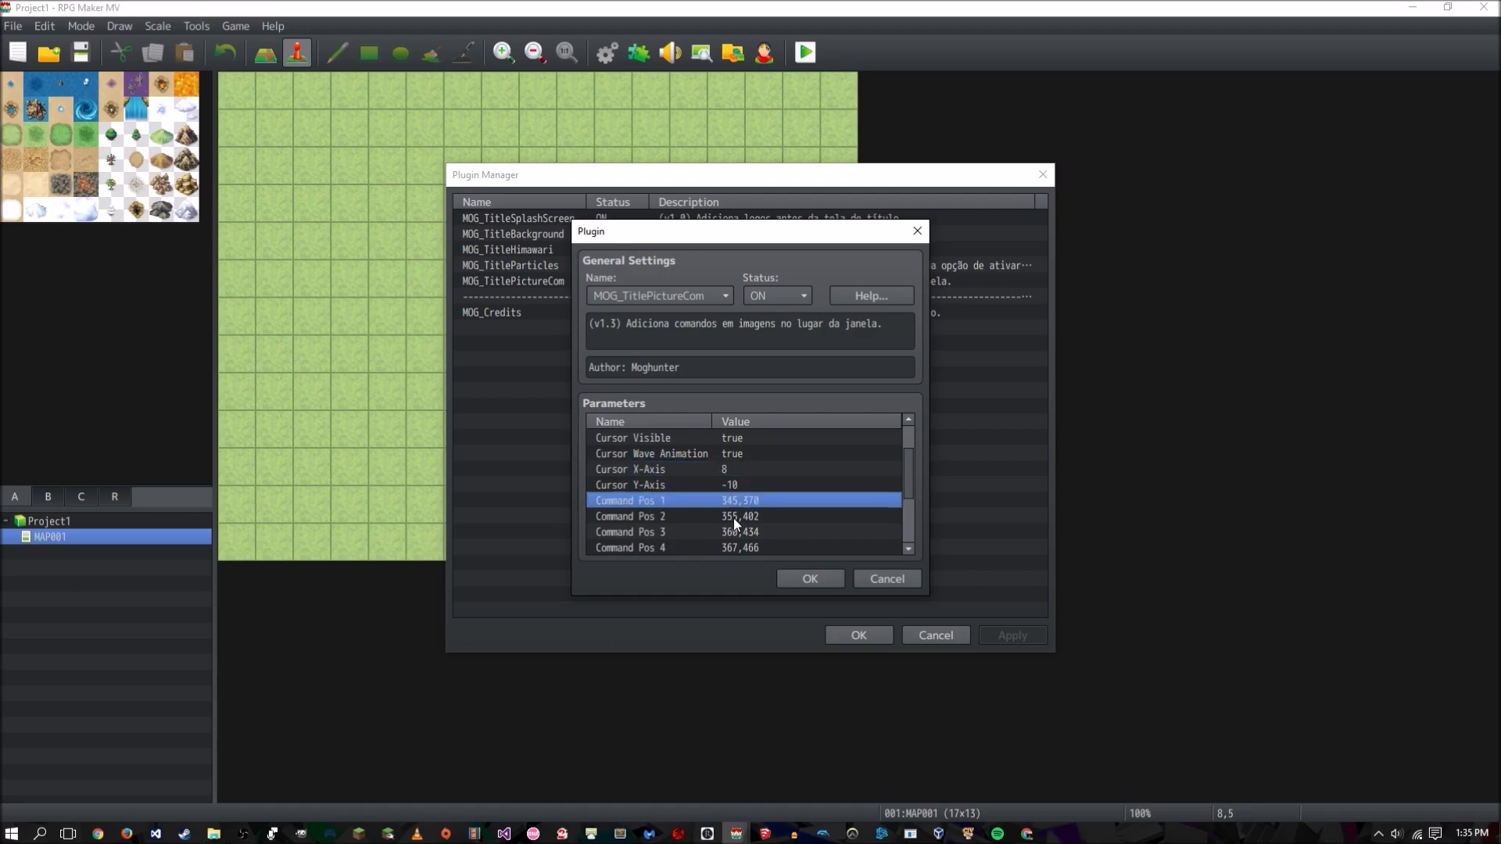
click(733, 516)
click(730, 500)
- Keep Command Pos 1 at 345,370 and check Command Pos 2 through 4
scroll(739, 472, down, 1)
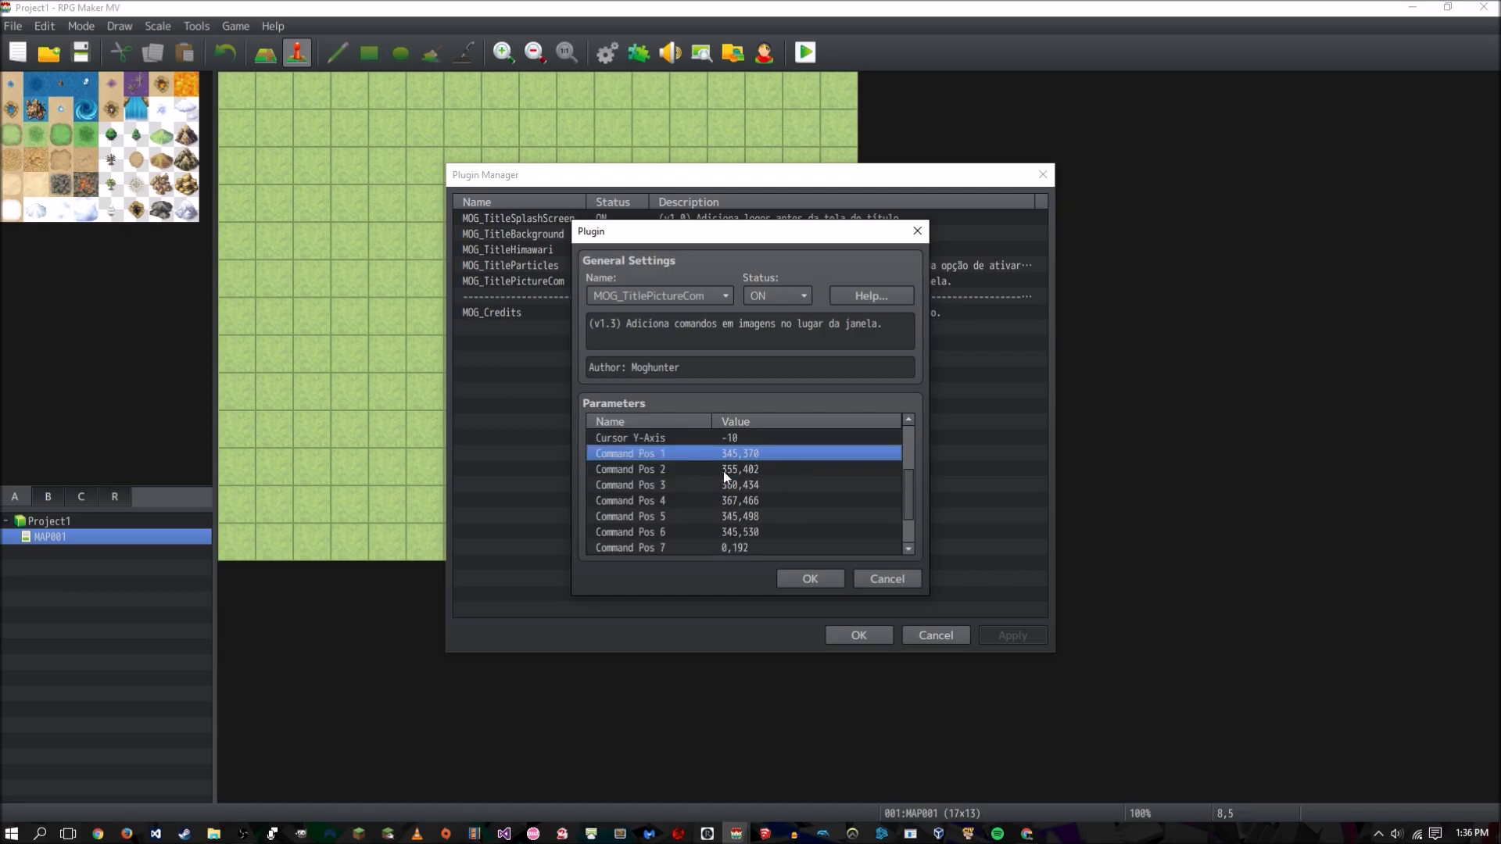
double_click(740, 458)
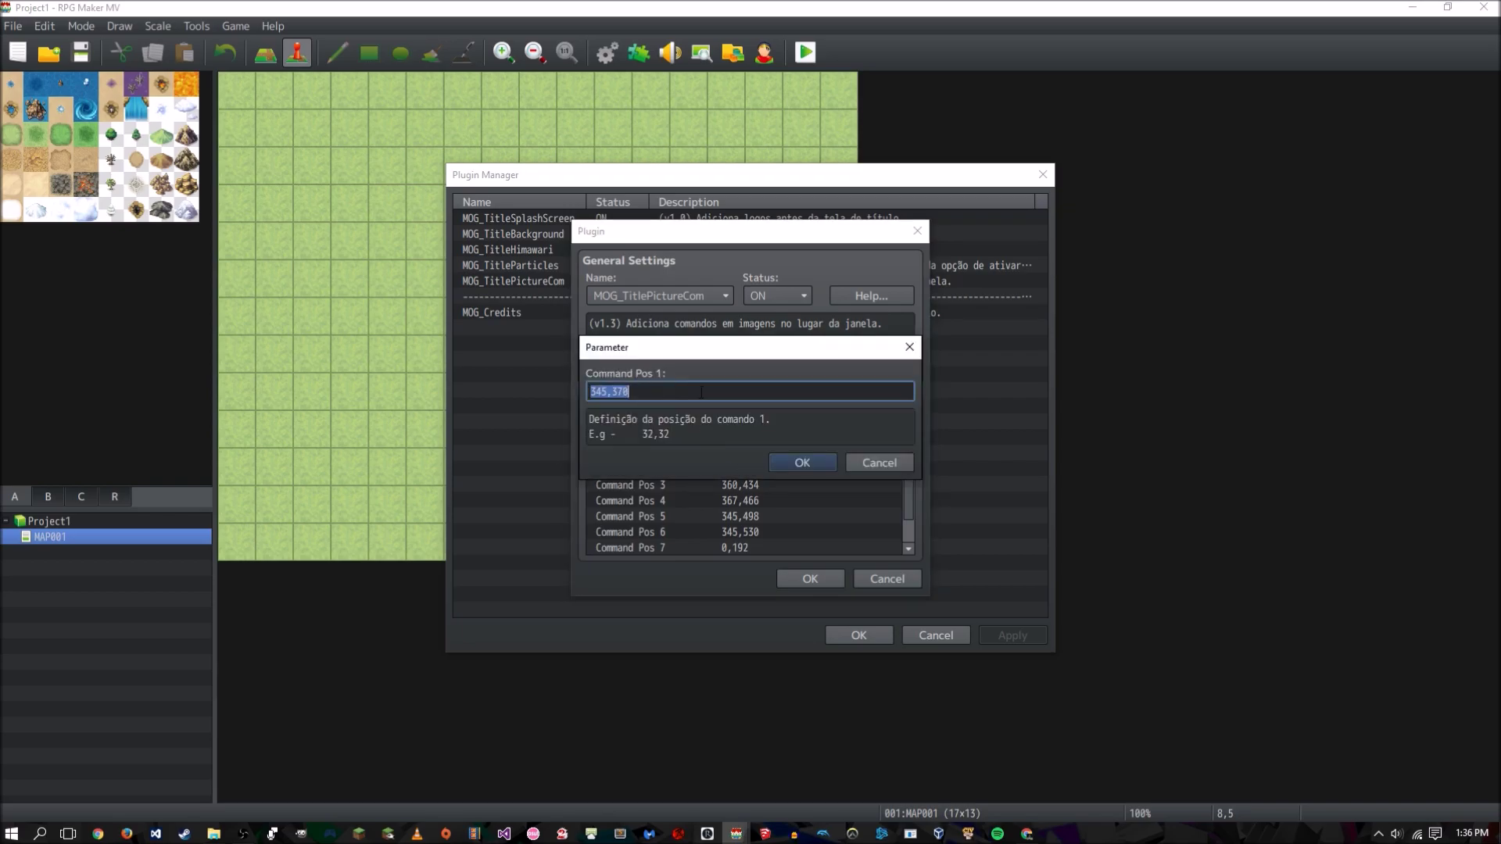
click(781, 462)
click(734, 469)
click(735, 484)
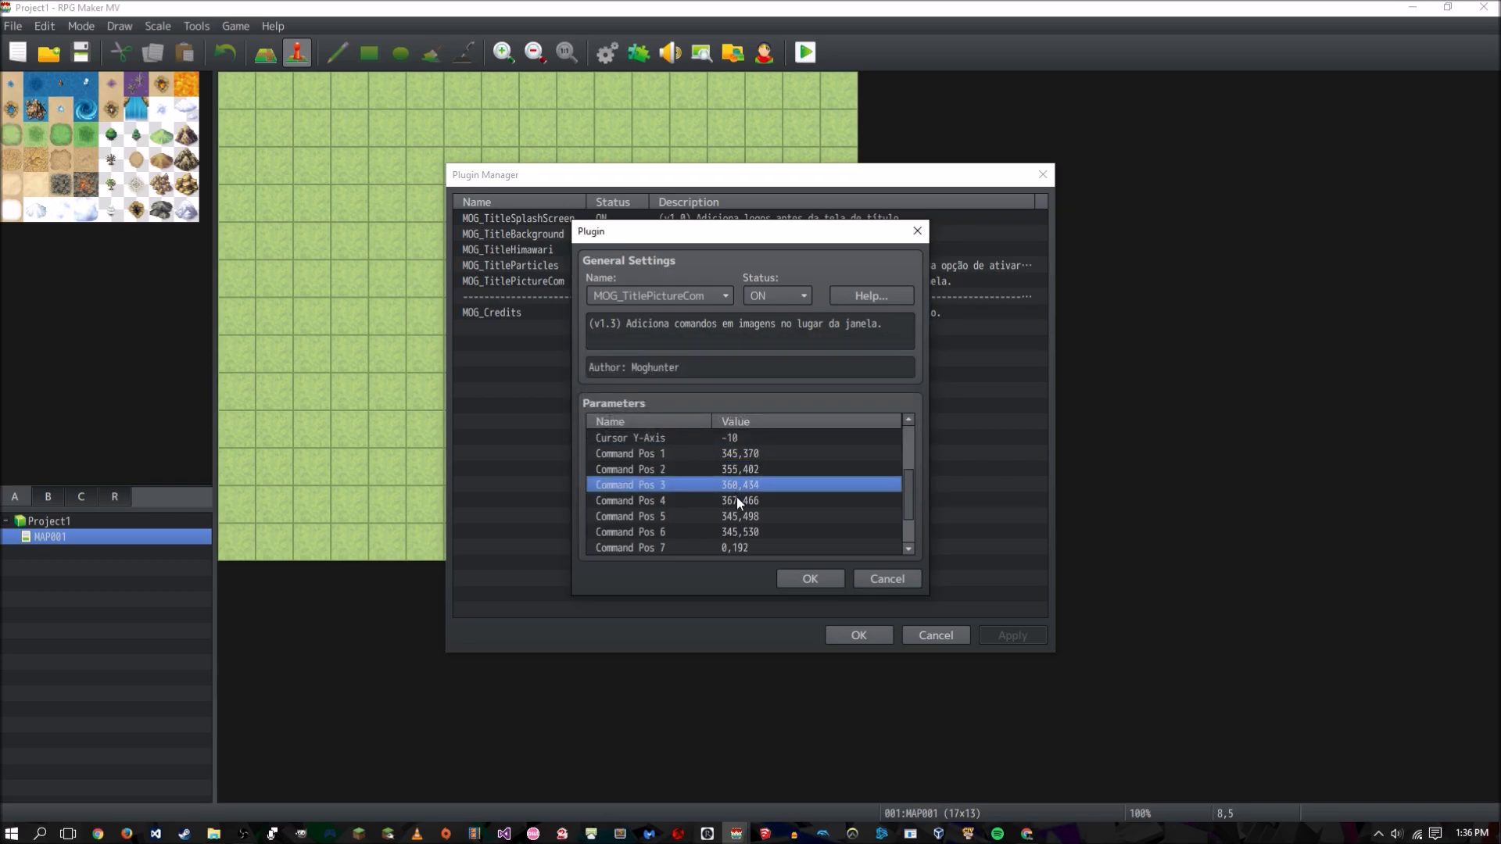
click(736, 500)
- Recheck Command Pos 10, 1 and 4, then select Continue on the playtest title and close it
scroll(712, 545, down, 1)
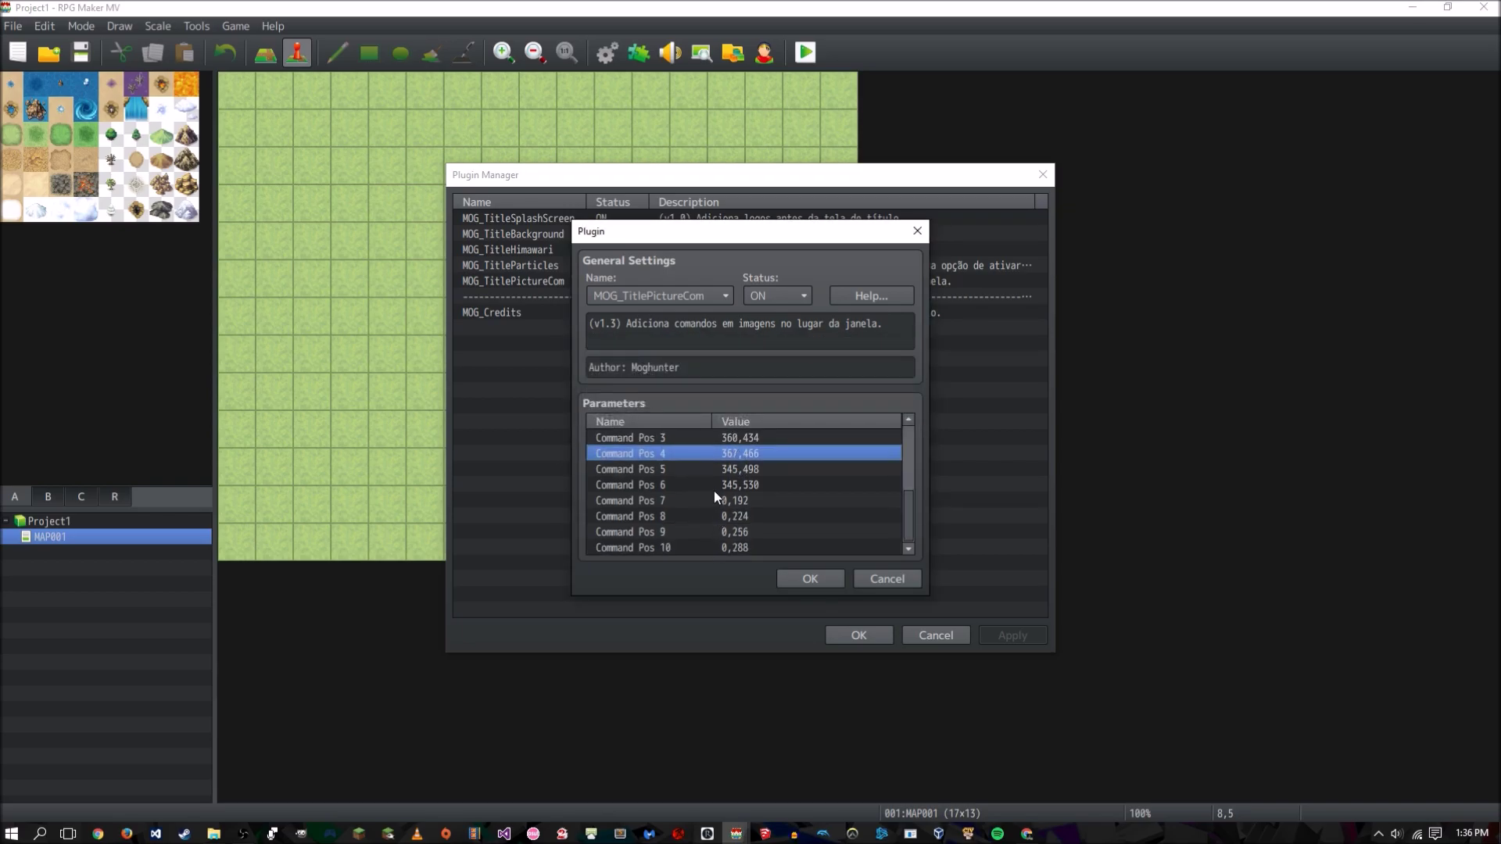
click(743, 550)
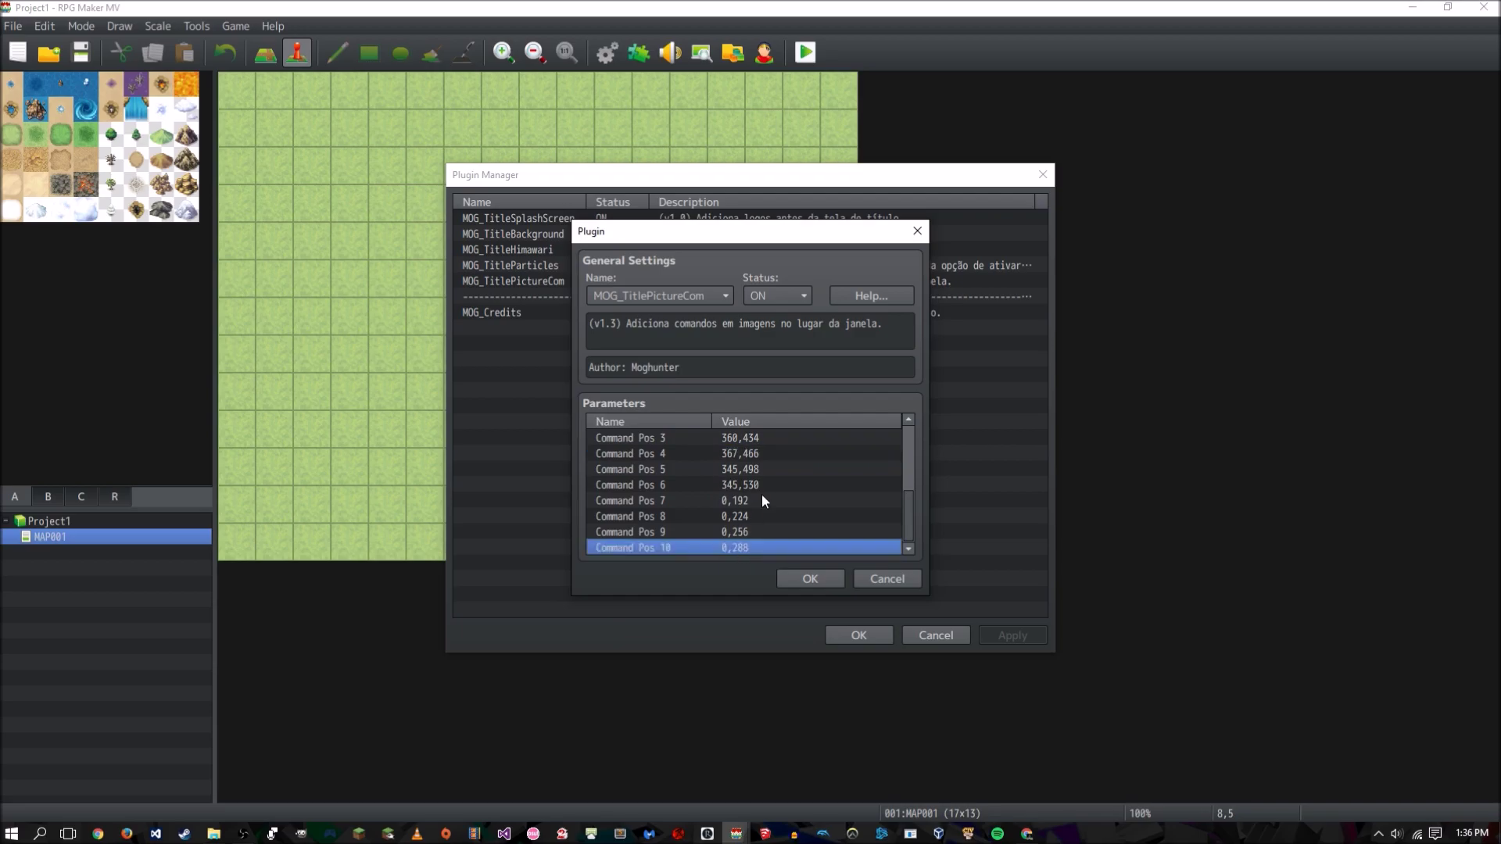
scroll(763, 495, up, 3)
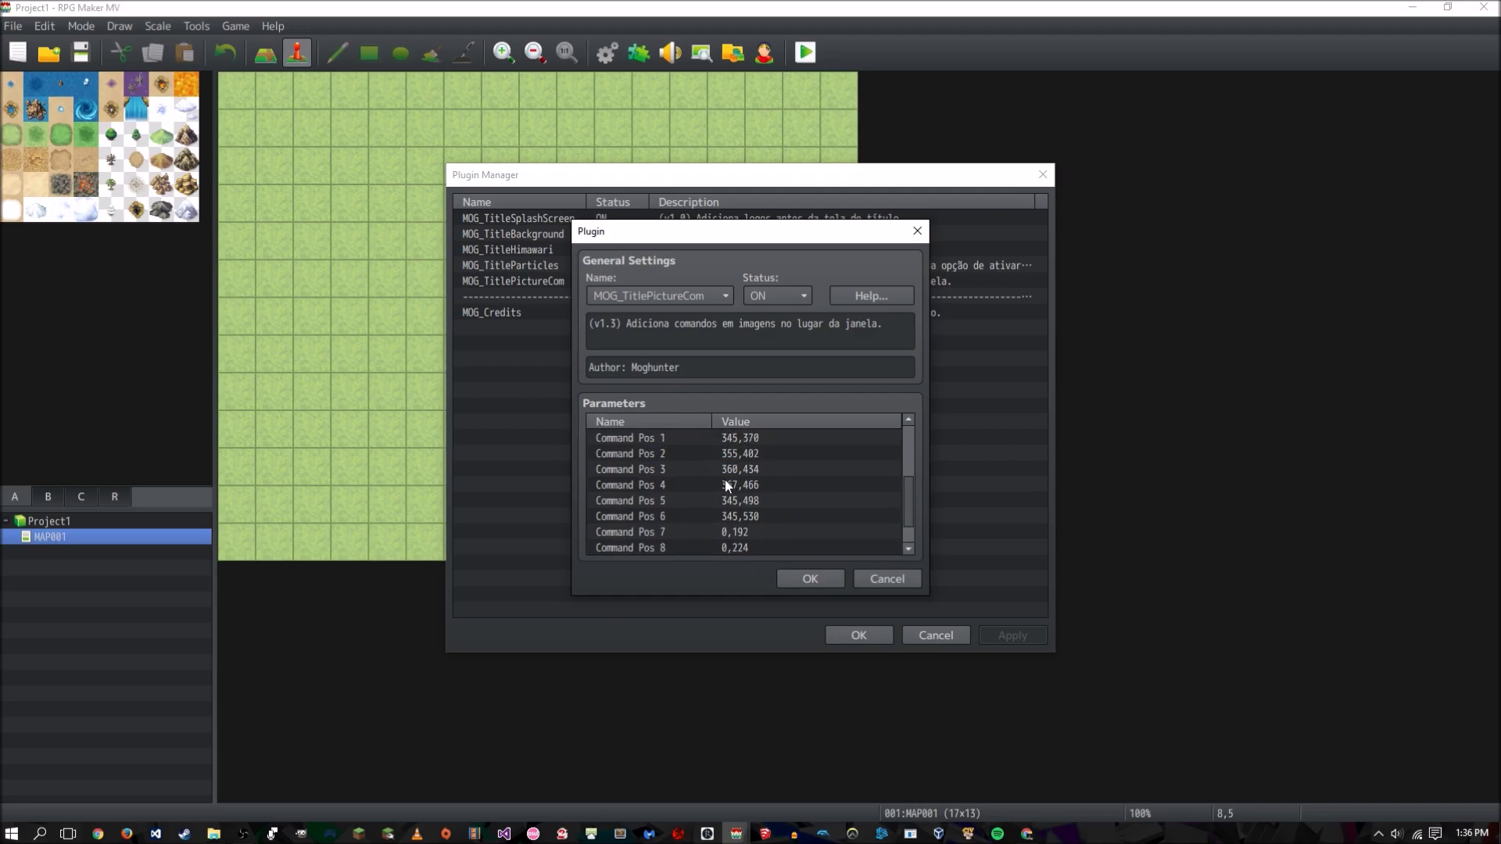
click(744, 455)
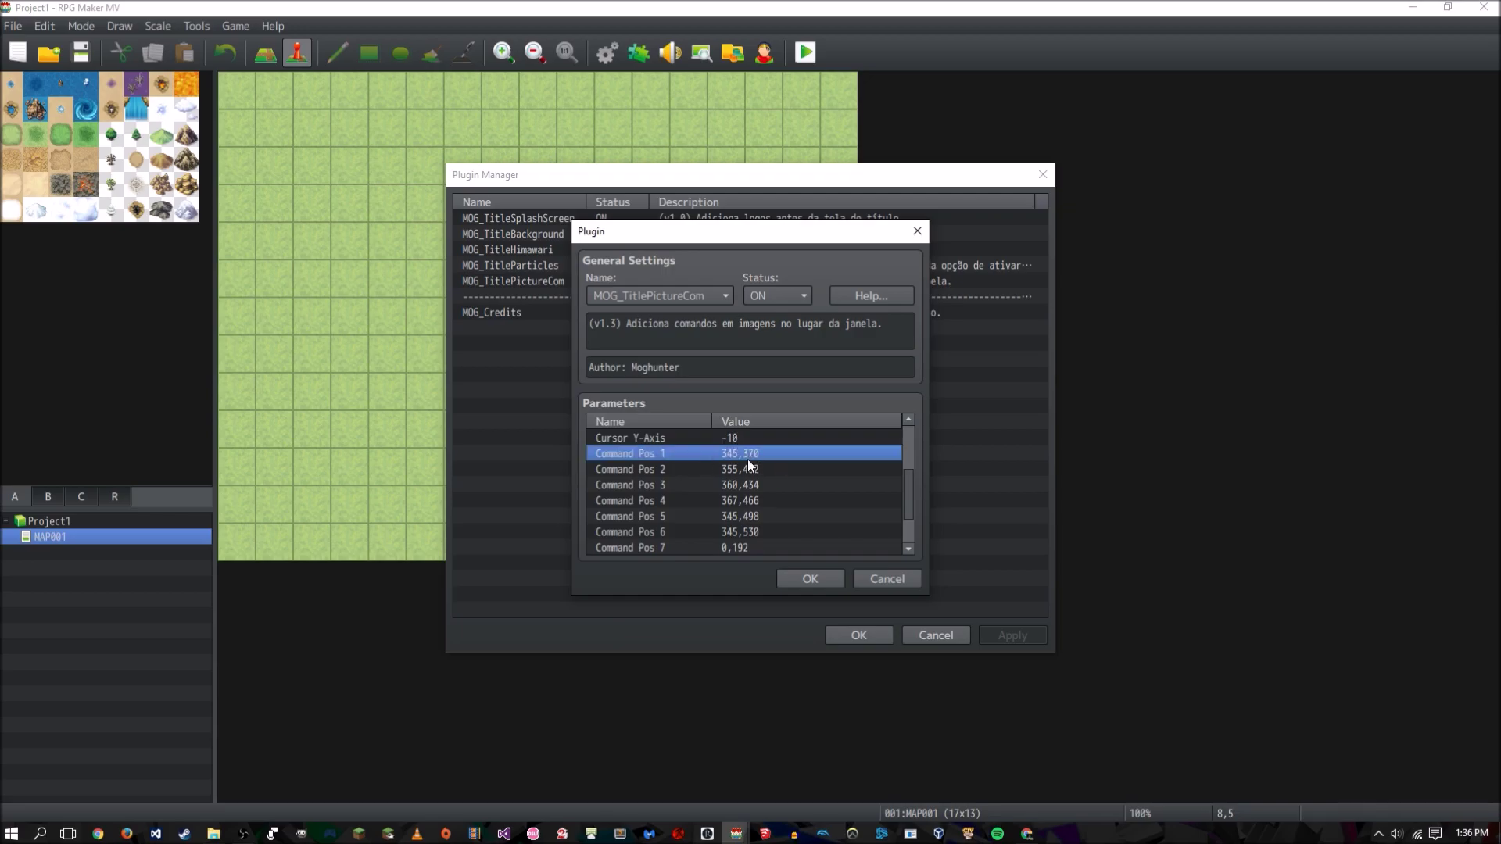
click(755, 494)
click(756, 455)
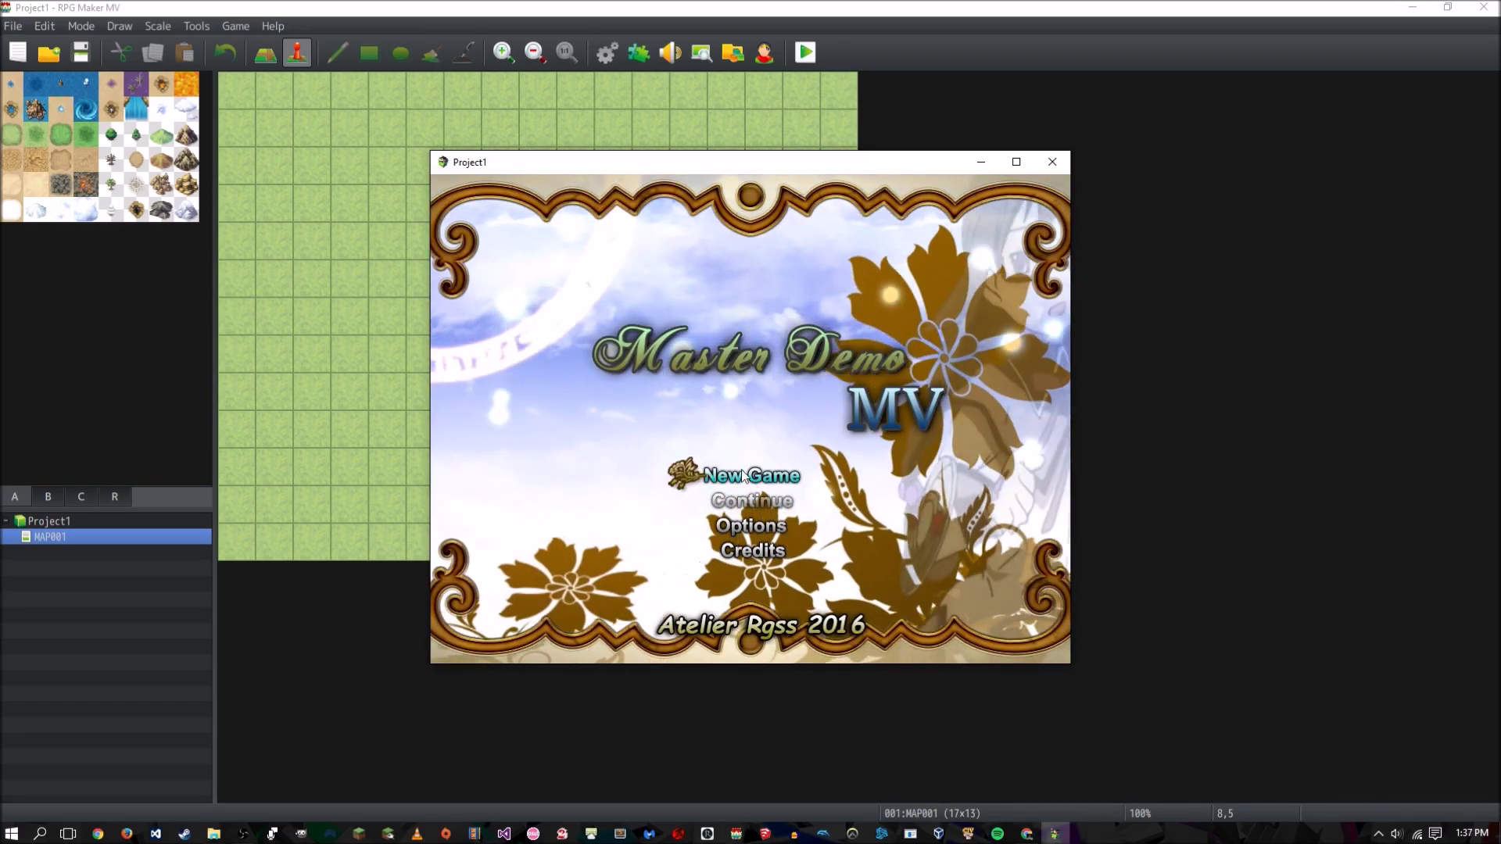
click(737, 495)
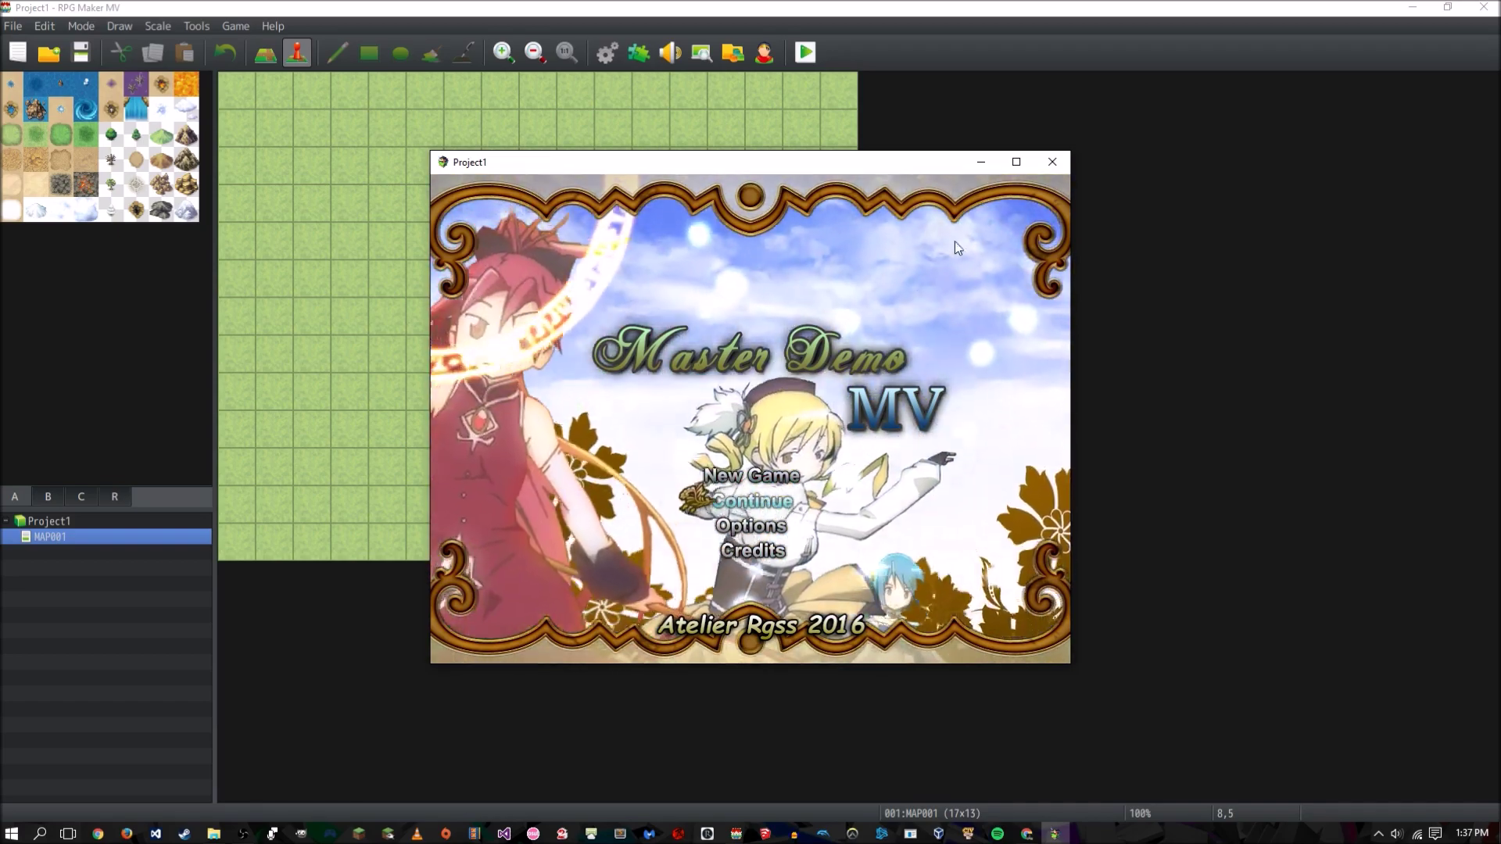
click(1052, 162)
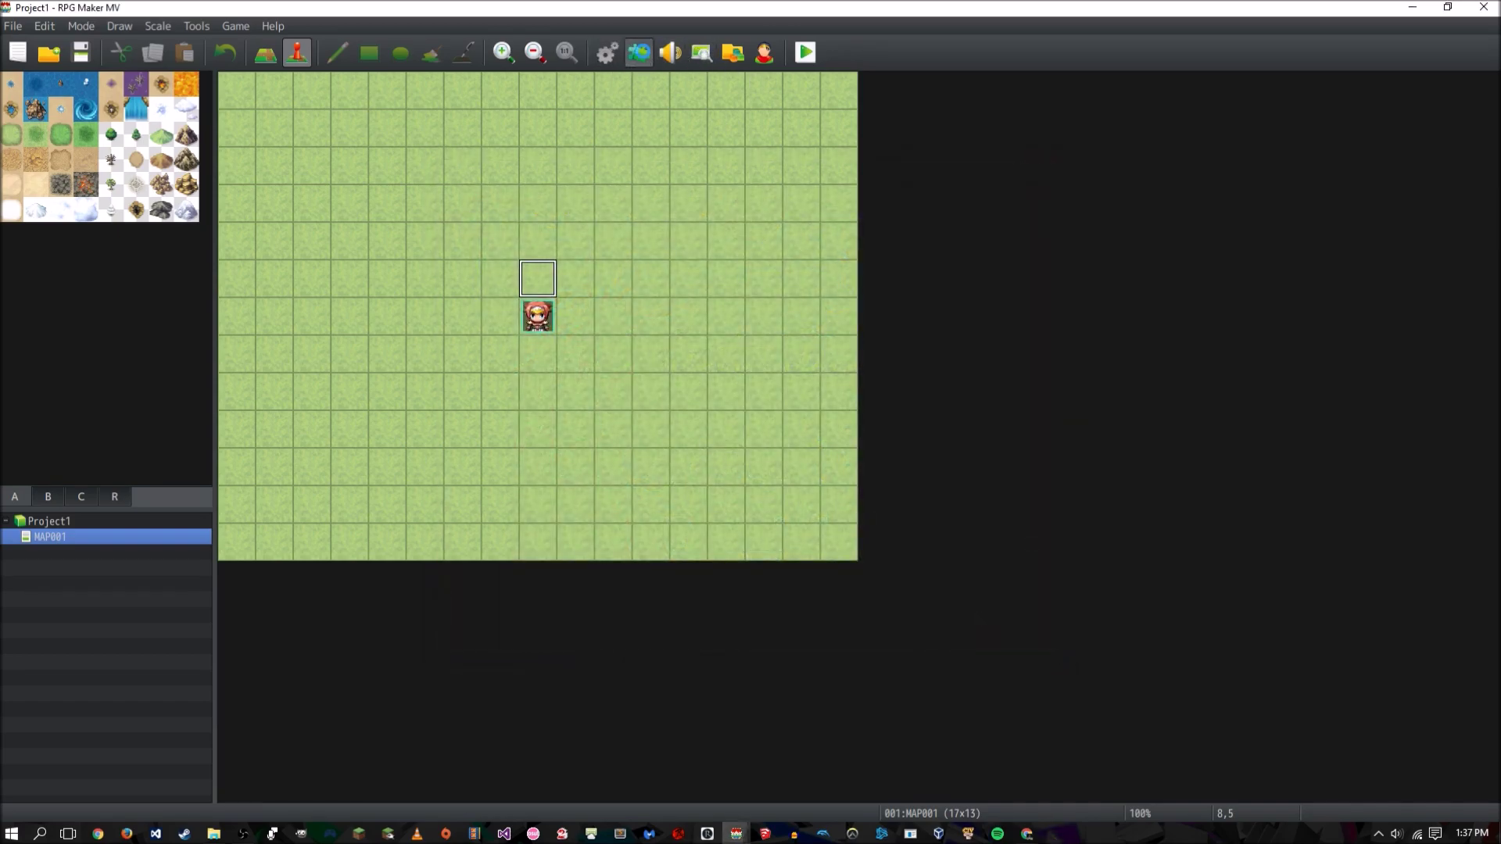
- Reopen MOG_TitlePictureCom's settings and open Command Pos 1 (345,370) for editing
click(639, 52)
click(596, 296)
double_click(592, 276)
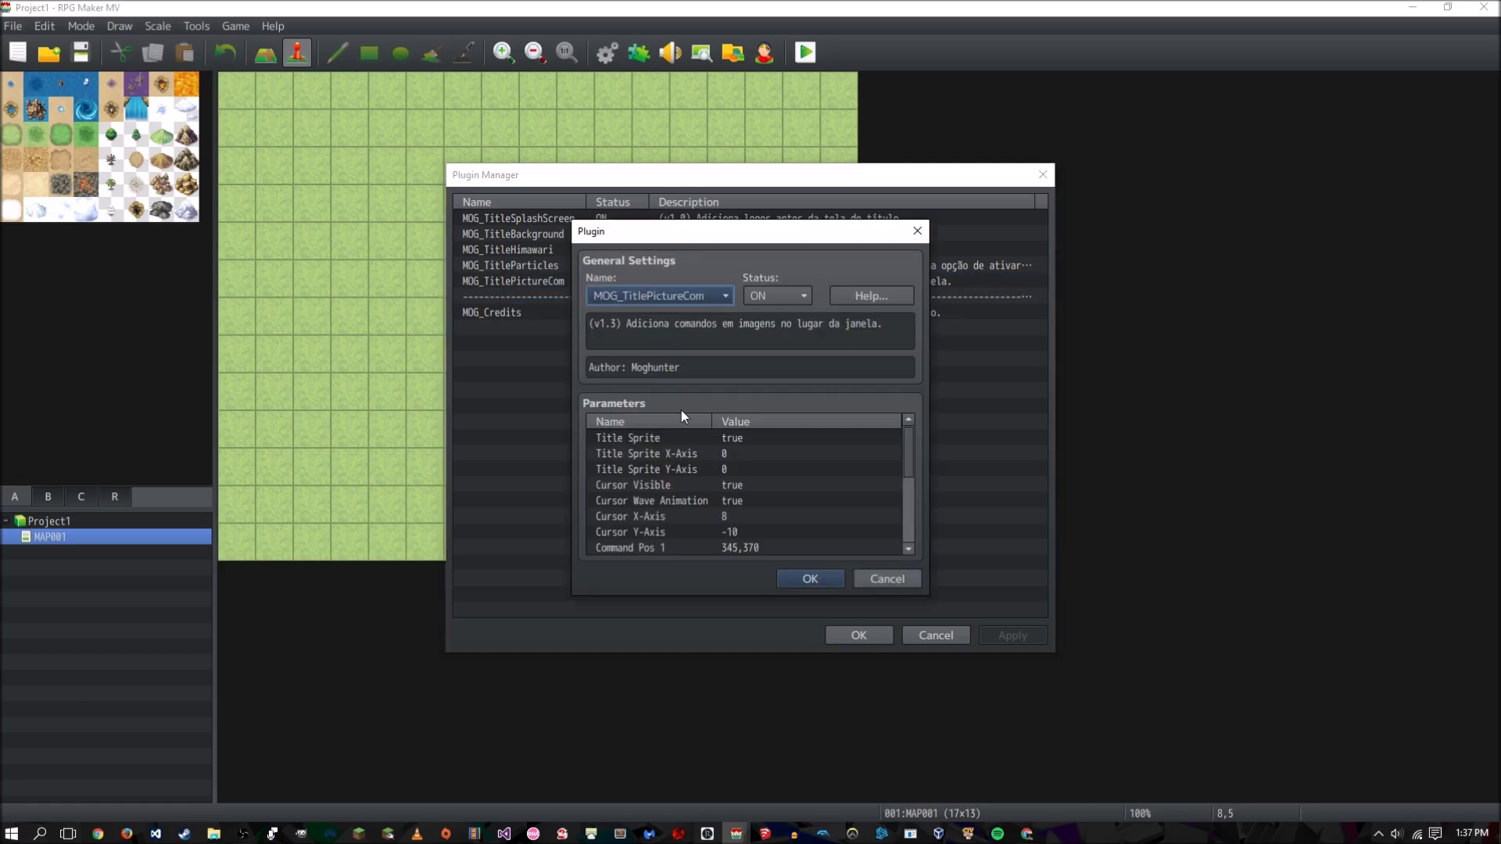
scroll(735, 477, down, 3)
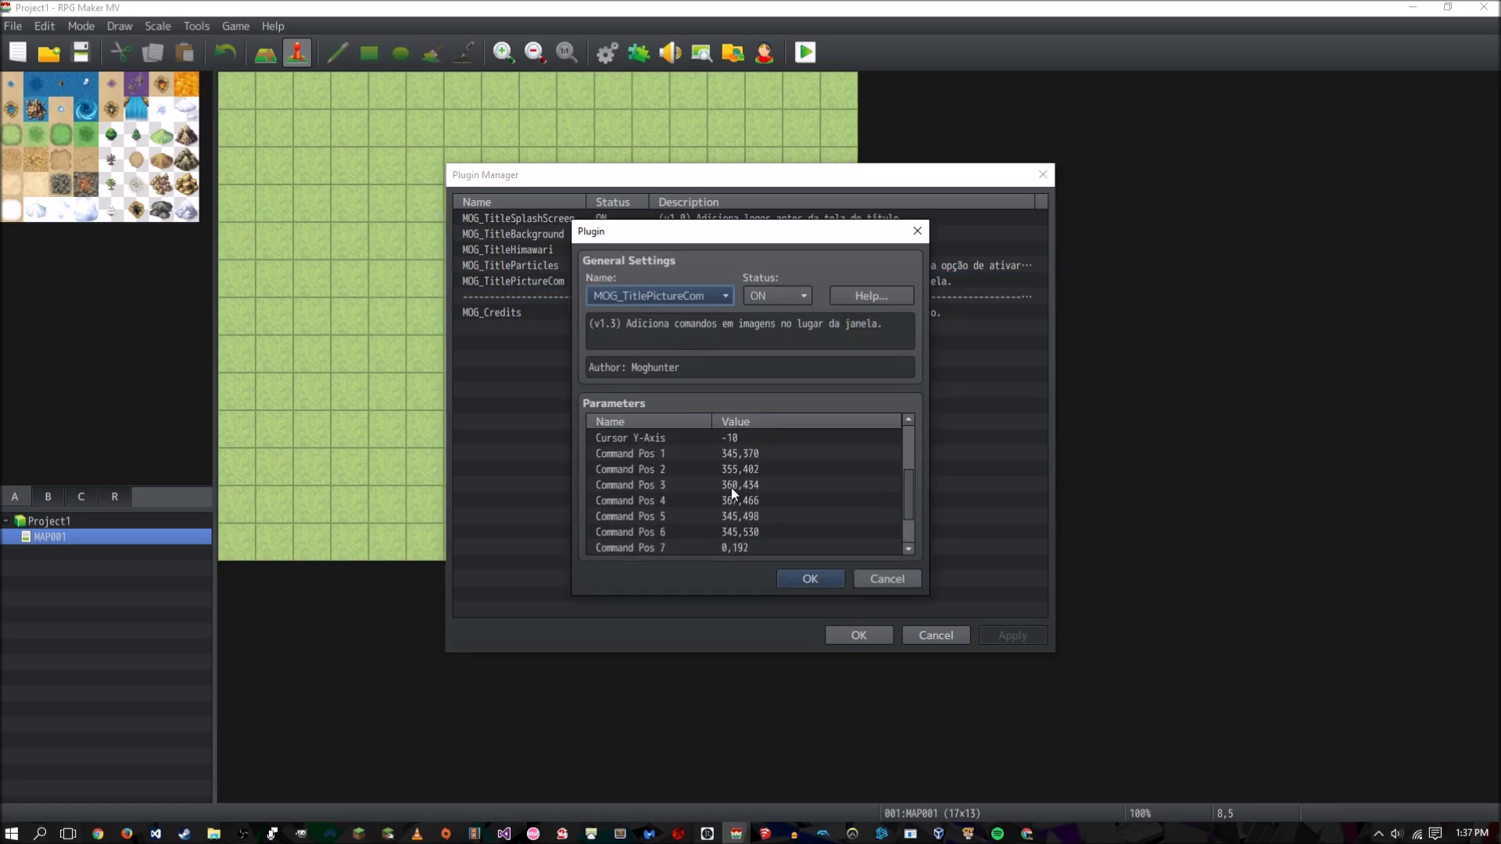
double_click(743, 453)
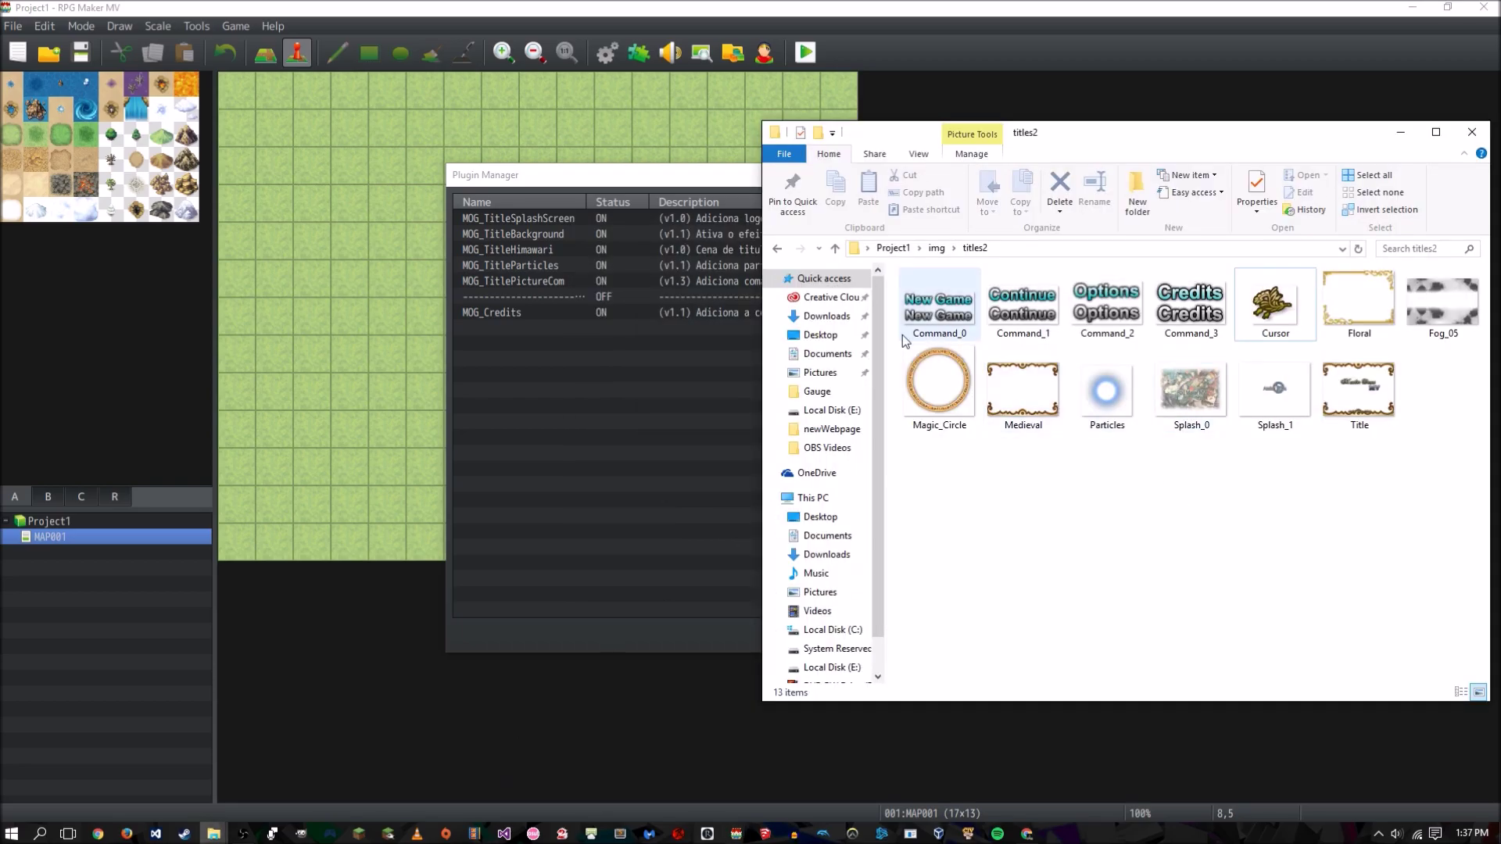
click(907, 328)
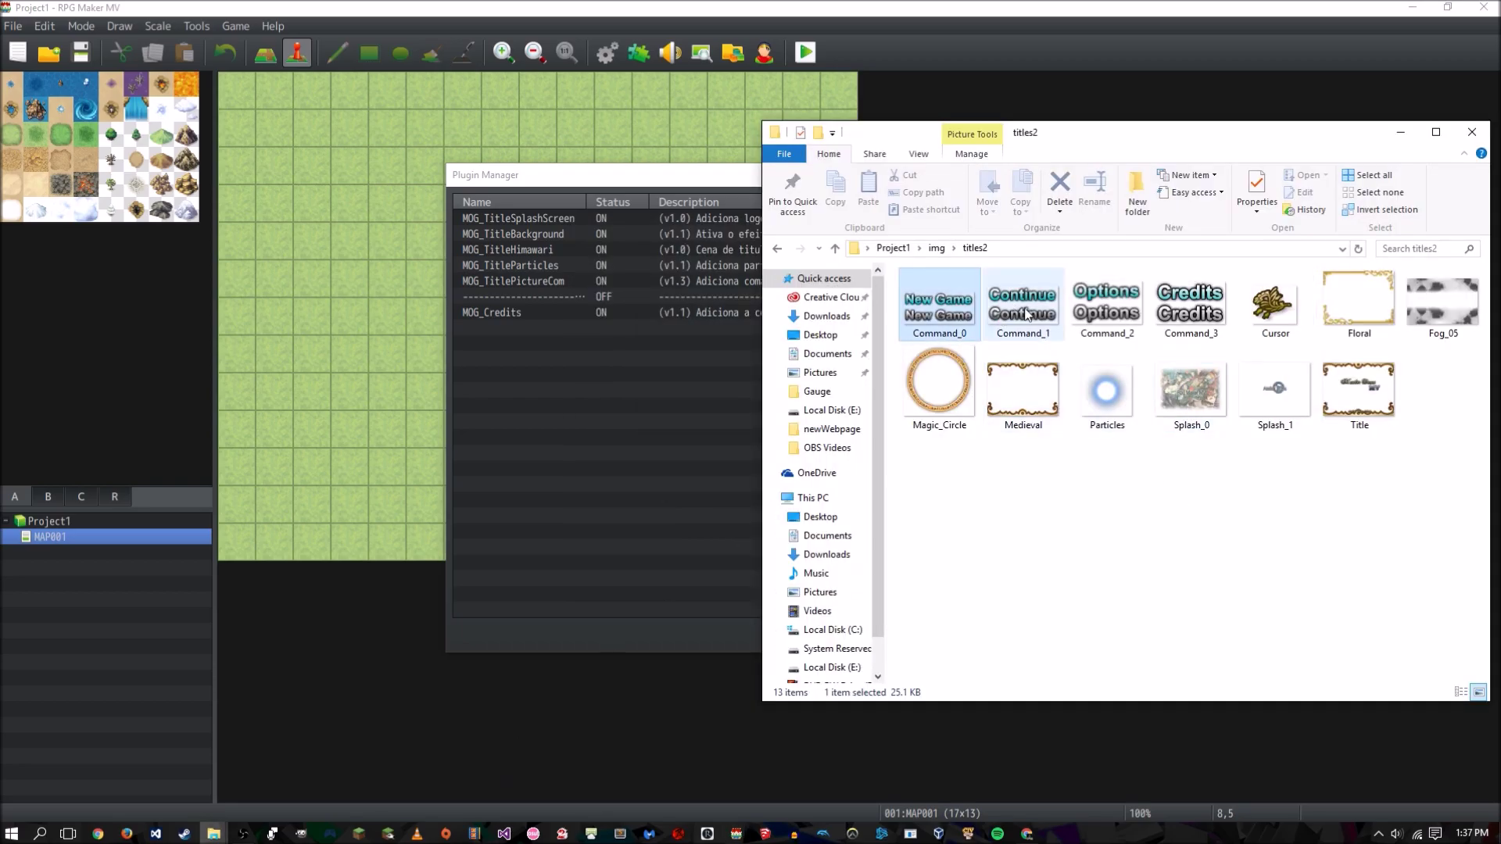
click(1190, 309)
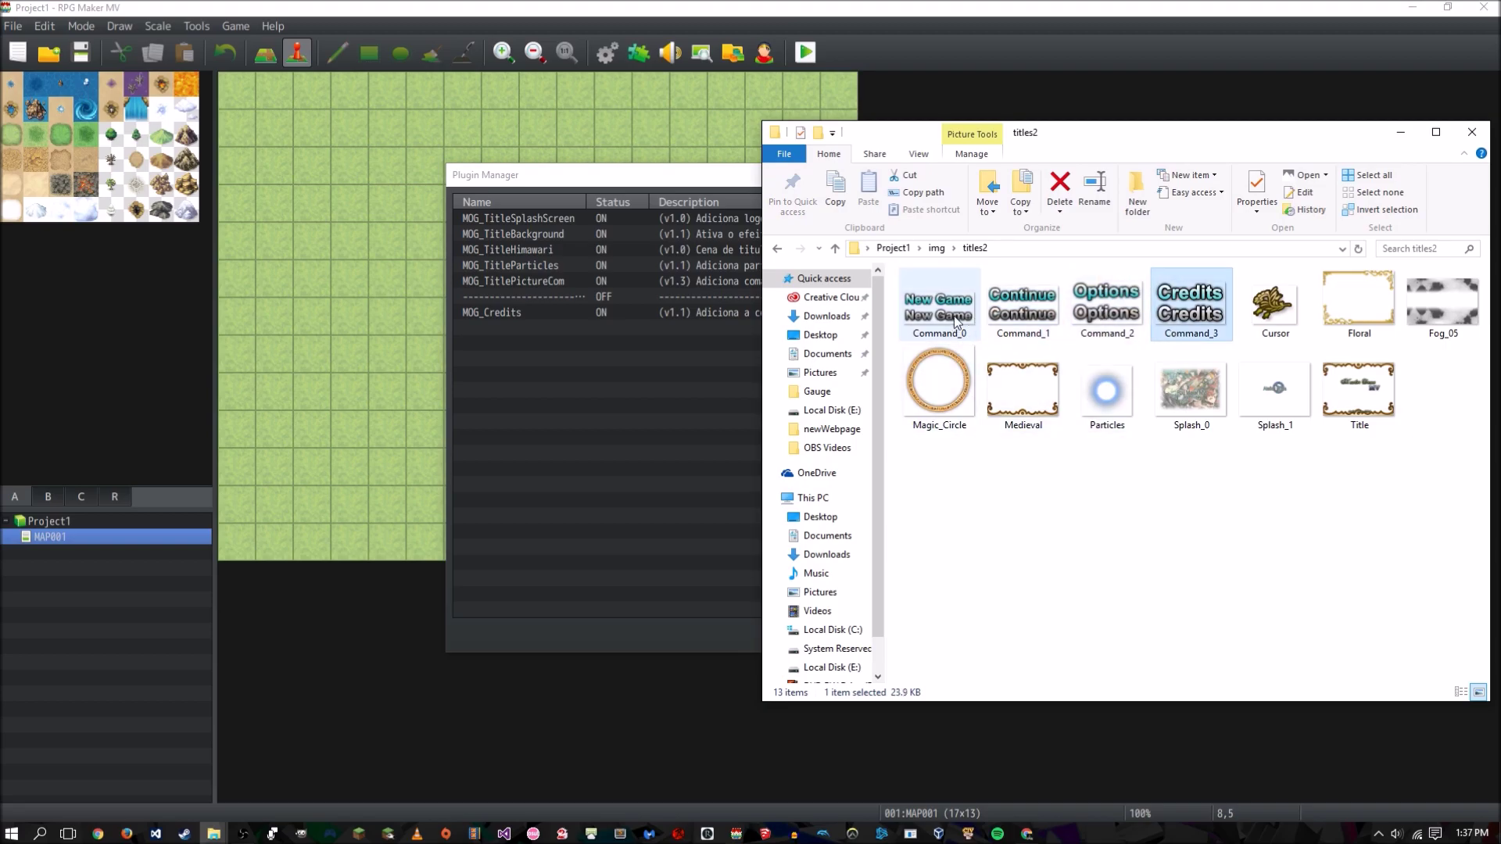
click(944, 340)
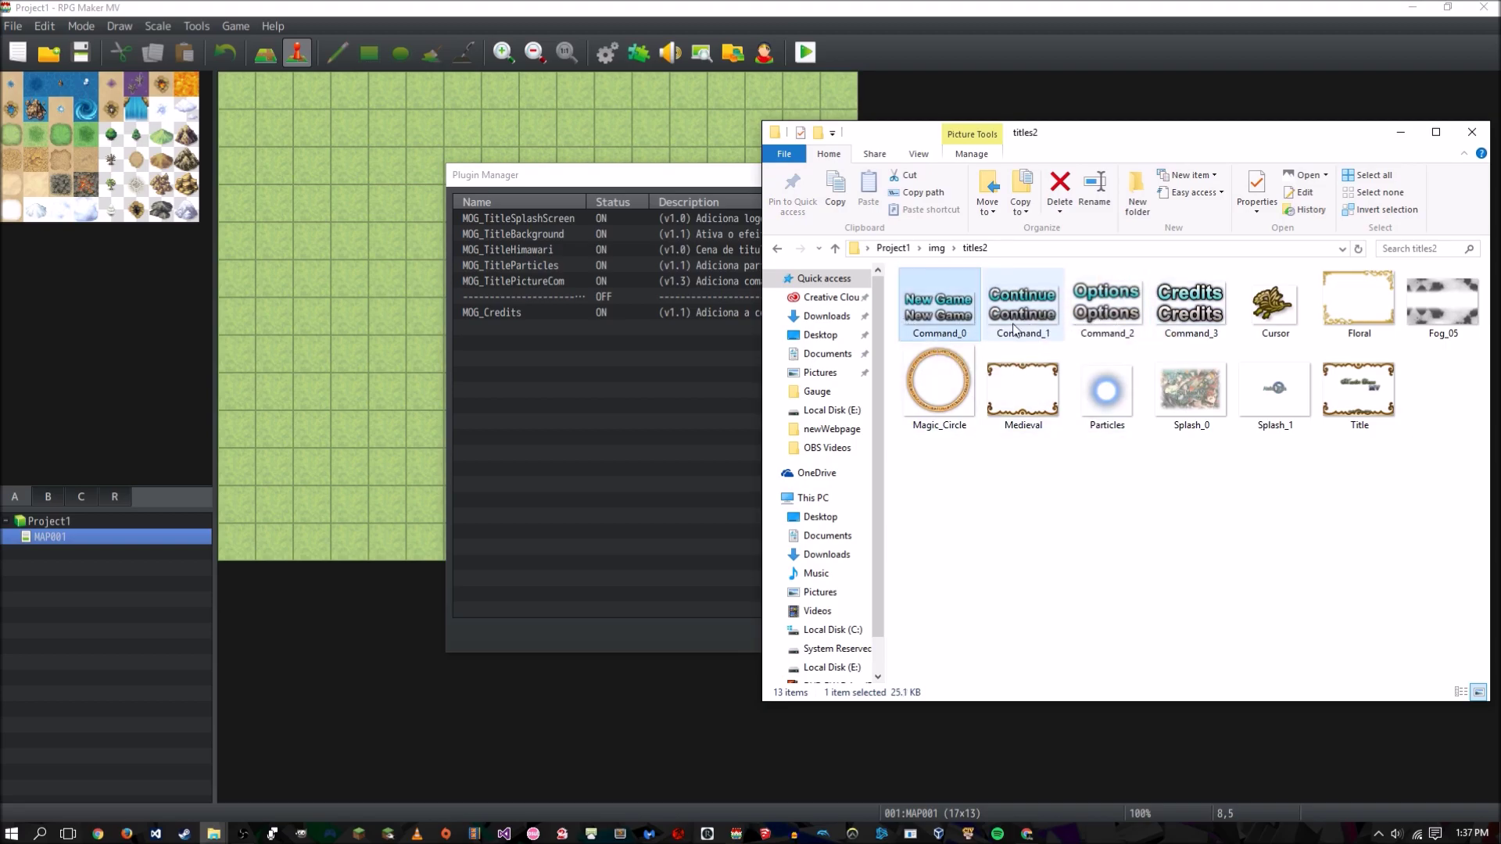
click(1016, 462)
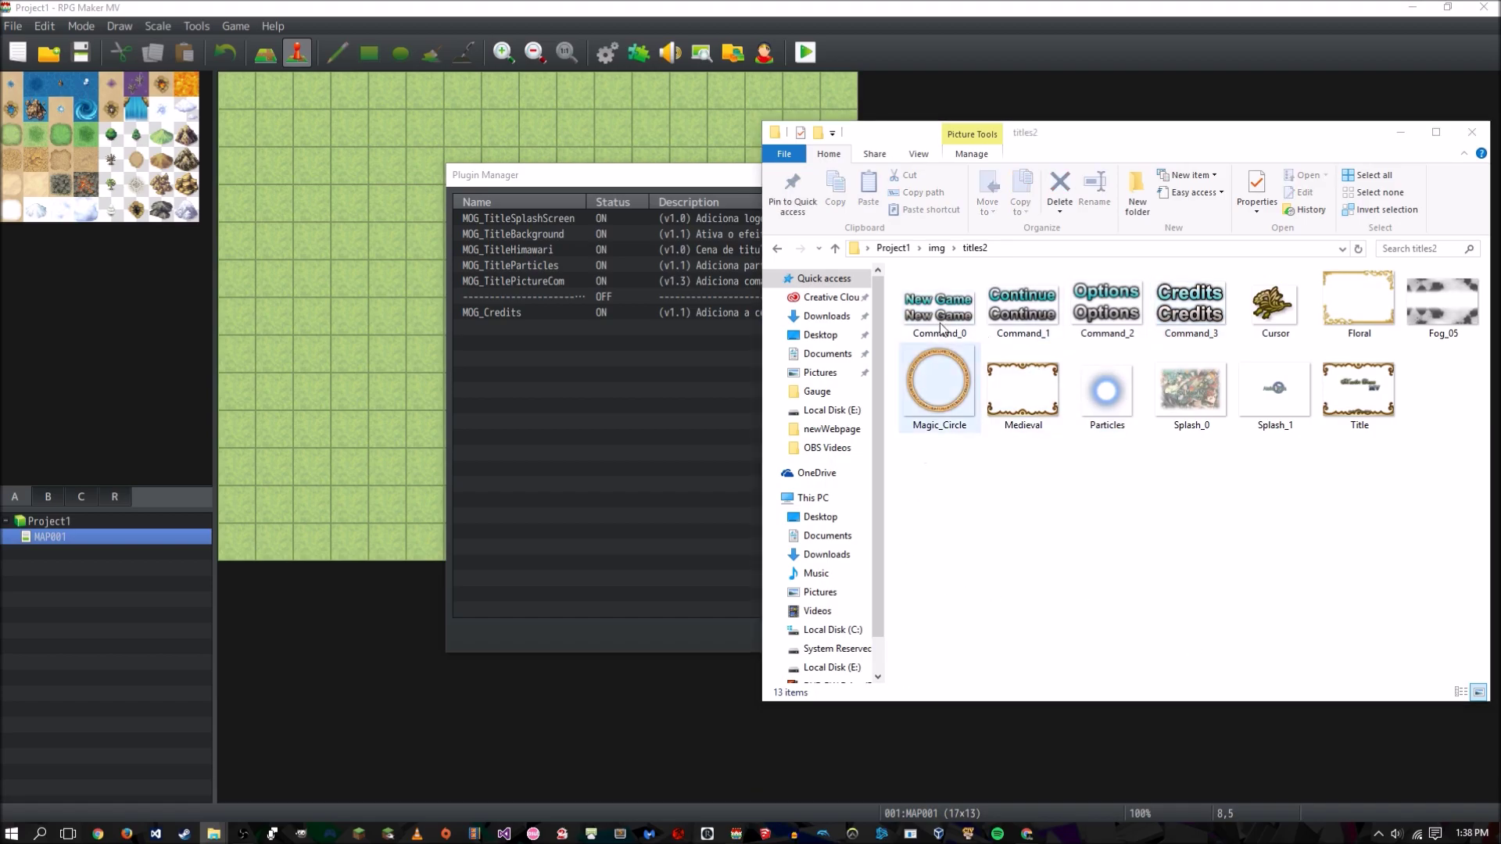
click(966, 316)
click(1022, 504)
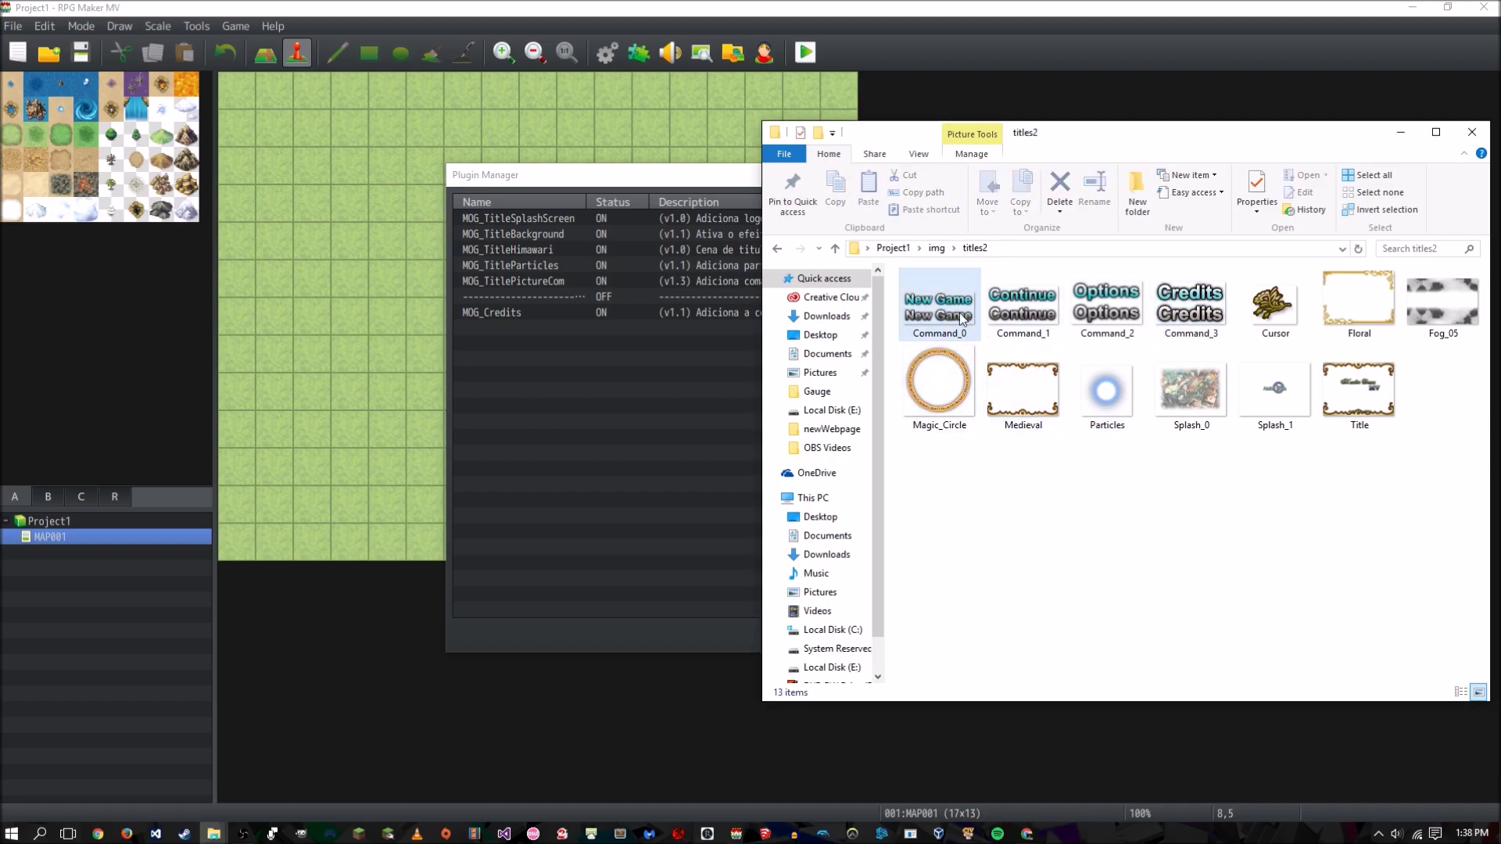
click(934, 309)
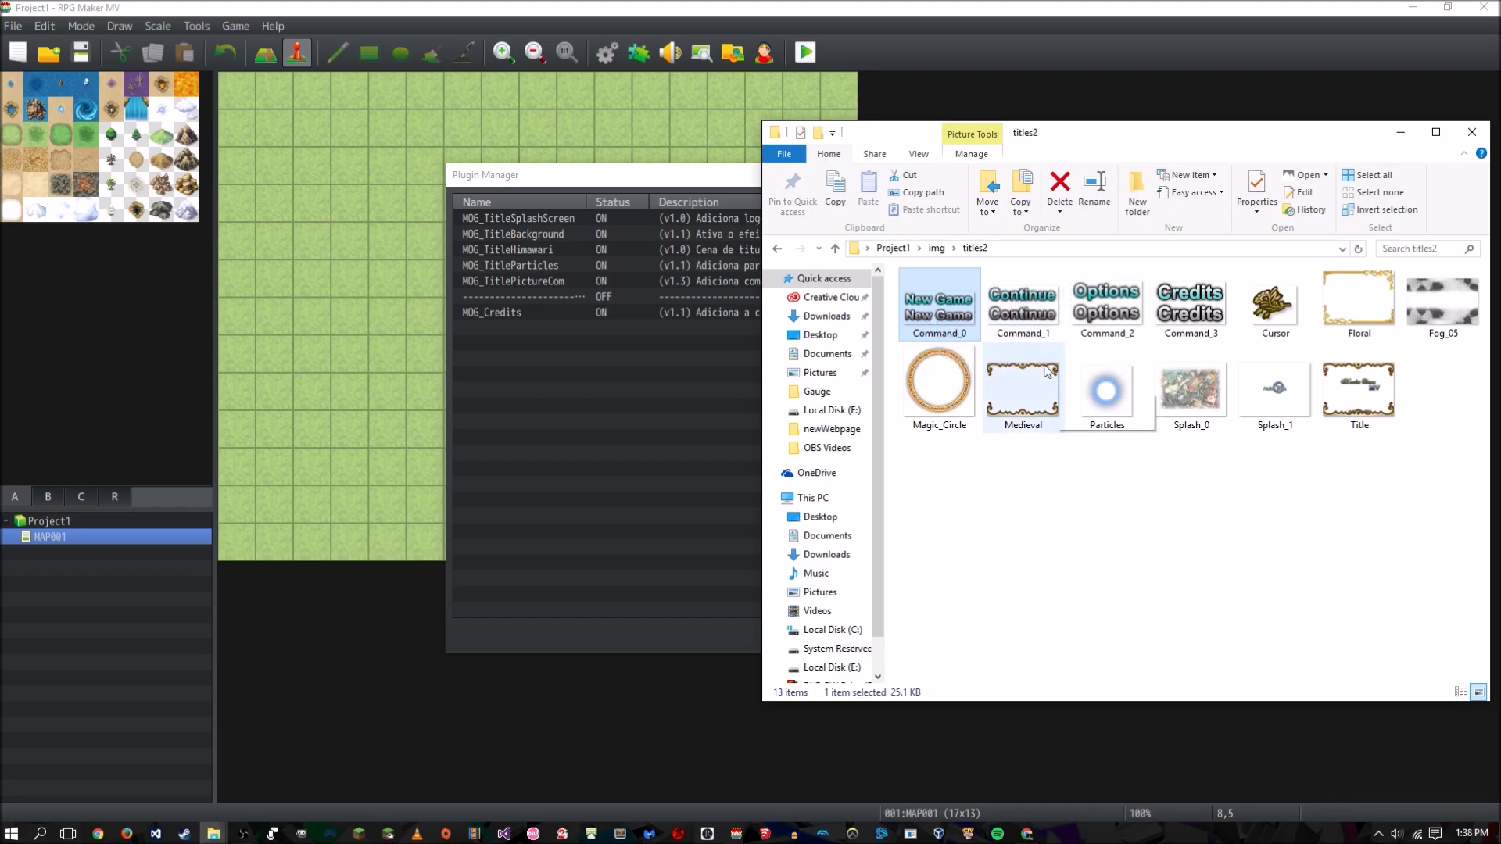
mouse_move(1016, 391)
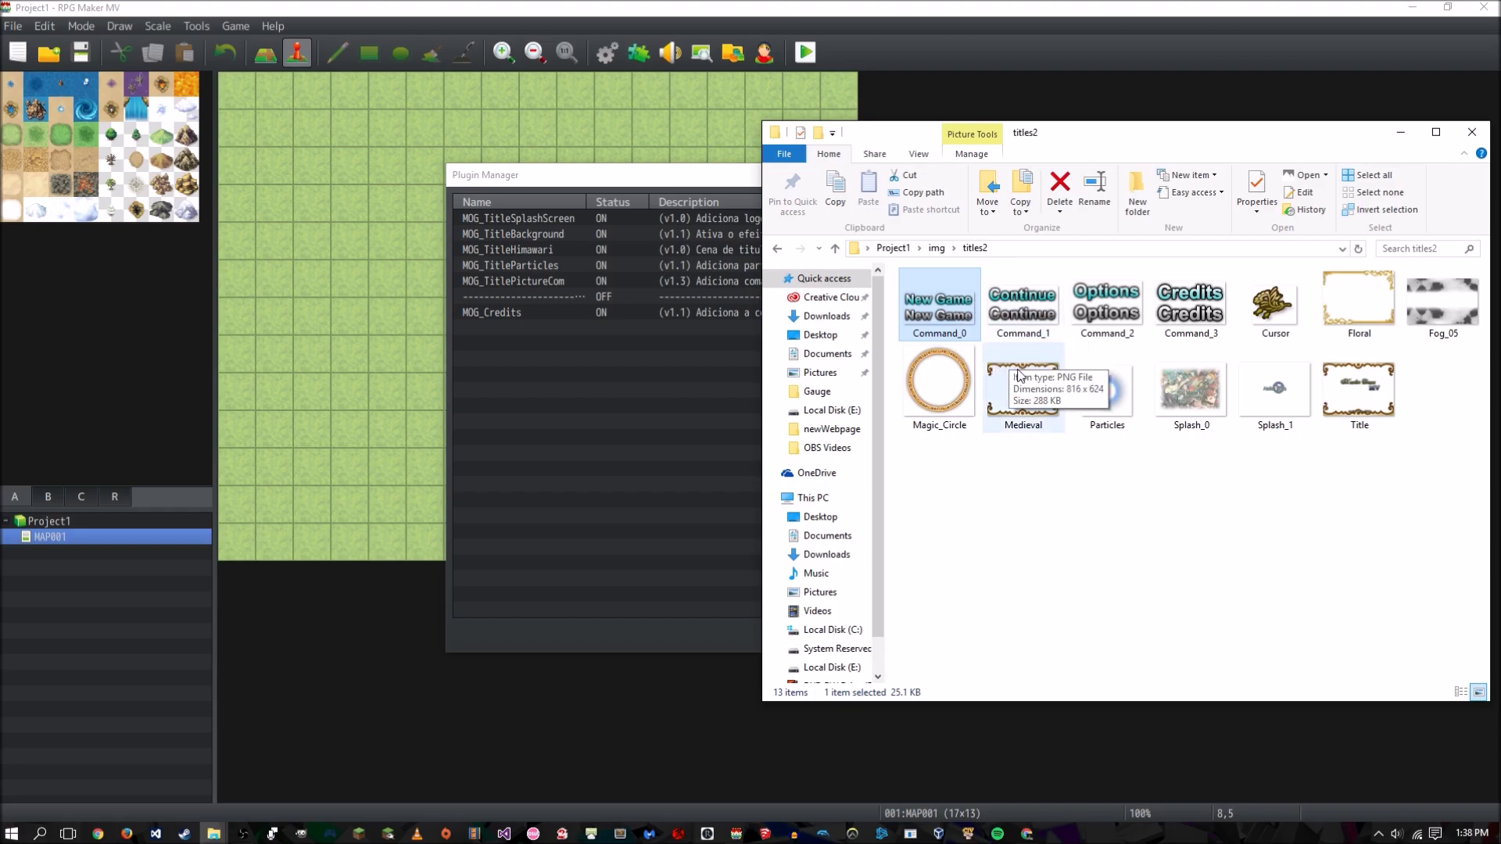
click(1048, 474)
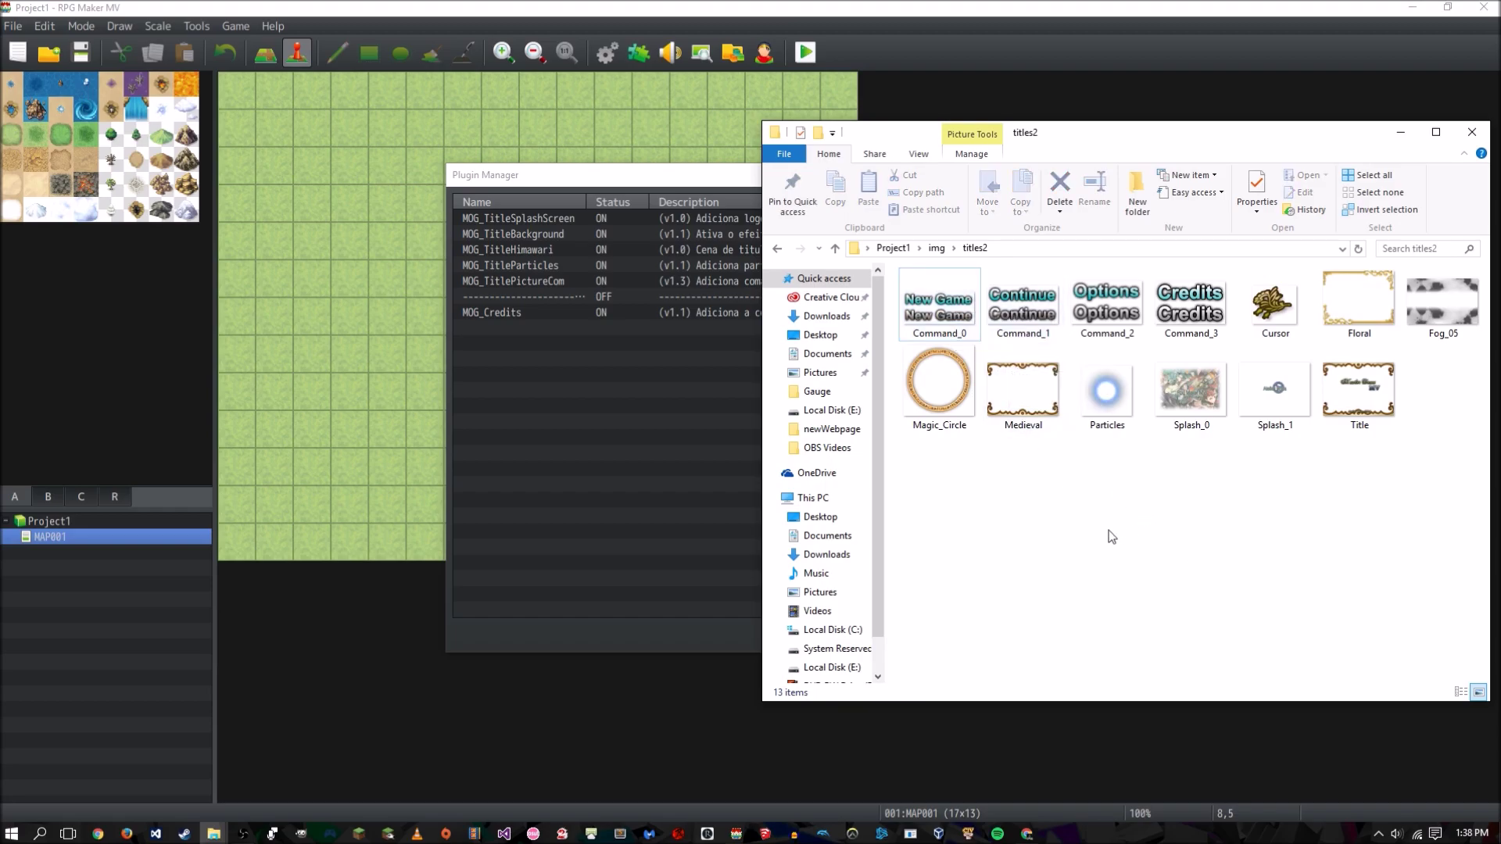
click(622, 365)
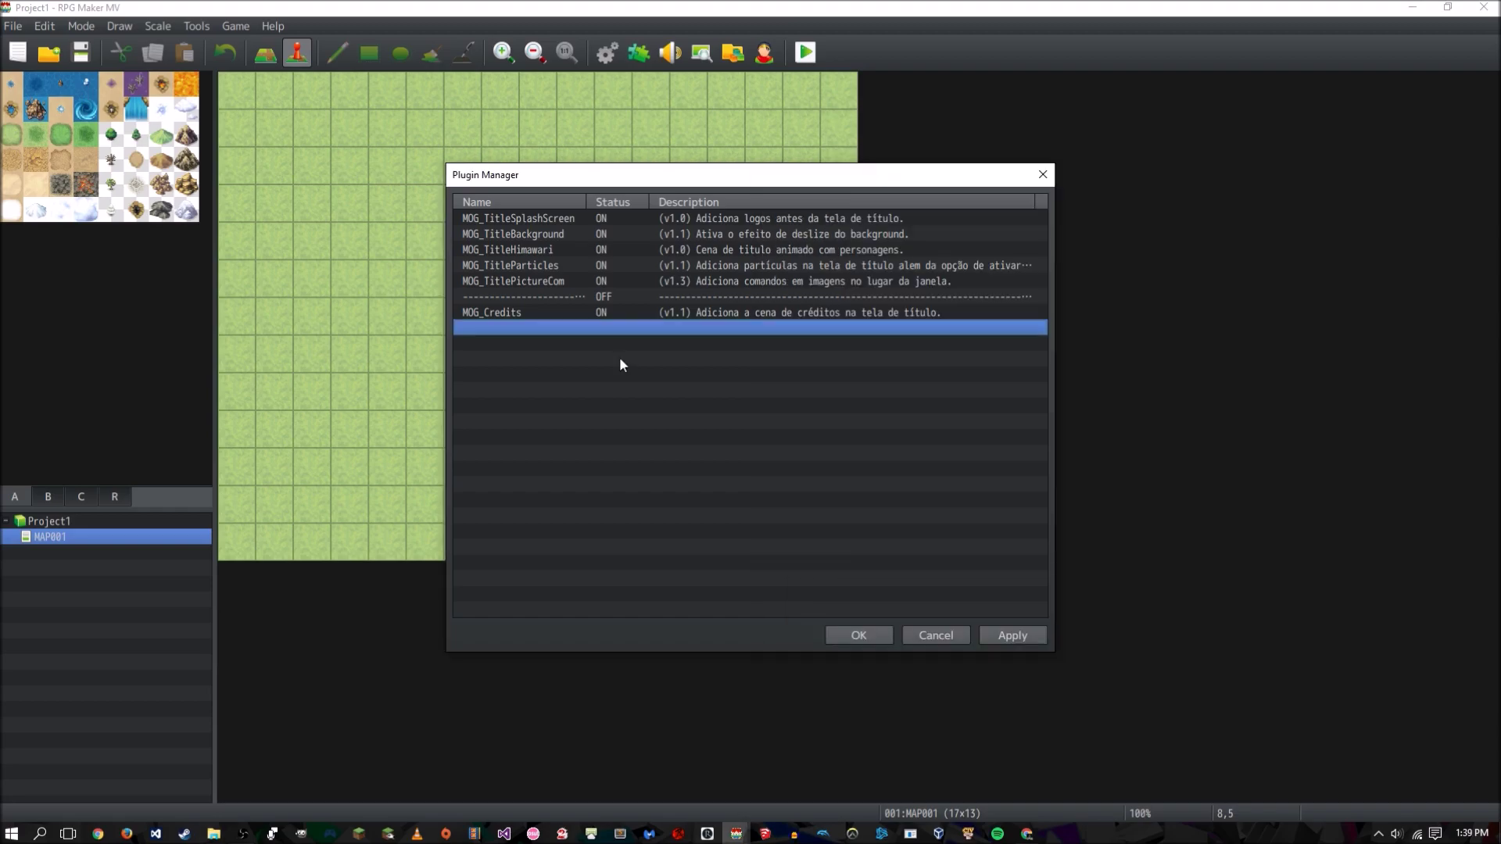
double_click(568, 316)
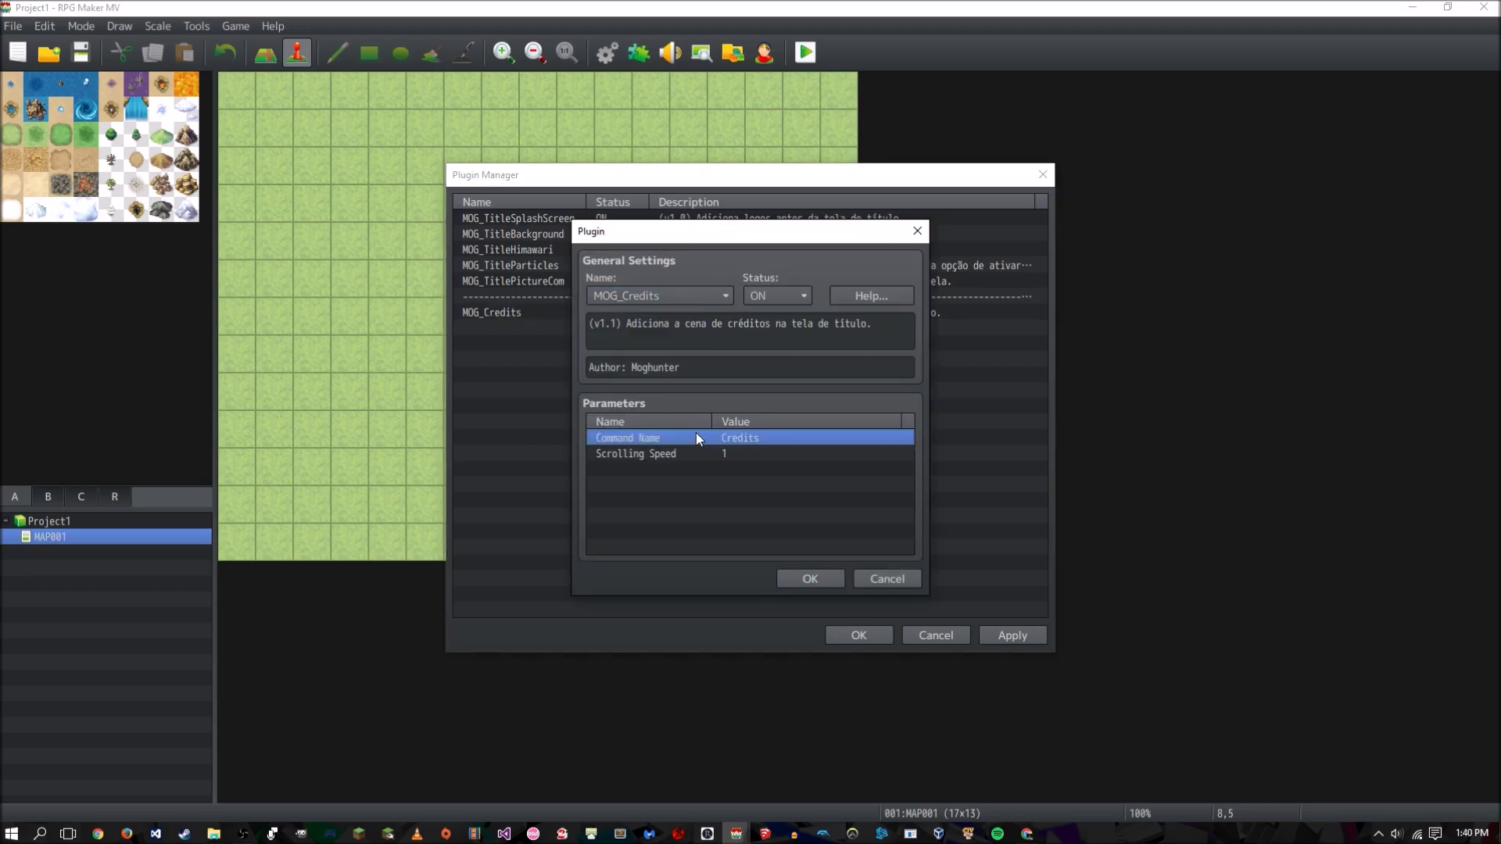
key(Escape)
click(213, 834)
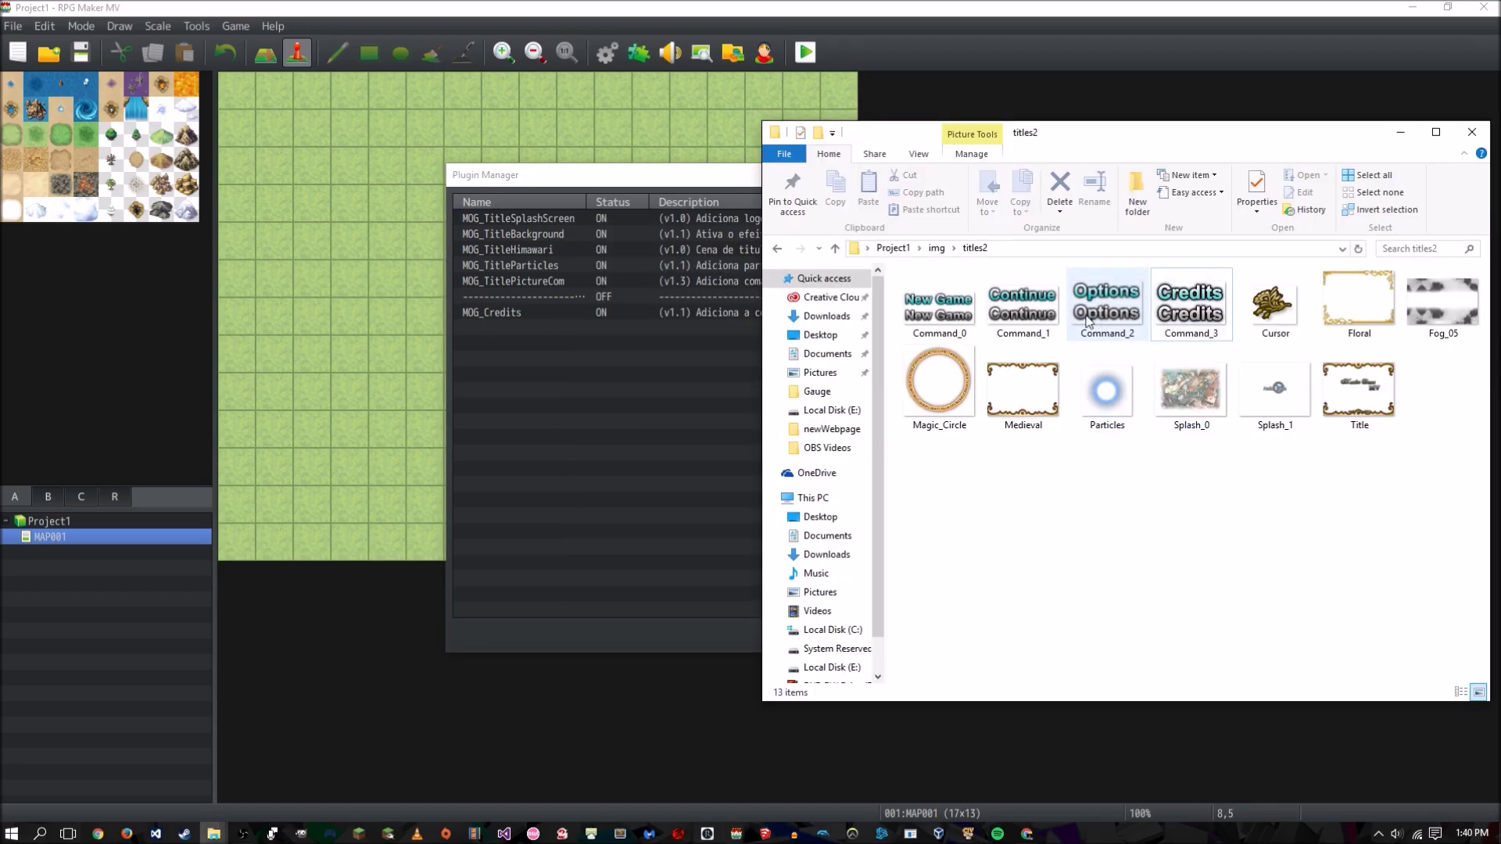
click(1023, 307)
click(1089, 328)
click(1192, 508)
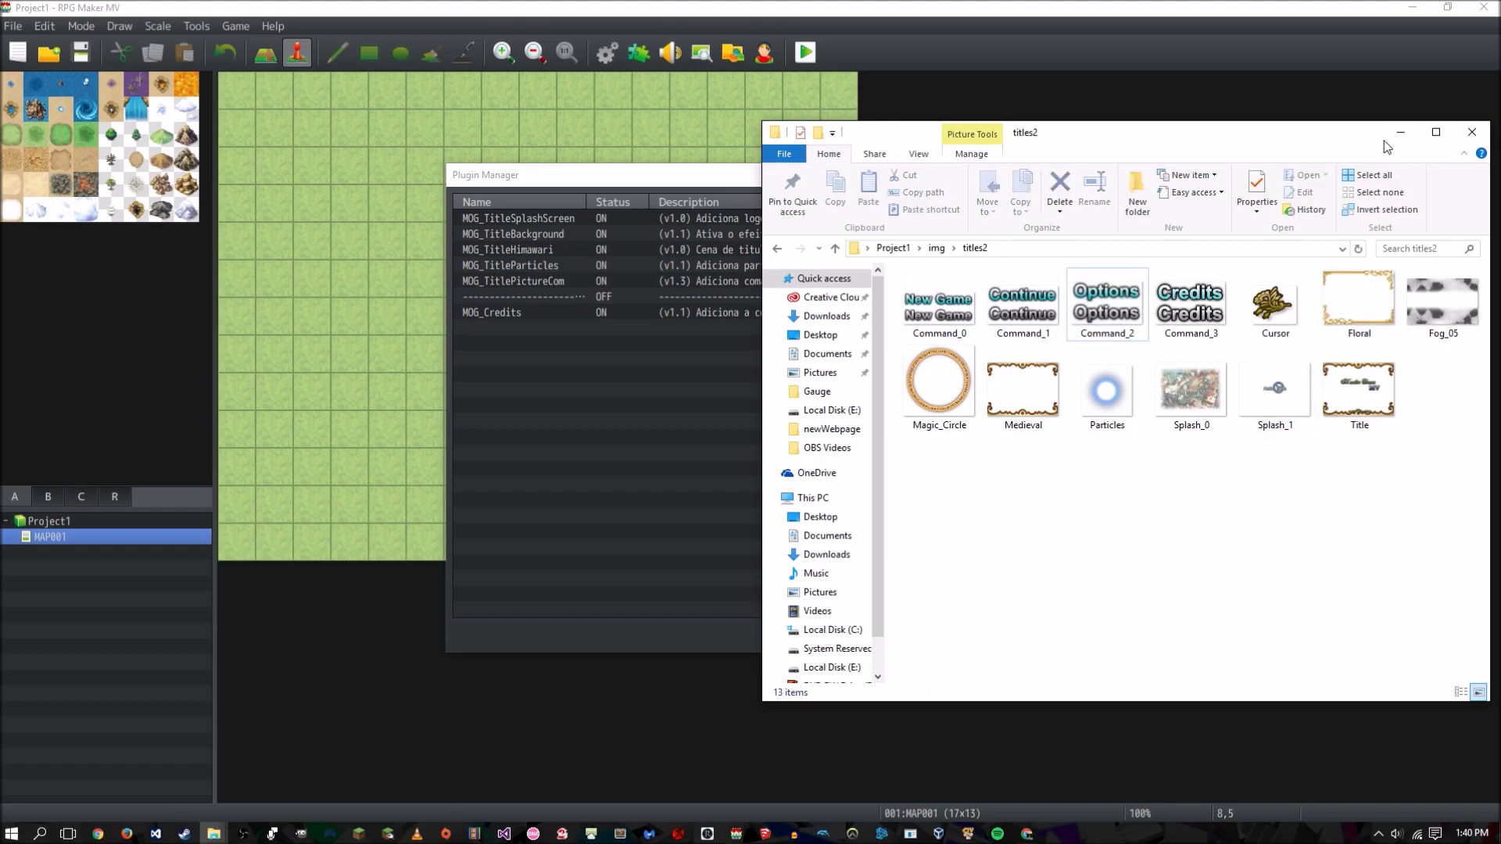
click(1396, 139)
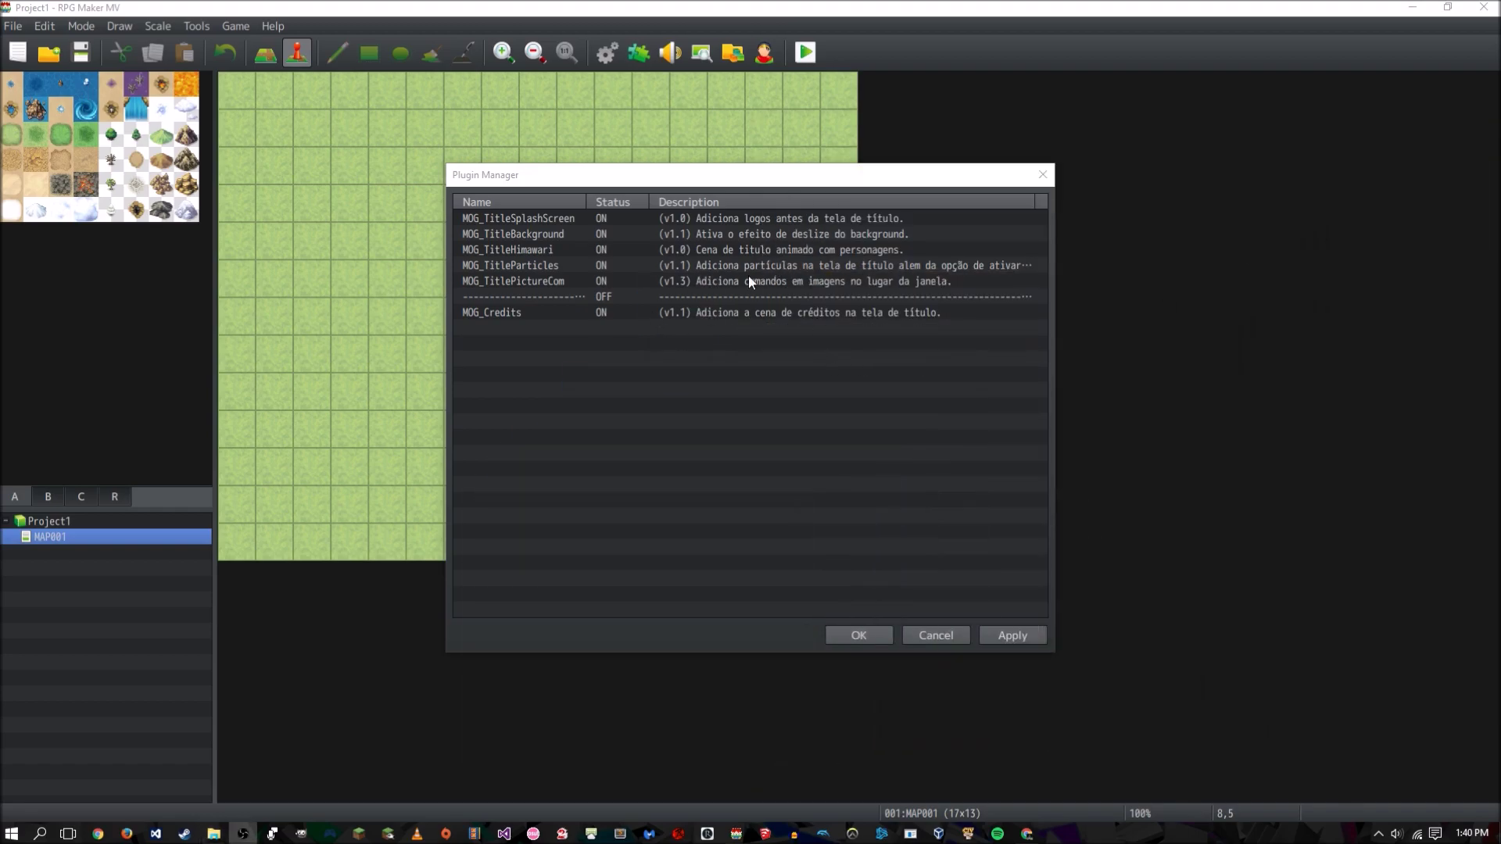
click(667, 309)
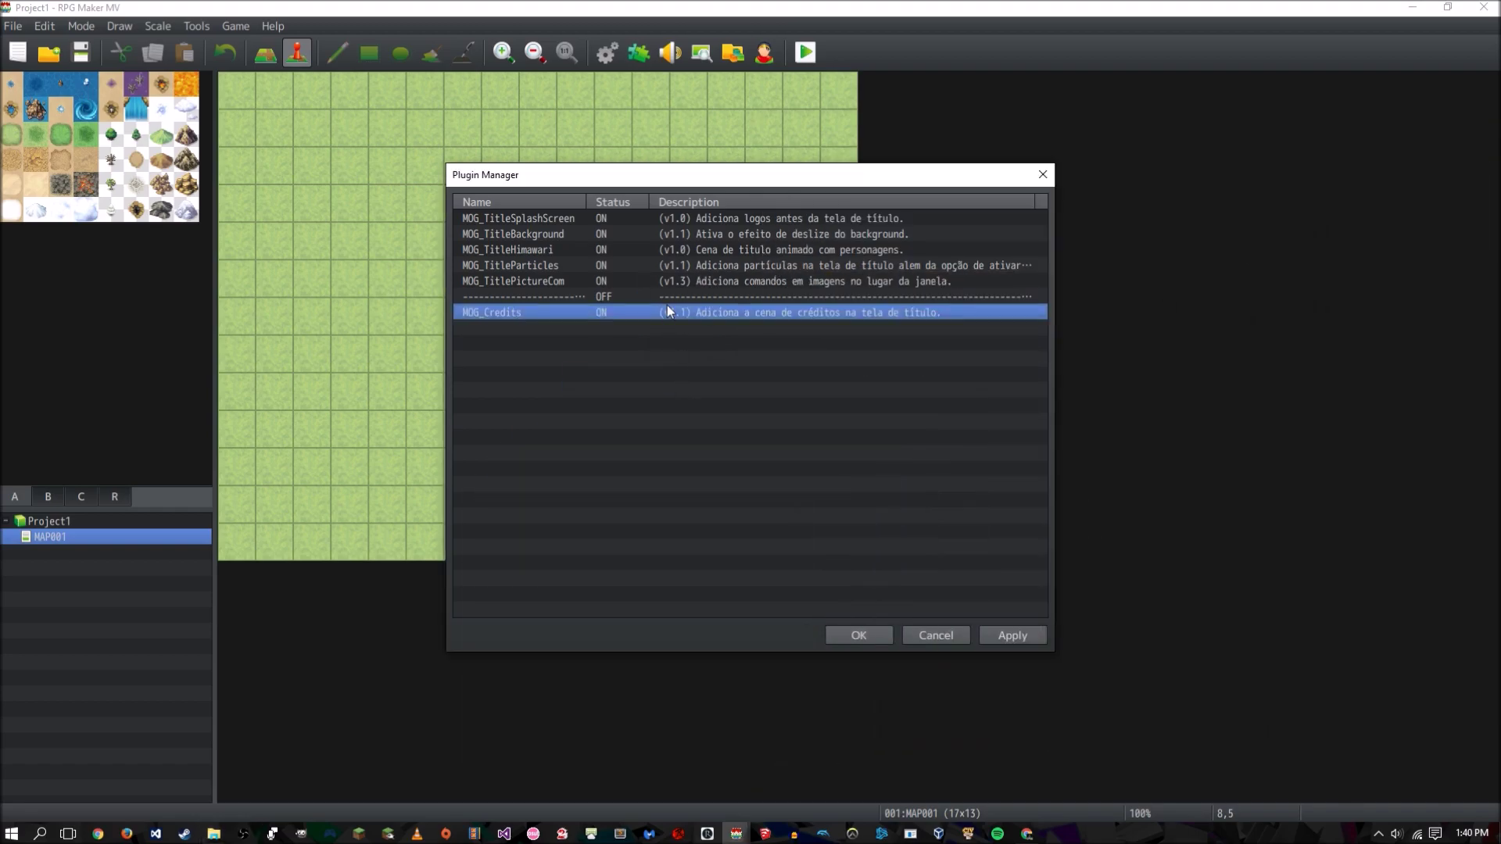
double_click(668, 311)
click(735, 441)
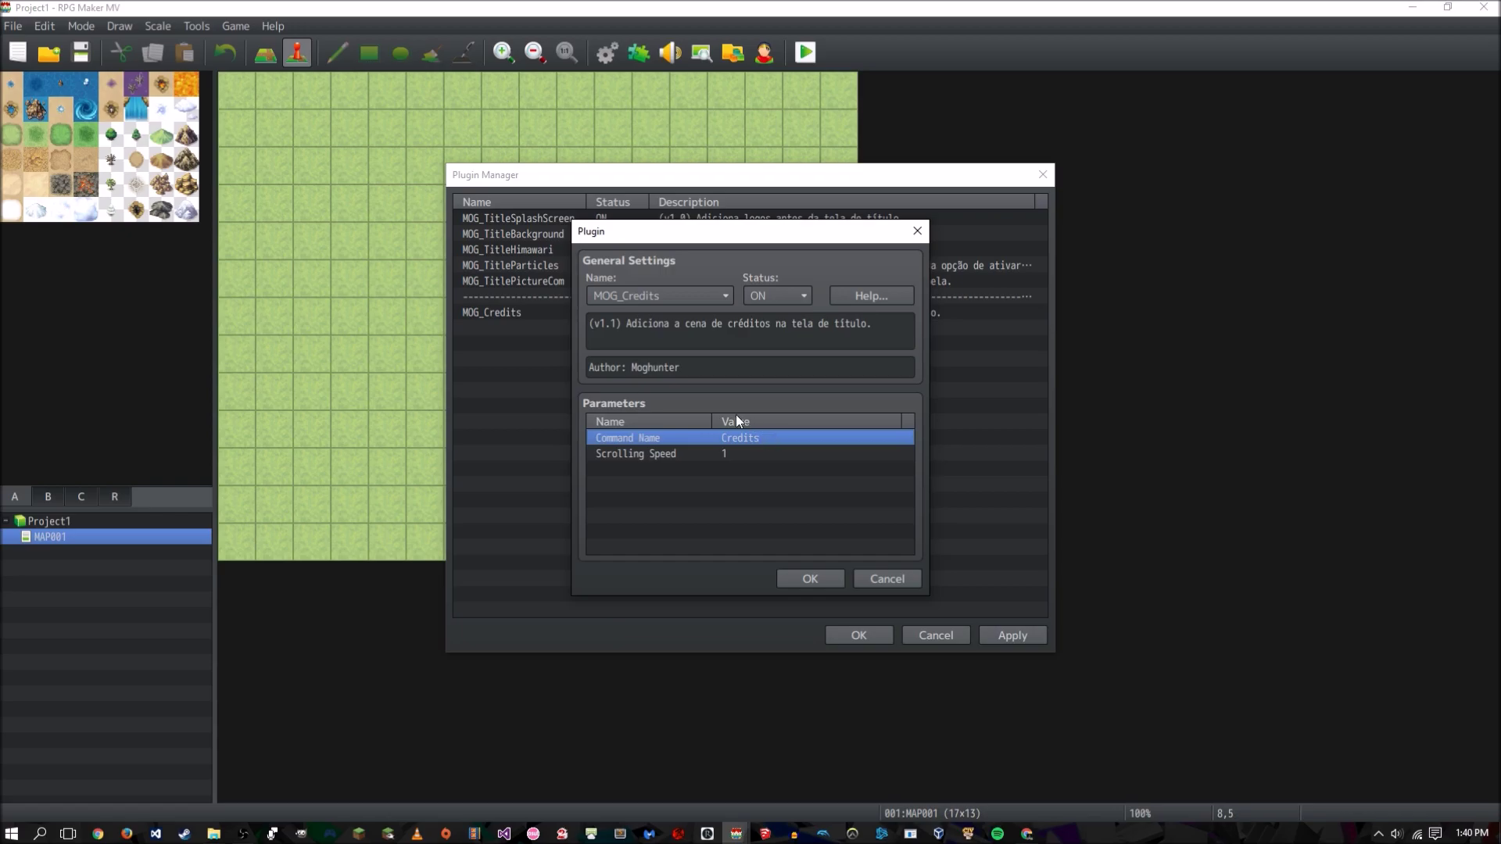
double_click(711, 451)
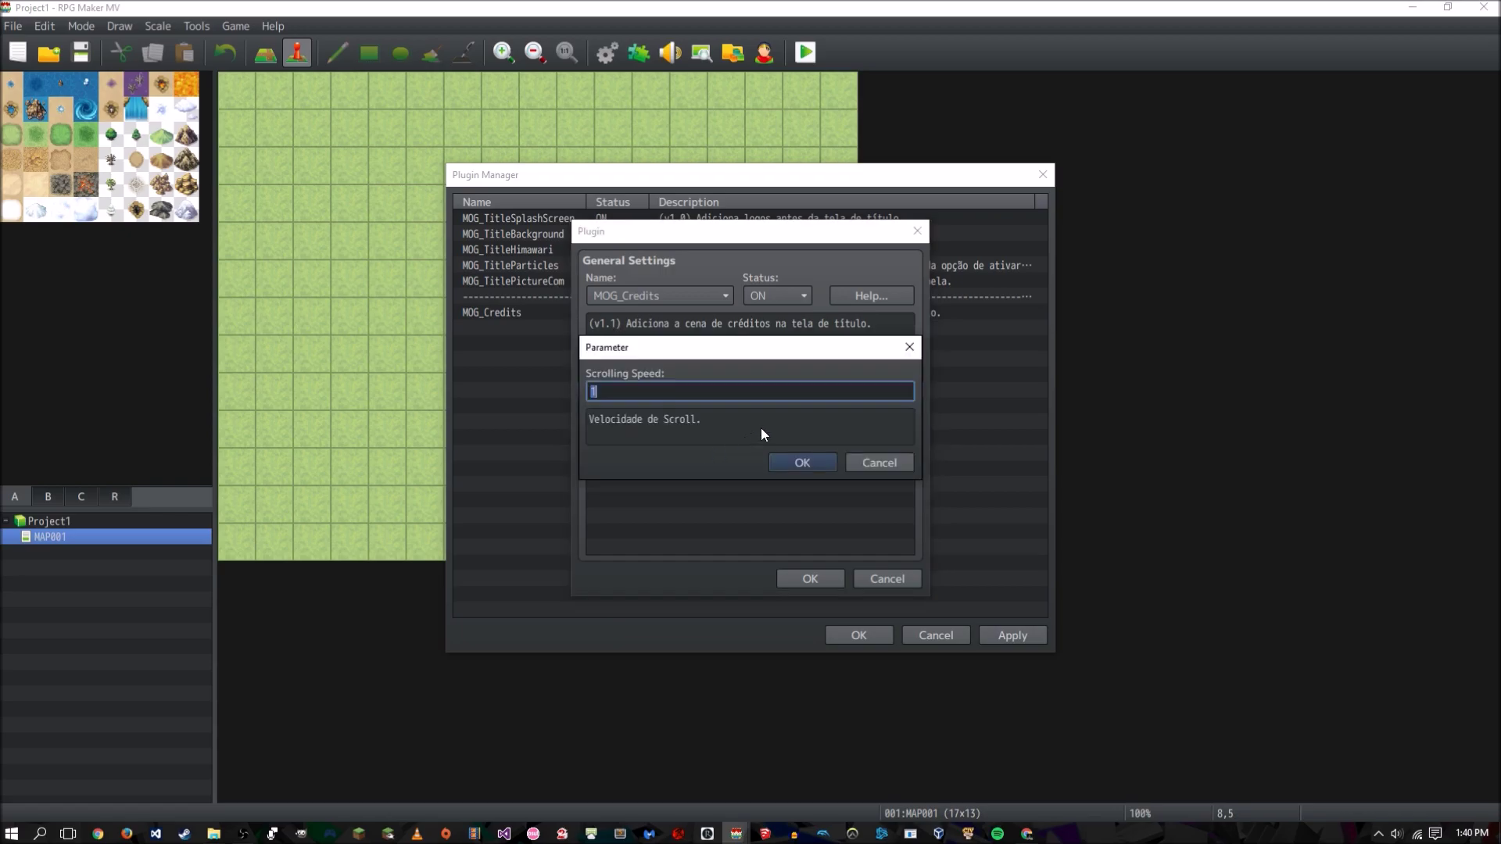
click(794, 463)
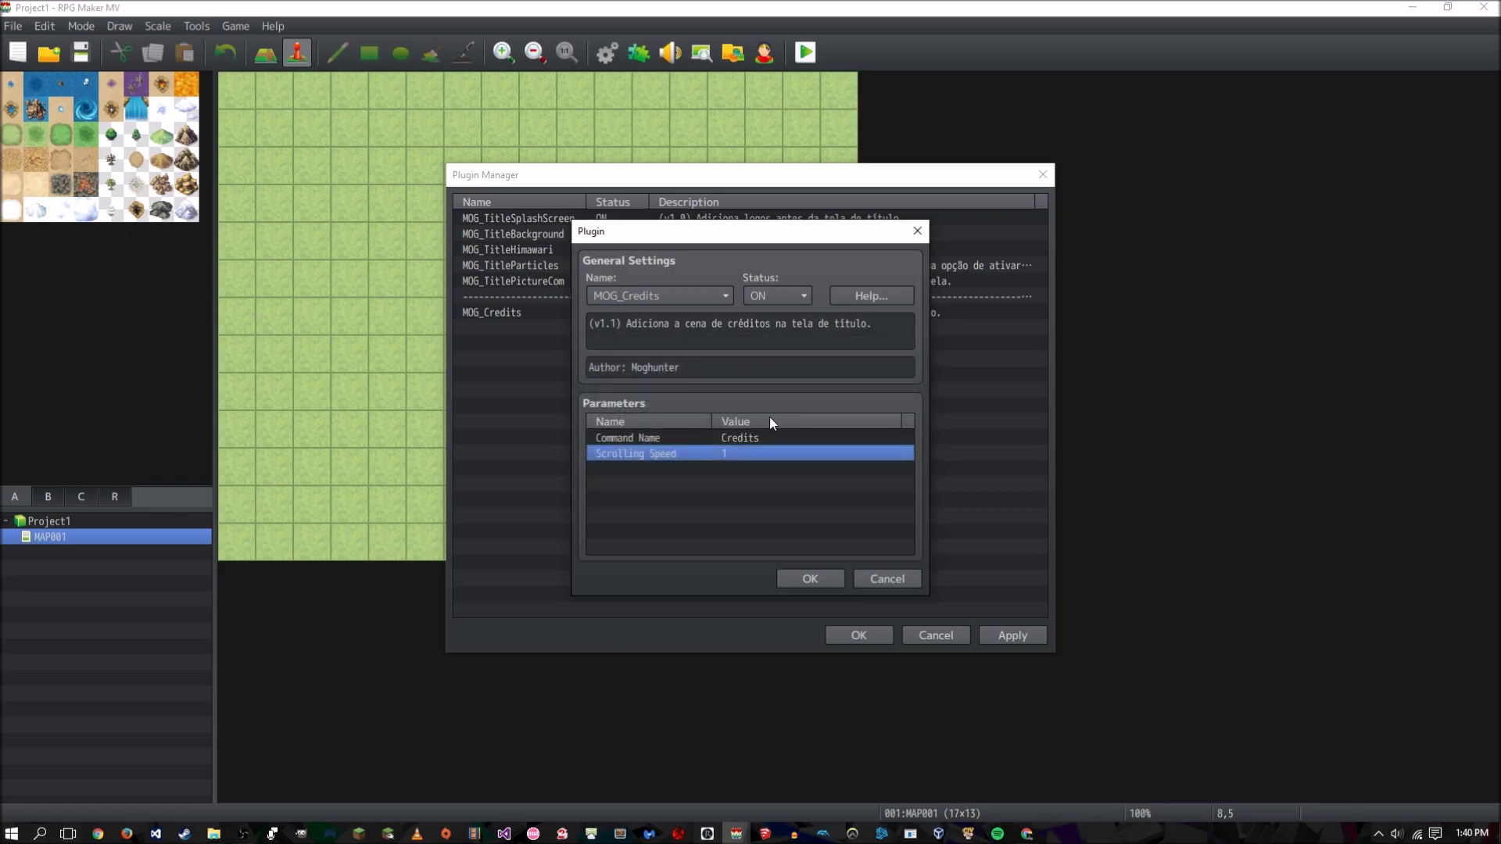
click(868, 296)
scroll(672, 438, down, 1)
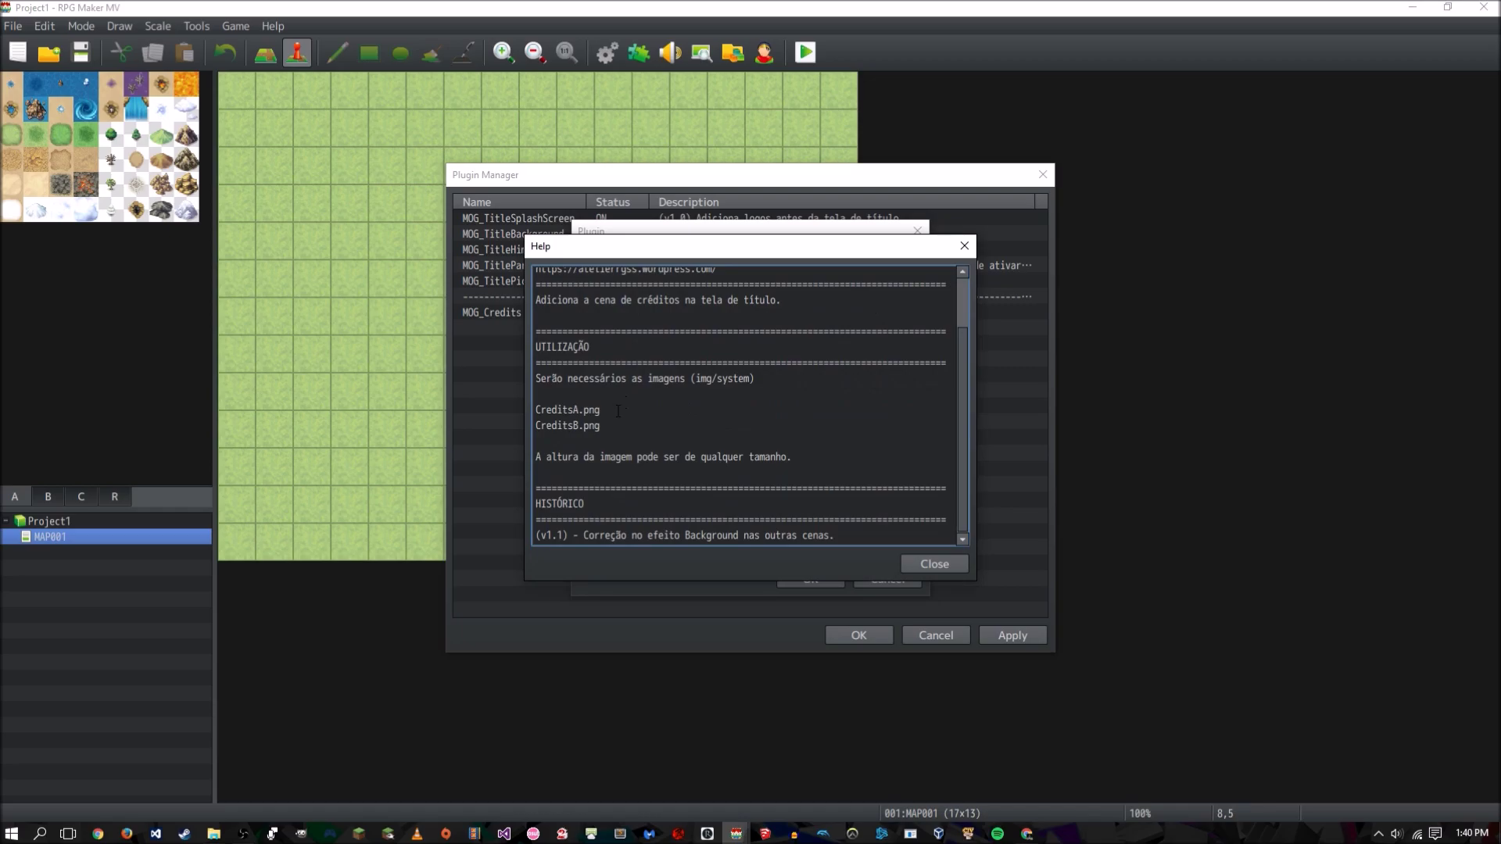
drag(536, 409, 480, 427)
click(689, 413)
click(913, 570)
click(811, 579)
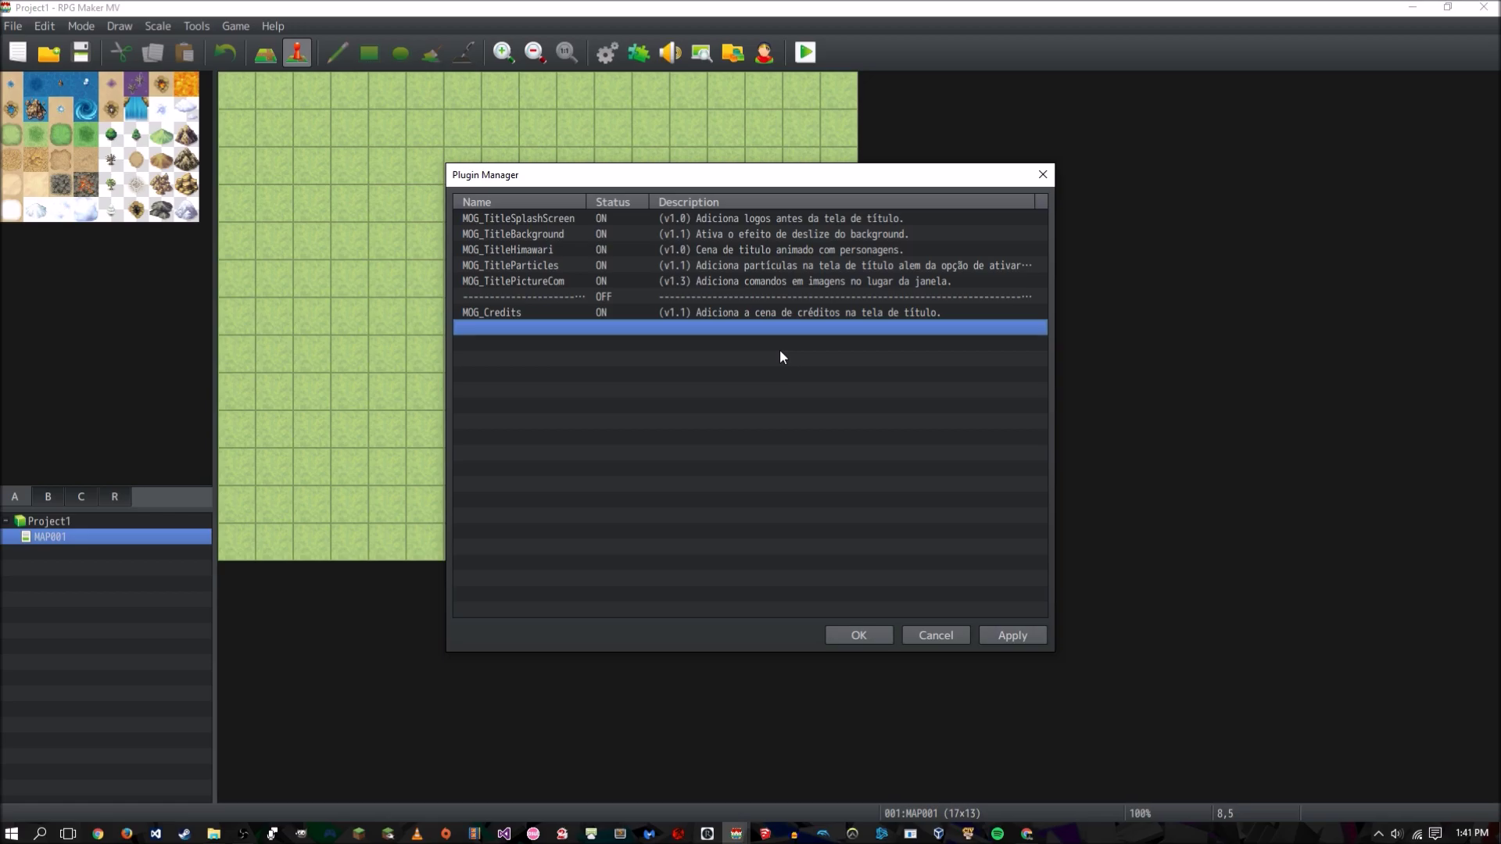
click(213, 834)
- Inspect the Command_0 image in titles2, a 130 x 60 PNG
click(486, 782)
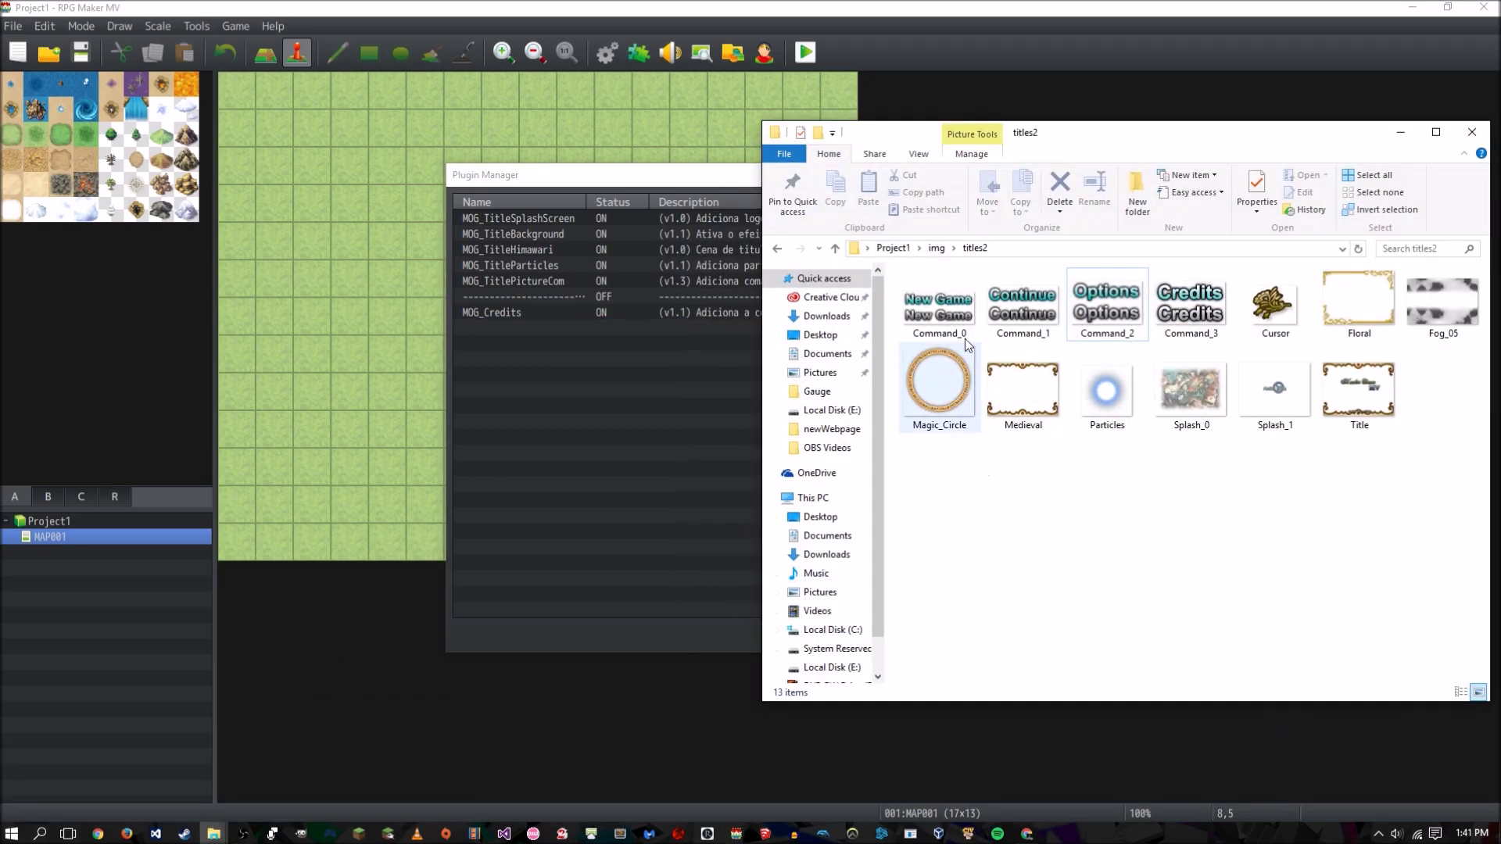
click(949, 316)
right_click(950, 316)
click(907, 493)
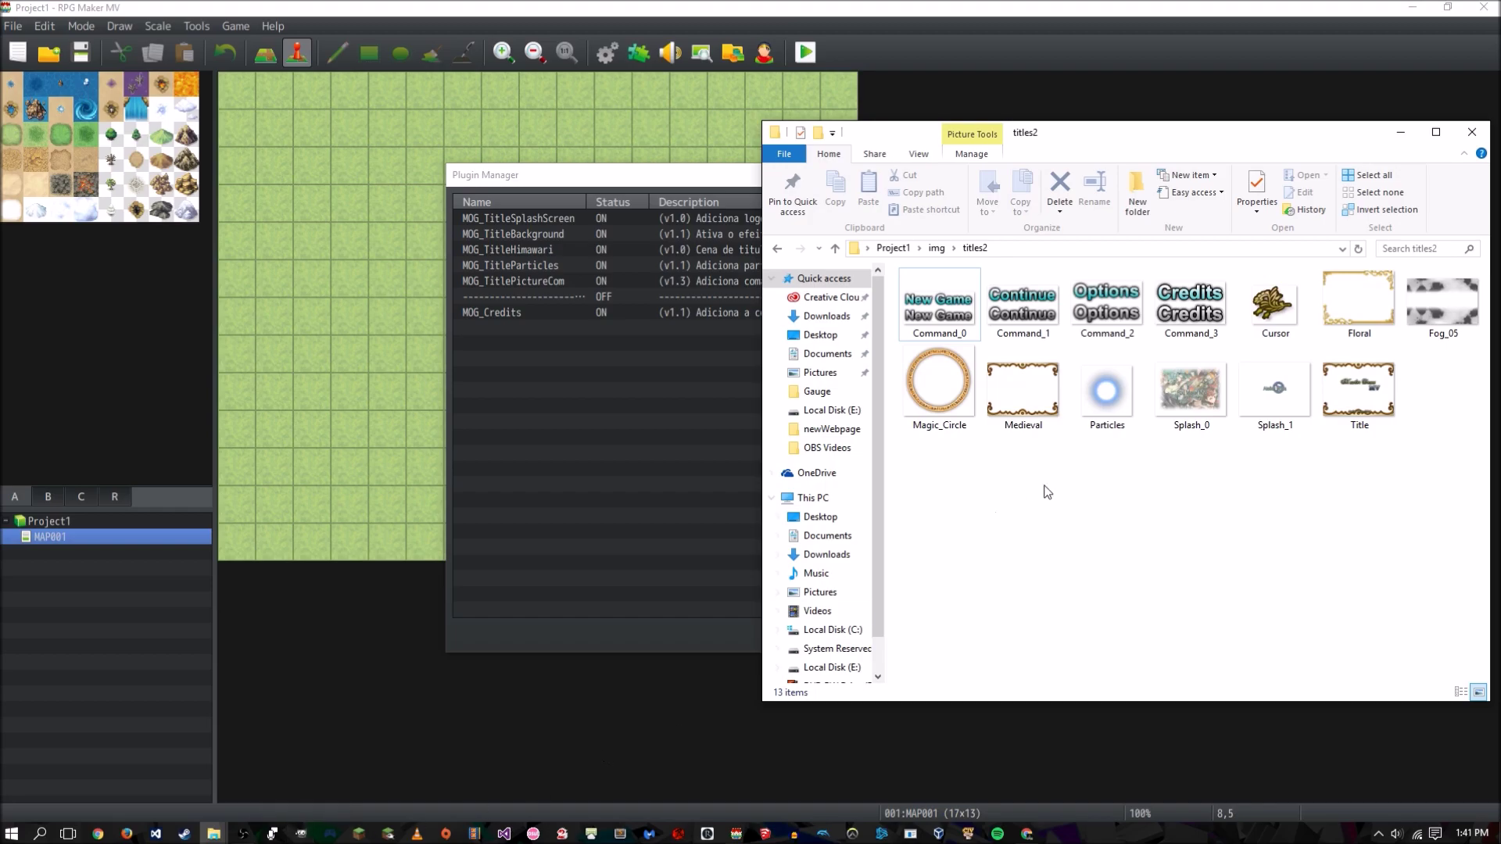
mouse_move(911, 322)
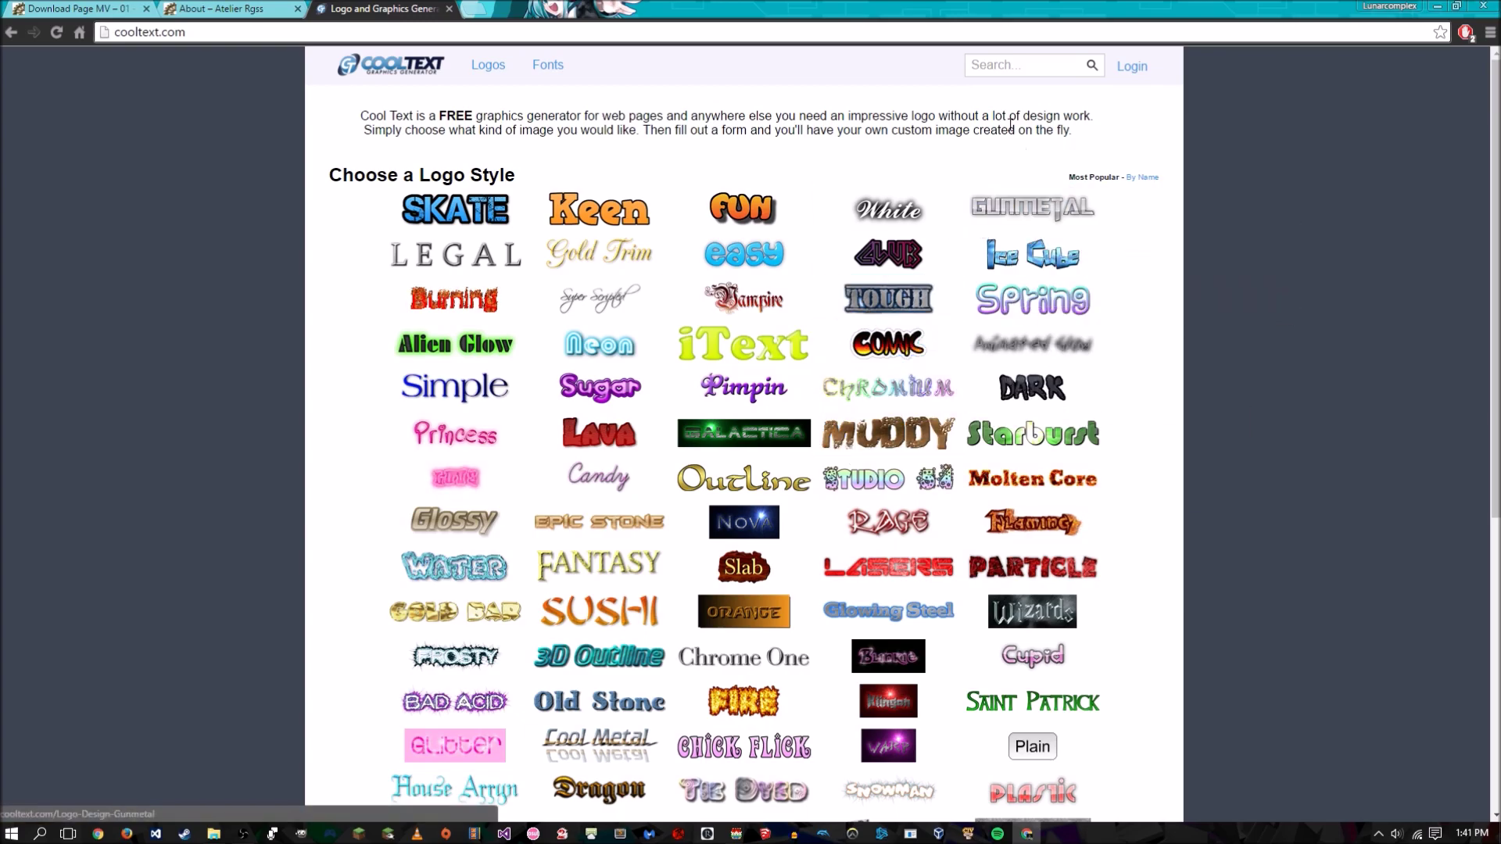
- Search Cool Text for 'batman' and open the BatmanForeverAlternate font page
click(1001, 69)
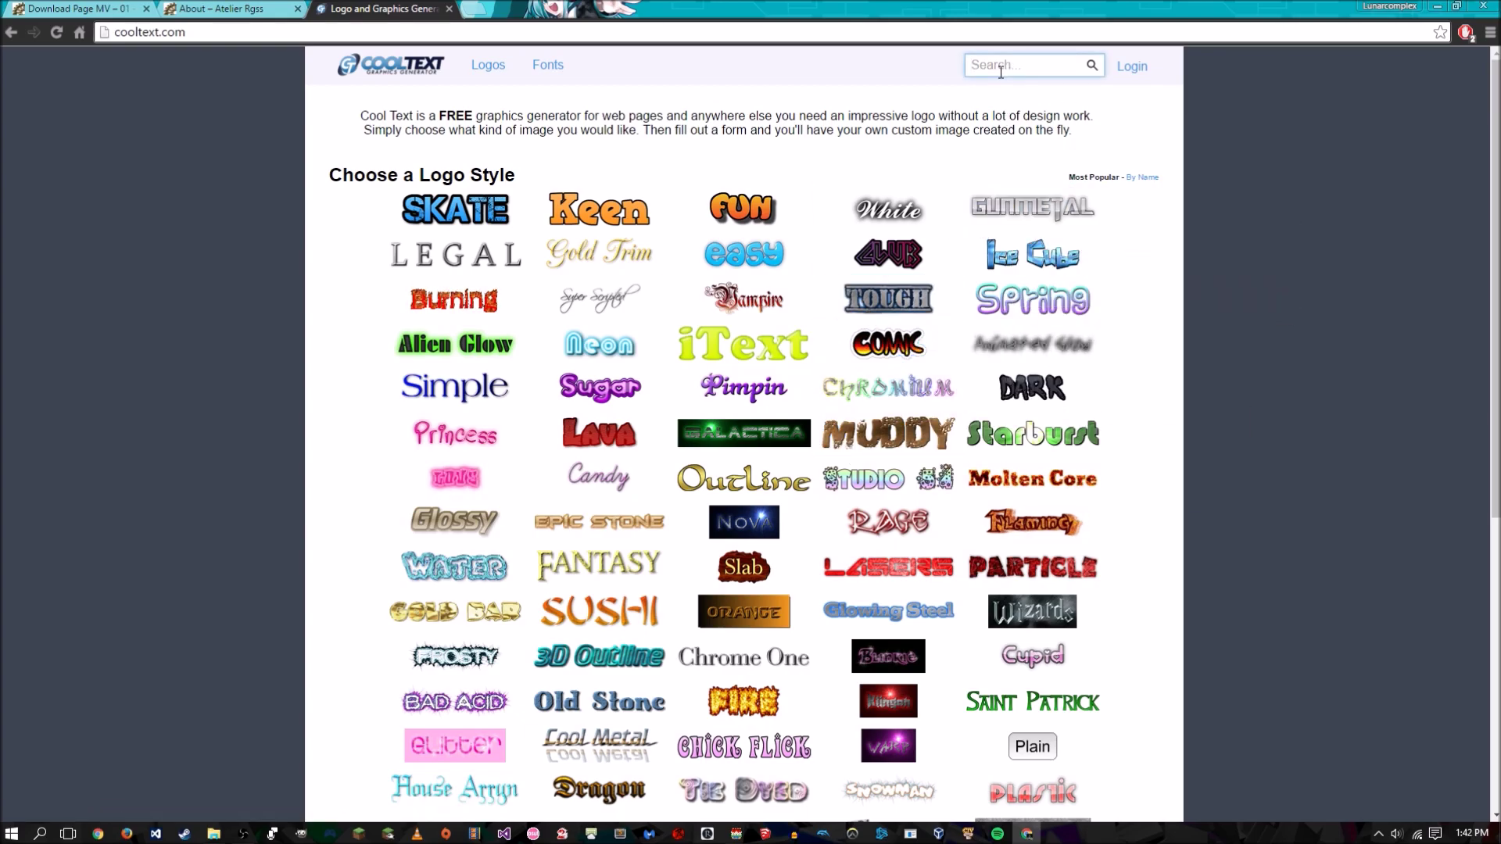
text(batman)
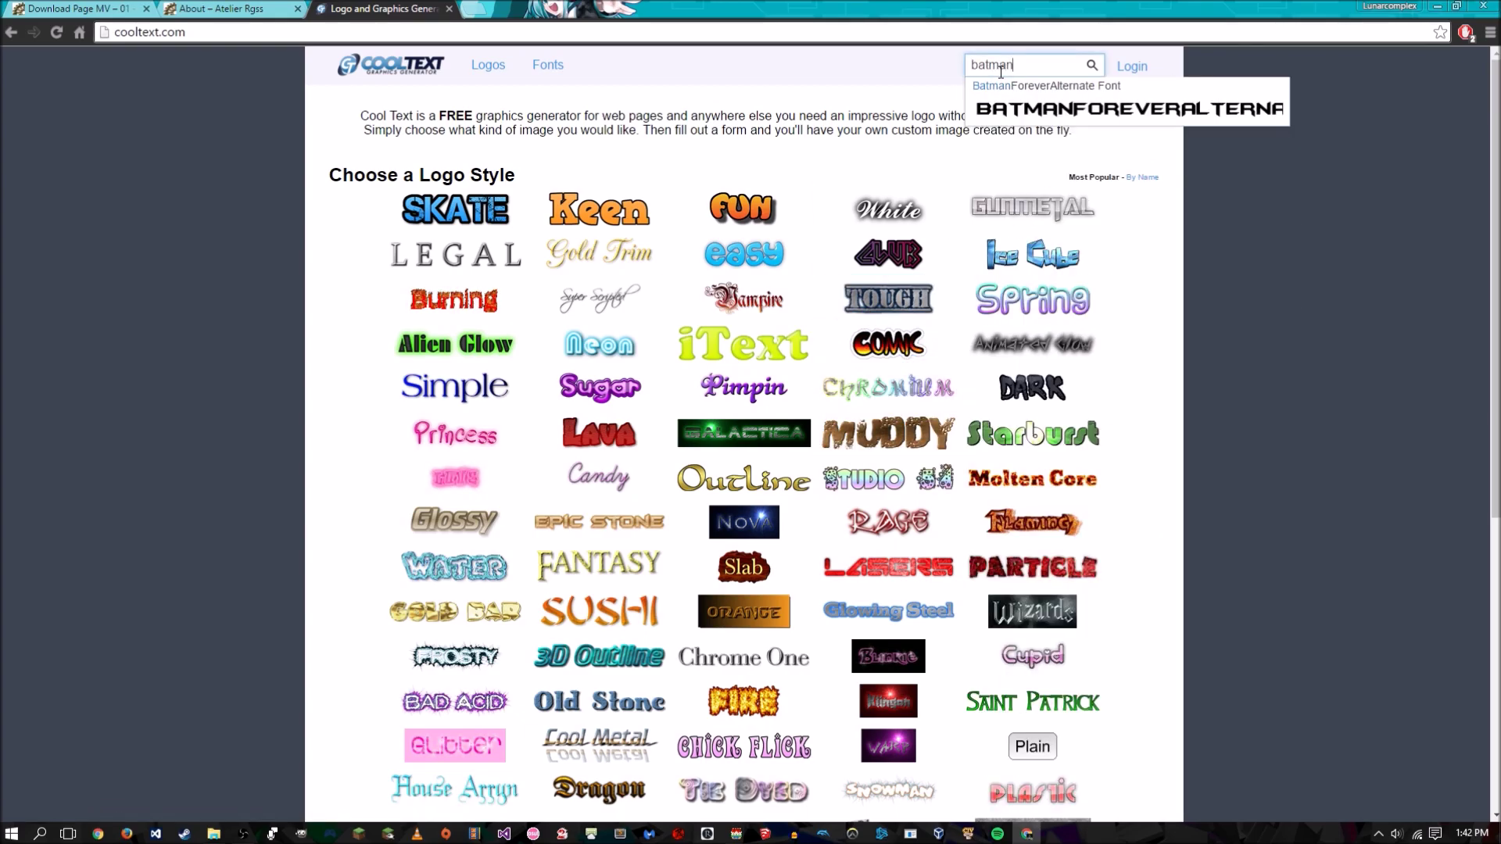
click(1048, 97)
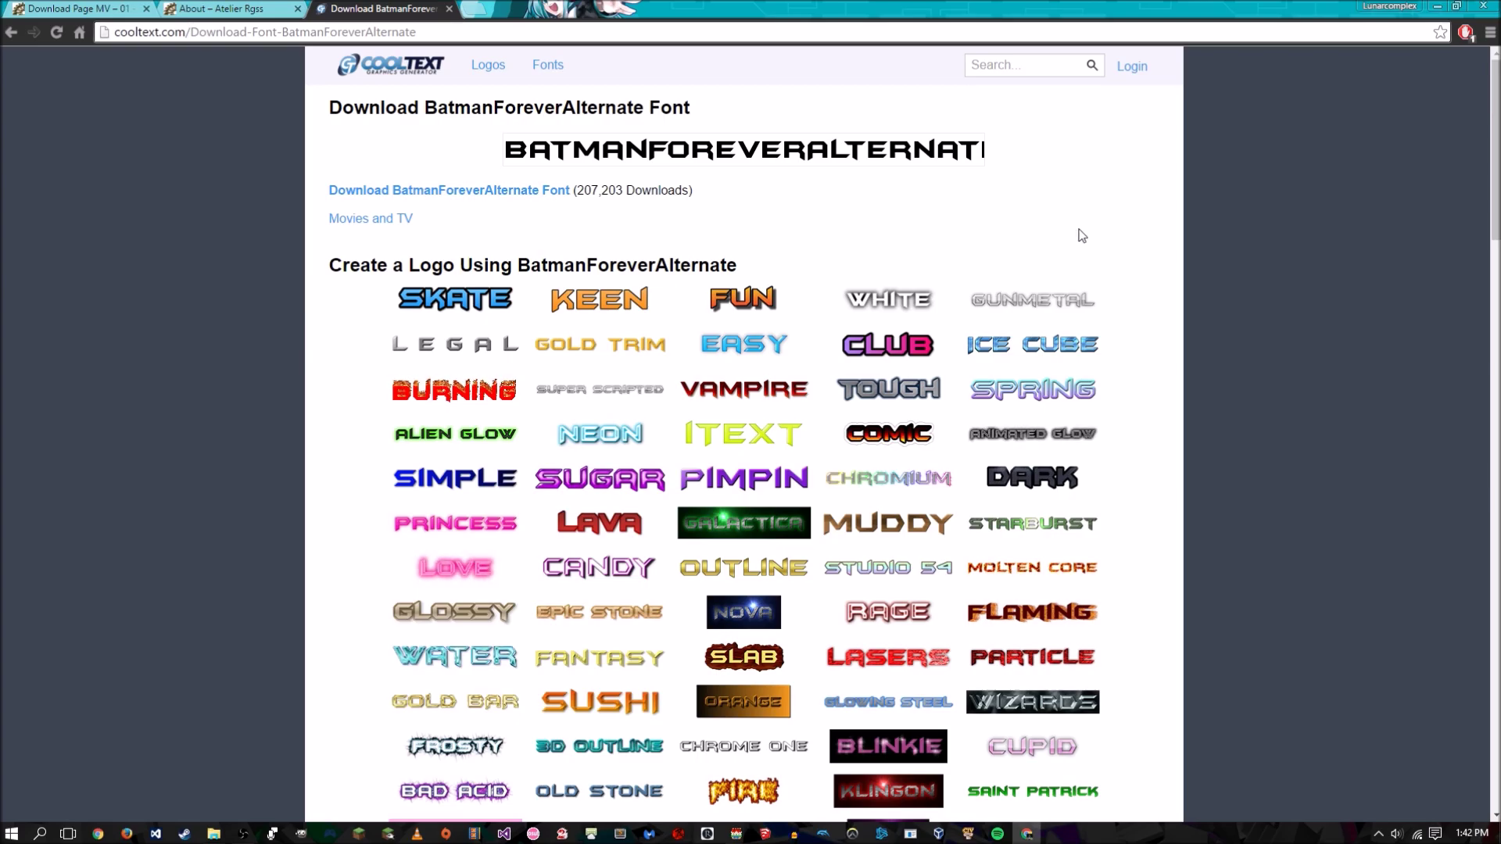
mouse_move(909, 309)
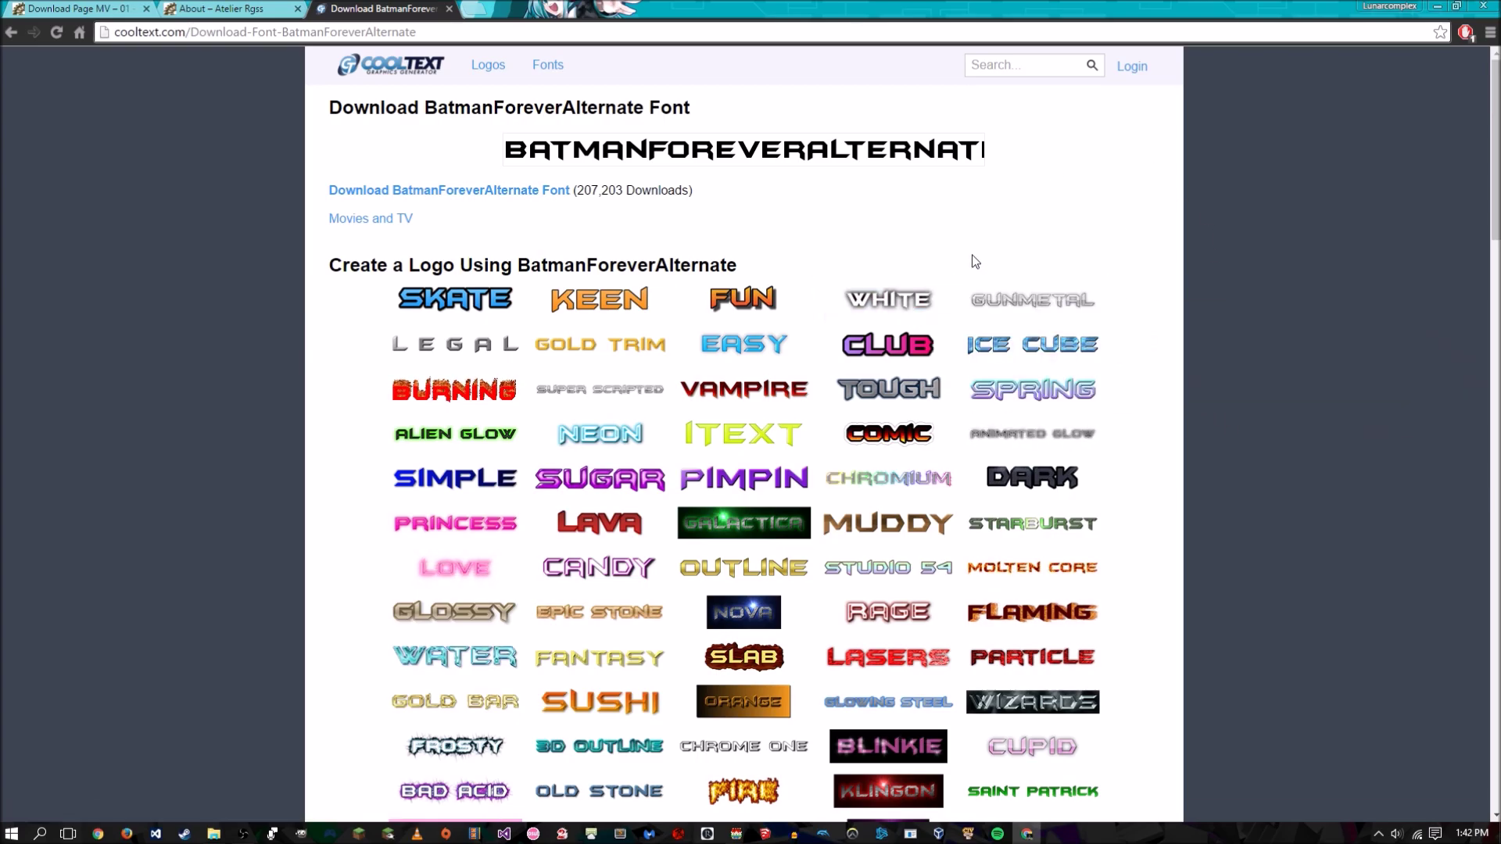
- Browse the Command images and Splash_1 in titles2, then return to RPG Maker MV
key(alt+Tab)
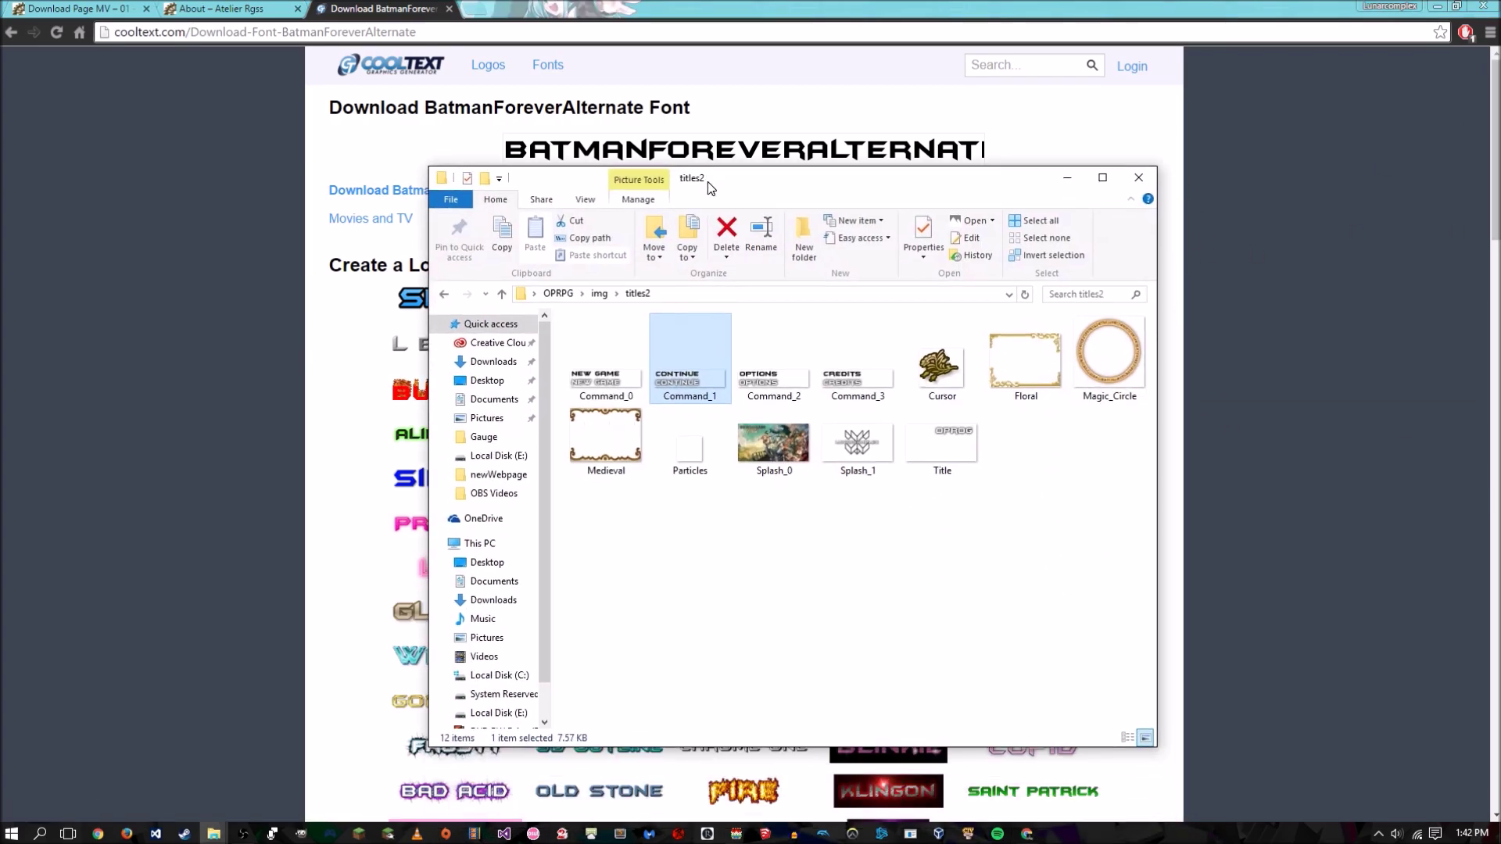
click(606, 355)
key(Right)
key(Right)
key(Right)
key(Right)
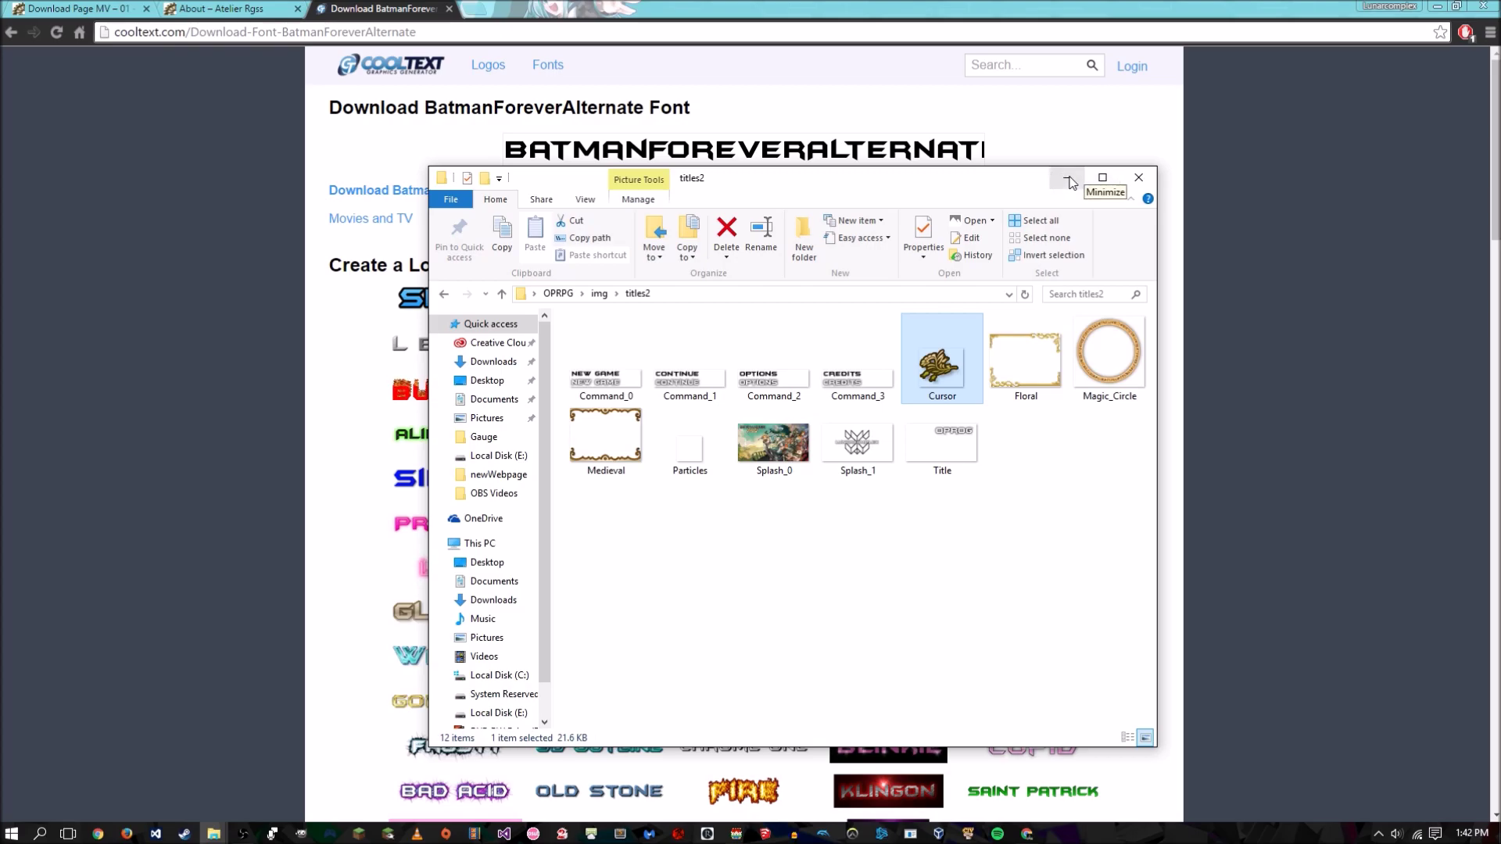
click(1109, 307)
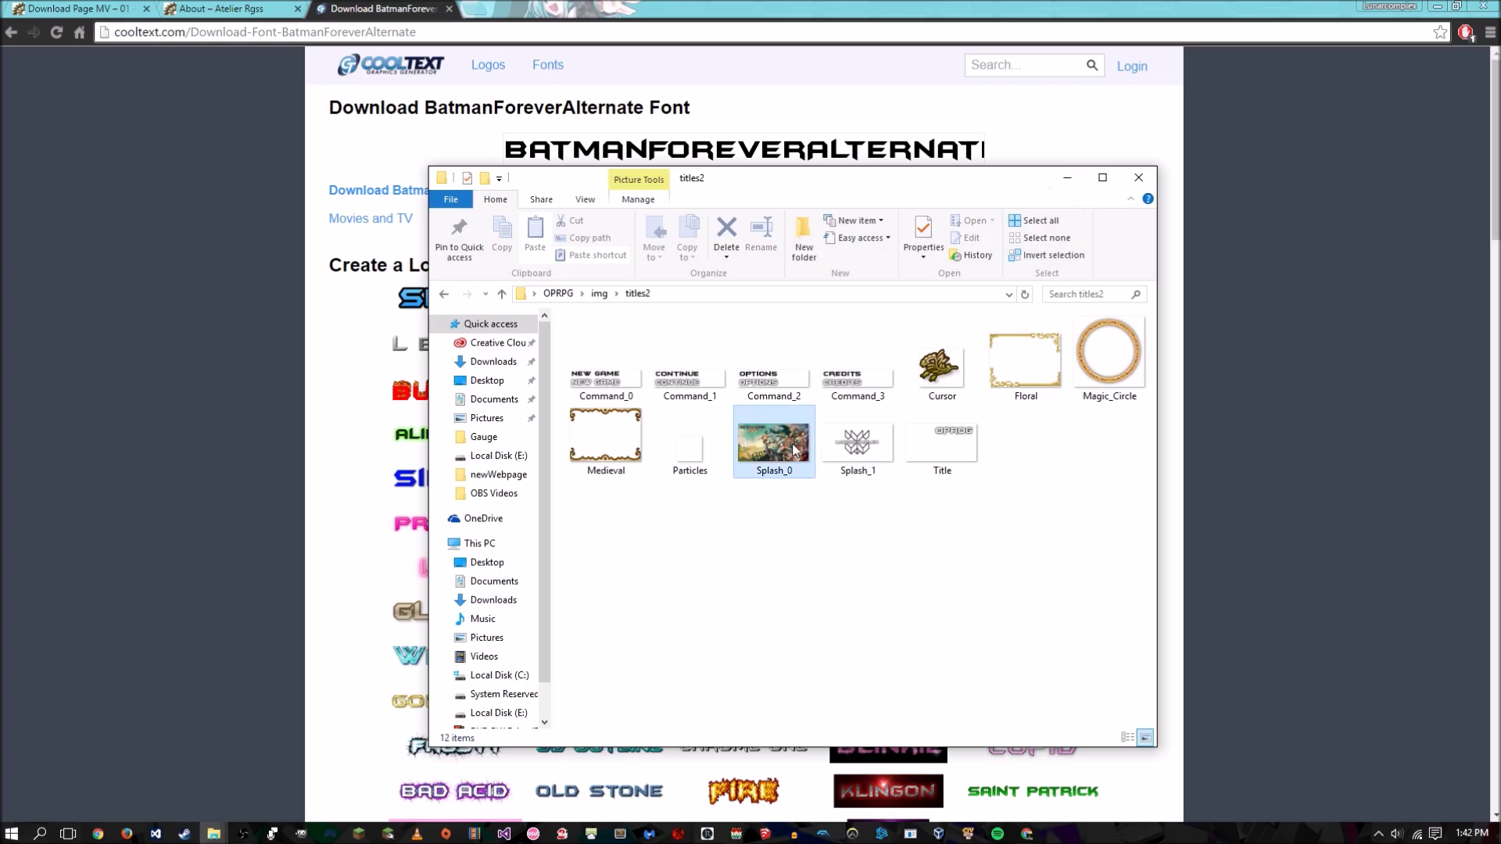
click(857, 444)
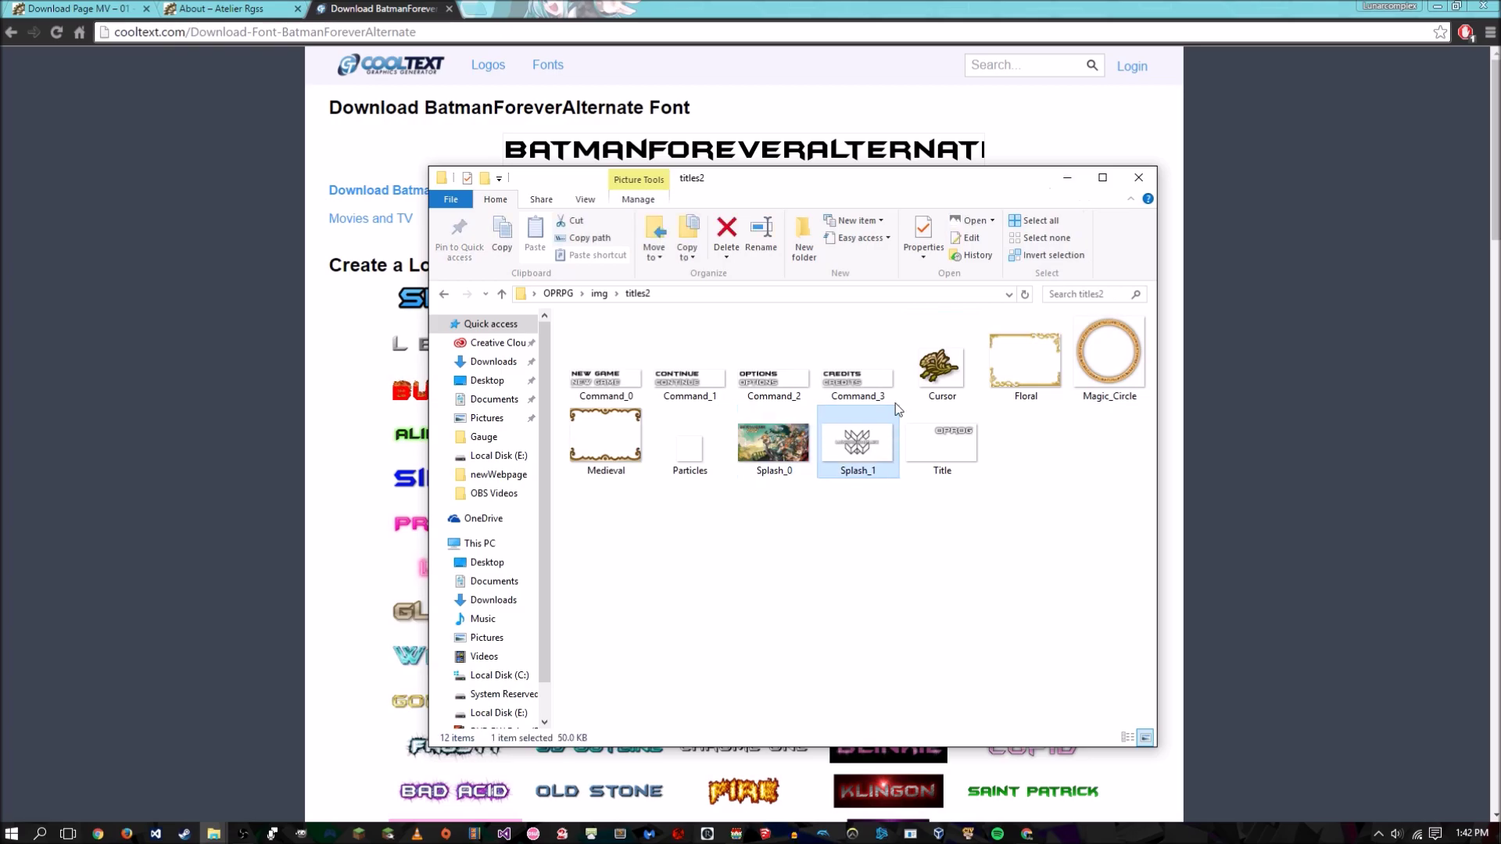
click(1065, 181)
click(737, 833)
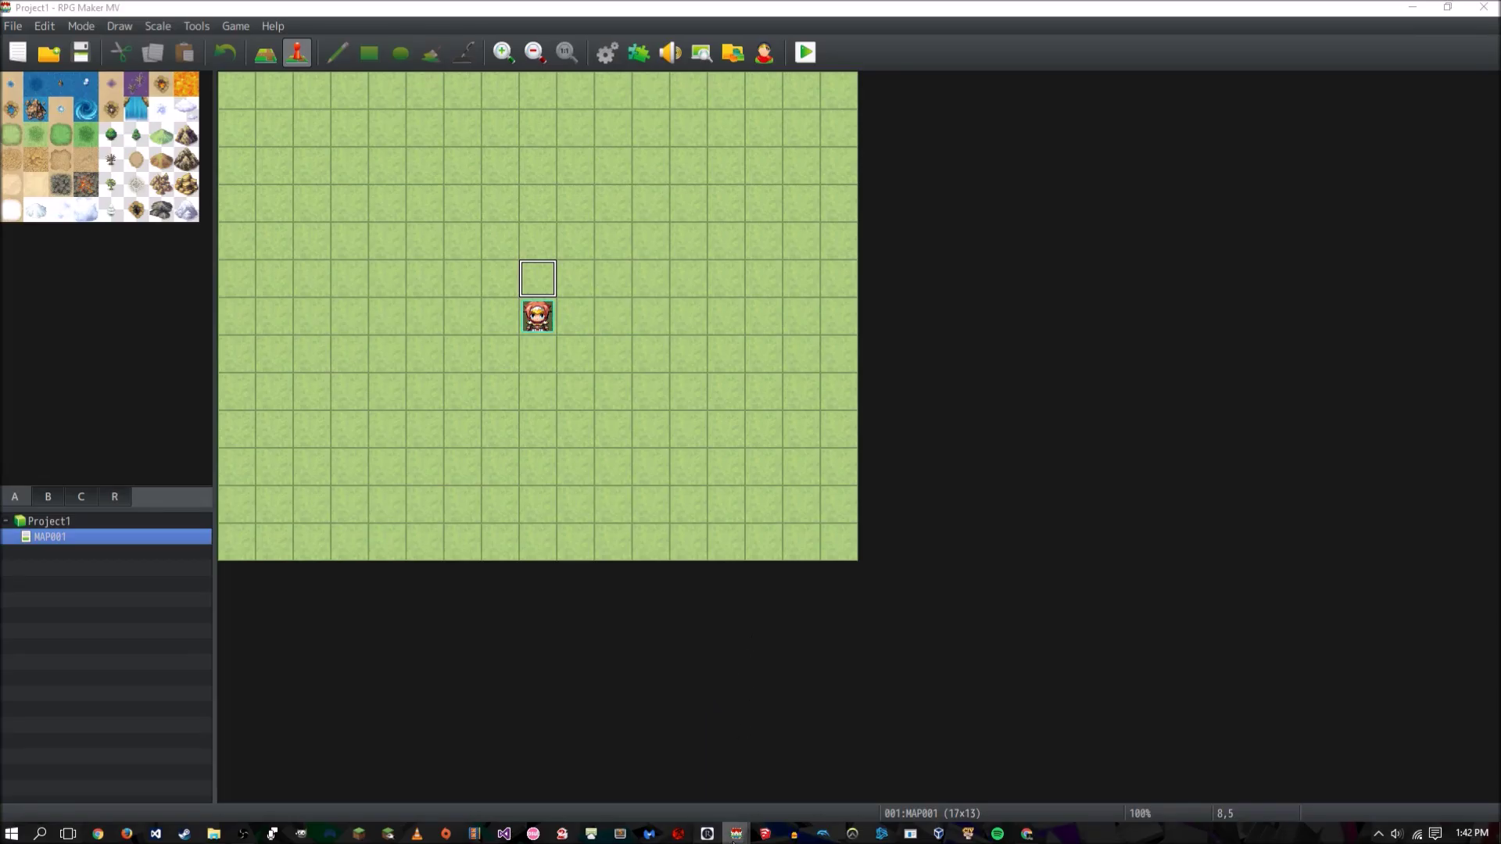
mouse_move(735, 837)
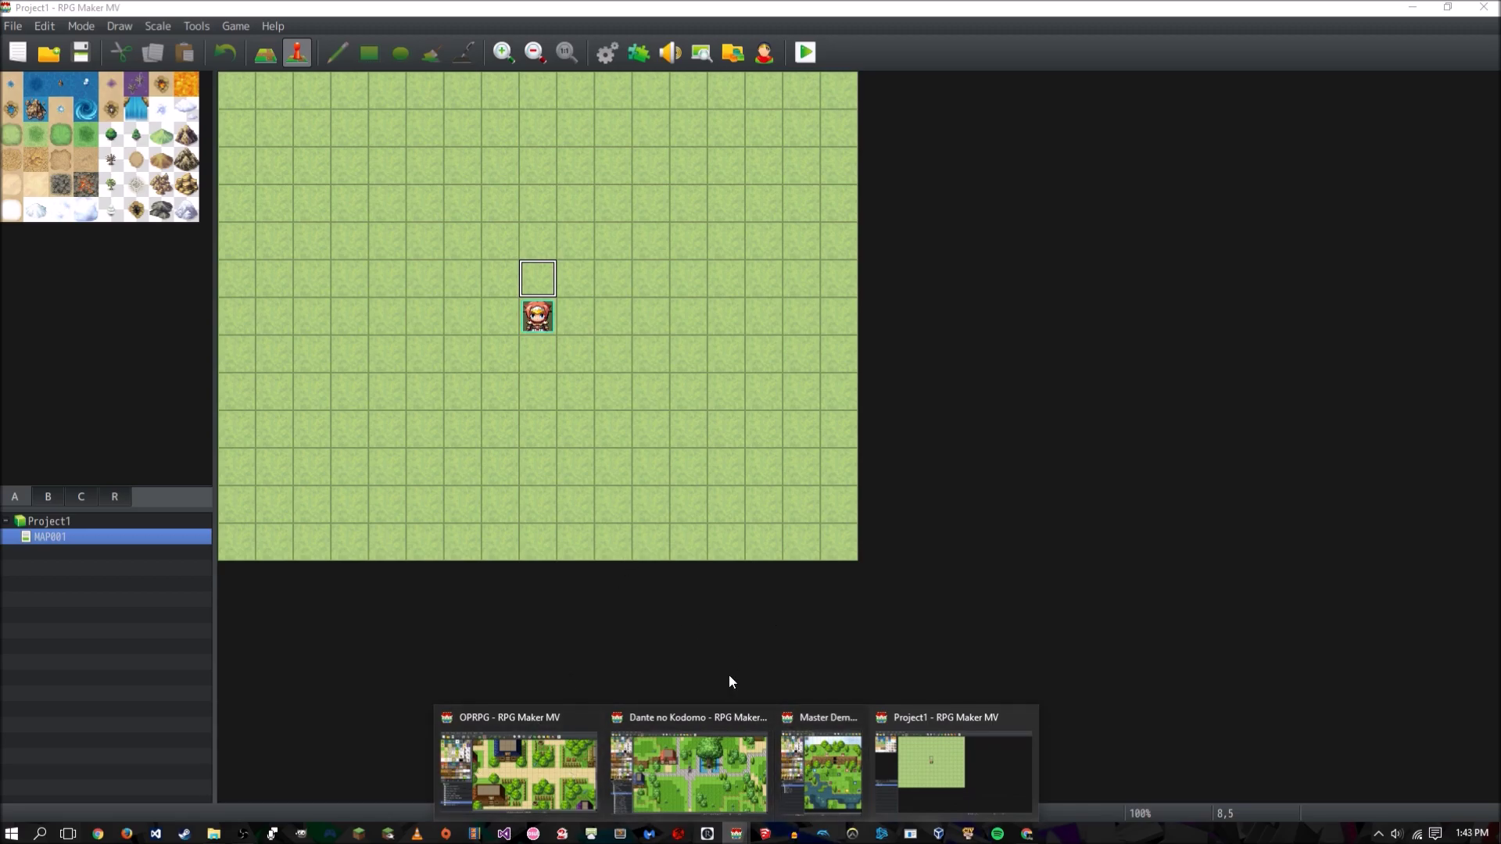
click(688, 766)
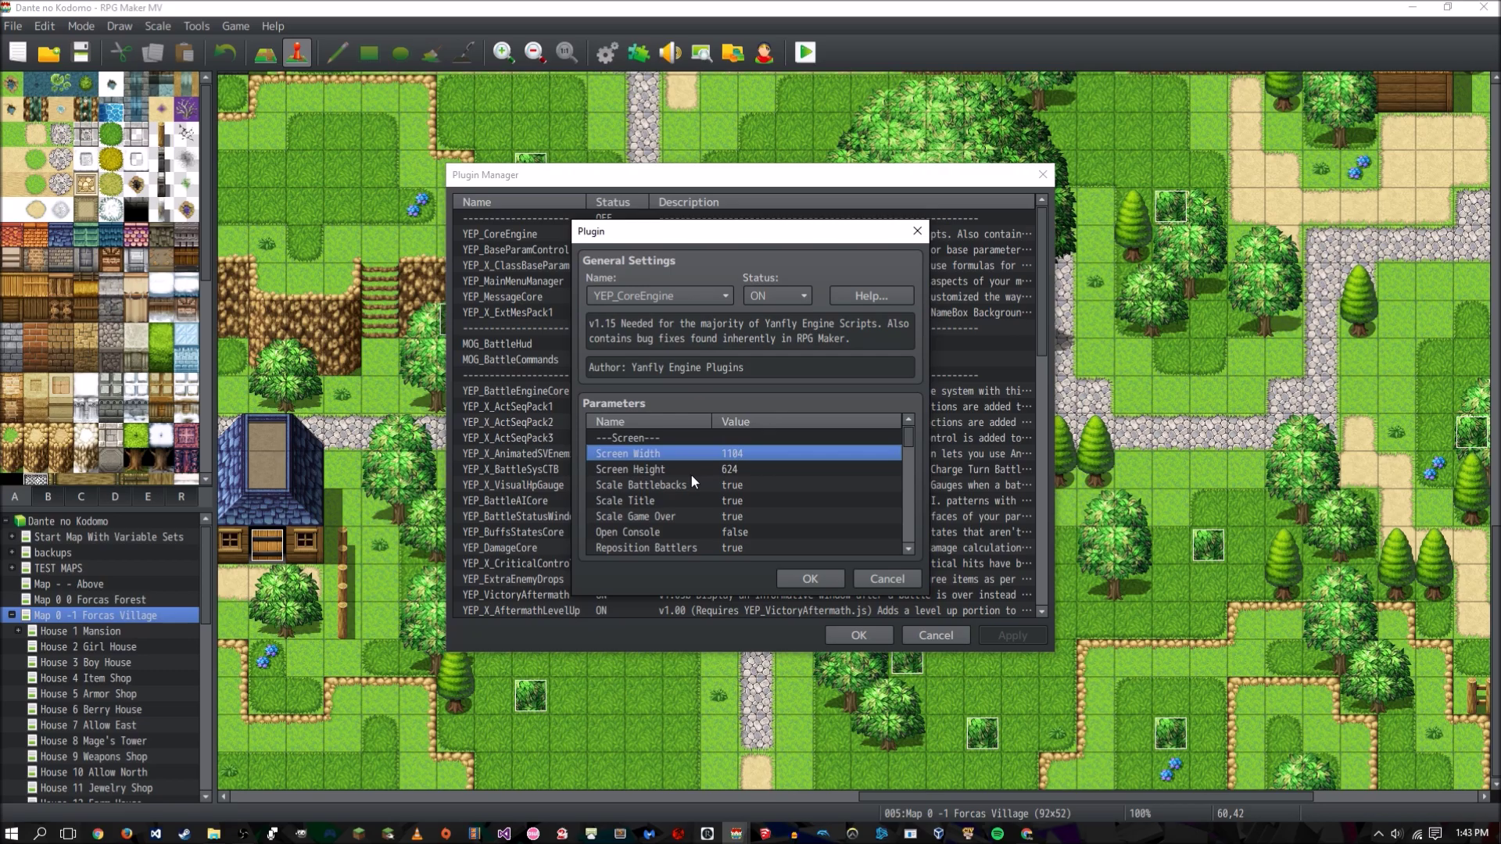
click(691, 473)
click(719, 452)
click(734, 472)
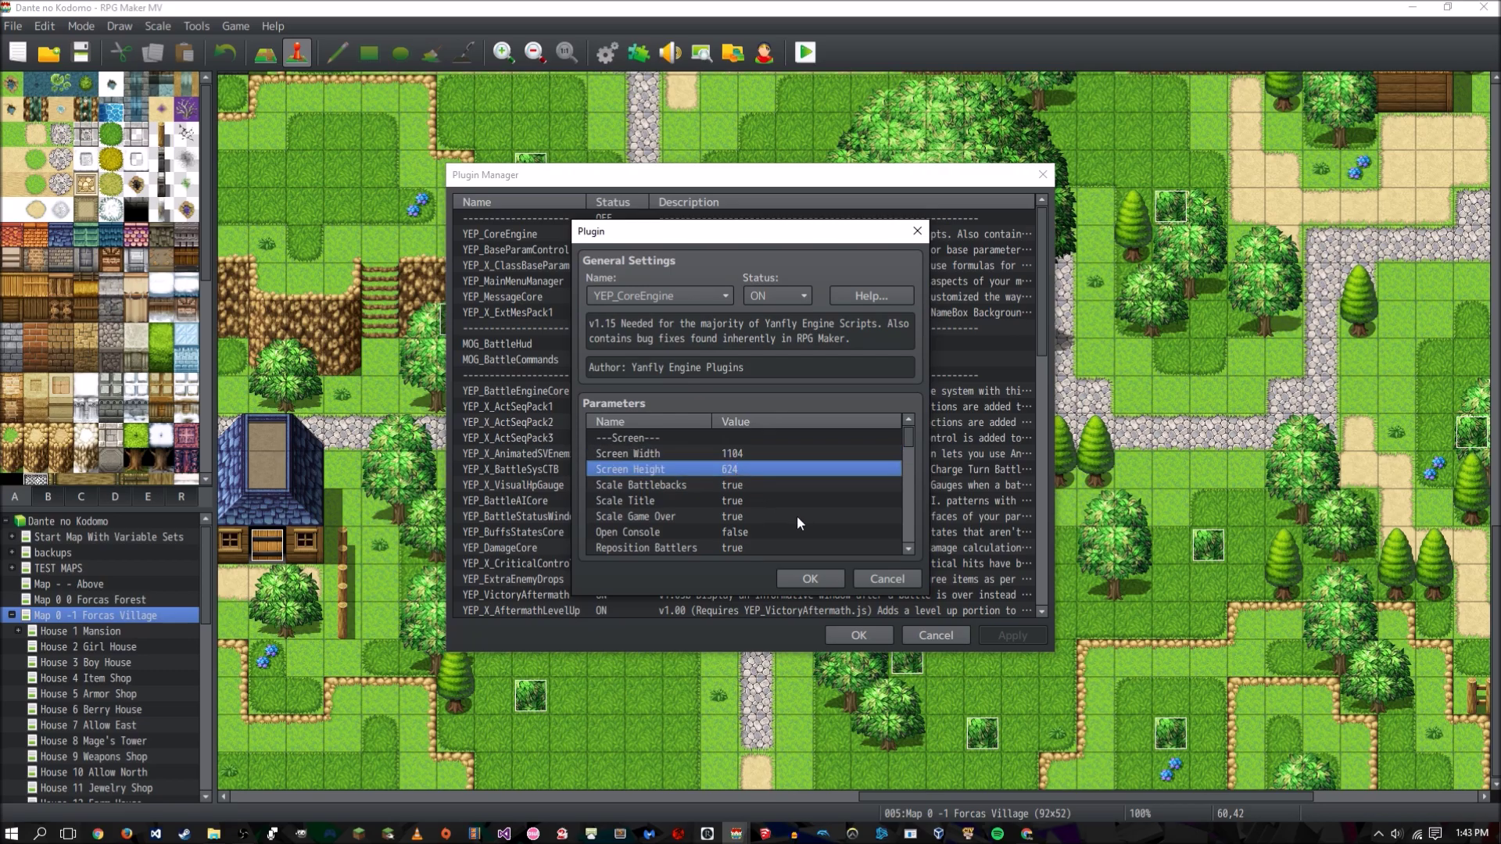